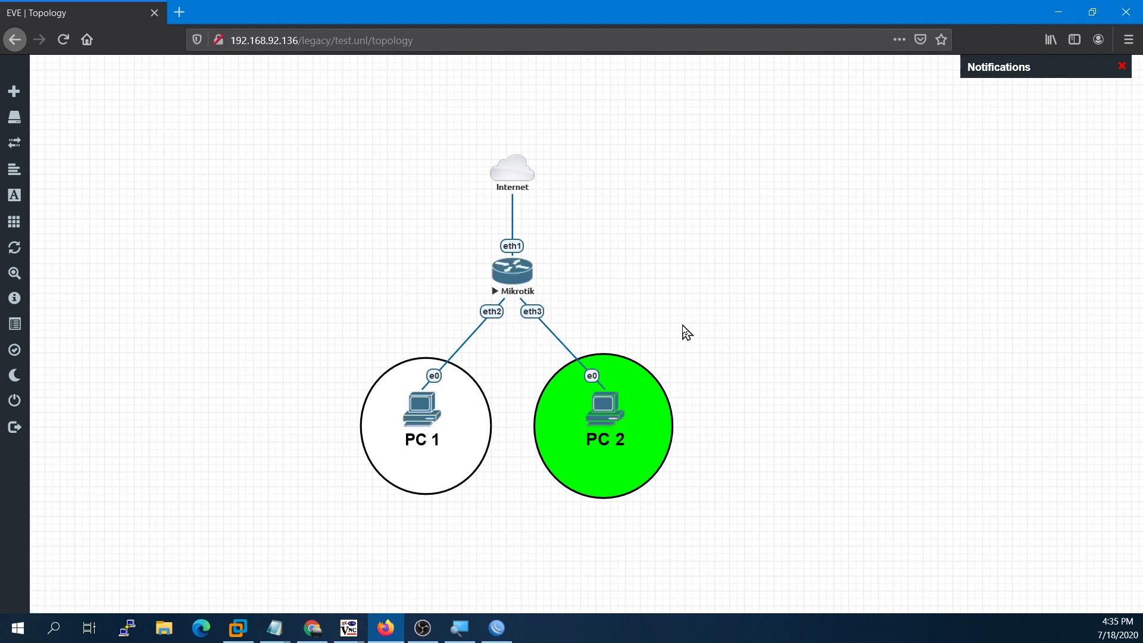
- Bring up the TightVNC windows of both PCs, Win2 and Win3, to check their current network details
{"action": "left_click", "coordinate": [343, 591]}
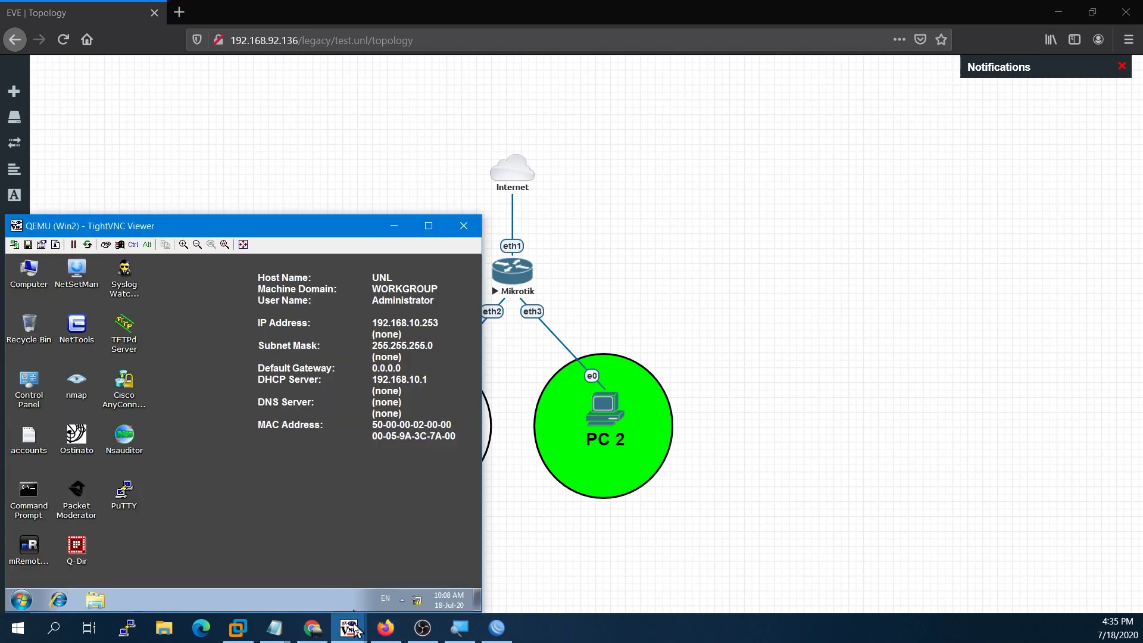
{"action": "mouse_move", "coordinate": [351, 628]}
{"action": "left_click", "coordinate": [421, 550]}
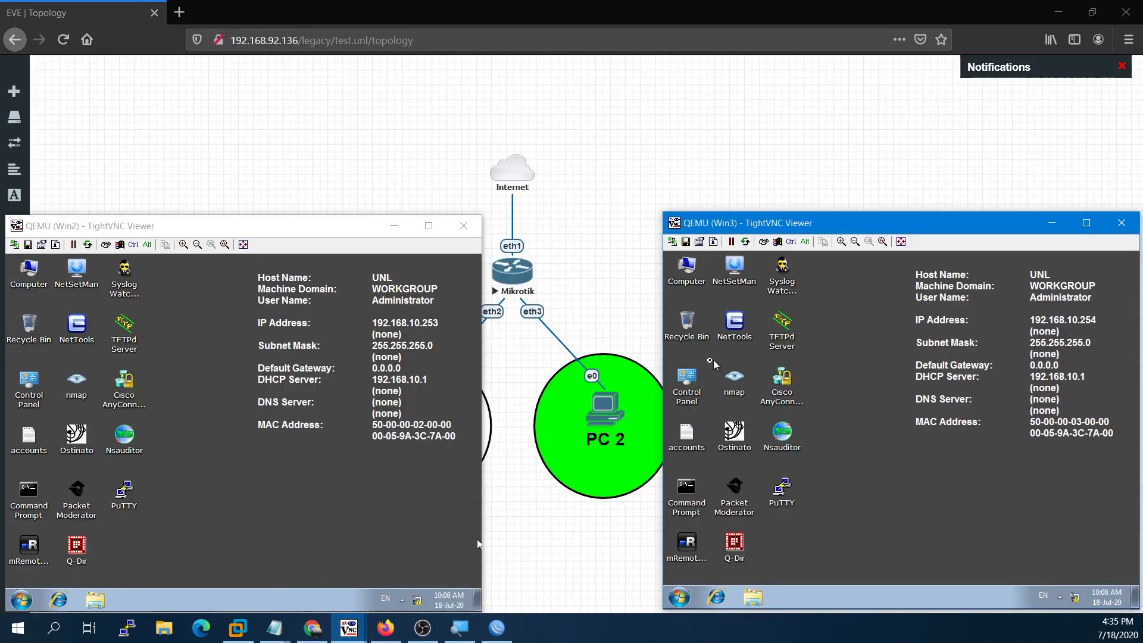
{"action": "left_click", "coordinate": [357, 254]}
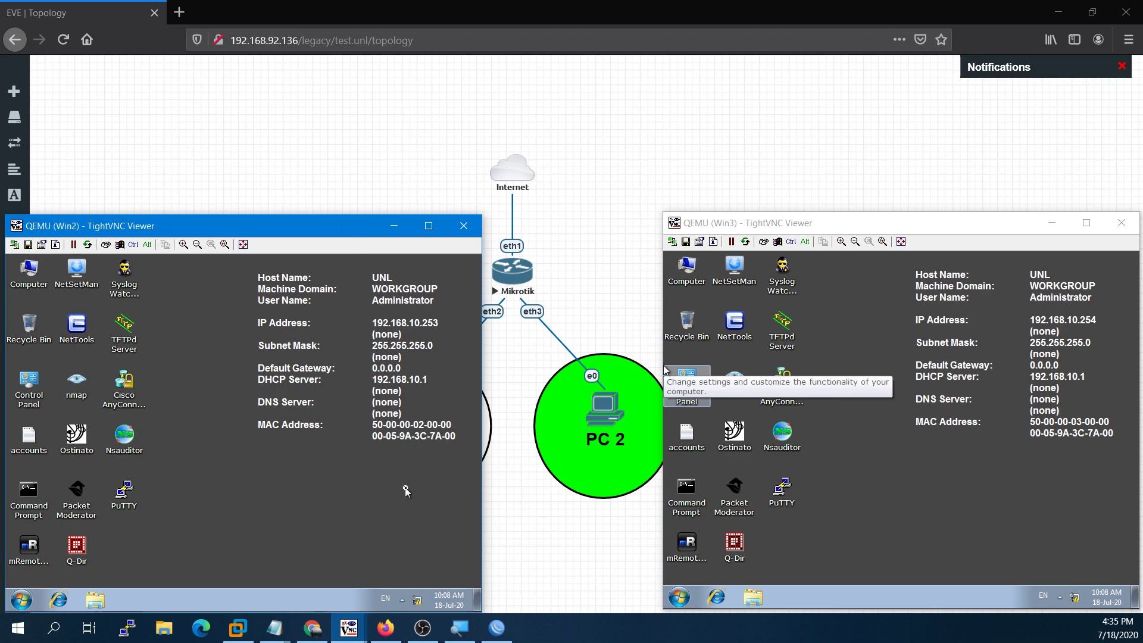
- Switch to WinBox and connect to the MikroTik router found among the neighbors
{"action": "left_click", "coordinate": [496, 628]}
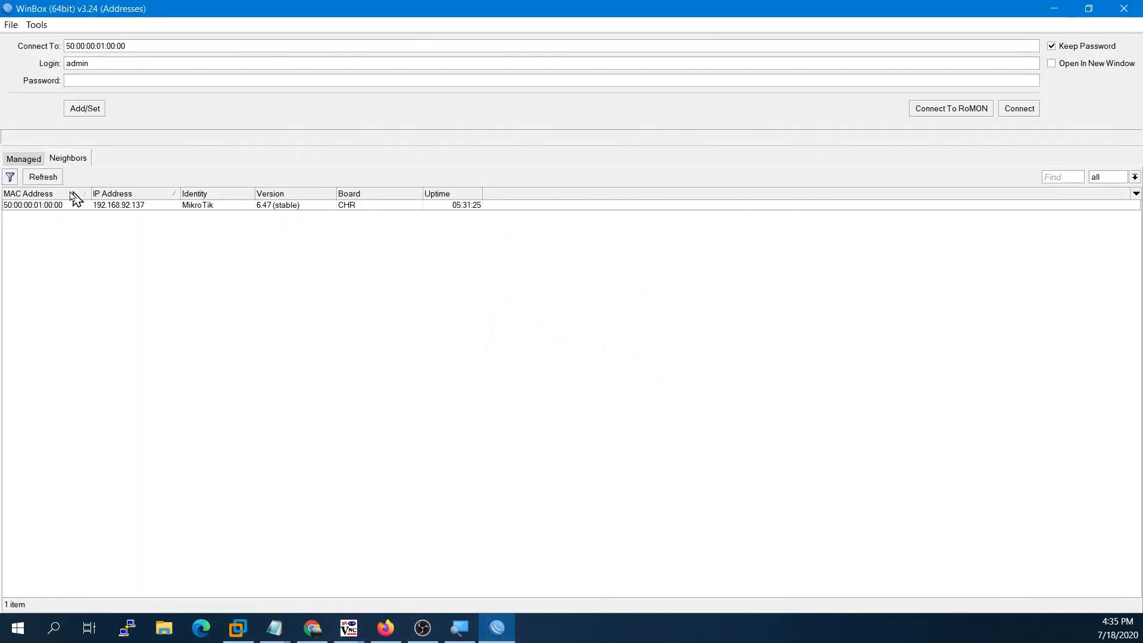
{"action": "left_click", "coordinate": [43, 205]}
{"action": "double_click", "coordinate": [46, 209]}
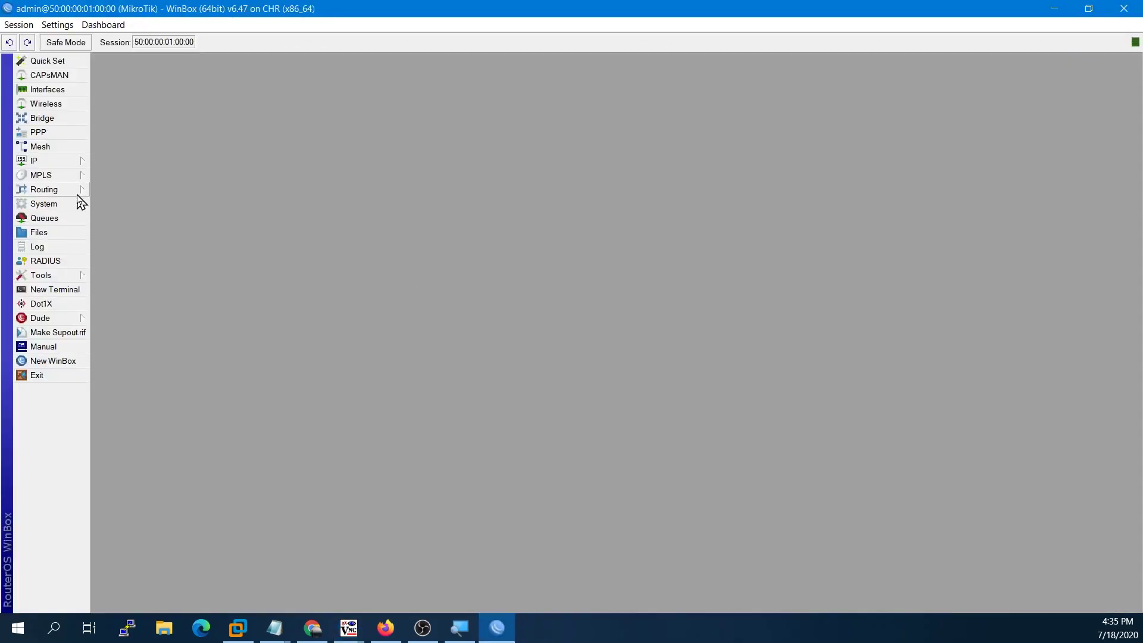
- Check the address and status of the DHCP client on ether1, widening the IP Address column to read it fully
{"action": "left_click", "coordinate": [77, 162]}
{"action": "left_click", "coordinate": [145, 222]}
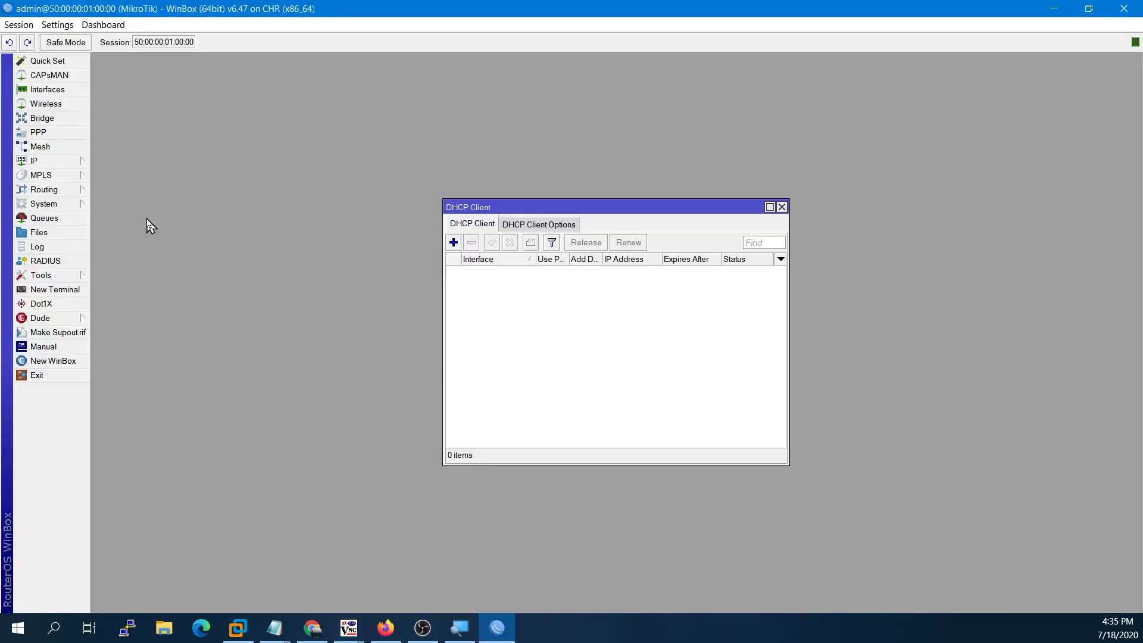
{"action": "left_click", "coordinate": [613, 273]}
{"action": "left_click", "coordinate": [627, 301]}
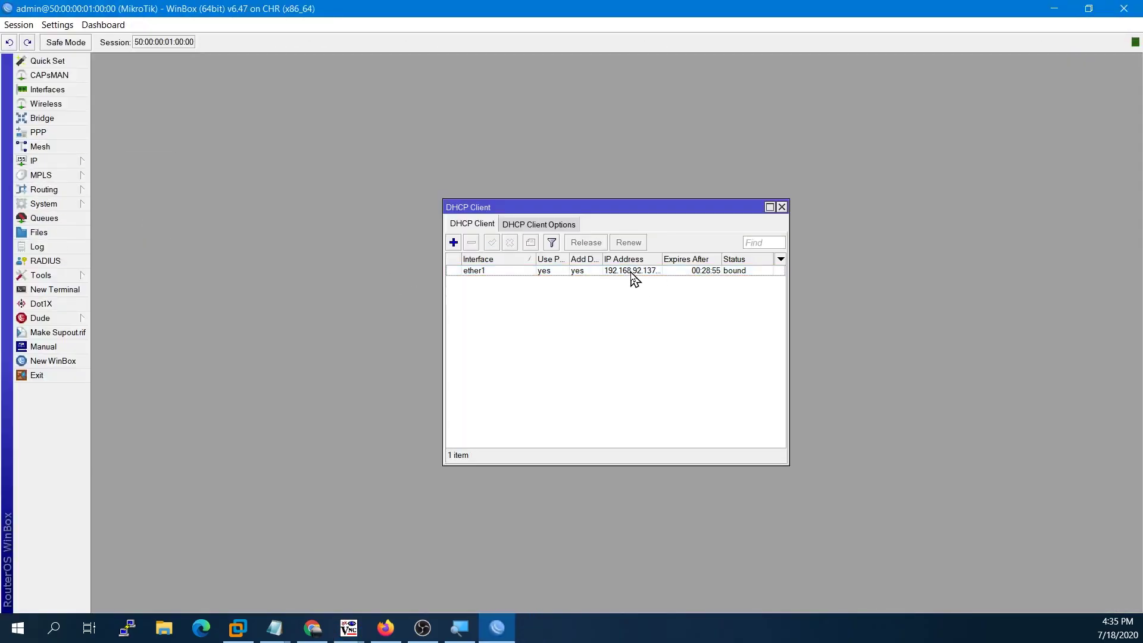
{"action": "left_click", "coordinate": [631, 272]}
{"action": "left_click", "coordinate": [633, 319]}
{"action": "left_click", "coordinate": [632, 273]}
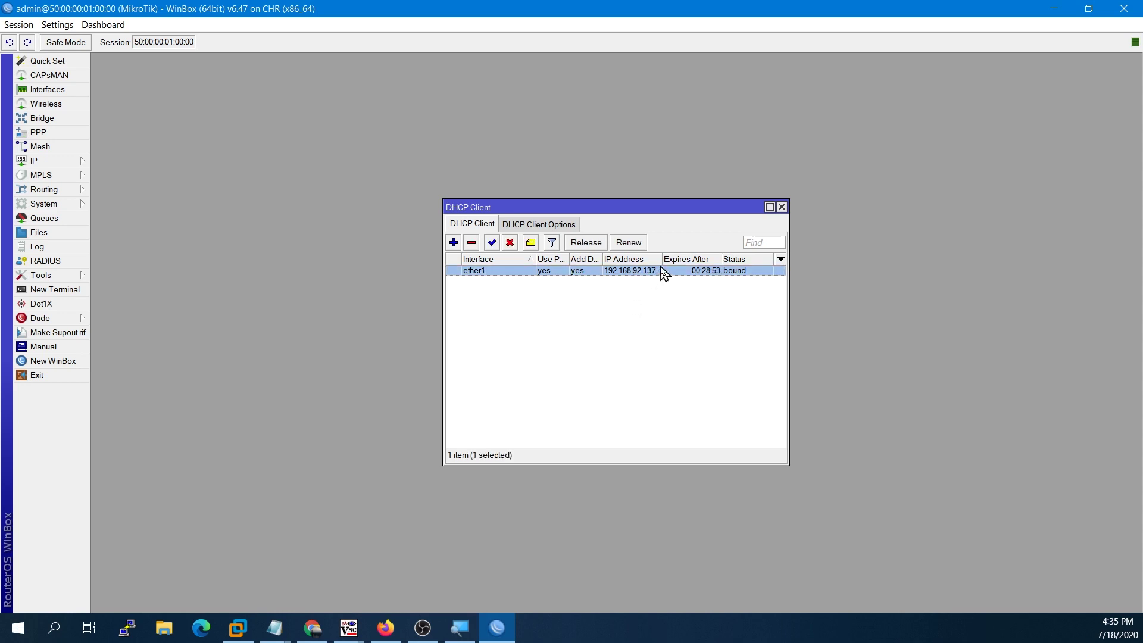
{"action": "left_click_drag", "start_coordinate": [662, 258], "coordinate": [680, 258]}
{"action": "left_click", "coordinate": [630, 349]}
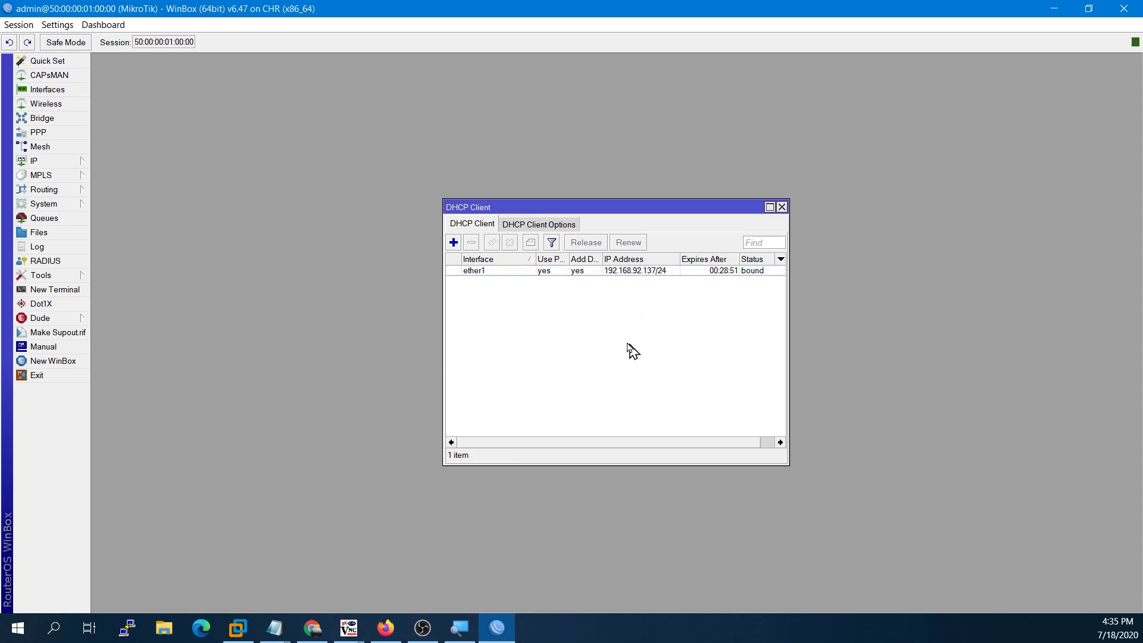
{"action": "left_click", "coordinate": [565, 272]}
{"action": "key", "text": "Escape"}
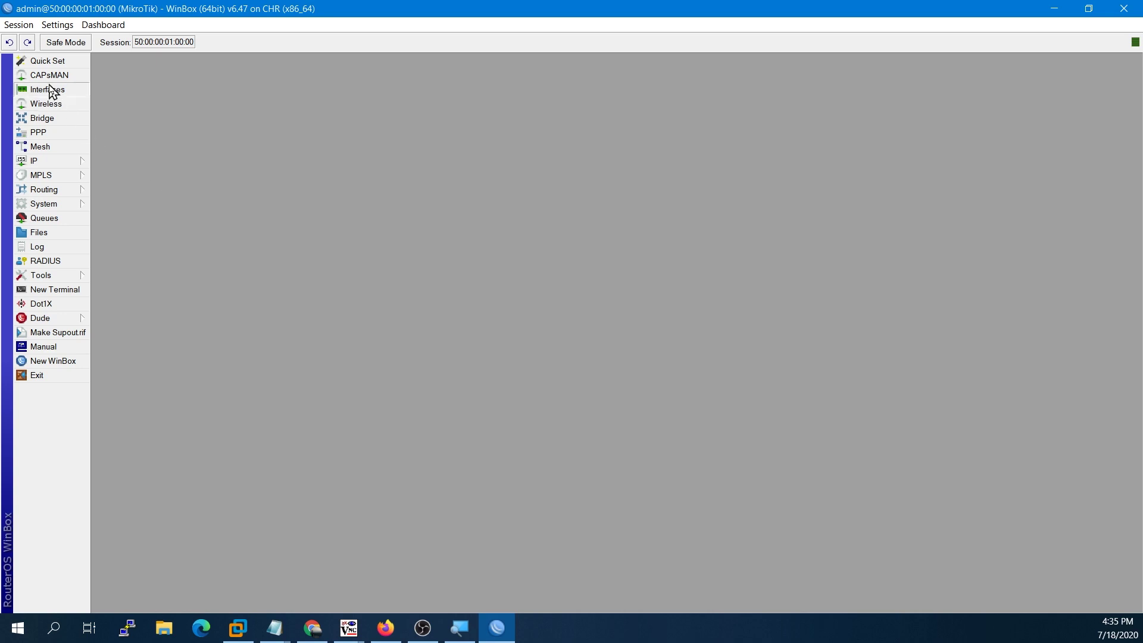
- Review the router's interface list, checking the WAN port and the LAN ports ether2 and ether3
{"action": "left_click", "coordinate": [83, 90]}
{"action": "left_click", "coordinate": [250, 155]}
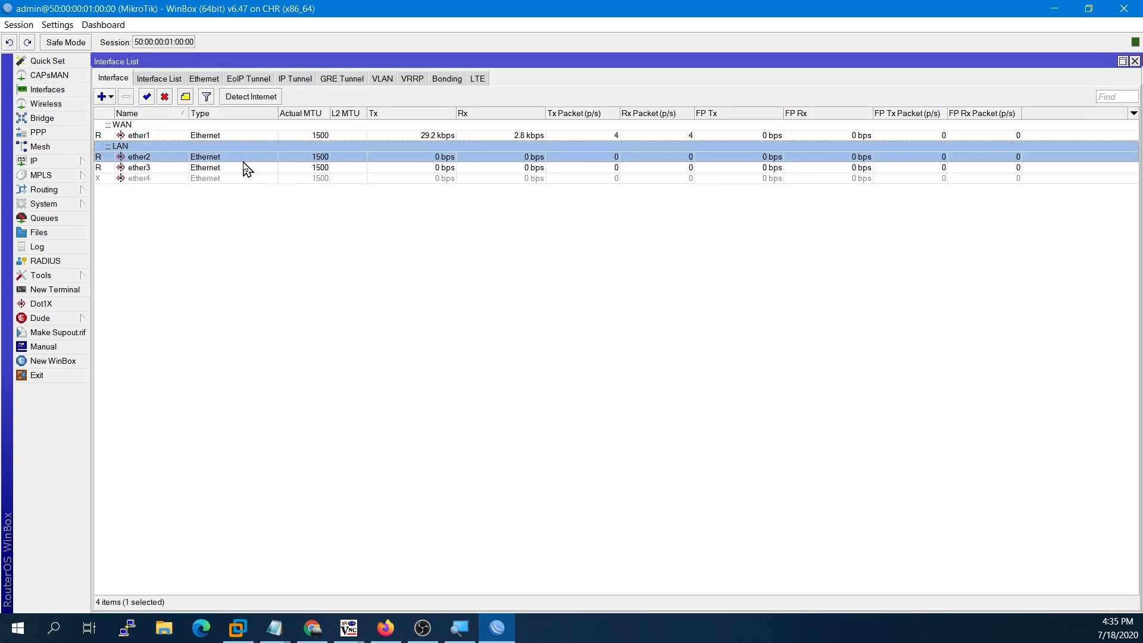
{"action": "left_click", "coordinate": [237, 168]}
{"action": "key", "text": "Escape"}
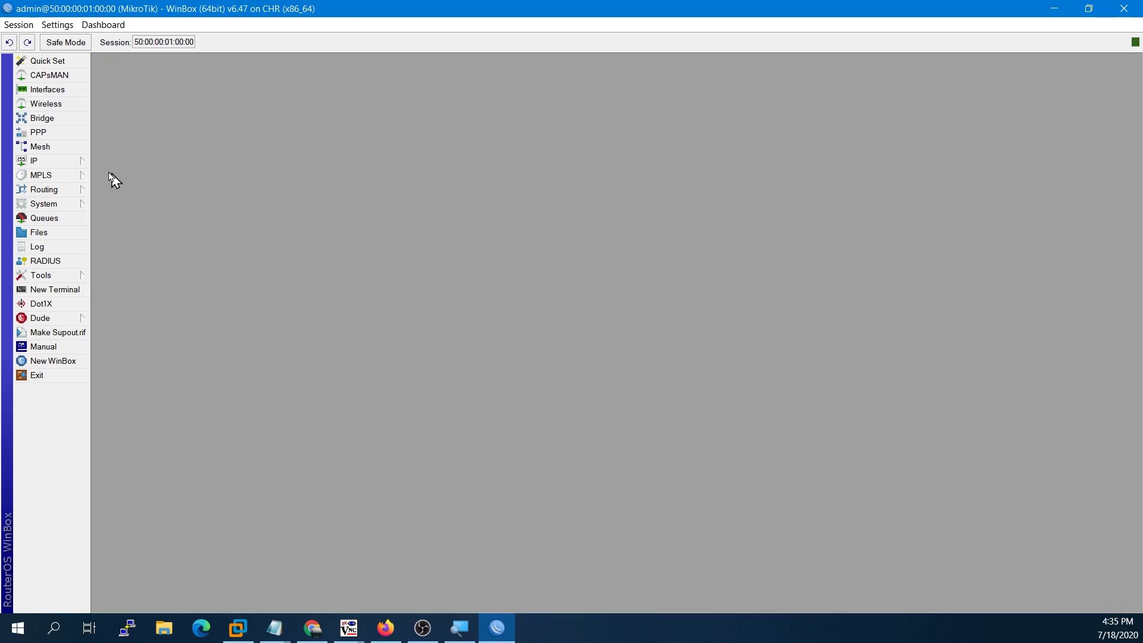
- Create a new bridge interface named bridge1 with the default settings
{"action": "left_click", "coordinate": [42, 118]}
{"action": "left_click", "coordinate": [121, 242]}
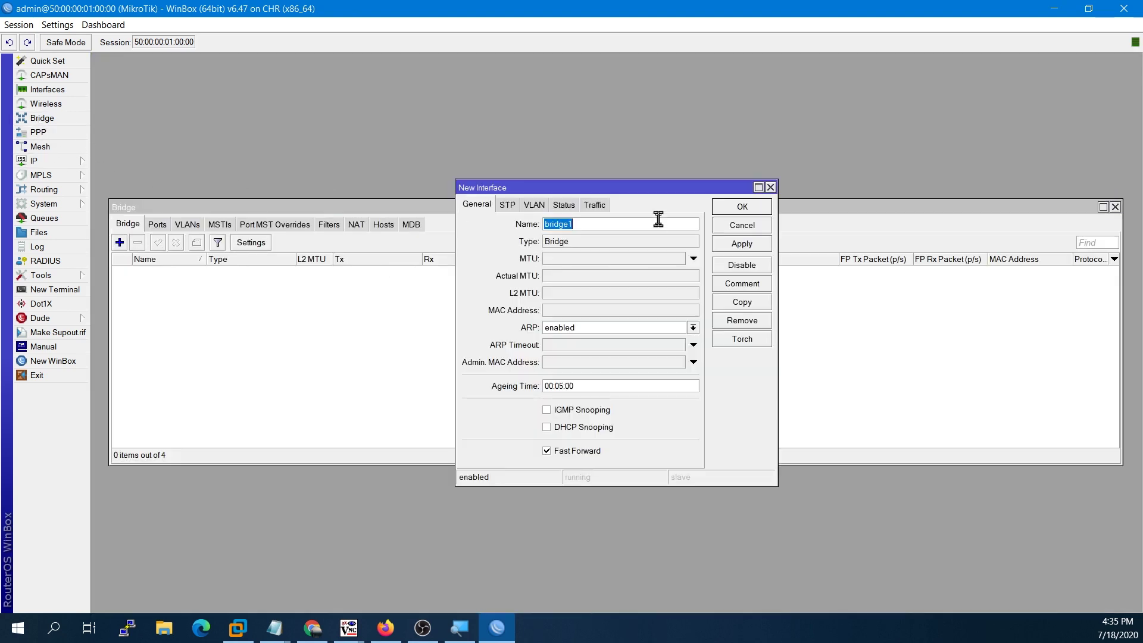
{"action": "left_click", "coordinate": [723, 209]}
- Add ether2 as a port of bridge1
{"action": "left_click", "coordinate": [157, 225]}
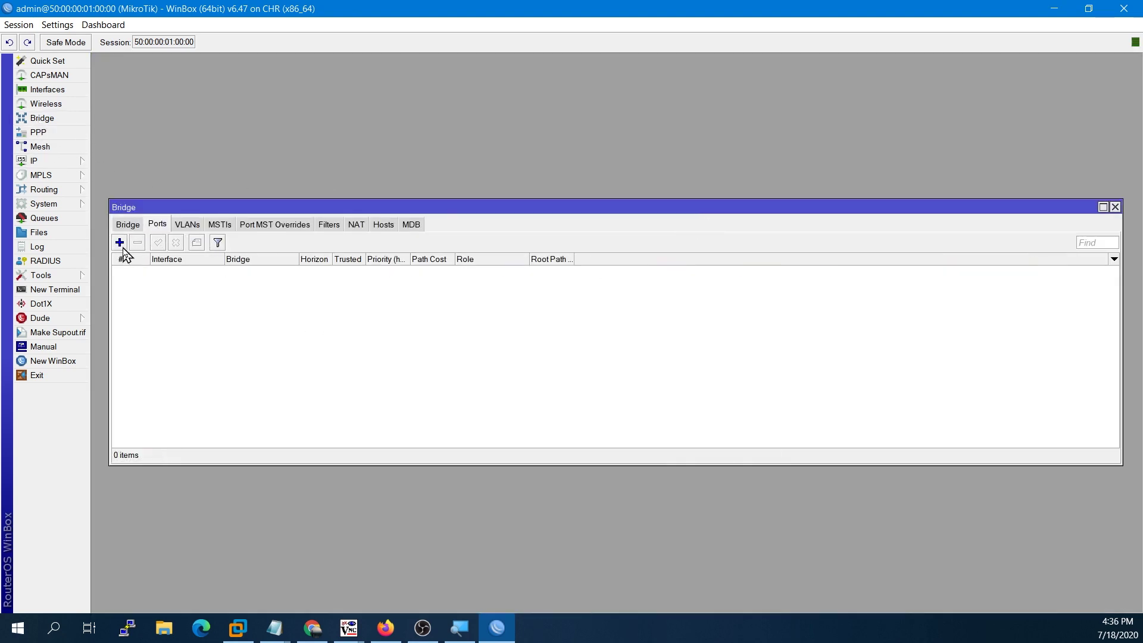
{"action": "left_click", "coordinate": [119, 242]}
{"action": "left_click", "coordinate": [573, 265]}
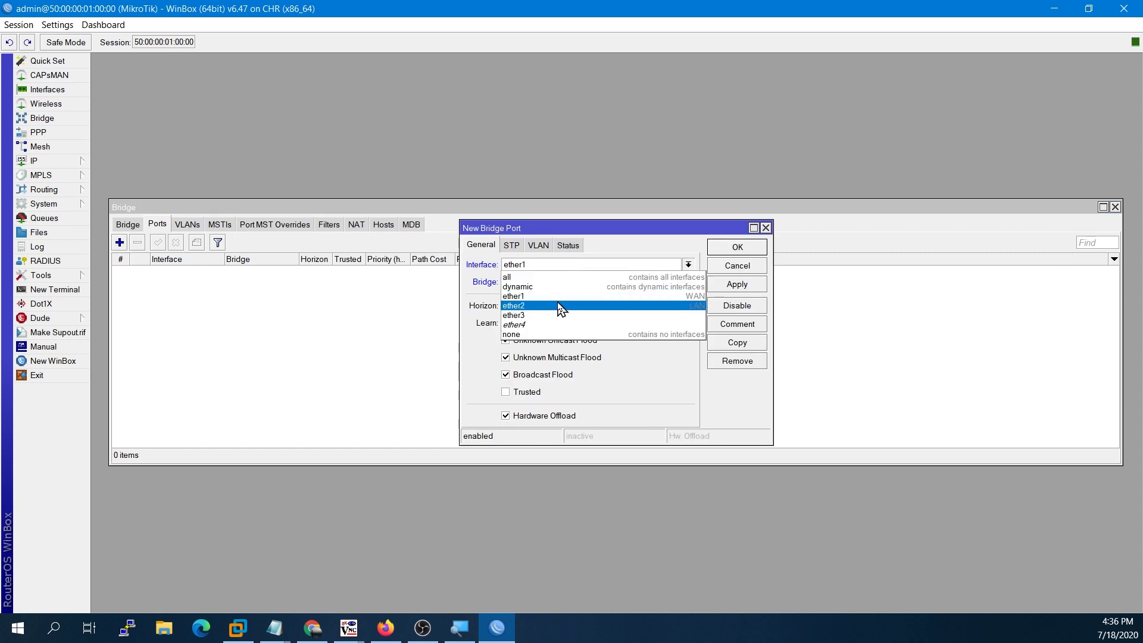
{"action": "left_click", "coordinate": [562, 303]}
{"action": "left_click", "coordinate": [737, 247]}
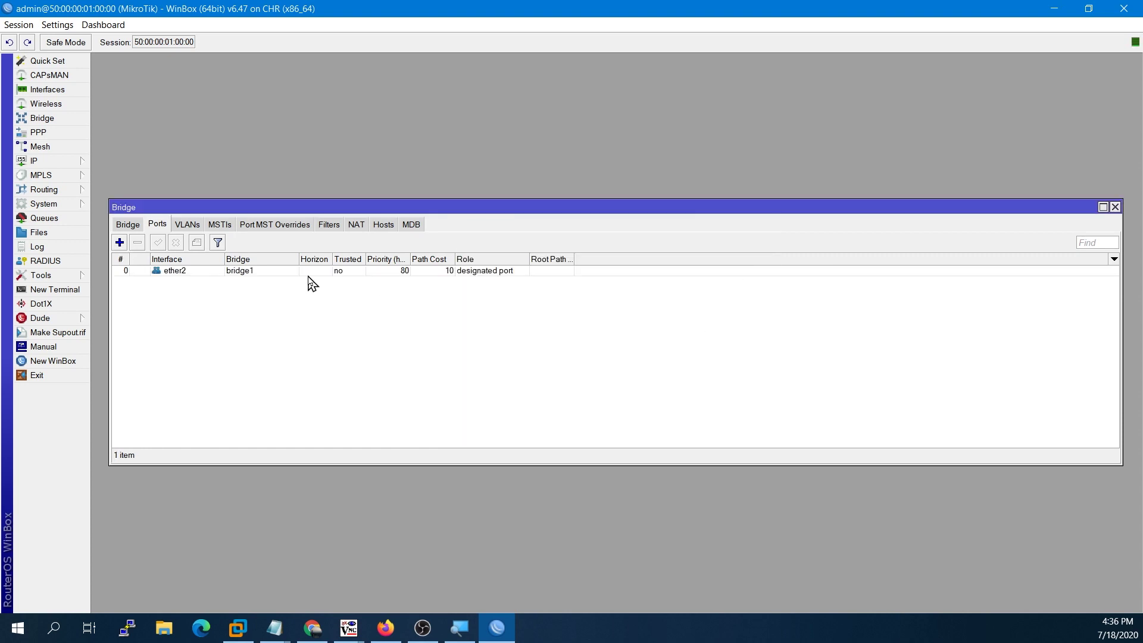
- Add ether3 as a second port of bridge1
{"action": "left_click", "coordinate": [119, 242]}
{"action": "left_click", "coordinate": [558, 264]}
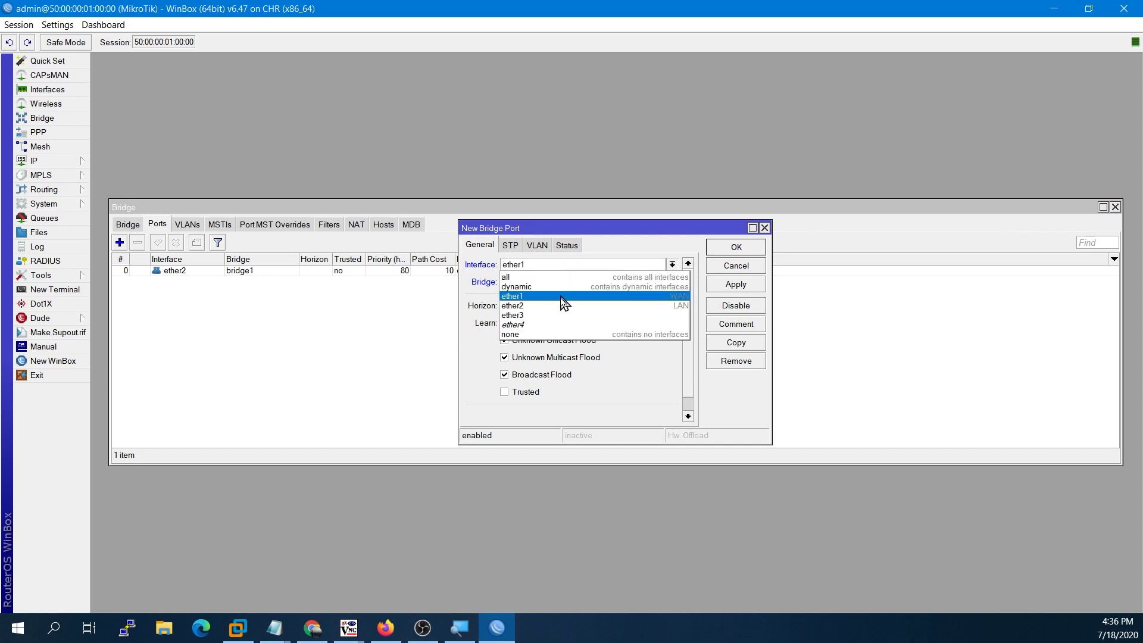
{"action": "left_click", "coordinate": [552, 315]}
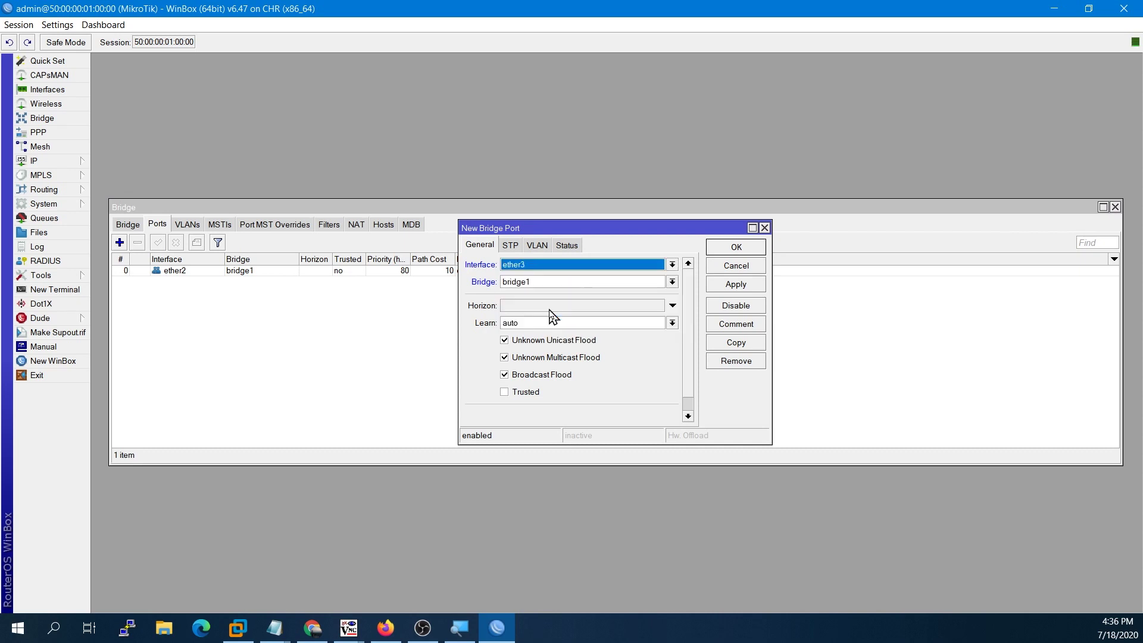
{"action": "left_click", "coordinate": [544, 267]}
{"action": "left_click", "coordinate": [544, 269]}
{"action": "left_click", "coordinate": [728, 247]}
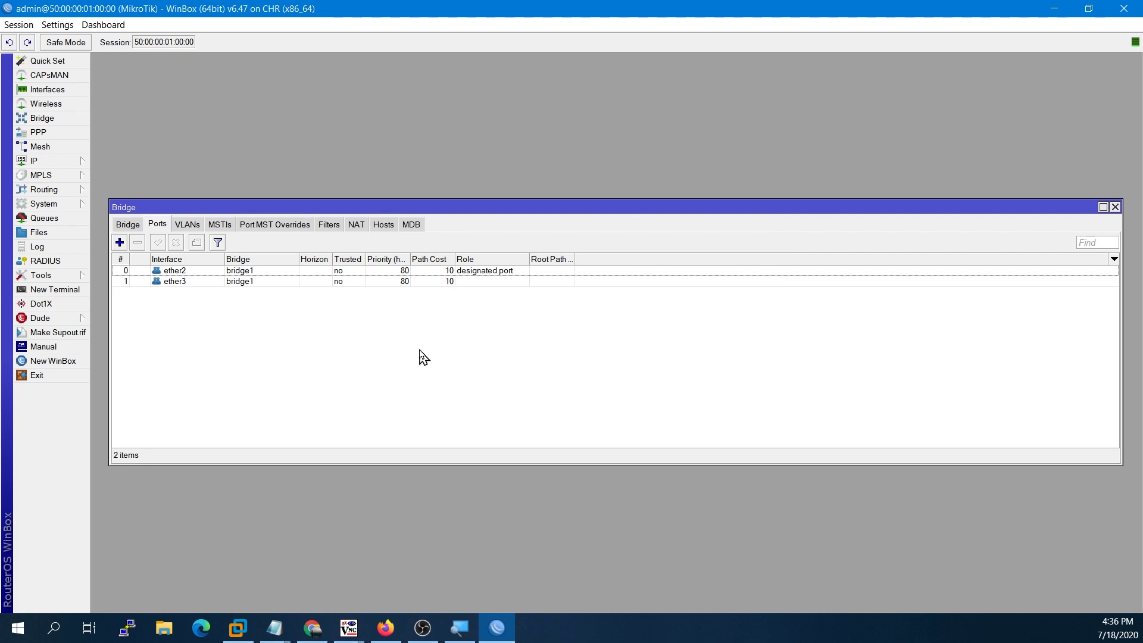
- Review the bridge's port entries and the bridge1 interface, and close the bridge window
{"action": "left_click", "coordinate": [339, 271]}
{"action": "left_click", "coordinate": [346, 283]}
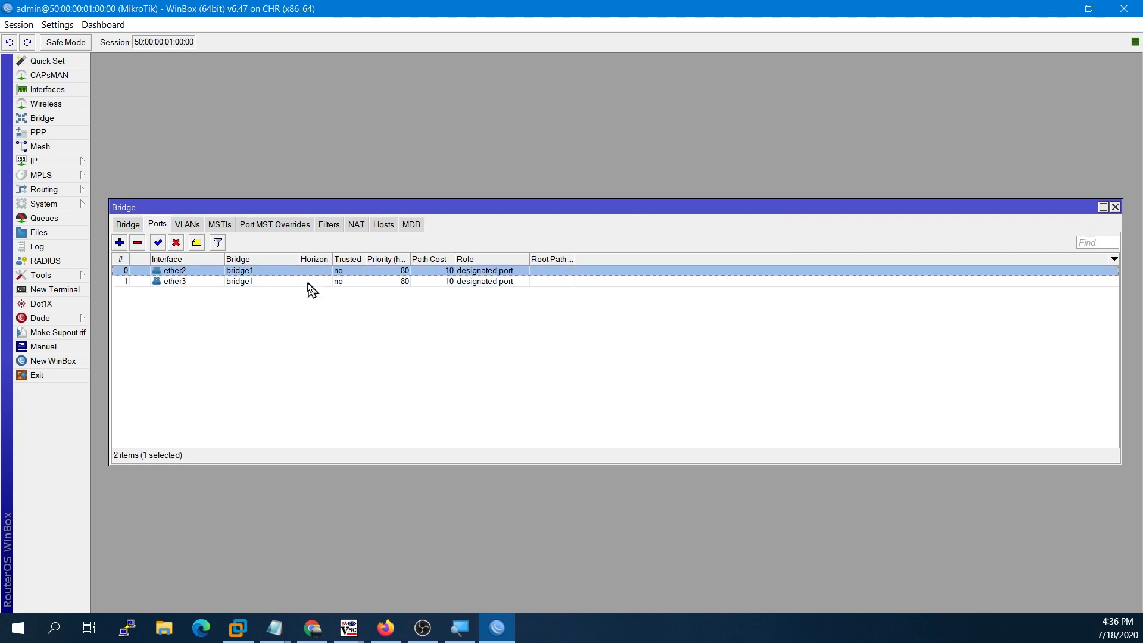
{"action": "left_click", "coordinate": [128, 224]}
{"action": "left_click", "coordinate": [196, 272]}
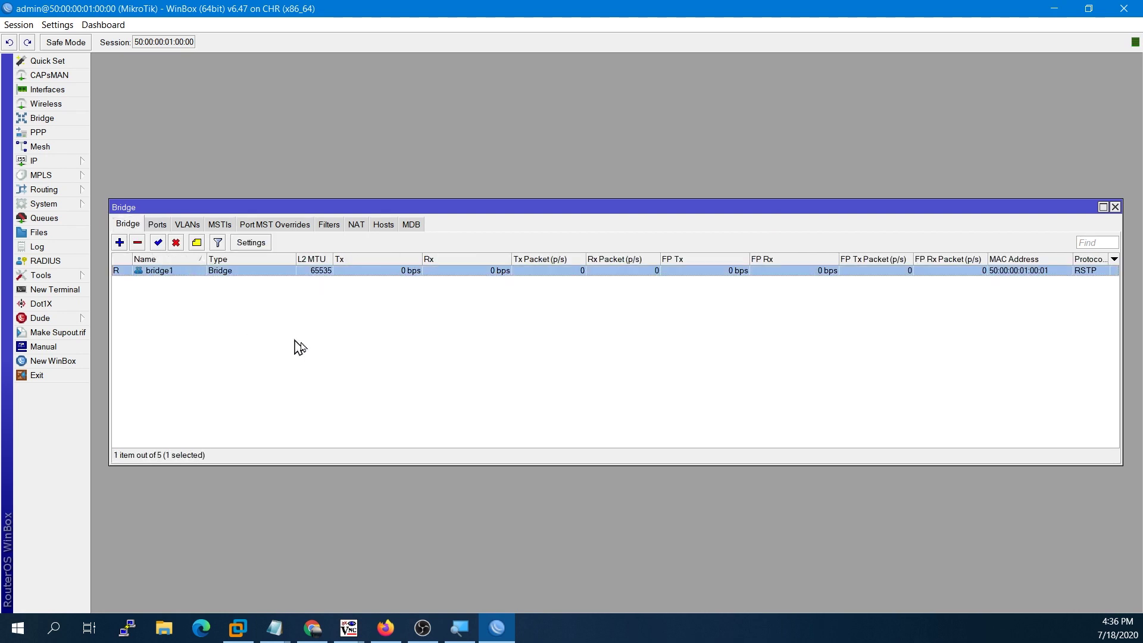
{"action": "left_click", "coordinate": [312, 352]}
{"action": "key", "text": "Escape"}
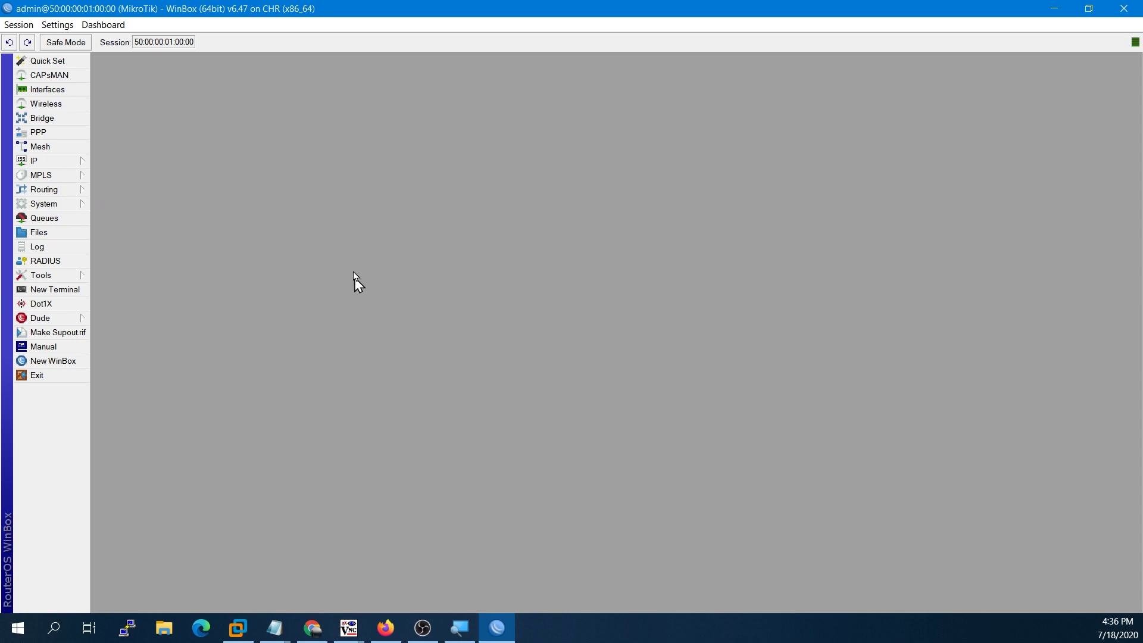
- Add the IP address 192.168.10.1/24 to the bridge1 interface and close the address list
{"action": "left_click", "coordinate": [67, 162]}
{"action": "left_click", "coordinate": [132, 191]}
{"action": "left_click", "coordinate": [100, 78]}
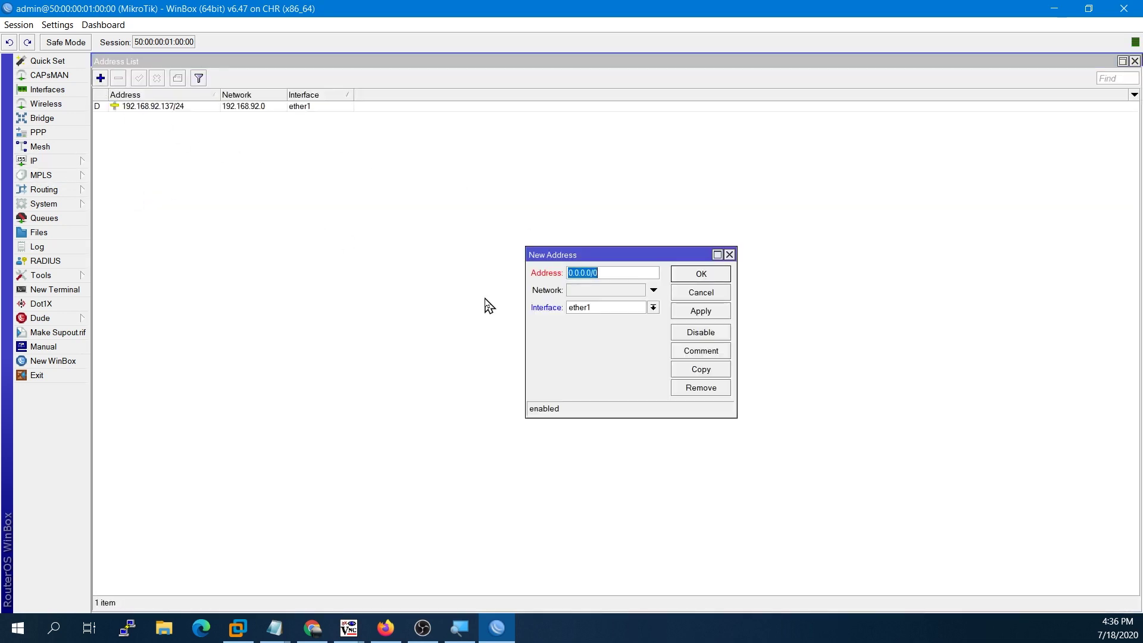
{"action": "type", "text": "192.168.10.1/24"}
{"action": "left_click", "coordinate": [586, 308]}
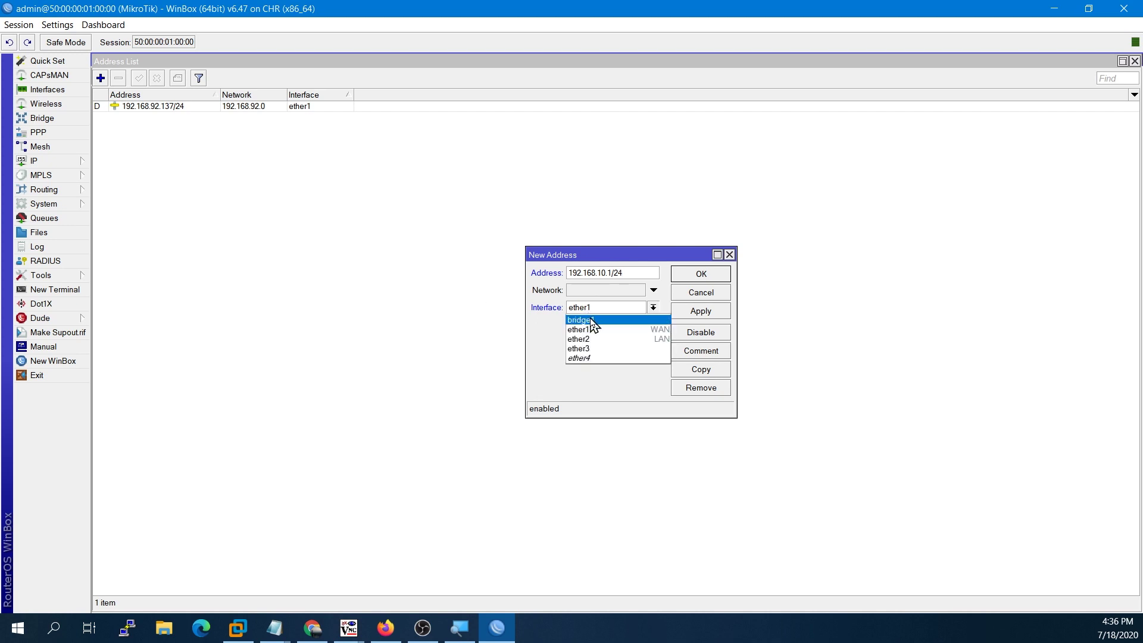
{"action": "left_click", "coordinate": [592, 323]}
{"action": "left_click", "coordinate": [701, 275]}
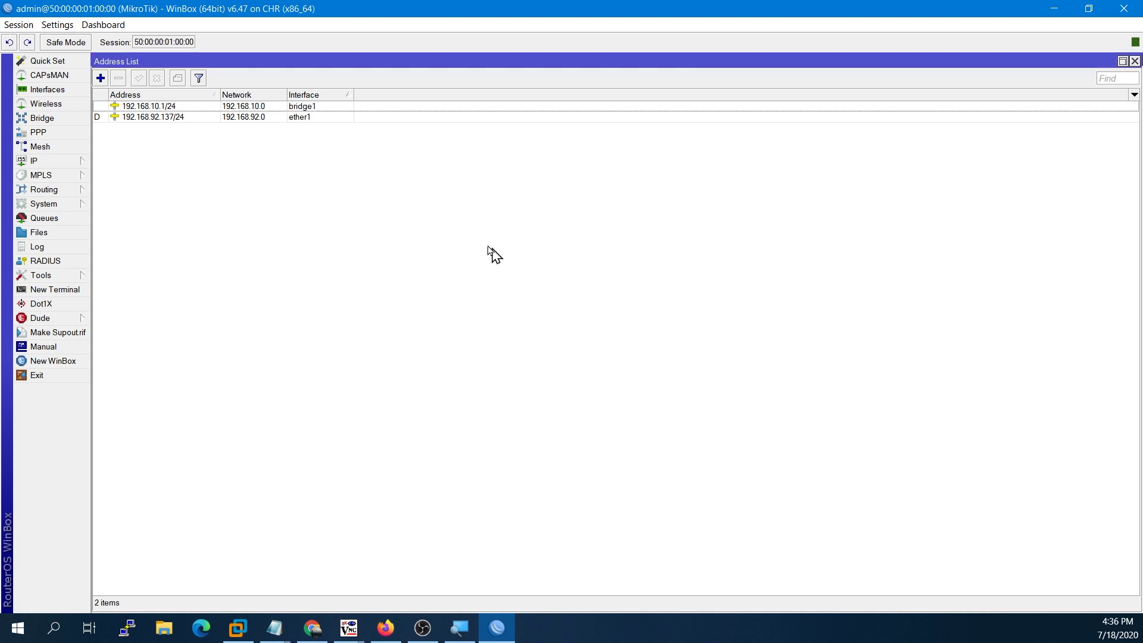
{"action": "left_click", "coordinate": [350, 111]}
{"action": "key", "text": "Escape"}
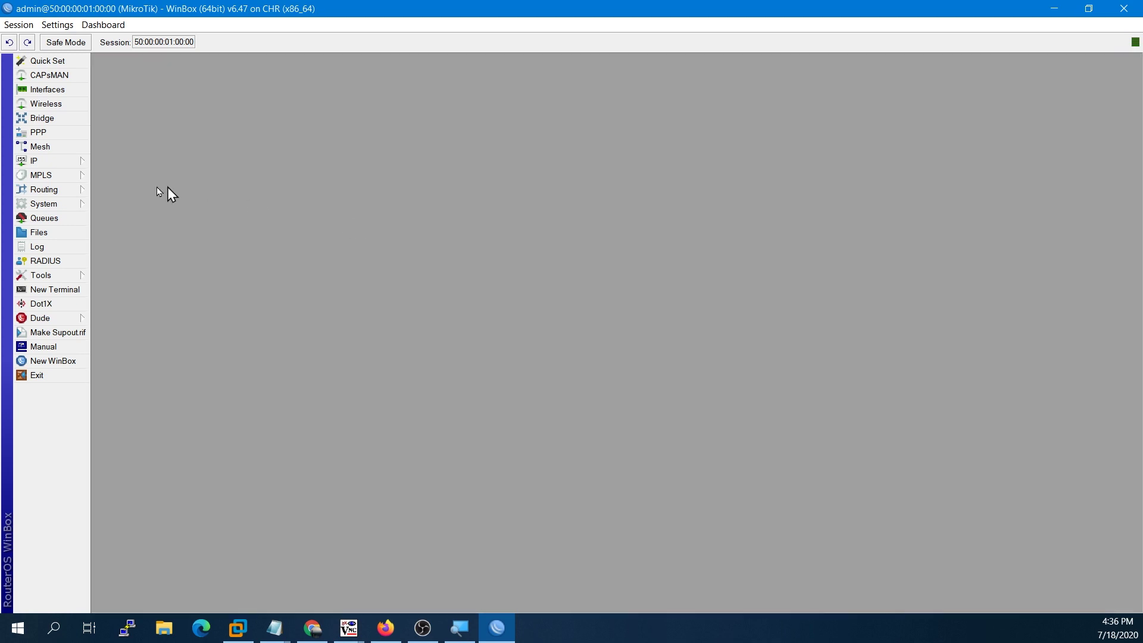
- Start the DHCP server setup and select bridge1 as the DHCP server interface
{"action": "left_click", "coordinate": [57, 160]}
{"action": "left_click", "coordinate": [145, 247]}
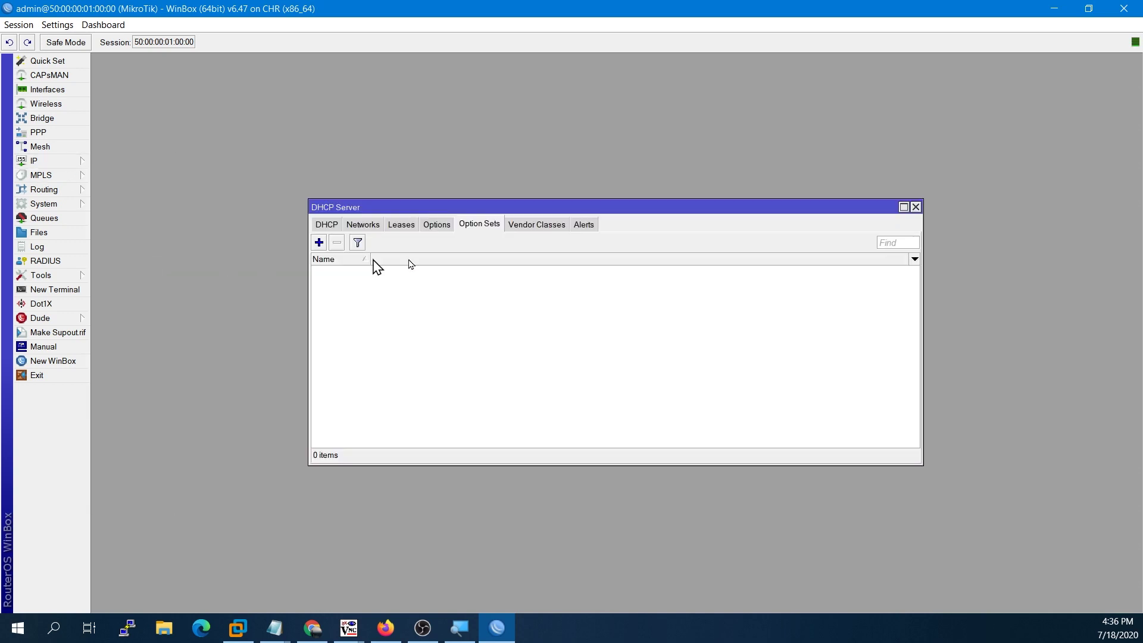
{"action": "left_click", "coordinate": [329, 226]}
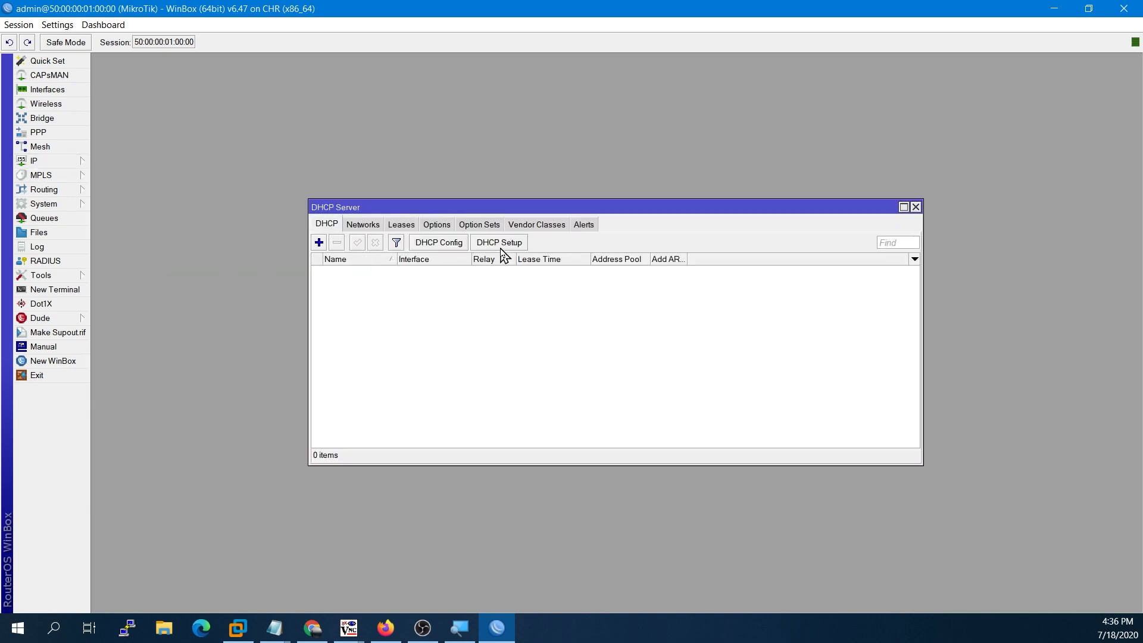
{"action": "left_click", "coordinate": [498, 244]}
{"action": "left_click", "coordinate": [627, 334]}
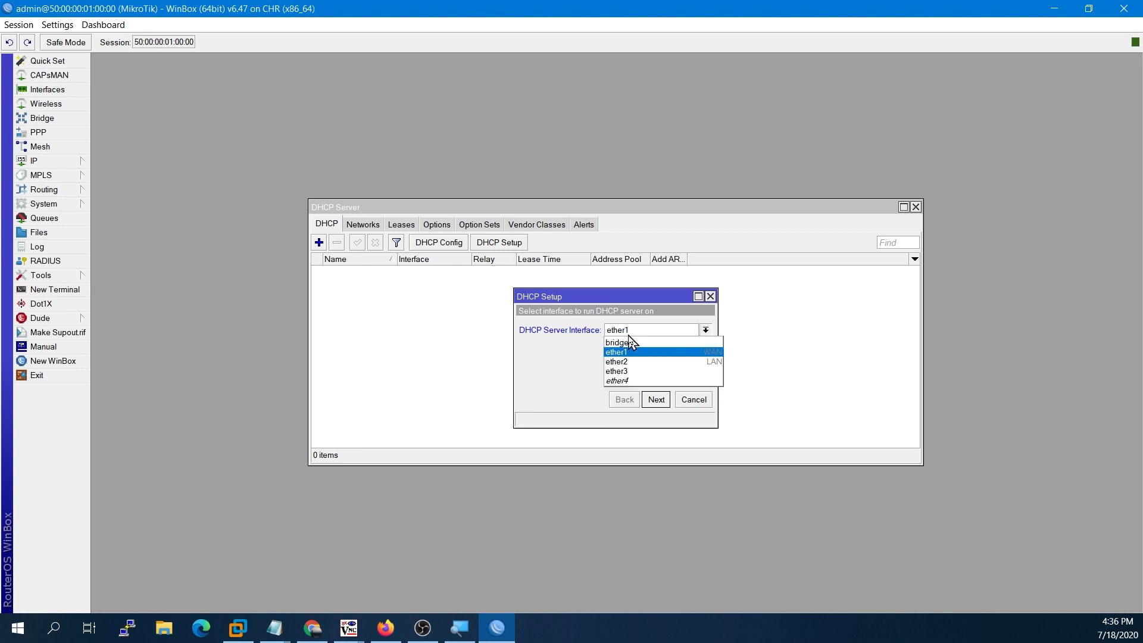
{"action": "left_click", "coordinate": [641, 344]}
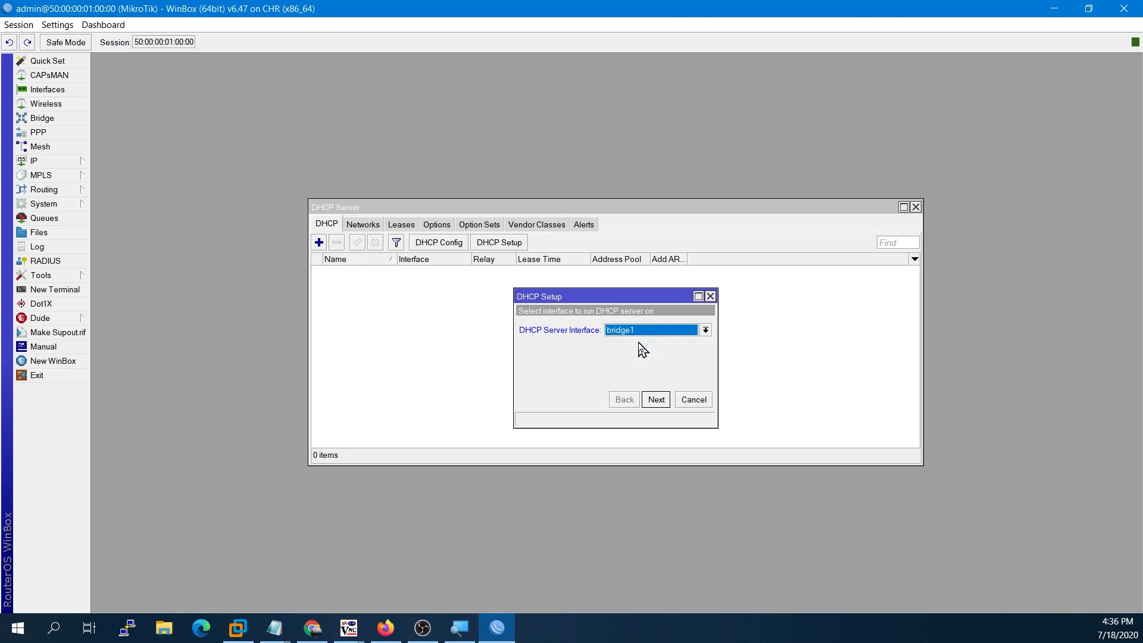
{"action": "left_click_drag", "start_coordinate": [624, 297], "coordinate": [564, 280]}
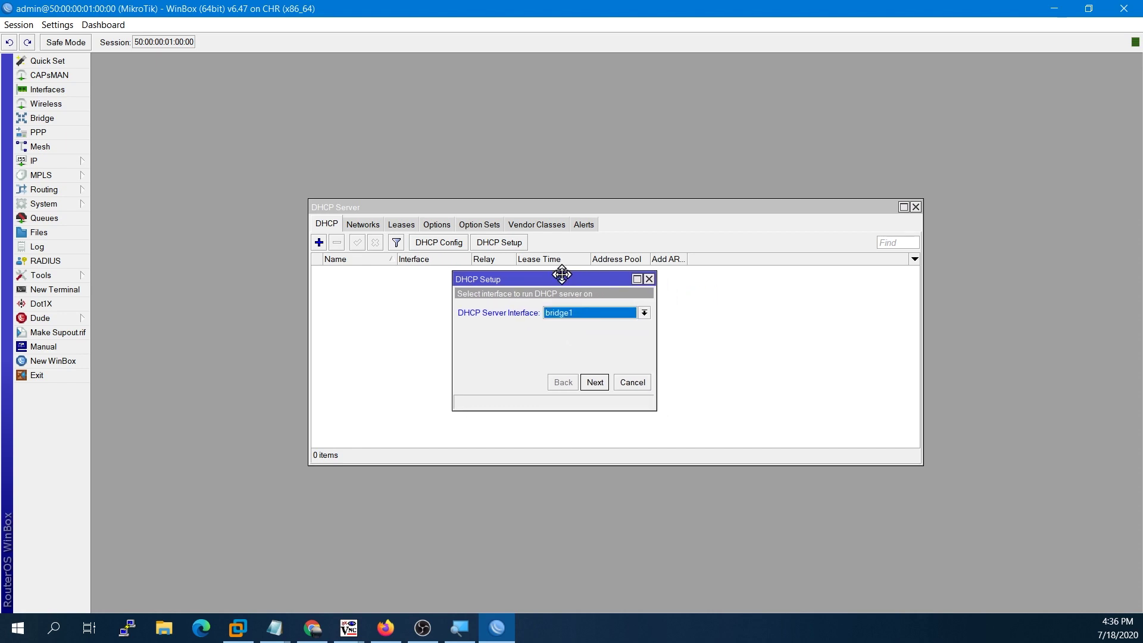
- Complete the DHCP setup with all proposed values, including lease time 00:10:00, and view the DHCP networks list
{"action": "left_click", "coordinate": [594, 383]}
{"action": "left_click", "coordinate": [600, 385]}
{"action": "left_click", "coordinate": [599, 384]}
{"action": "left_click", "coordinate": [600, 385]}
{"action": "left_click", "coordinate": [600, 384]}
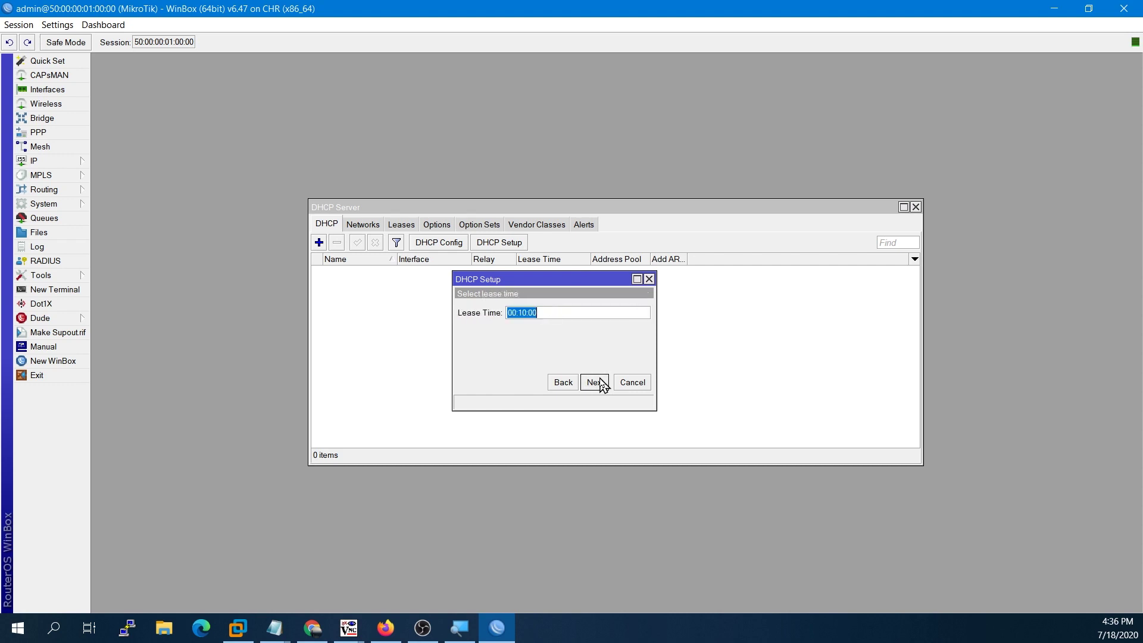
{"action": "left_click", "coordinate": [599, 384]}
{"action": "left_click", "coordinate": [620, 326]}
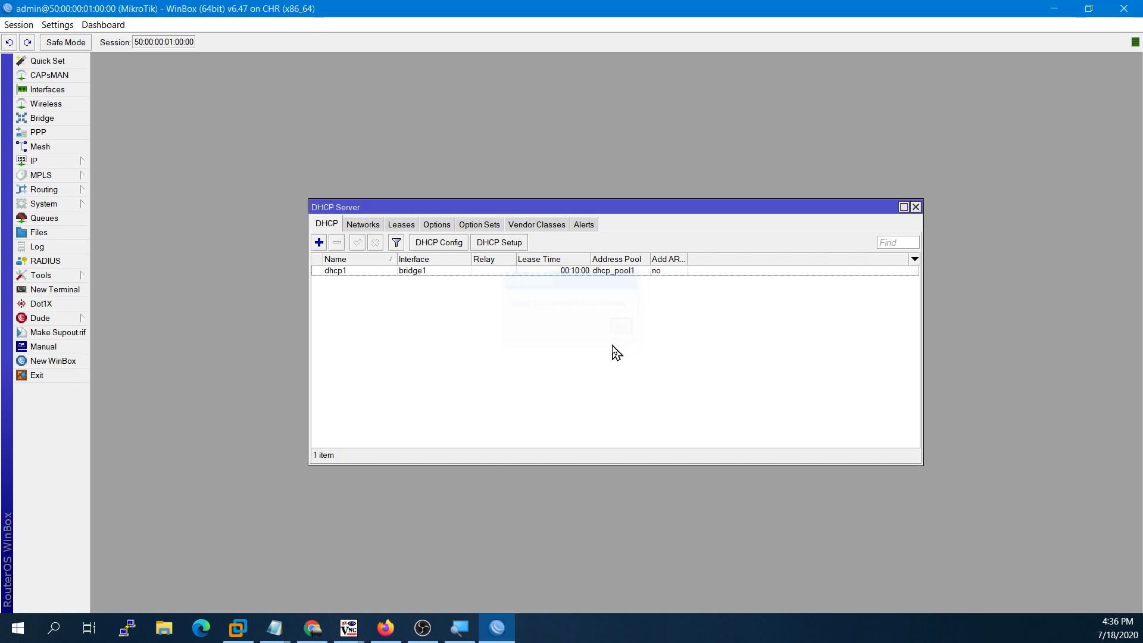
{"action": "left_click", "coordinate": [515, 272]}
{"action": "left_click", "coordinate": [365, 226]}
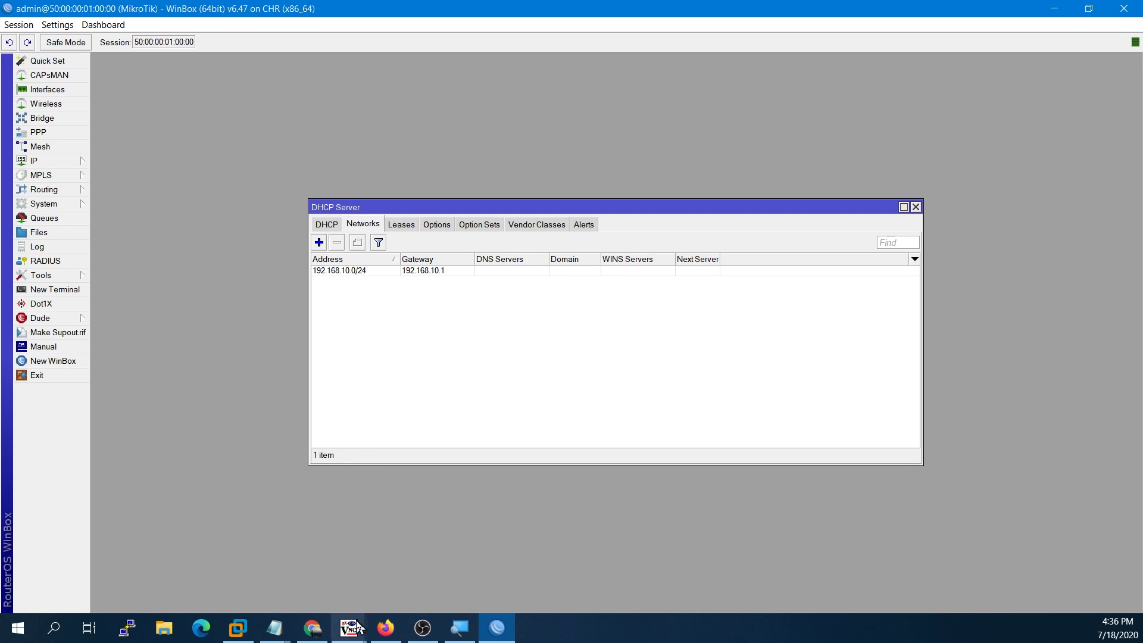
- Switch back to the TightVNC windows of both PCs, Win2 and Win3
{"action": "mouse_move", "coordinate": [348, 627]}
{"action": "left_click", "coordinate": [308, 582]}
{"action": "left_click", "coordinate": [423, 566]}
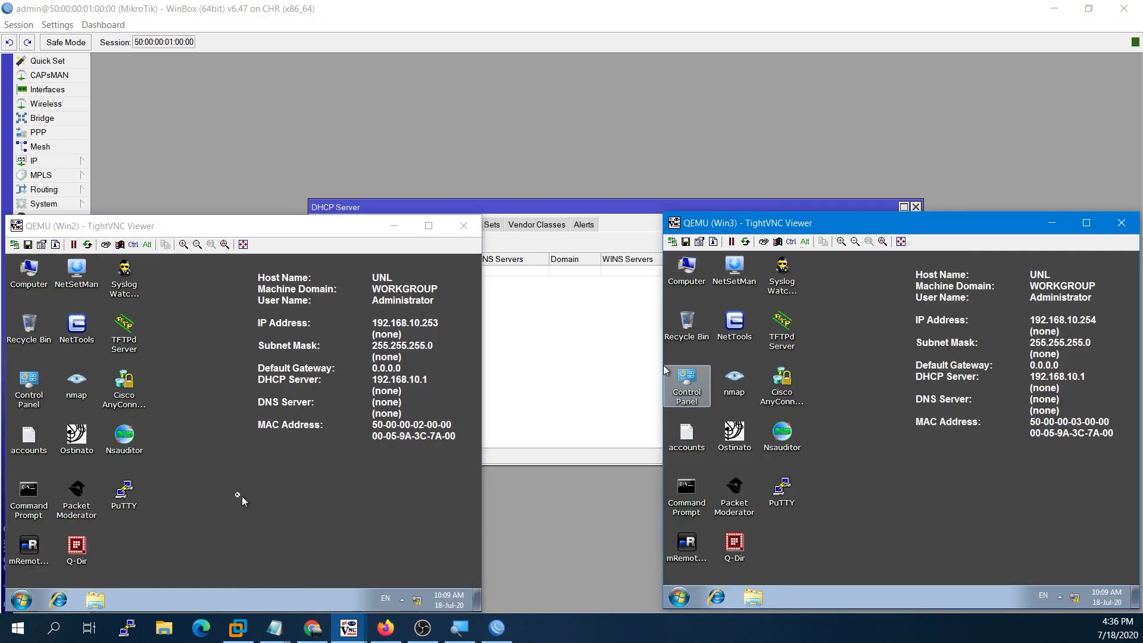
- Open a command prompt on Win2, run ipconfig, and renew its address with ipconfig /renew
{"action": "double_click", "coordinate": [29, 494]}
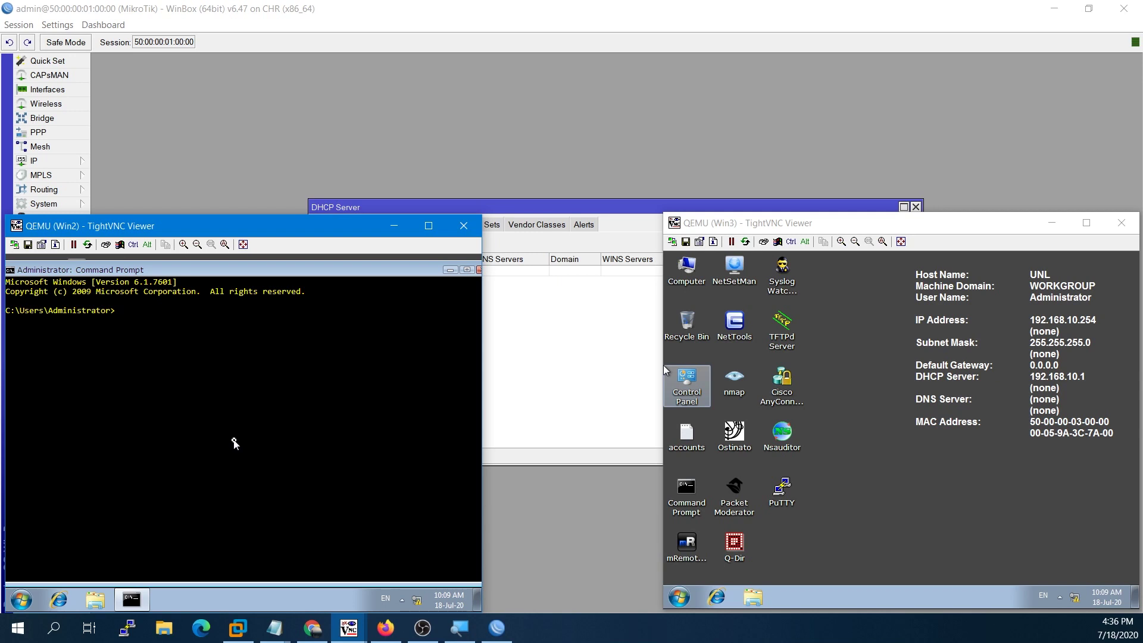
{"action": "type", "text": "ipconfig"}
{"action": "key", "text": "Return"}
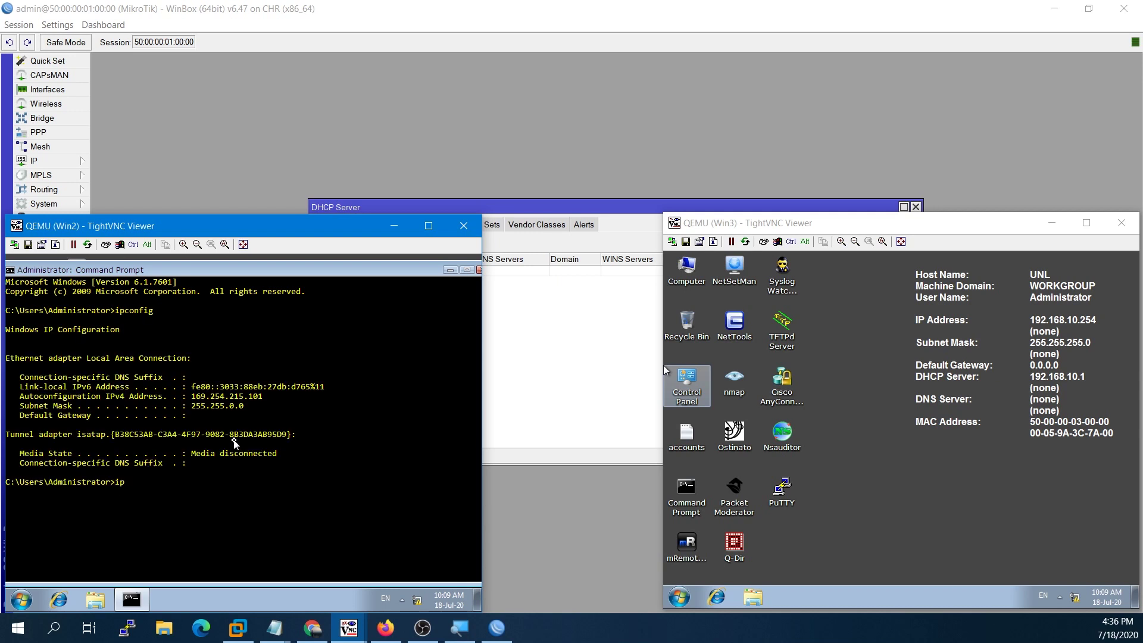
{"action": "type", "text": "ipconfig /renew"}
{"action": "key", "text": "Return"}
- Open a command prompt on Win3 and renew its address with ipconfig /renew
{"action": "double_click", "coordinate": [686, 491]}
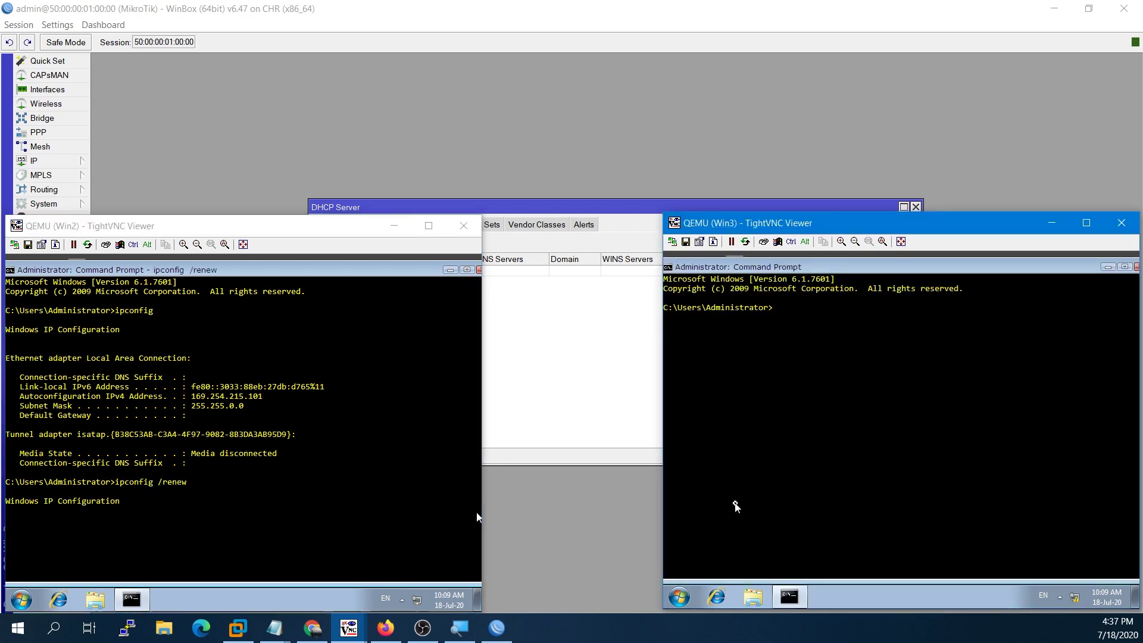
{"action": "type", "text": "ipconfig"}
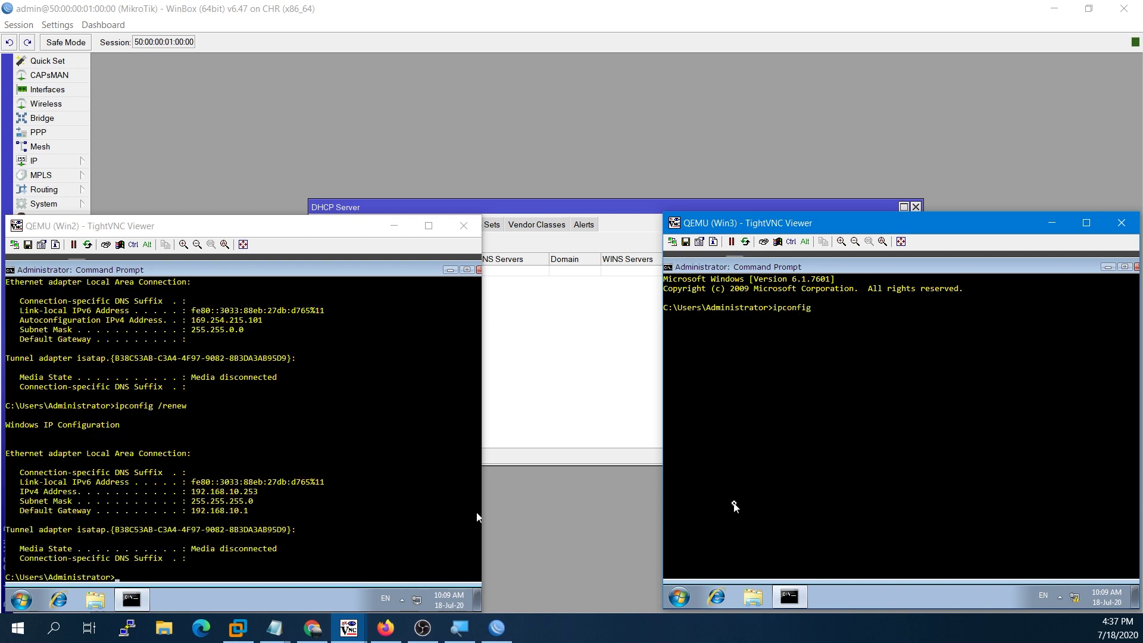
{"action": "type", "text": " /renew"}
{"action": "key", "text": "Return"}
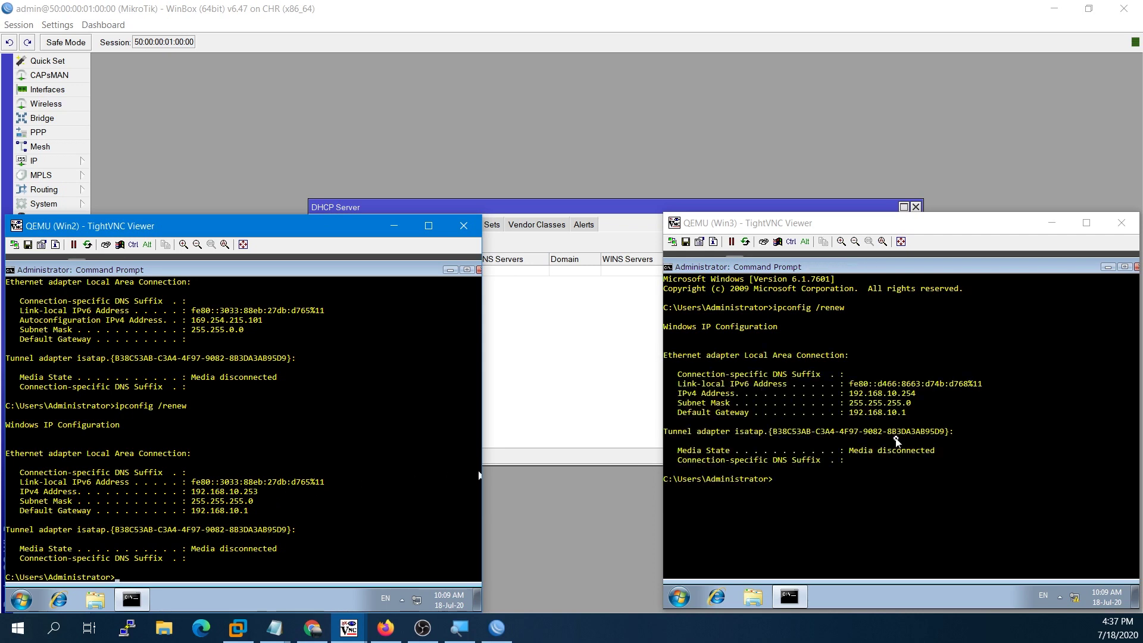
- Run ipconfig /all on Win2 and Win3 to examine the DNS server each PC uses
{"action": "left_click", "coordinate": [914, 406]}
{"action": "left_click", "coordinate": [335, 433]}
{"action": "type", "text": "ipconfig /all"}
{"action": "key", "text": "Return"}
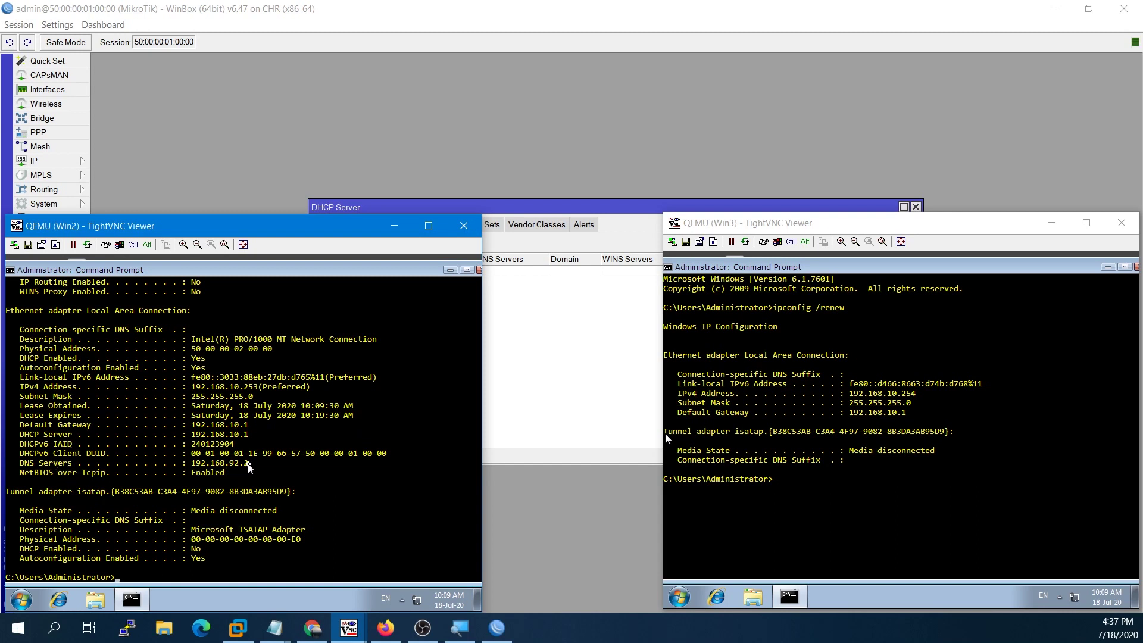
{"action": "left_click", "coordinate": [761, 483]}
{"action": "key", "text": "Up"}
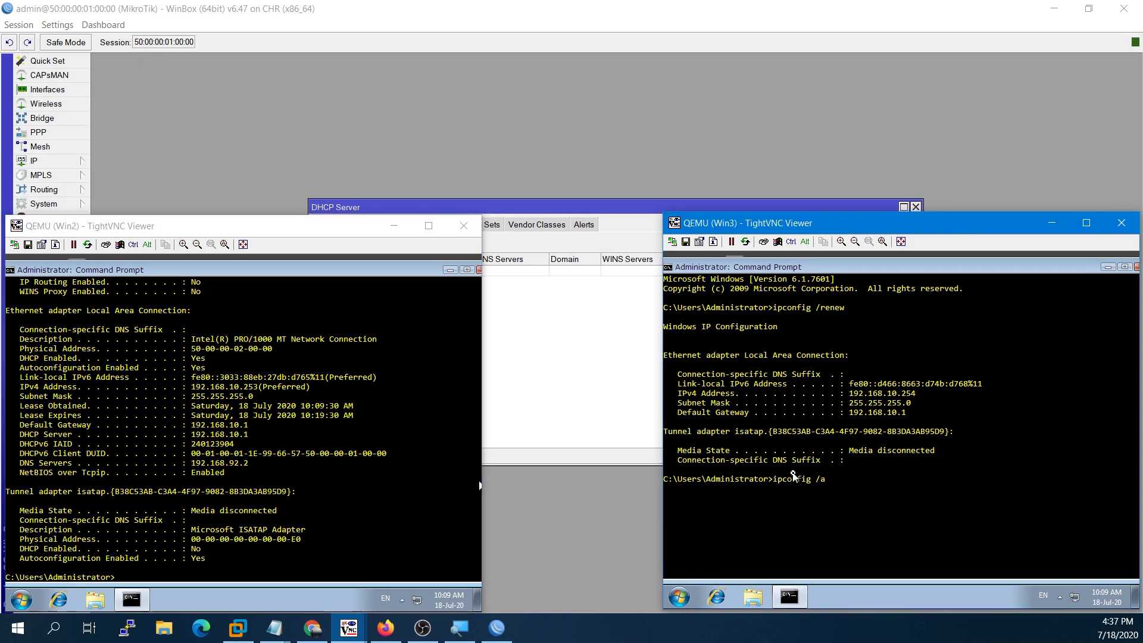
{"action": "key", "text": "Return"}
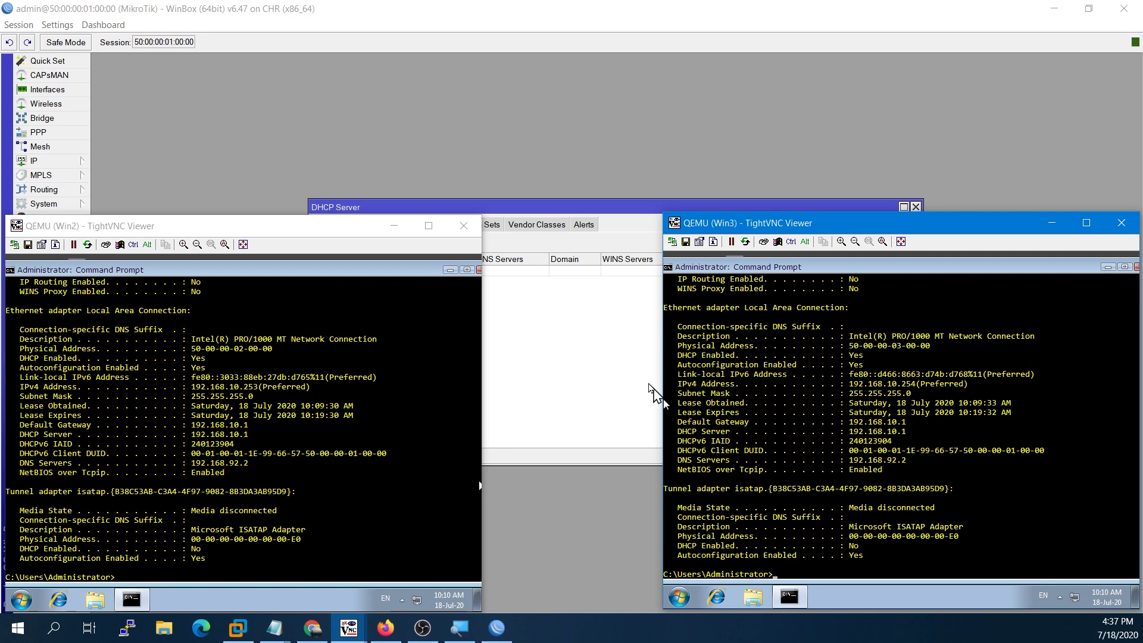
- Return to WinBox and set the DNS server of the 192.168.10.0/24 DHCP network to 8.8.8.8
{"action": "left_click", "coordinate": [541, 340]}
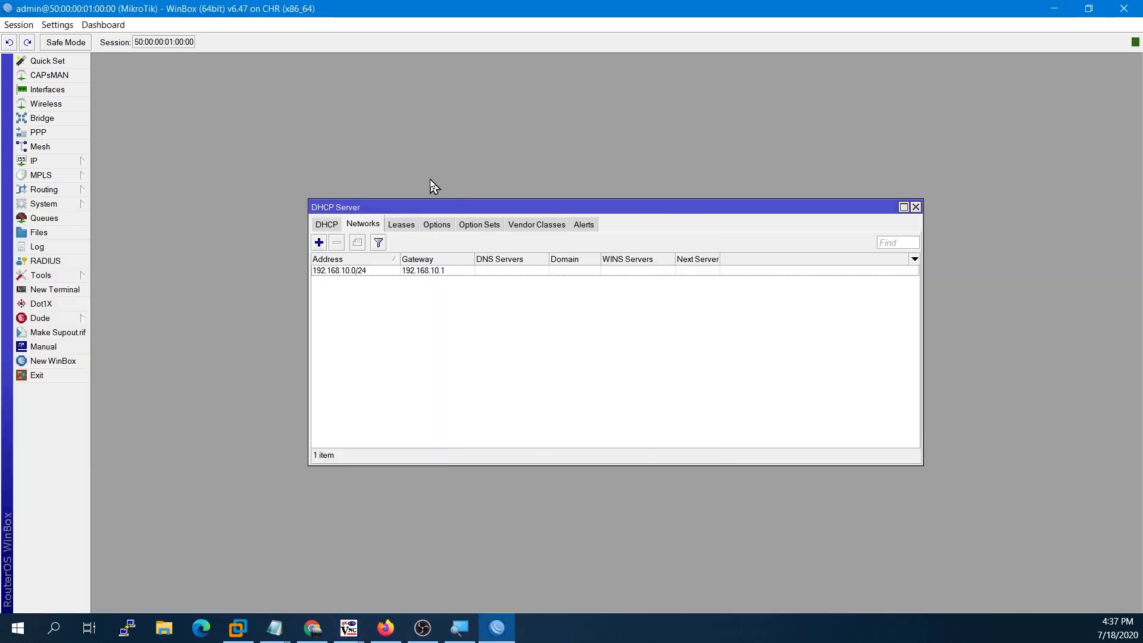
{"action": "double_click", "coordinate": [410, 272]}
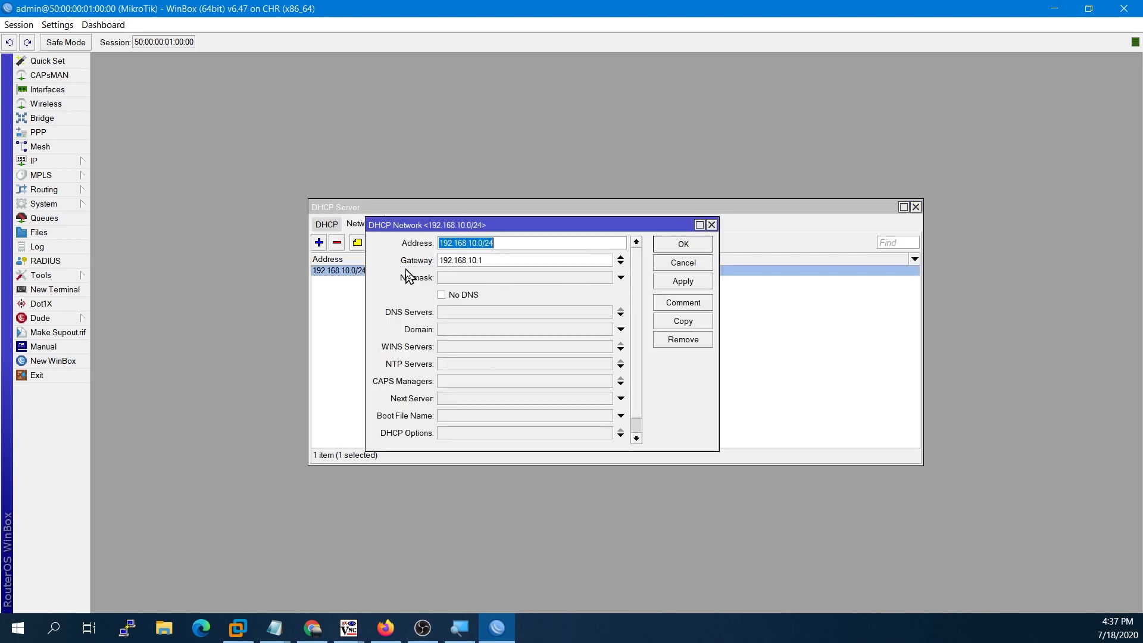
{"action": "left_click", "coordinate": [479, 313]}
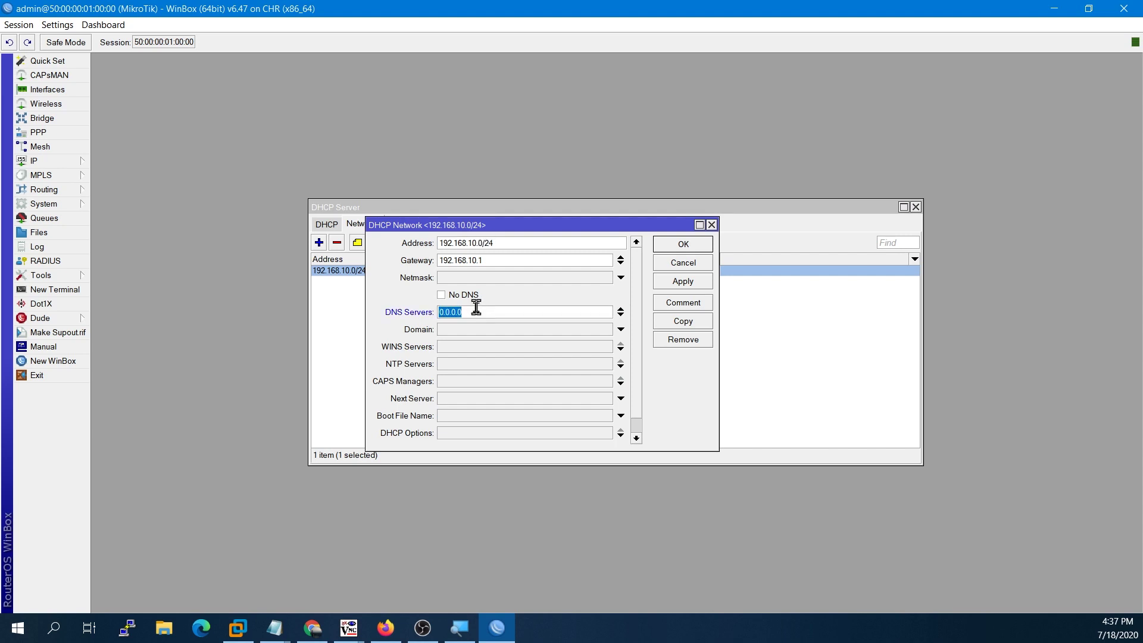
{"action": "type", "text": "8.8.8.8"}
{"action": "left_click", "coordinate": [695, 248]}
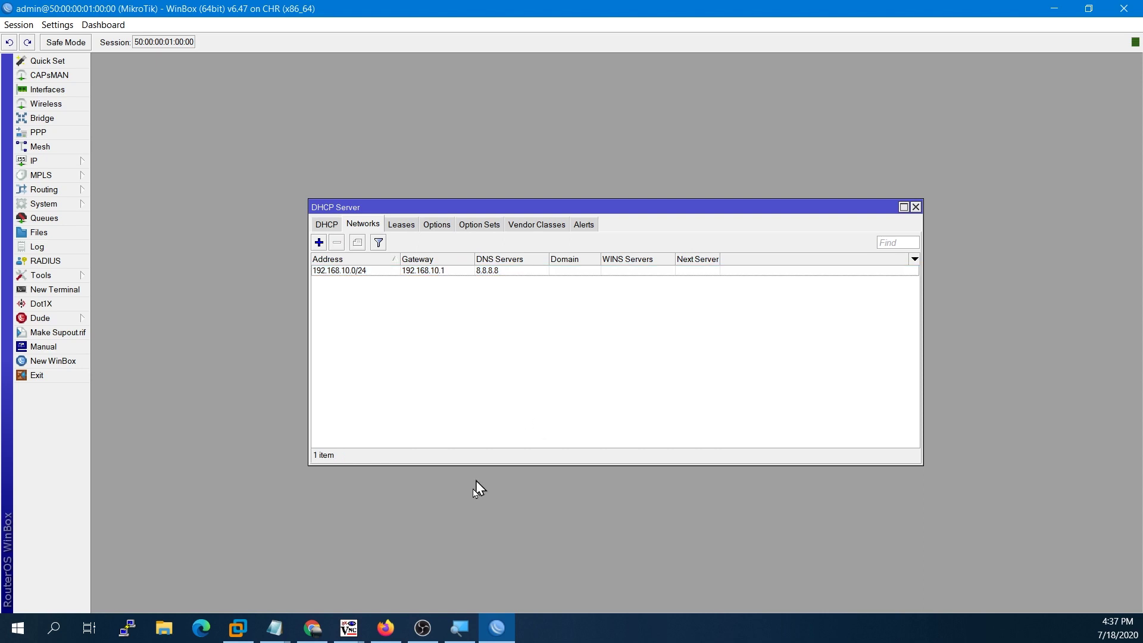
- Switch to Win2 and release and renew its address with ipconfig /release and ipconfig /renew
{"action": "mouse_move", "coordinate": [348, 628]}
{"action": "left_click", "coordinate": [306, 580]}
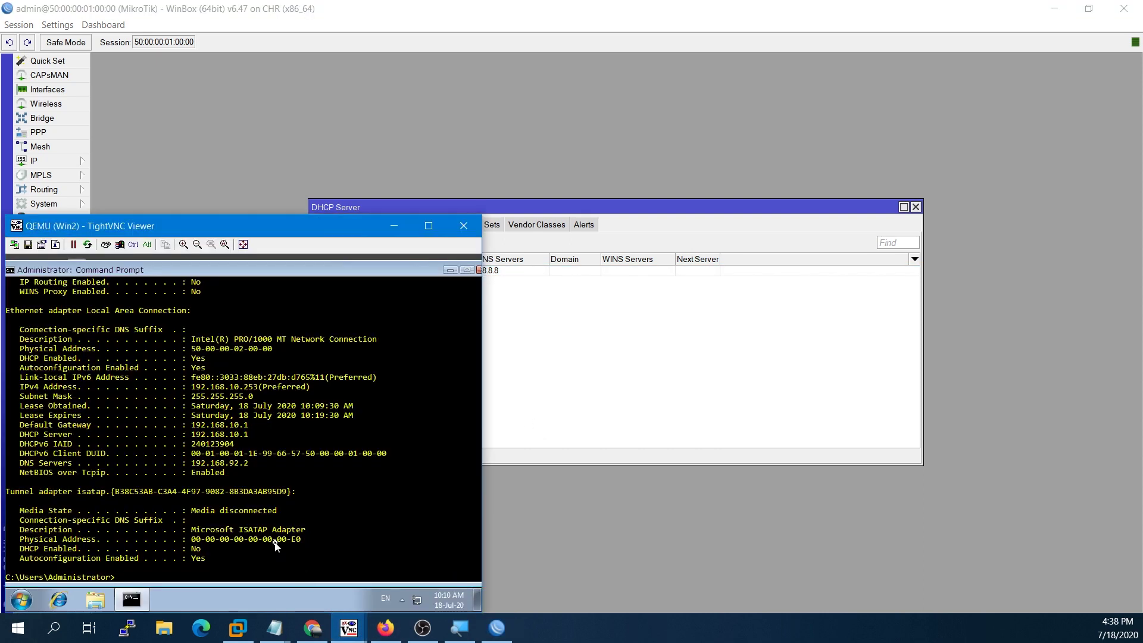
{"action": "type", "text": "ipconfig /renew"}
{"action": "type", "text": "lease"}
{"action": "key", "text": "Return"}
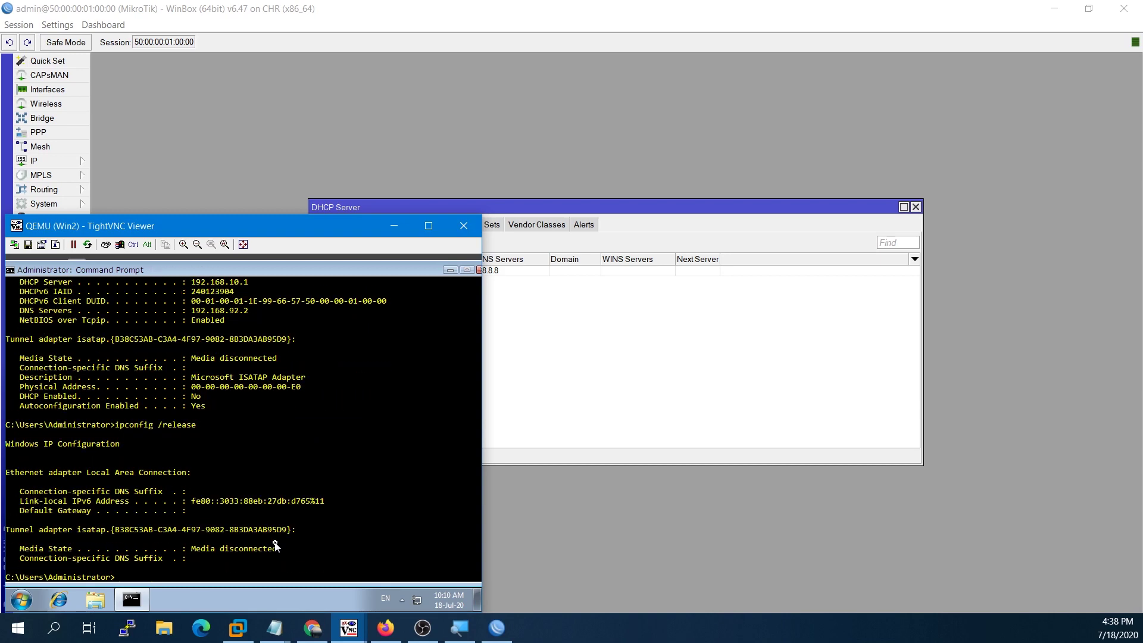
{"action": "key", "text": "Up"}
{"action": "key", "text": "Return"}
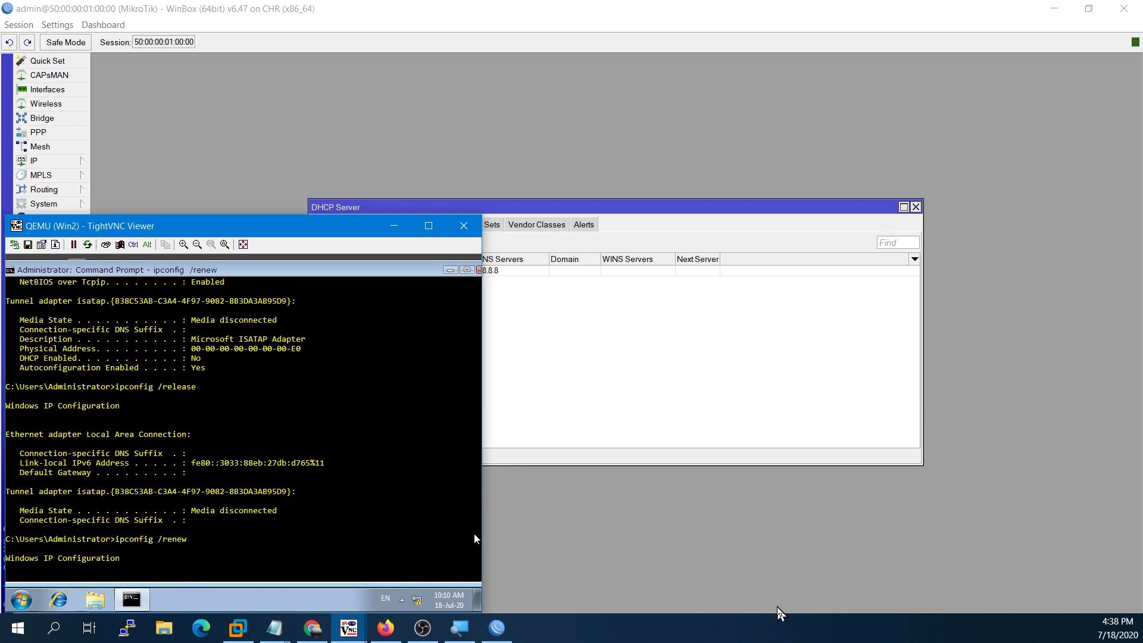
- Switch to Win3 and run ipconfig /release followed by ipconfig /renew in its command prompt
{"action": "mouse_move", "coordinate": [349, 628]}
{"action": "left_click", "coordinate": [410, 556]}
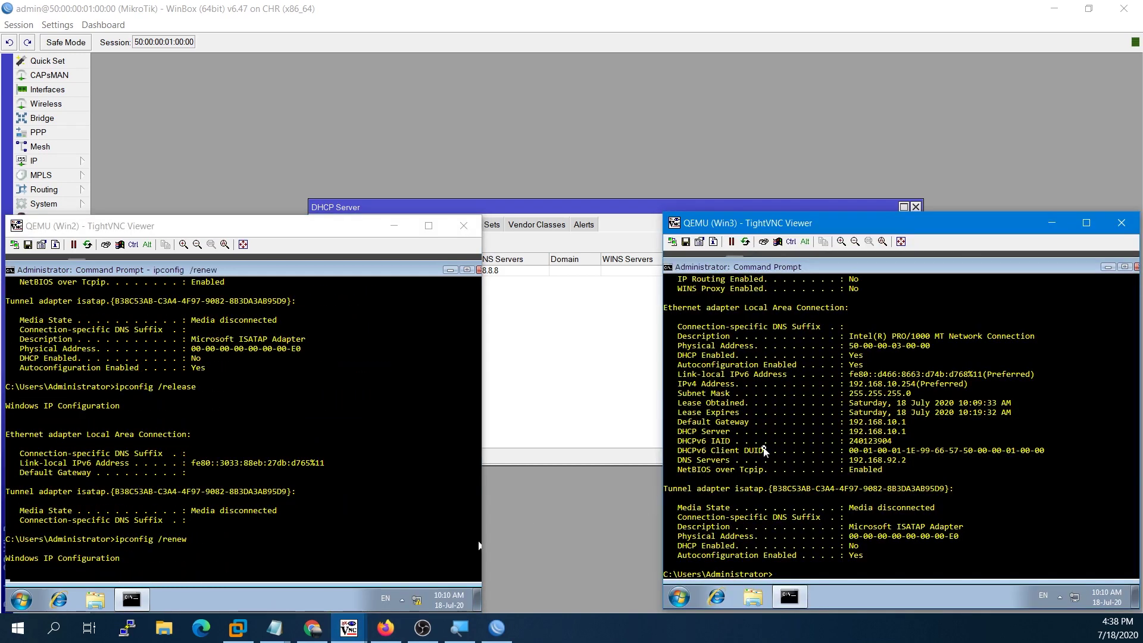
{"action": "key", "text": "Up"}
{"action": "key", "text": "BackSpace"}
{"action": "key", "text": "BackSpace"}
{"action": "key", "text": "BackSpace"}
{"action": "key", "text": "BackSpace"}
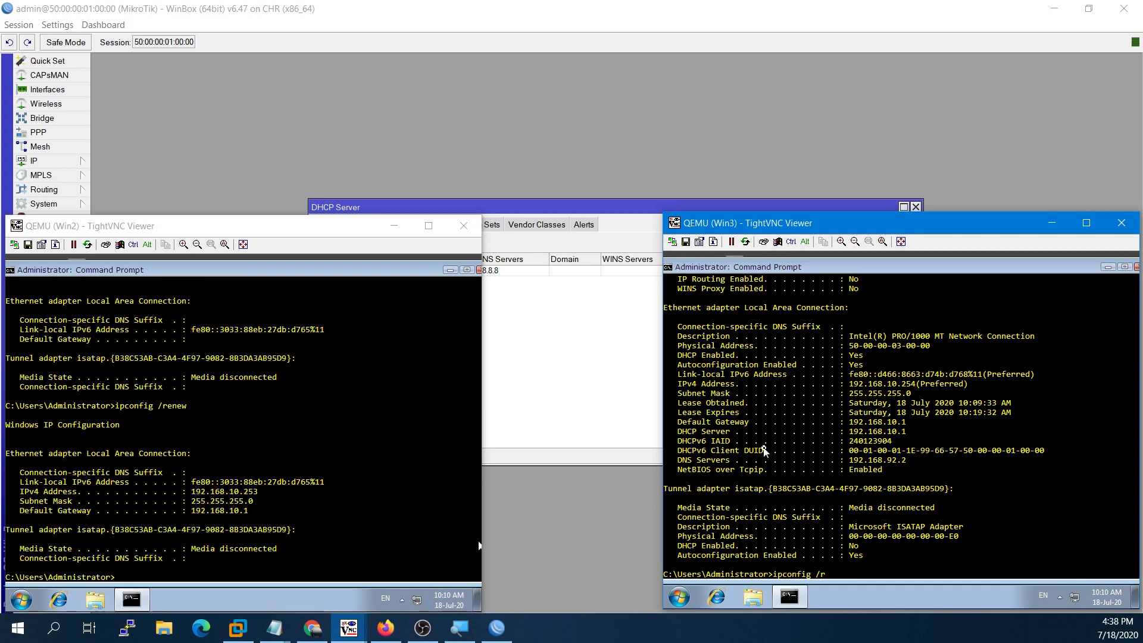
{"action": "key", "text": "Return"}
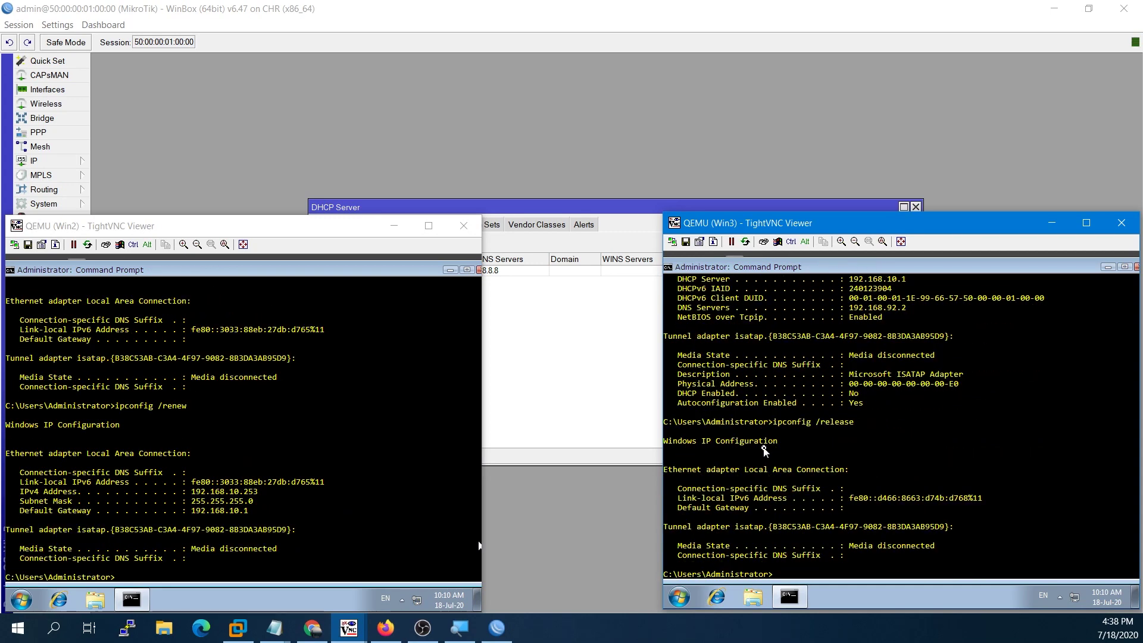
{"action": "key", "text": "Up"}
{"action": "key", "text": "Up"}
{"action": "key", "text": "Return"}
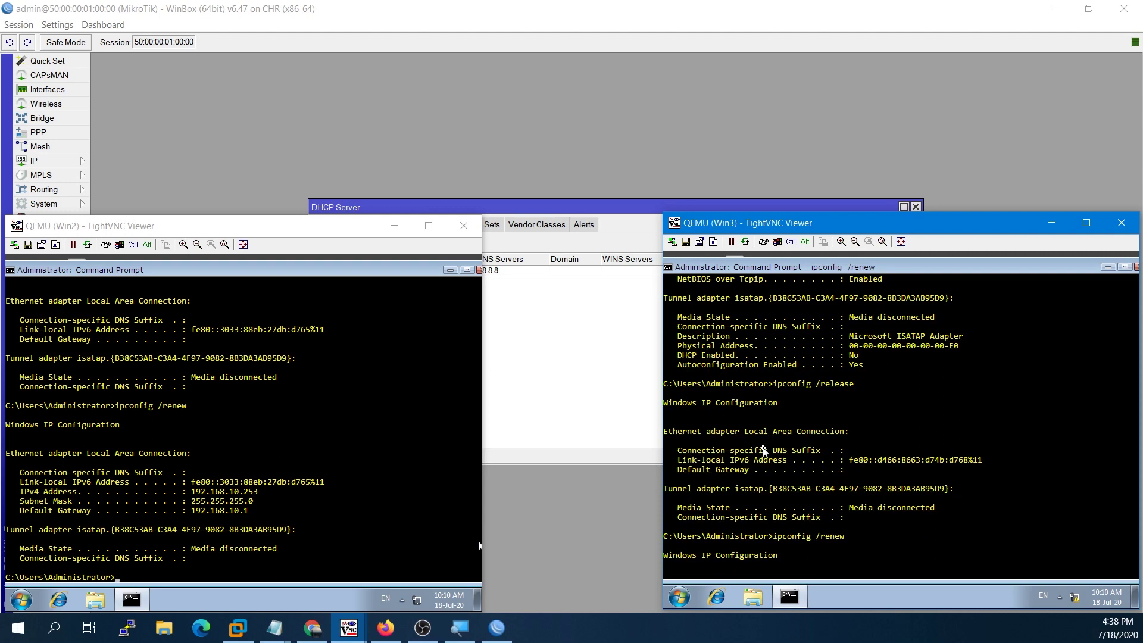
- Check the renewed DNS settings on Win2 and Win3 with ipconfig /all
{"action": "left_click", "coordinate": [299, 386]}
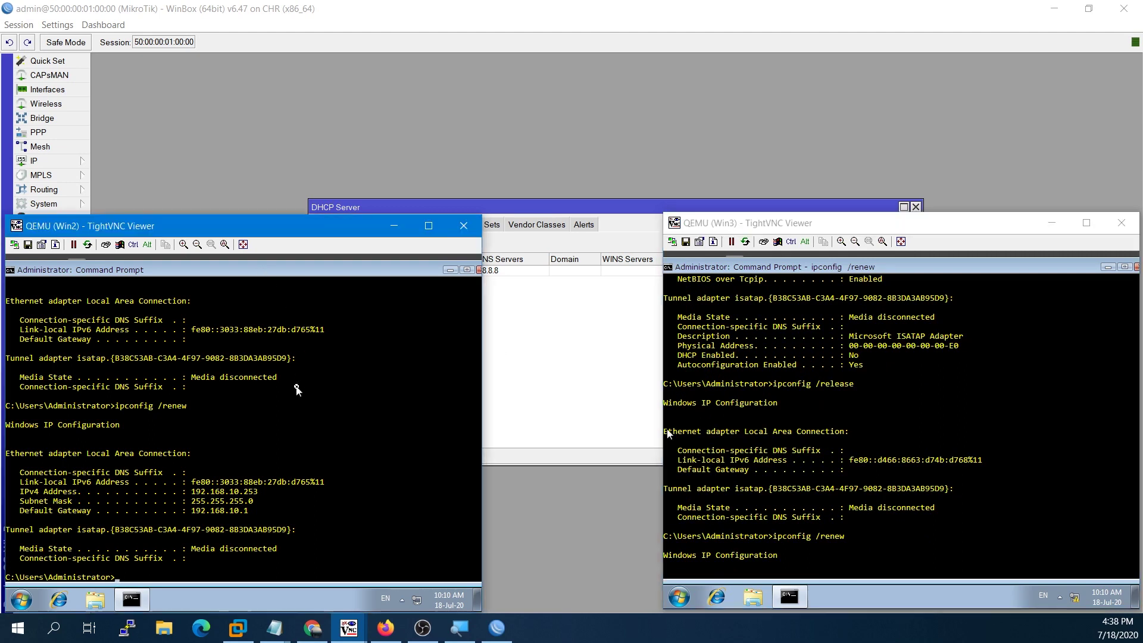
{"action": "key", "text": "Up"}
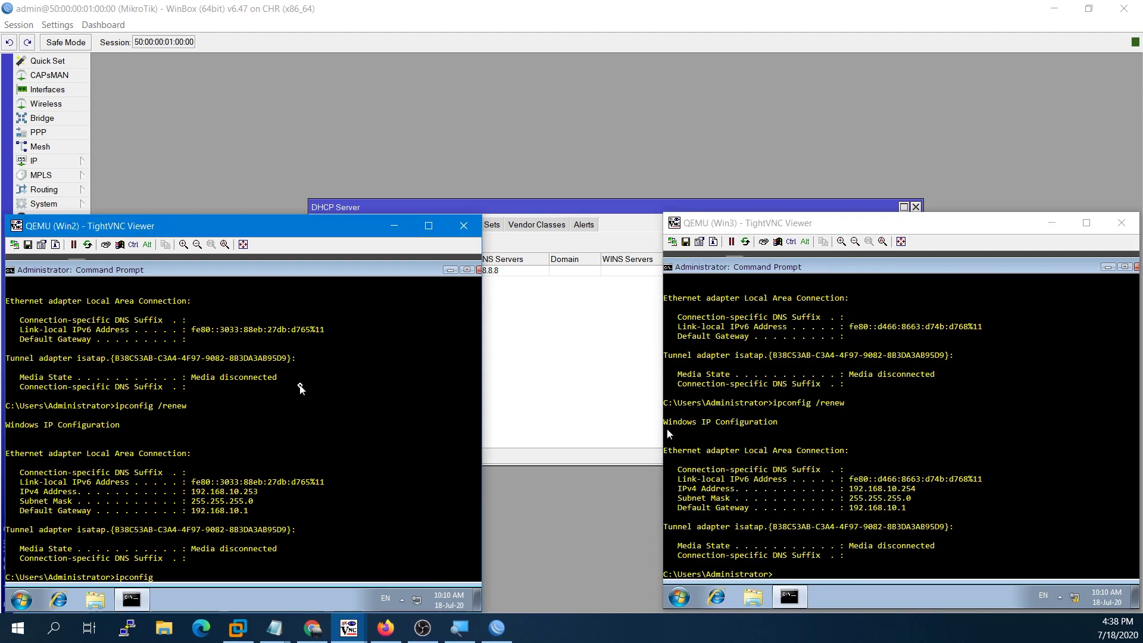
{"action": "type", "text": "/all"}
{"action": "key", "text": "Return"}
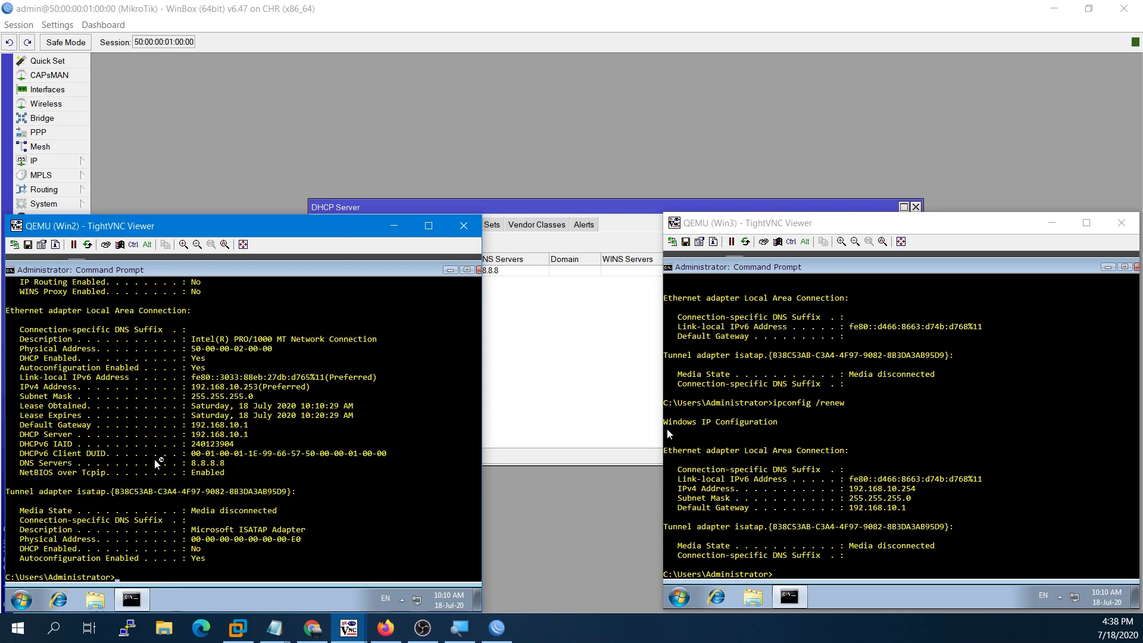
{"action": "left_click", "coordinate": [738, 479]}
{"action": "key", "text": "Up"}
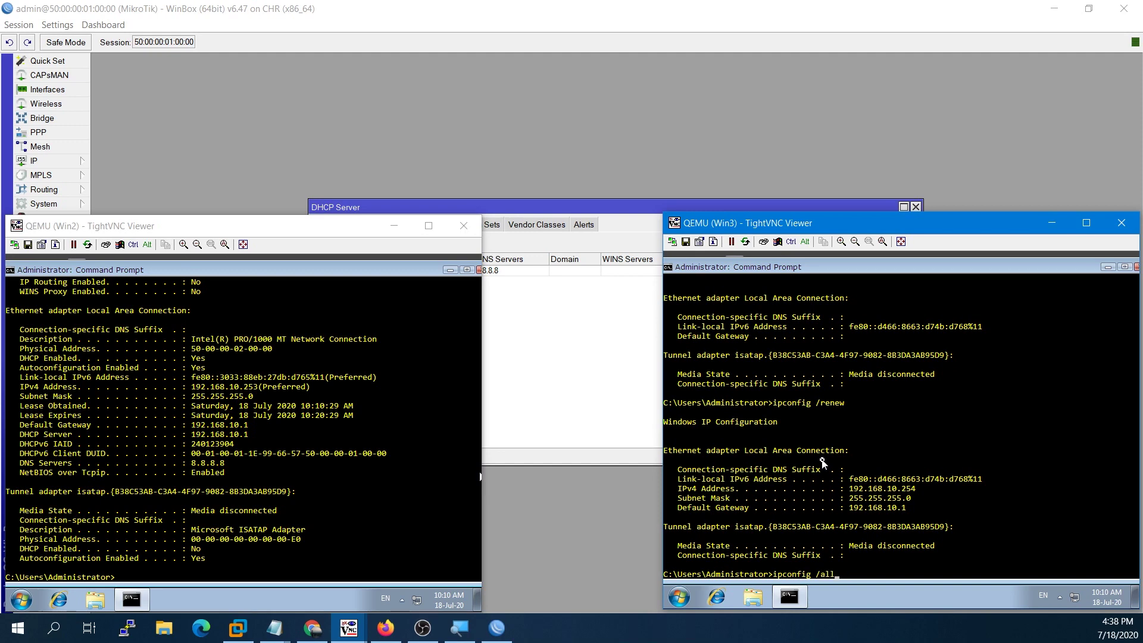
{"action": "key", "text": "Return"}
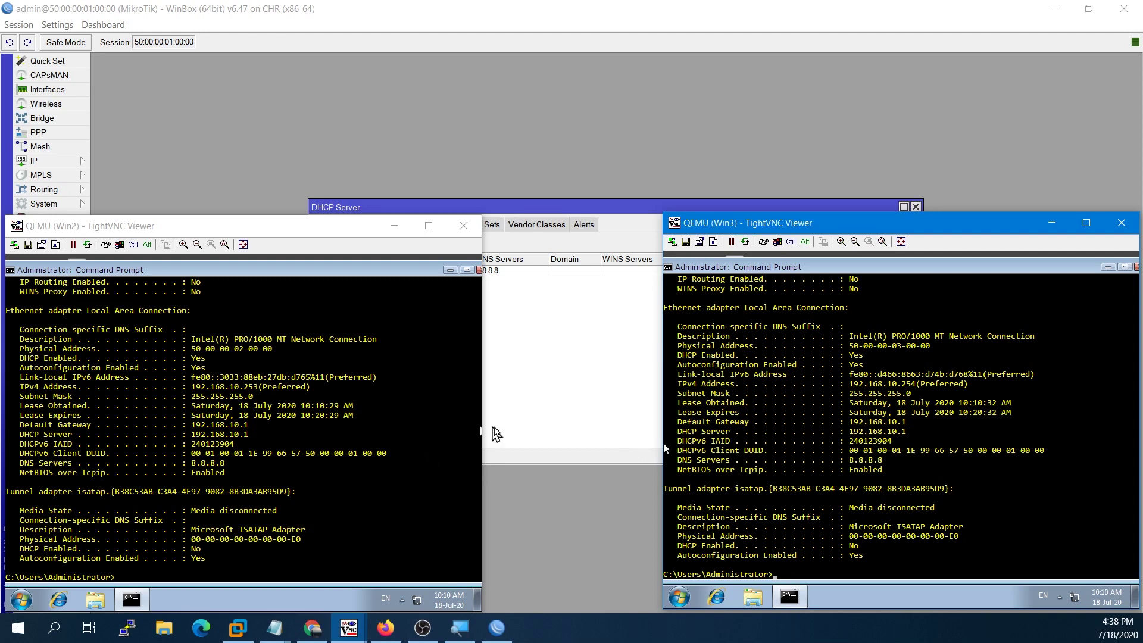
- Switch to the empty Notepad window and write the note "option 6 value Hex"
{"action": "left_click", "coordinate": [274, 634]}
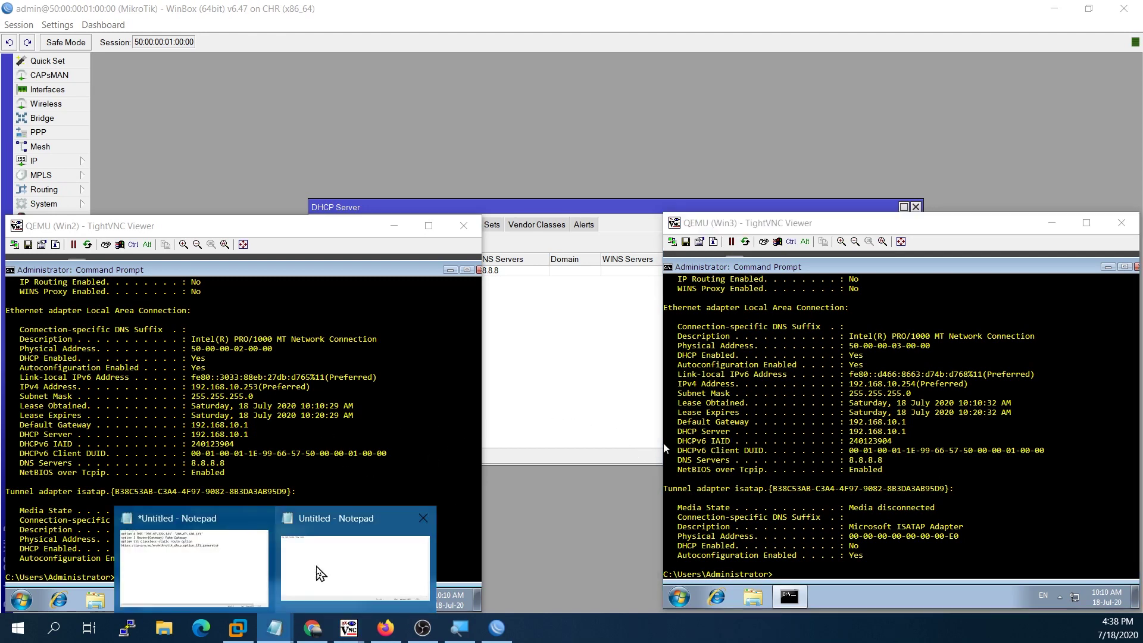
{"action": "left_click", "coordinate": [319, 566]}
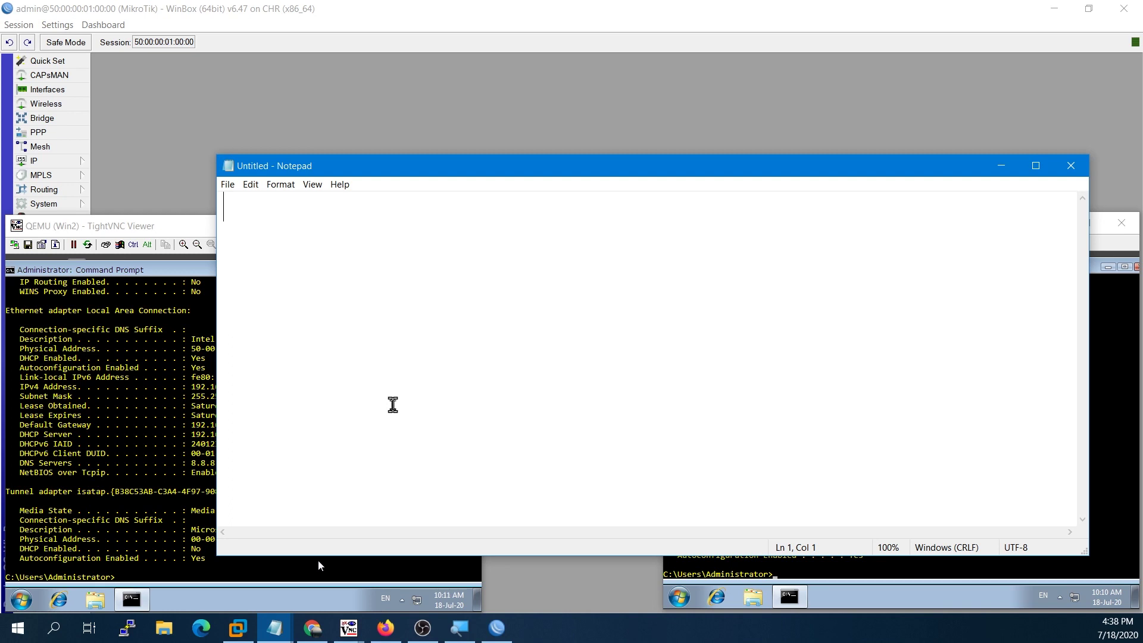
{"action": "type", "text": "option"}
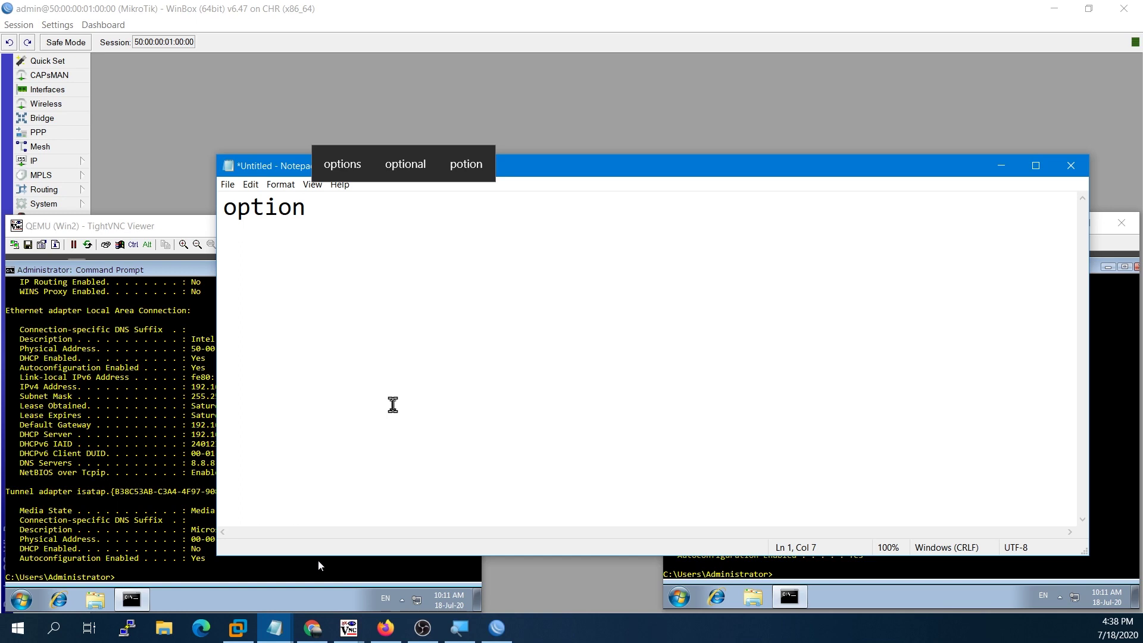
{"action": "type", "text": " 6"}
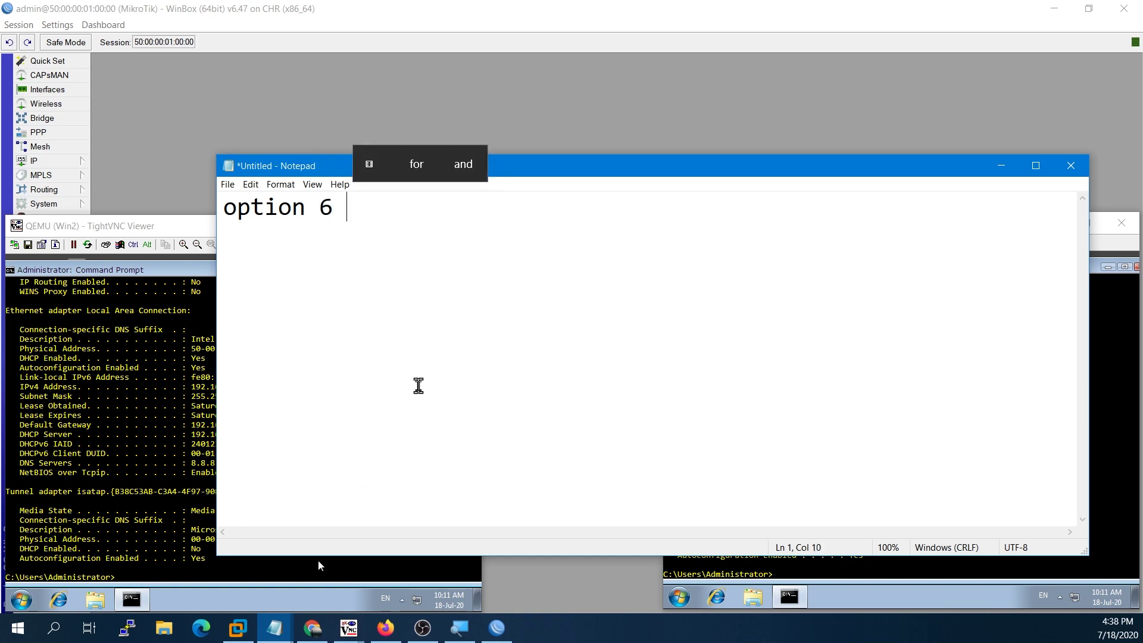
{"action": "type", "text": " value "}
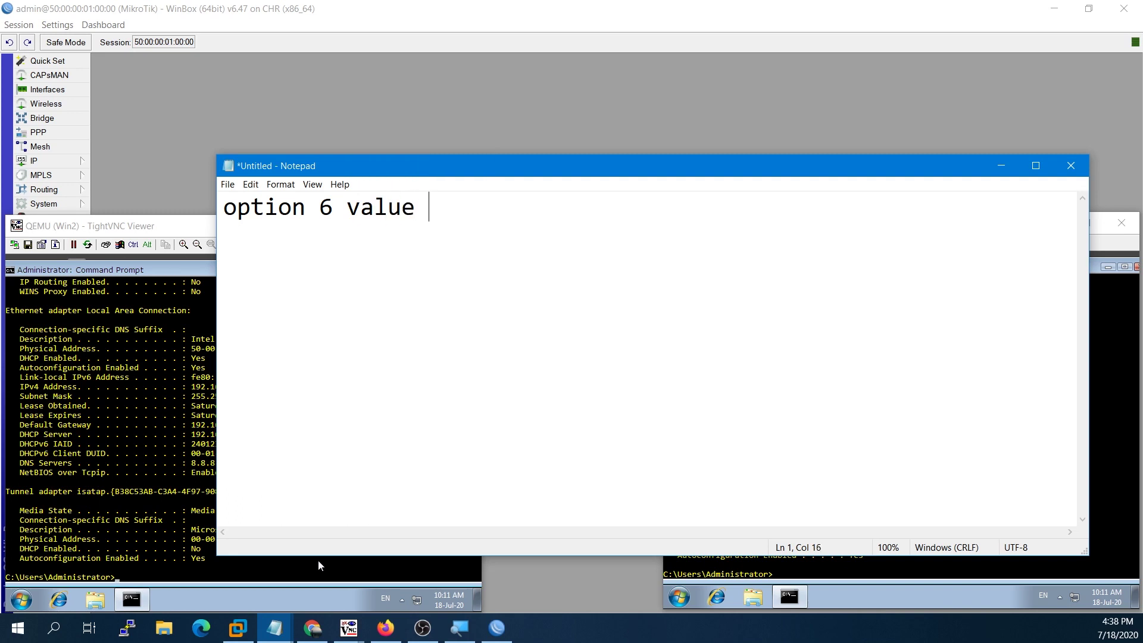
{"action": "type", "text": "Hex"}
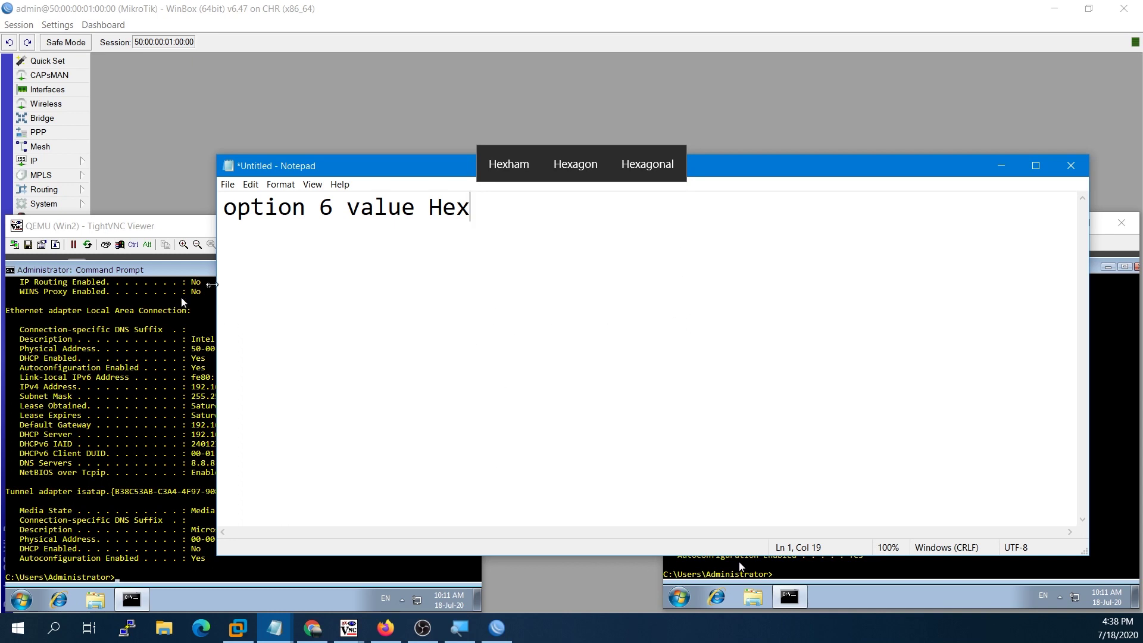
- Return to WinBox and start a new DHCP option named DNS with code 6
{"action": "left_click", "coordinate": [256, 131]}
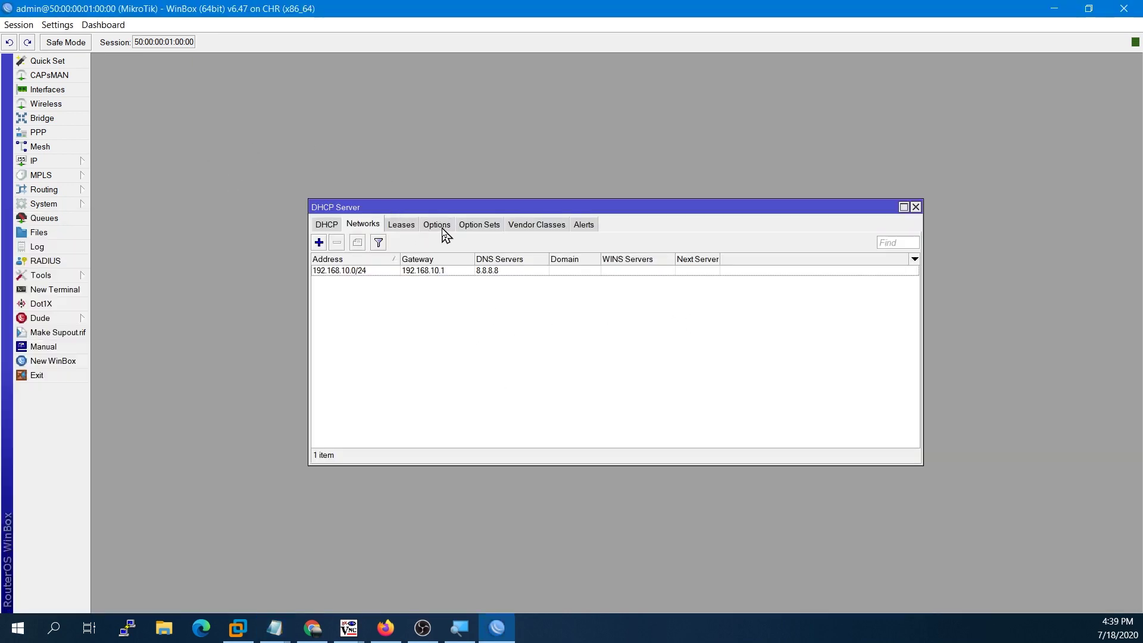
{"action": "left_click_drag", "start_coordinate": [445, 203], "coordinate": [428, 201]}
{"action": "left_click", "coordinate": [423, 222]}
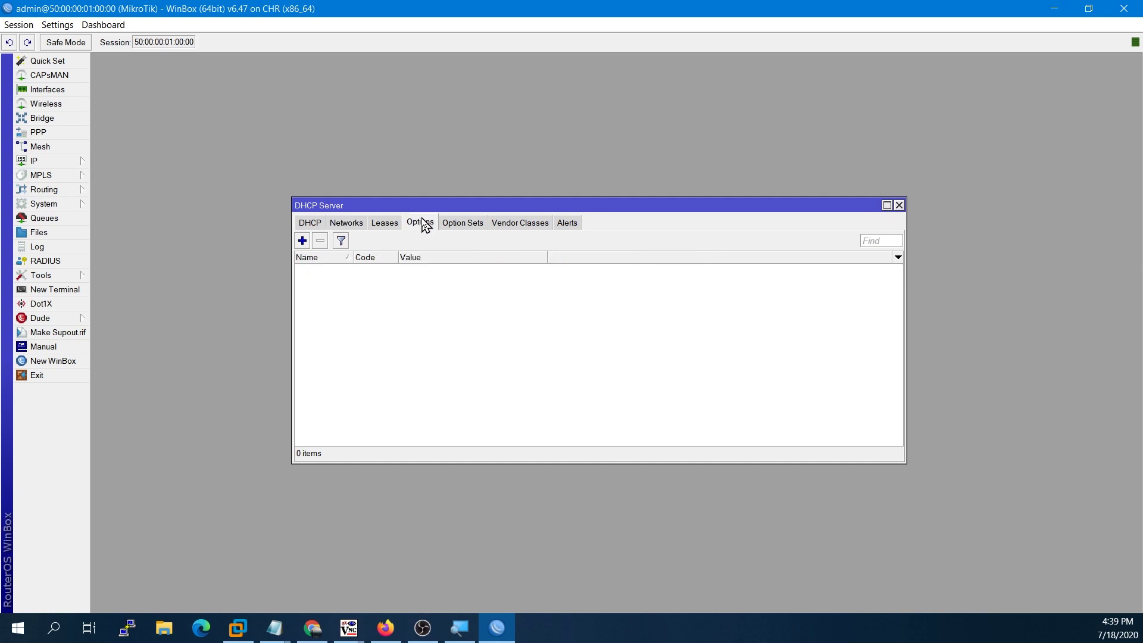
{"action": "left_click", "coordinate": [302, 240]}
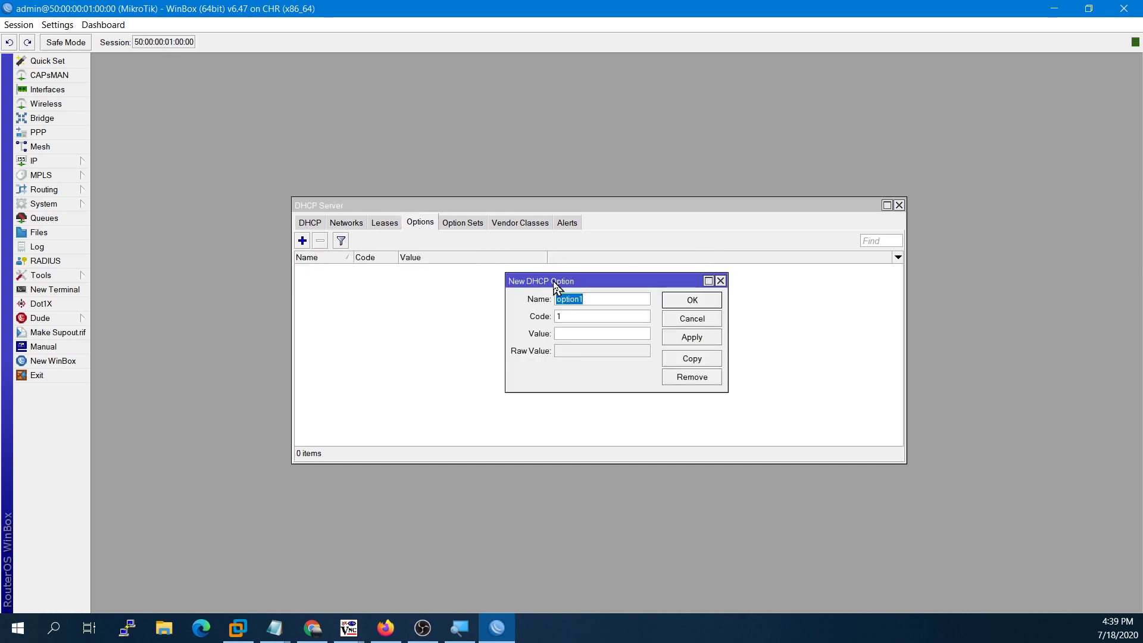
{"action": "type", "text": "DNS"}
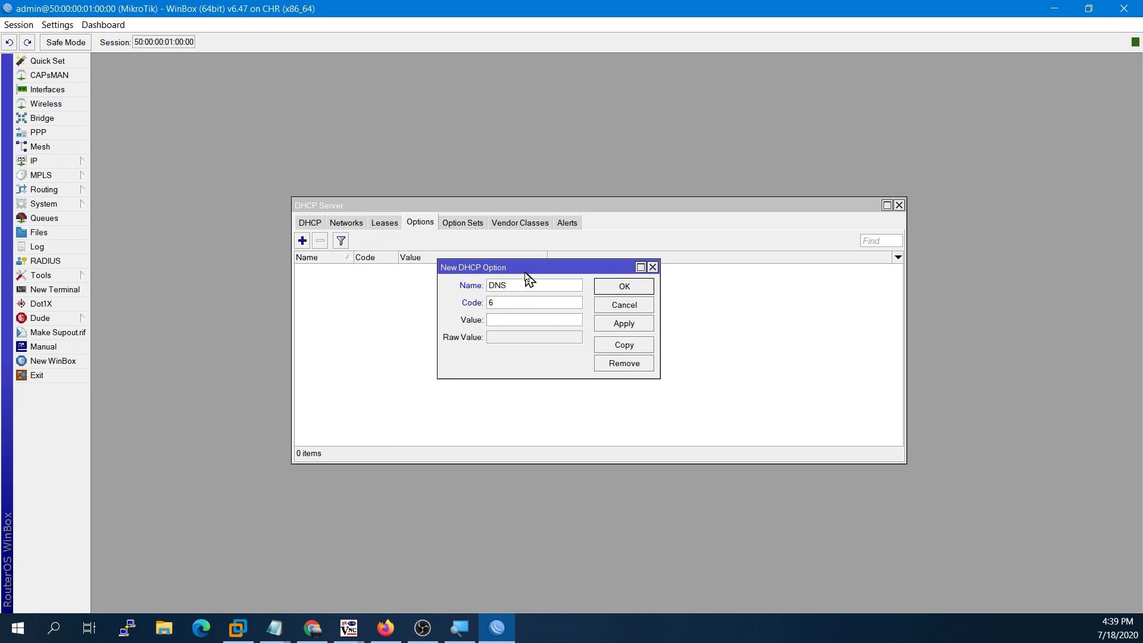
{"action": "left_click_drag", "start_coordinate": [527, 269], "coordinate": [522, 283]}
- Switch to Firefox and search the web for "ip to hex" in a new tab
{"action": "left_click", "coordinate": [385, 627]}
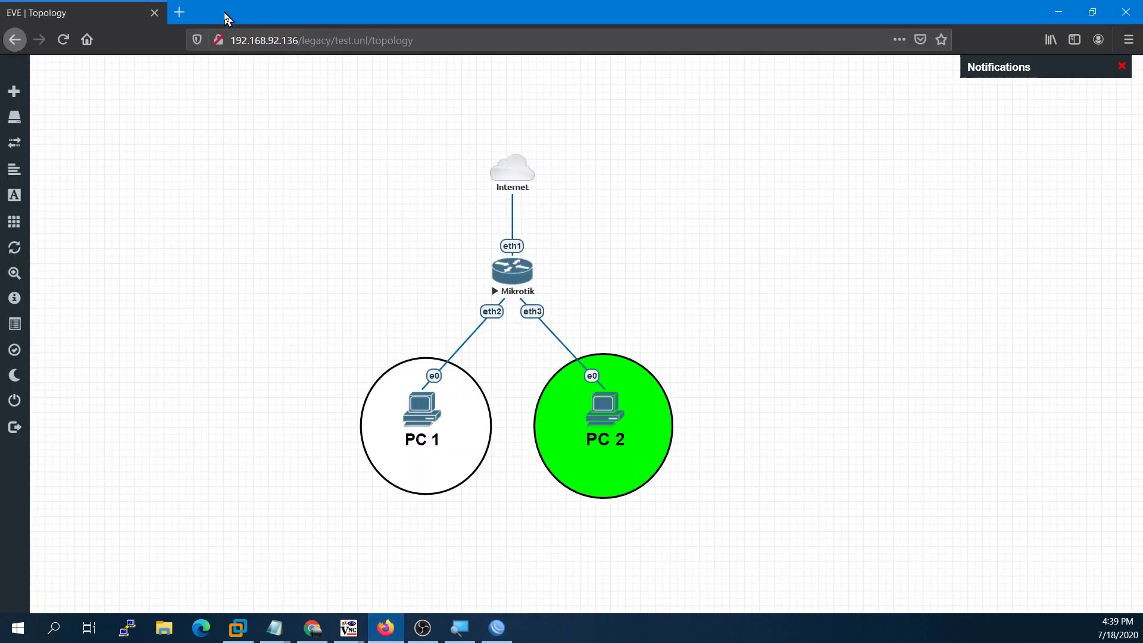
{"action": "left_click", "coordinate": [185, 17]}
{"action": "type", "text": "ip"}
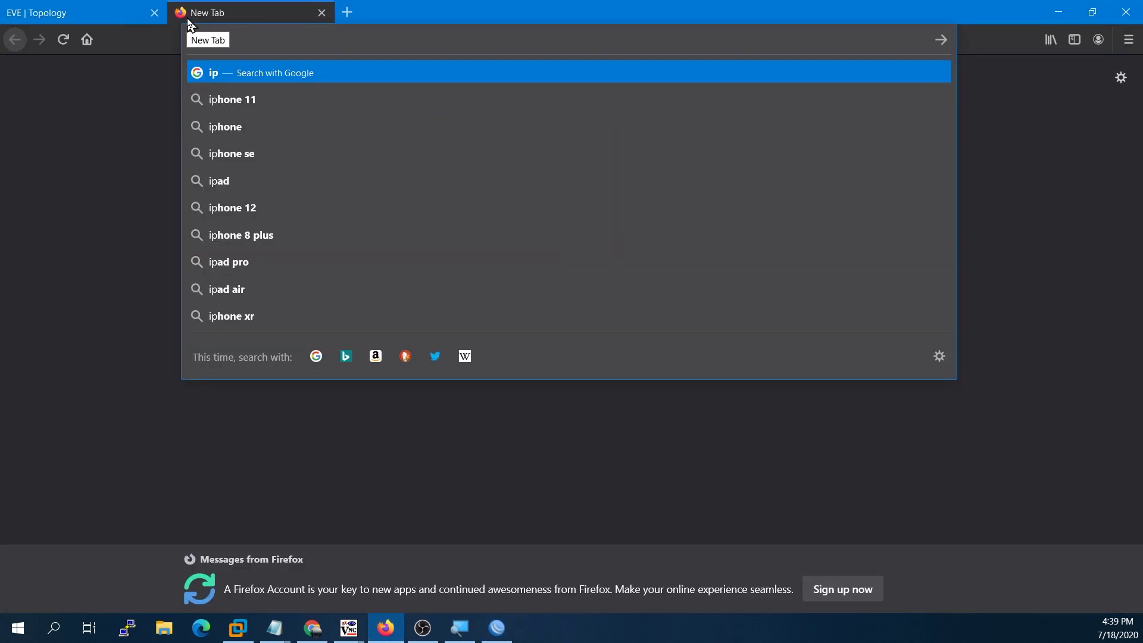
{"action": "type", "text": " to hex"}
{"action": "key", "text": "Return"}
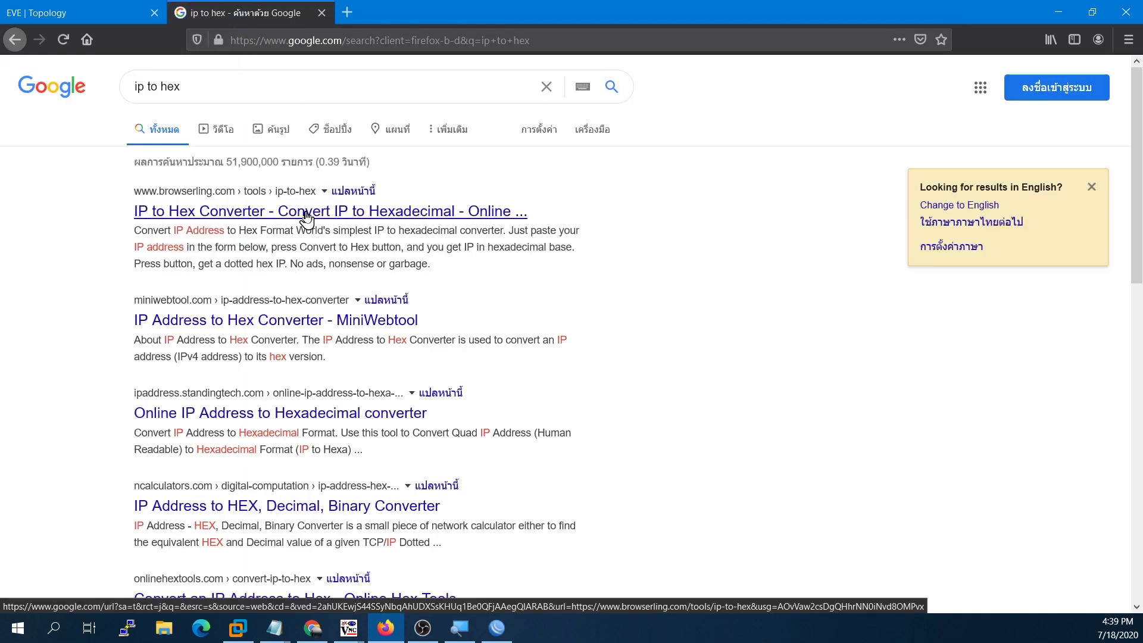
{"action": "middle_click", "coordinate": [306, 217]}
{"action": "left_click", "coordinate": [421, 9]}
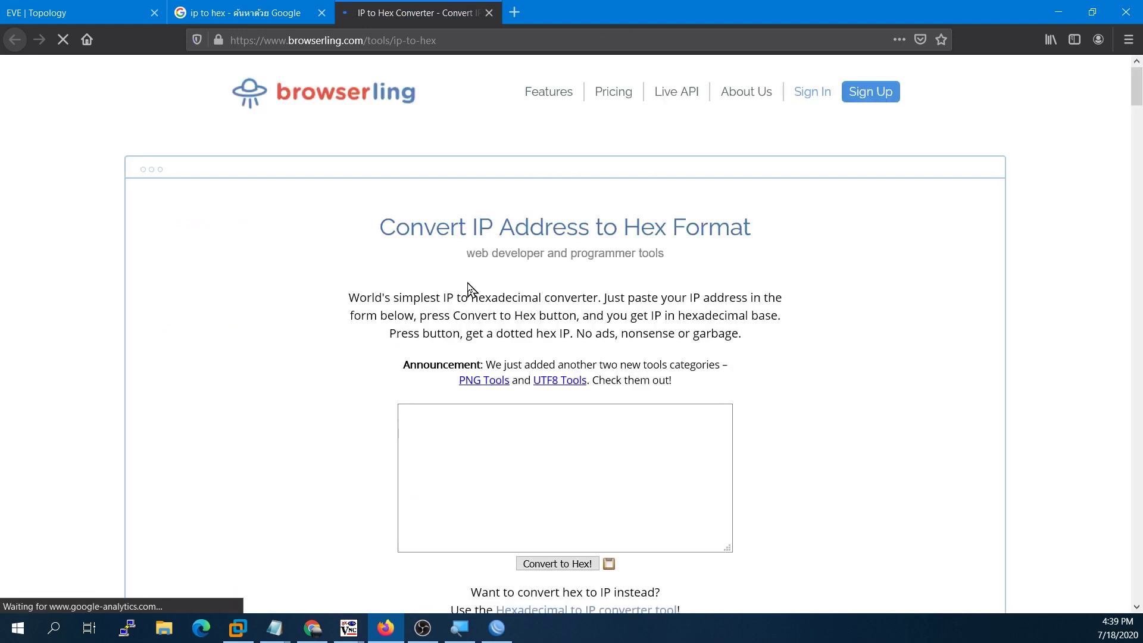
{"action": "left_click", "coordinate": [250, 13]}
{"action": "left_click", "coordinate": [488, 12]}
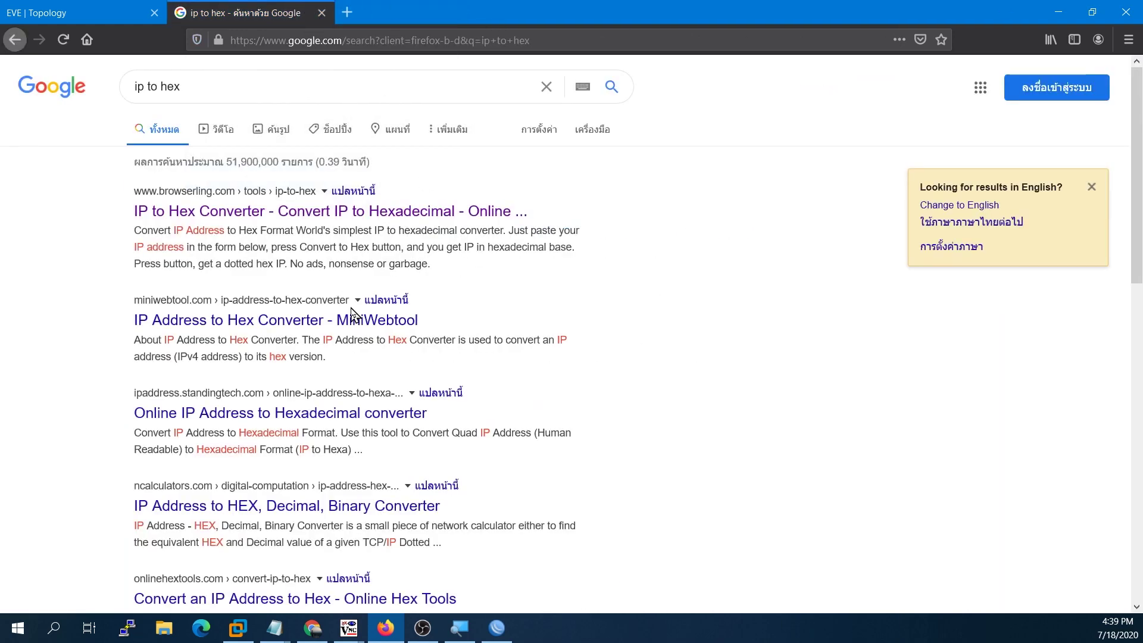
- Open the MiniWebtool IP Address to Hex Converter from the search results in its own tab
{"action": "middle_click", "coordinate": [351, 319]}
{"action": "left_click", "coordinate": [415, 18]}
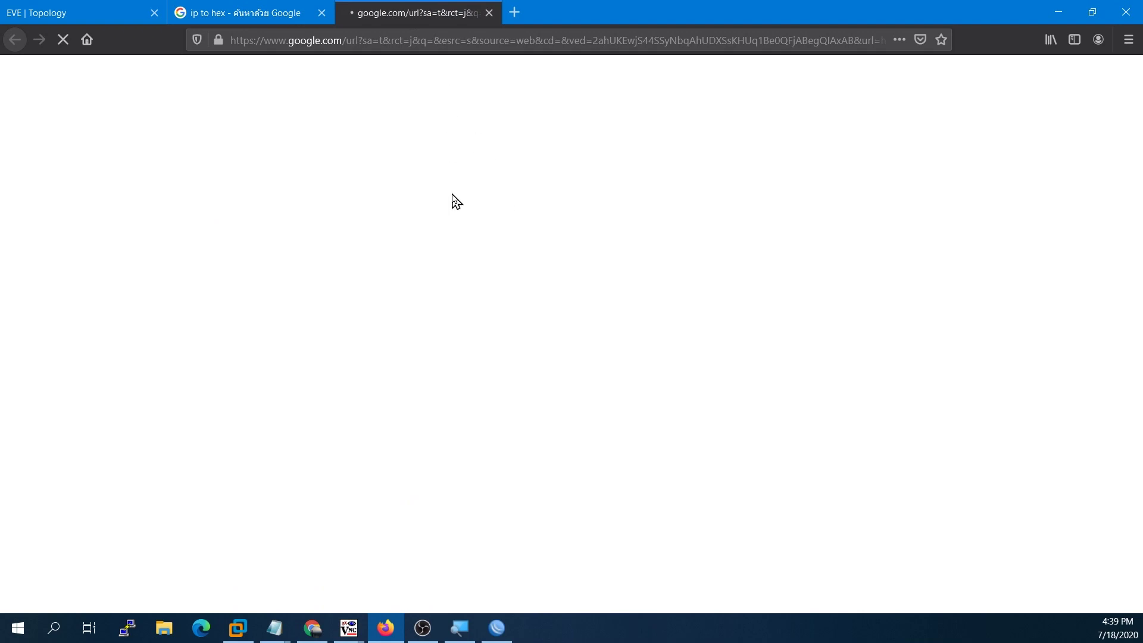
{"action": "scroll", "coordinate": [476, 334], "scroll_direction": "down", "scroll_amount": 3}
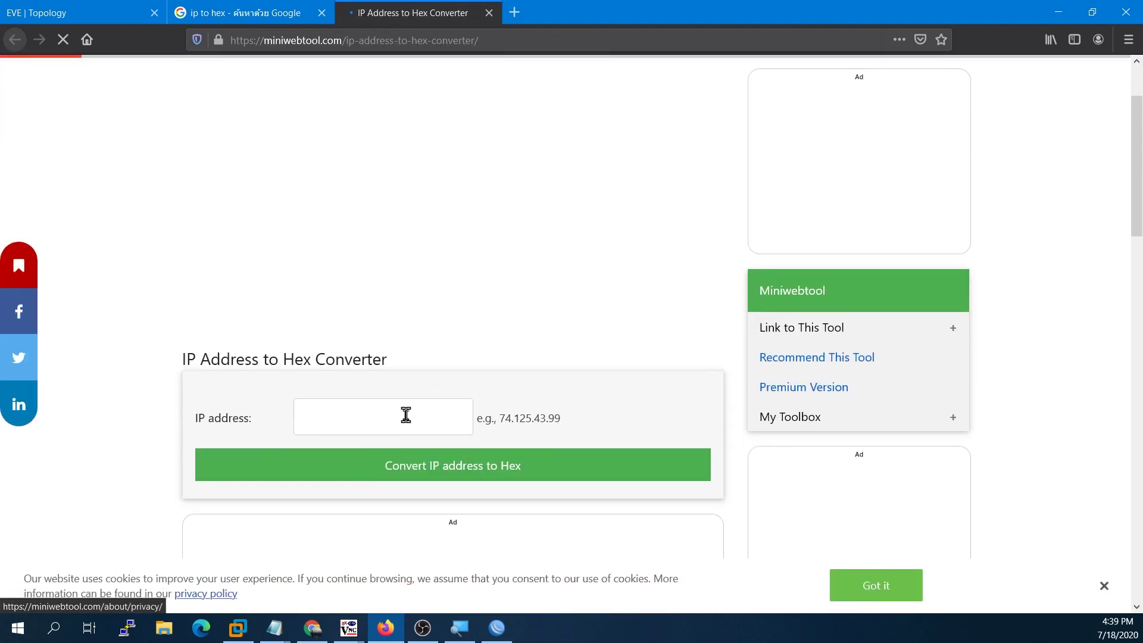
{"action": "scroll", "coordinate": [404, 419], "scroll_direction": "up", "scroll_amount": 3}
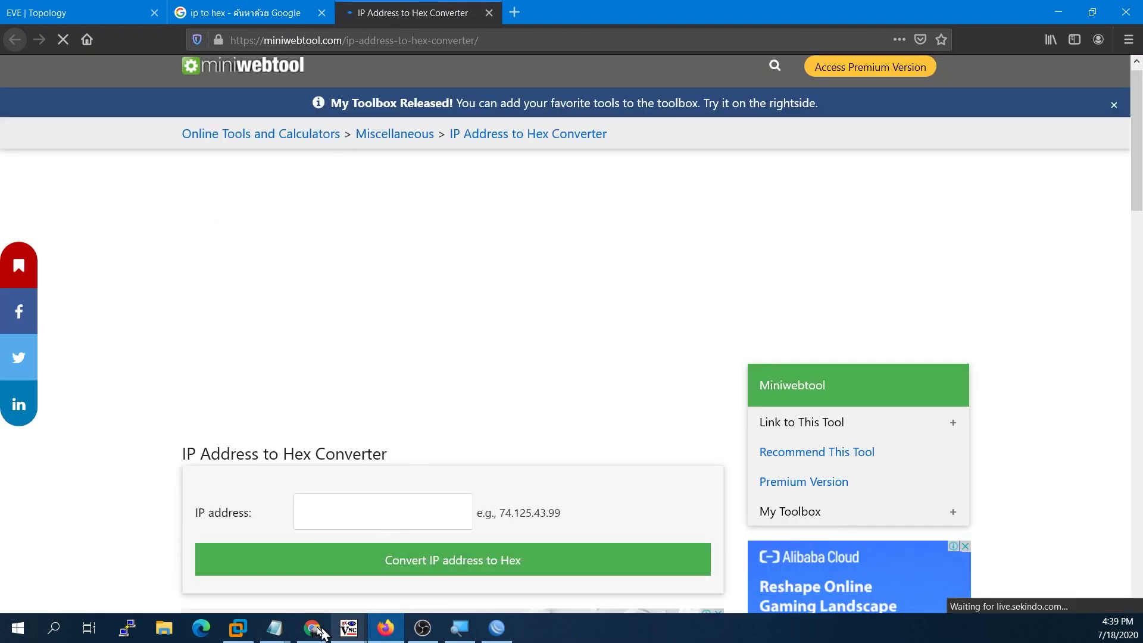
- Convert the IP address 208.67.220.123 to hex in the MiniWebtool converter
{"action": "left_click", "coordinate": [280, 627]}
{"action": "left_click", "coordinate": [229, 569]}
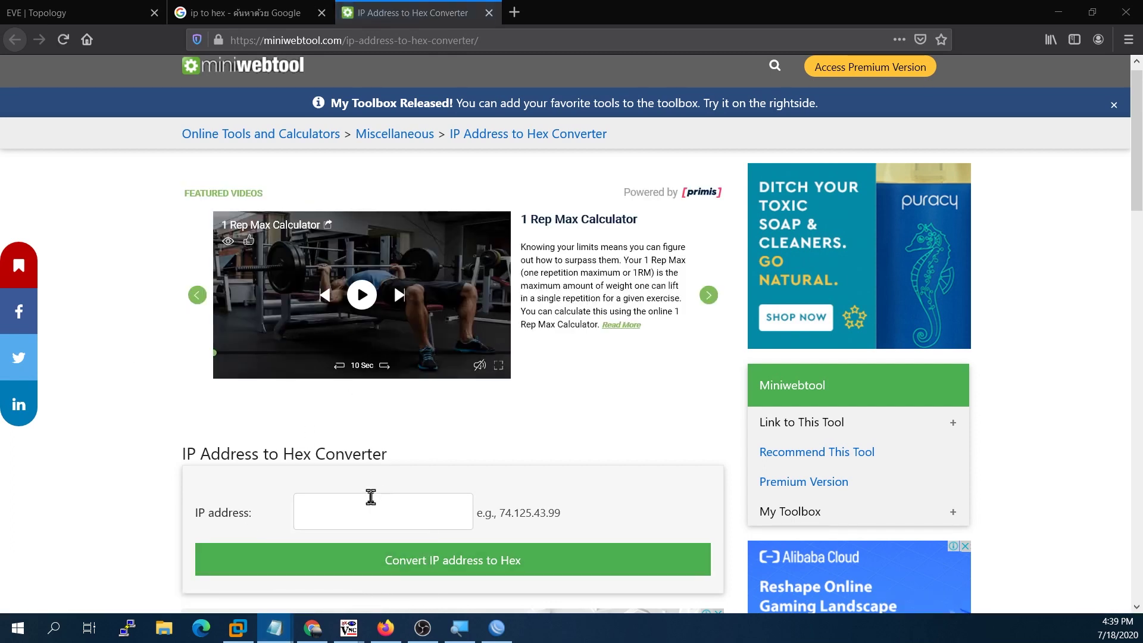
{"action": "left_click", "coordinate": [370, 496]}
{"action": "type", "text": "208.67.220.123"}
{"action": "scroll", "coordinate": [420, 507], "scroll_direction": "down", "scroll_amount": 3}
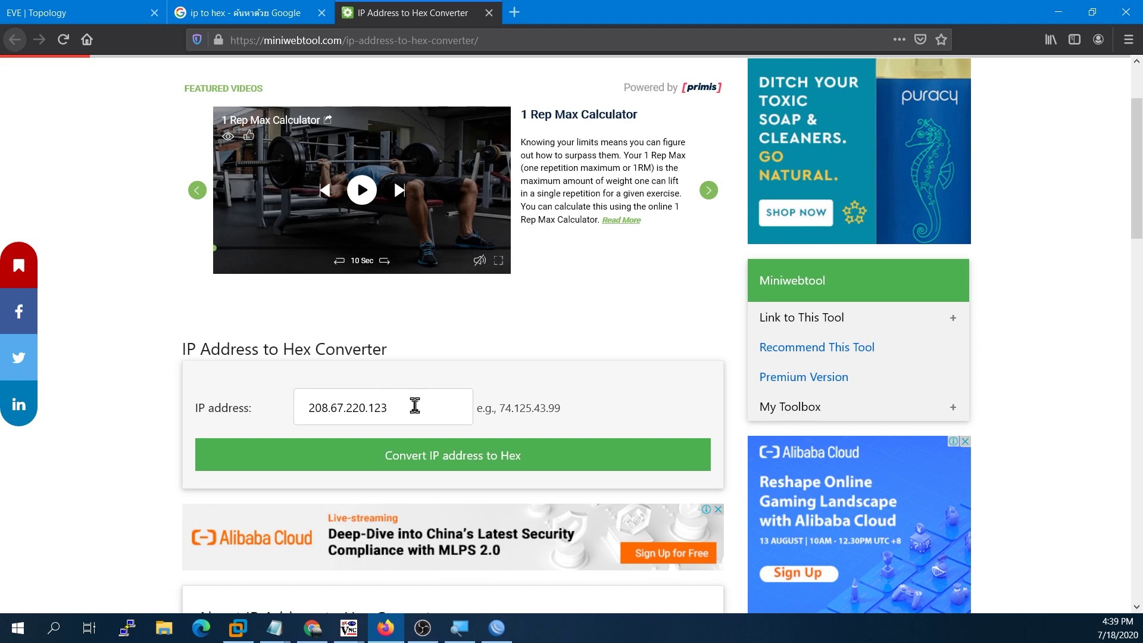
{"action": "left_click_drag", "start_coordinate": [415, 405], "coordinate": [305, 407]}
{"action": "left_click", "coordinate": [416, 405]}
{"action": "left_click_drag", "start_coordinate": [406, 405], "coordinate": [307, 408]}
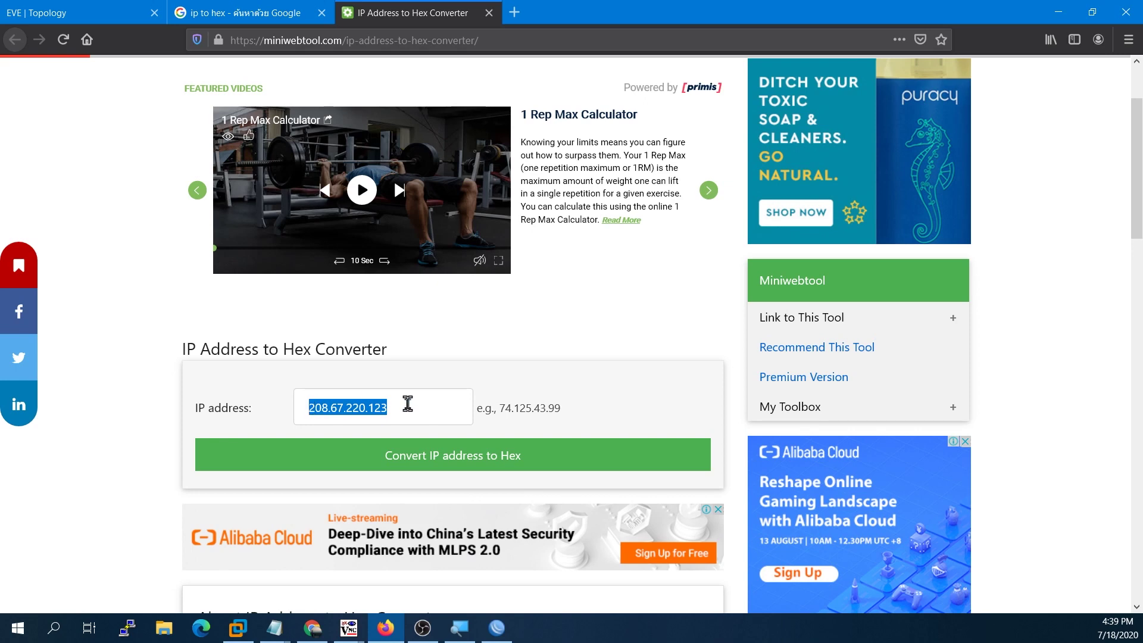
{"action": "left_click", "coordinate": [408, 404]}
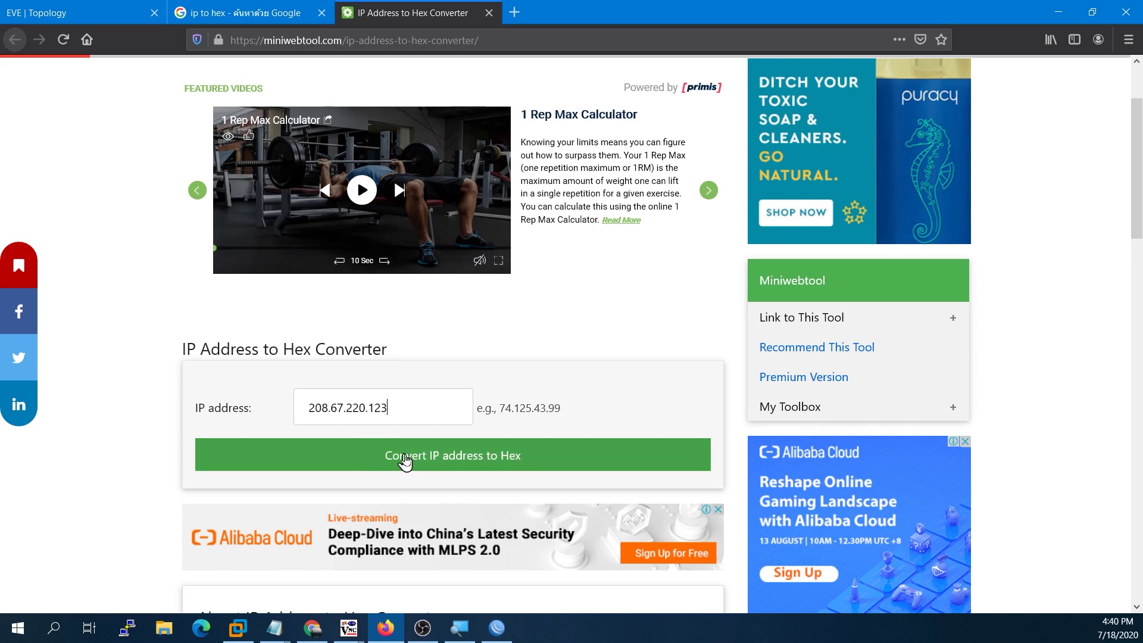
{"action": "left_click_drag", "start_coordinate": [423, 410], "coordinate": [310, 409]}
{"action": "left_click", "coordinate": [444, 464]}
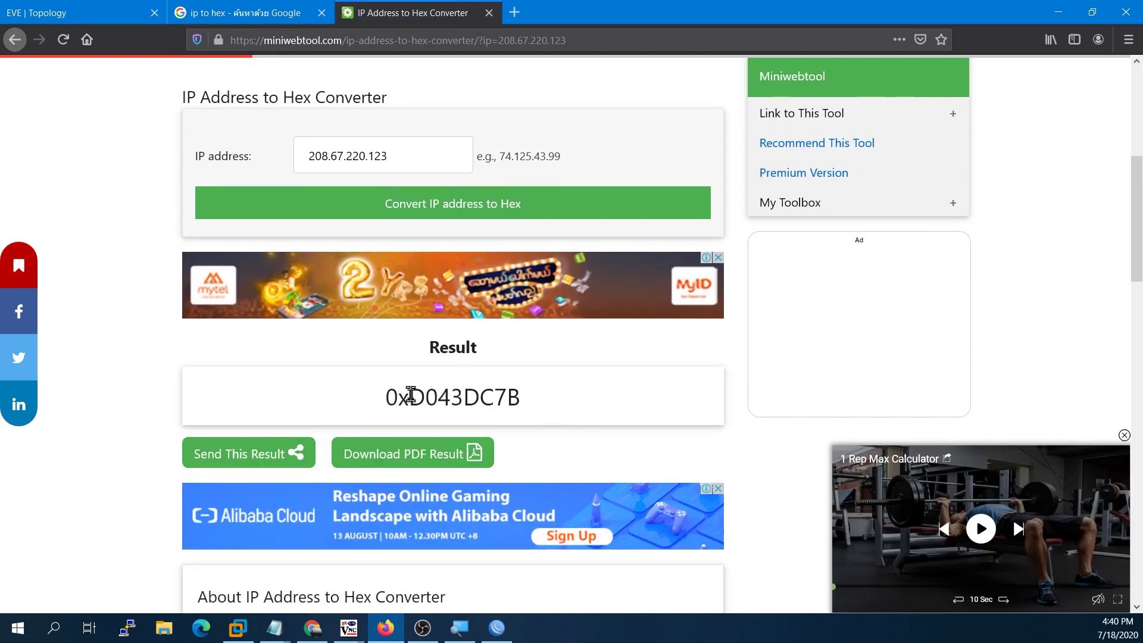
- Copy the converted hex result and return to the EVE topology page
{"action": "left_click_drag", "start_coordinate": [525, 397], "coordinate": [385, 397]}
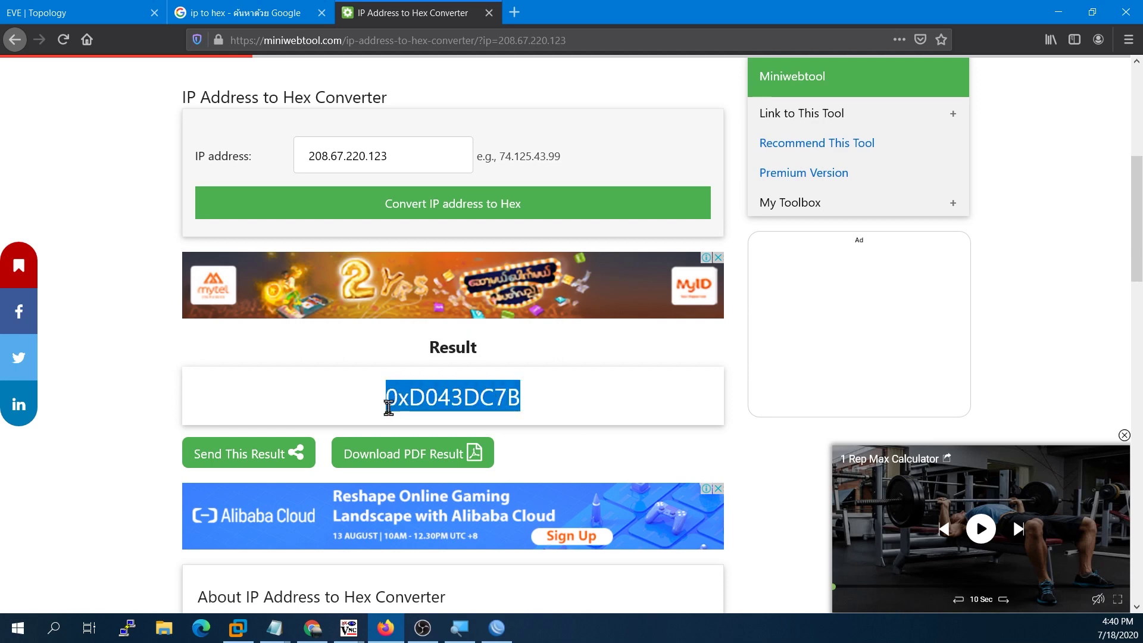
{"action": "right_click", "coordinate": [422, 401]}
{"action": "left_click", "coordinate": [452, 408]}
{"action": "left_click", "coordinate": [99, 9]}
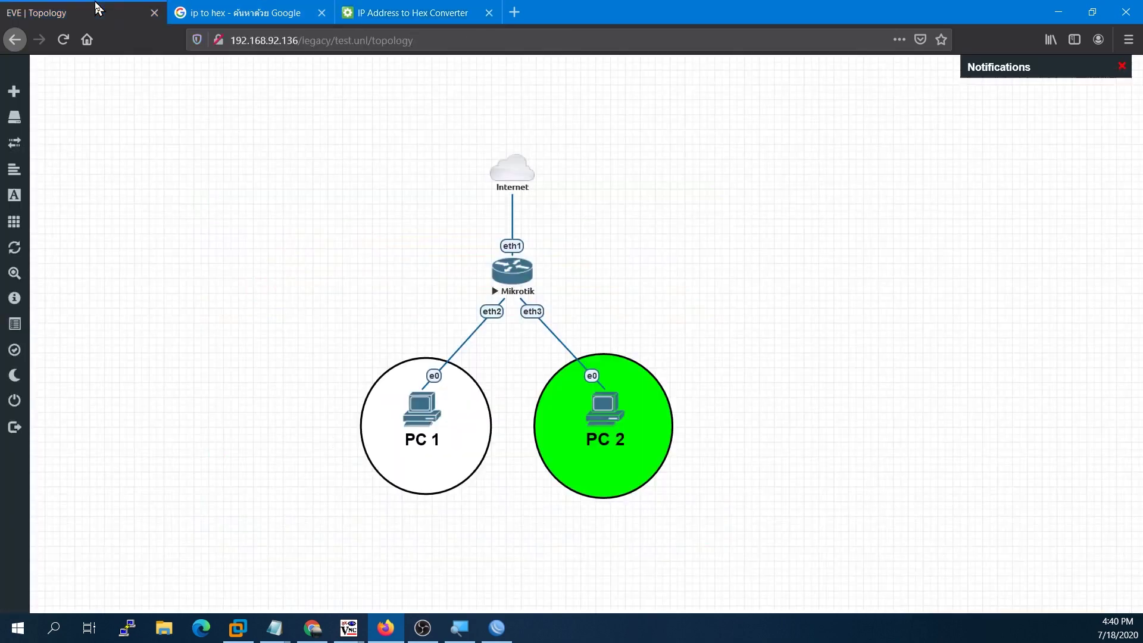
- Switch to WinBox, set the new DNS option's value to the copied 0xD043DC7B, and save the option
{"action": "left_click", "coordinate": [496, 627]}
{"action": "left_click", "coordinate": [506, 334]}
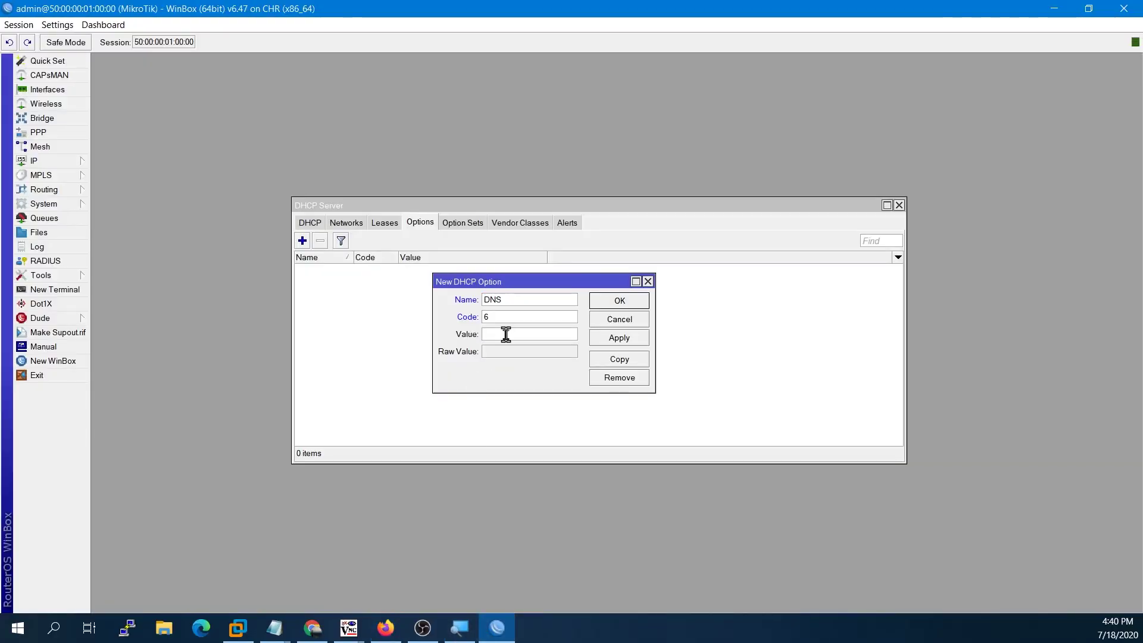
{"action": "key", "text": "ctrl+v"}
{"action": "left_click", "coordinate": [604, 339]}
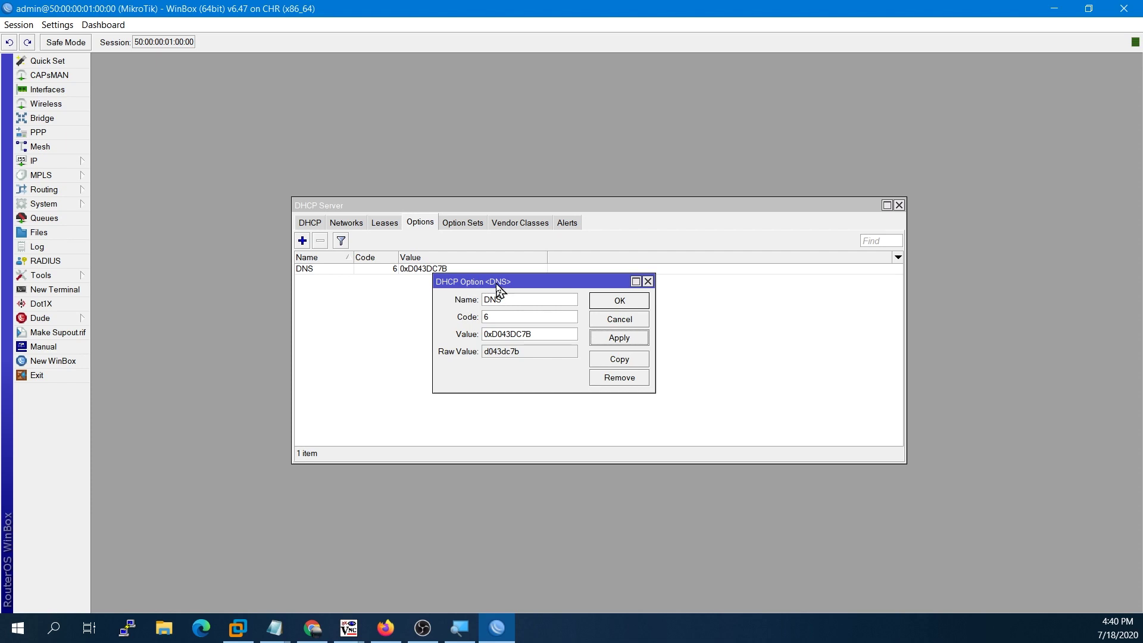
{"action": "left_click", "coordinate": [511, 297]}
{"action": "left_click", "coordinate": [598, 306]}
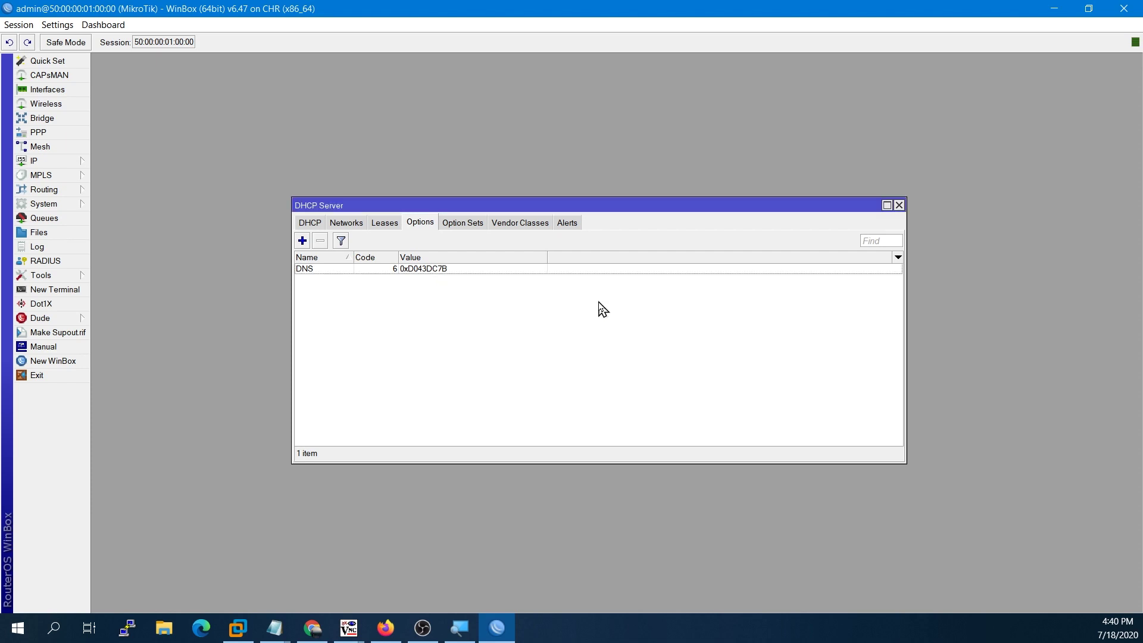
- Review the DNS option and compare the two DHCP leases with the network details in the Win2 and Win3 command prompts
{"action": "left_click", "coordinate": [357, 272]}
{"action": "left_click", "coordinate": [391, 291]}
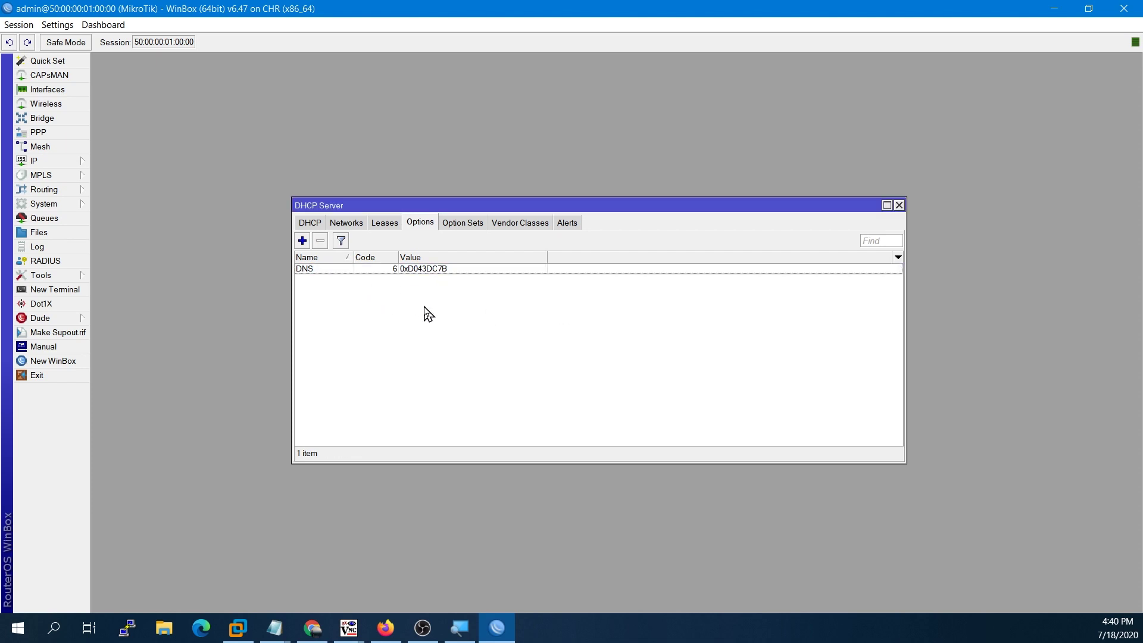
{"action": "left_click", "coordinate": [424, 270]}
{"action": "left_click", "coordinate": [386, 225]}
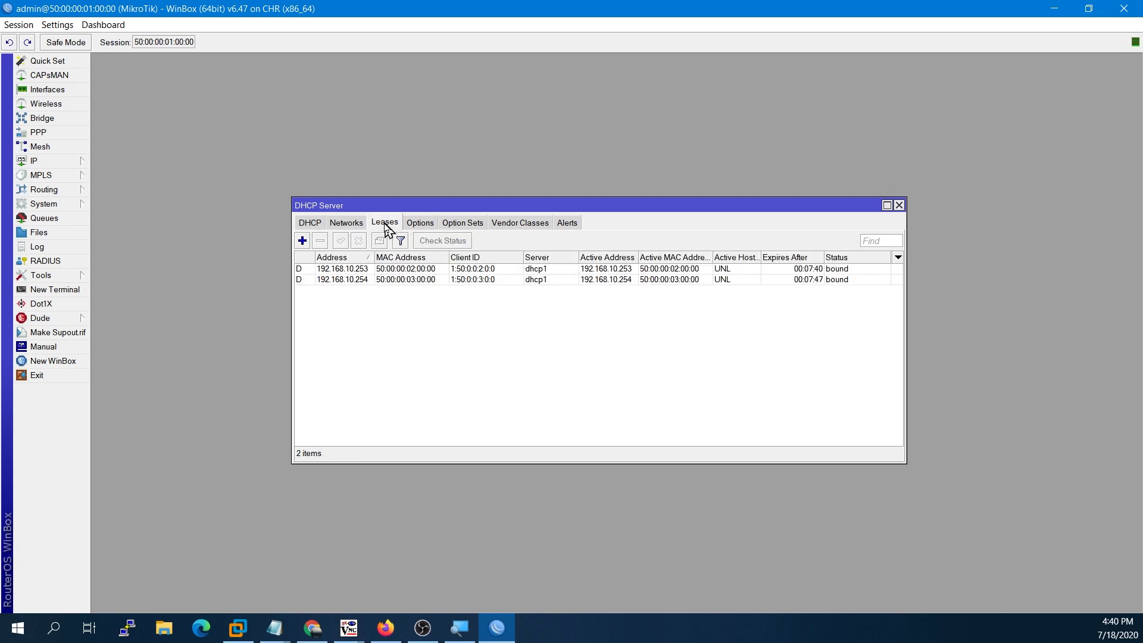
{"action": "left_click", "coordinate": [387, 270]}
{"action": "left_click", "coordinate": [386, 282]}
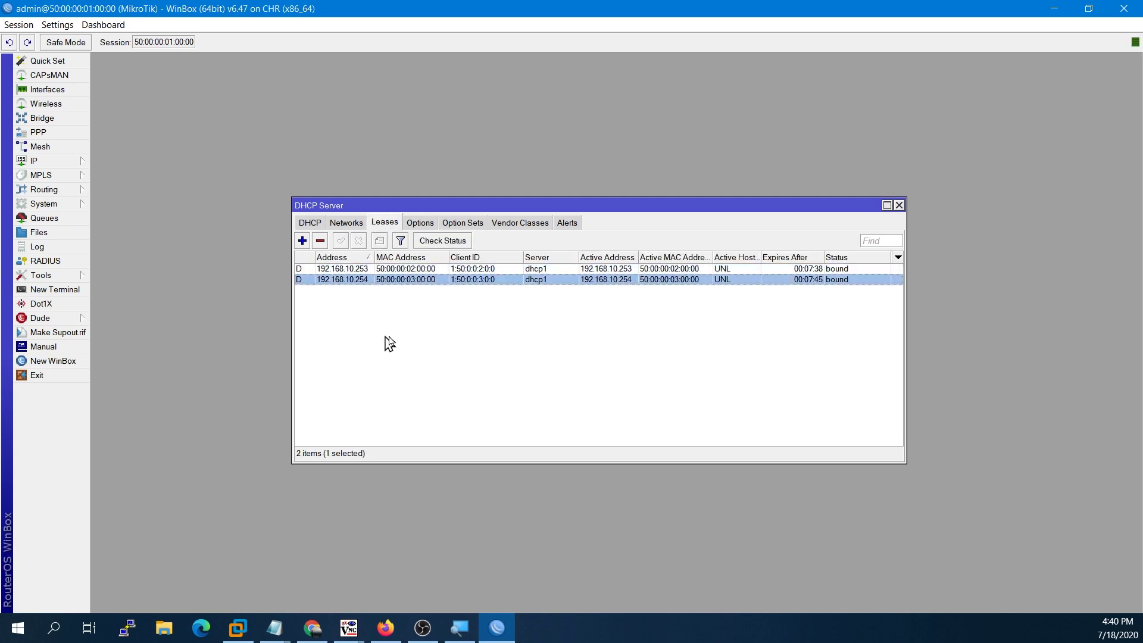
{"action": "left_click", "coordinate": [350, 630]}
{"action": "left_click", "coordinate": [384, 582]}
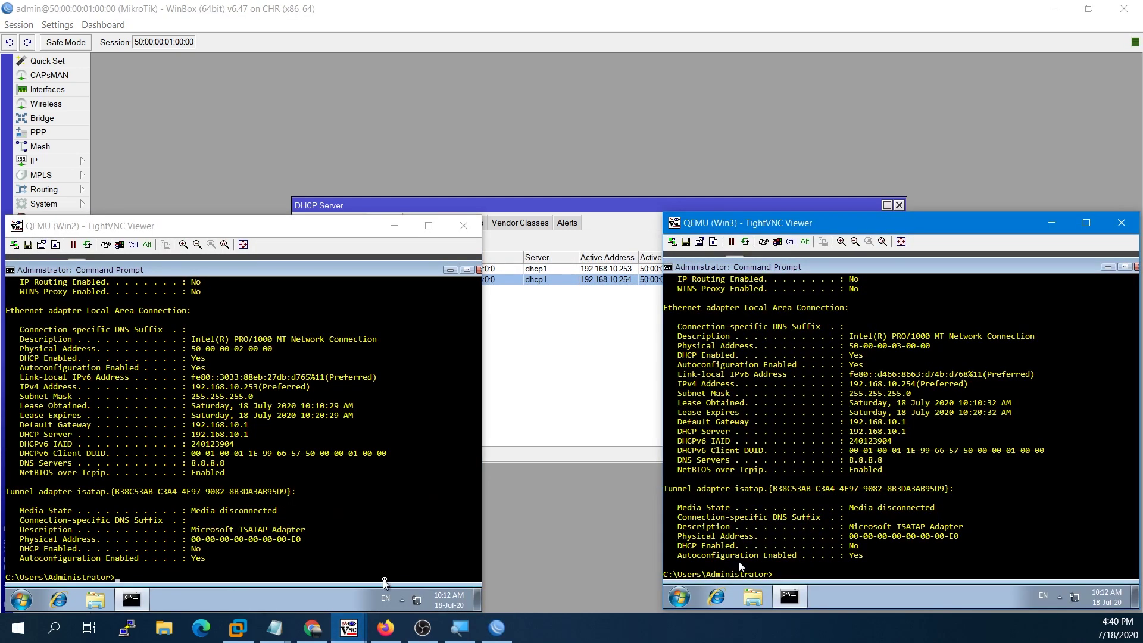
{"action": "left_click", "coordinate": [287, 510]}
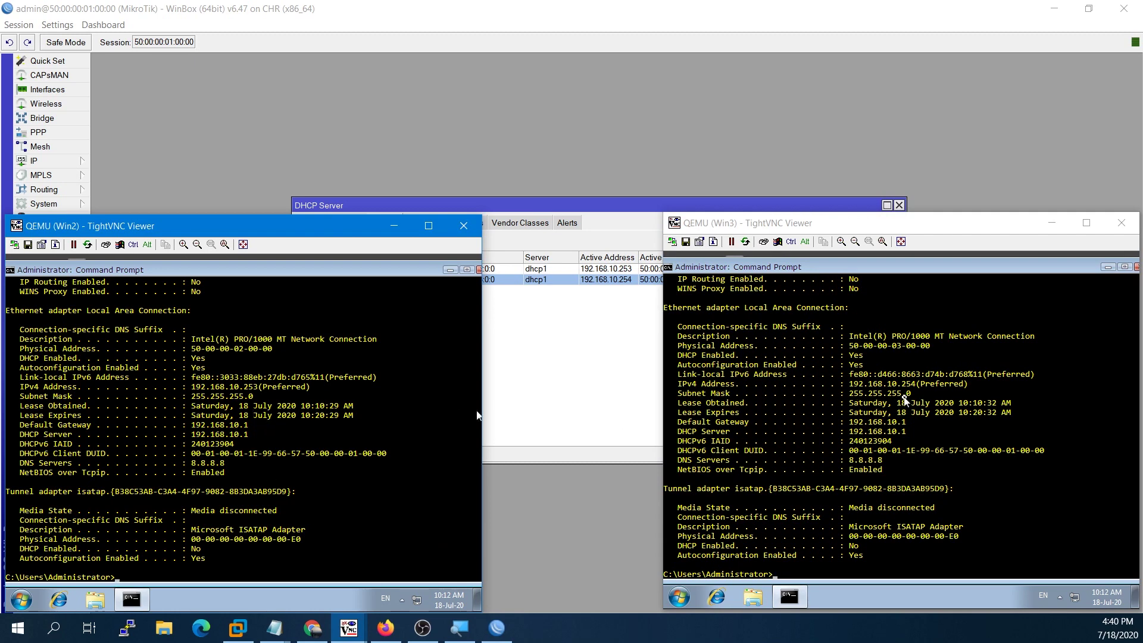
{"action": "left_click", "coordinate": [619, 354]}
{"action": "left_click", "coordinate": [420, 268]}
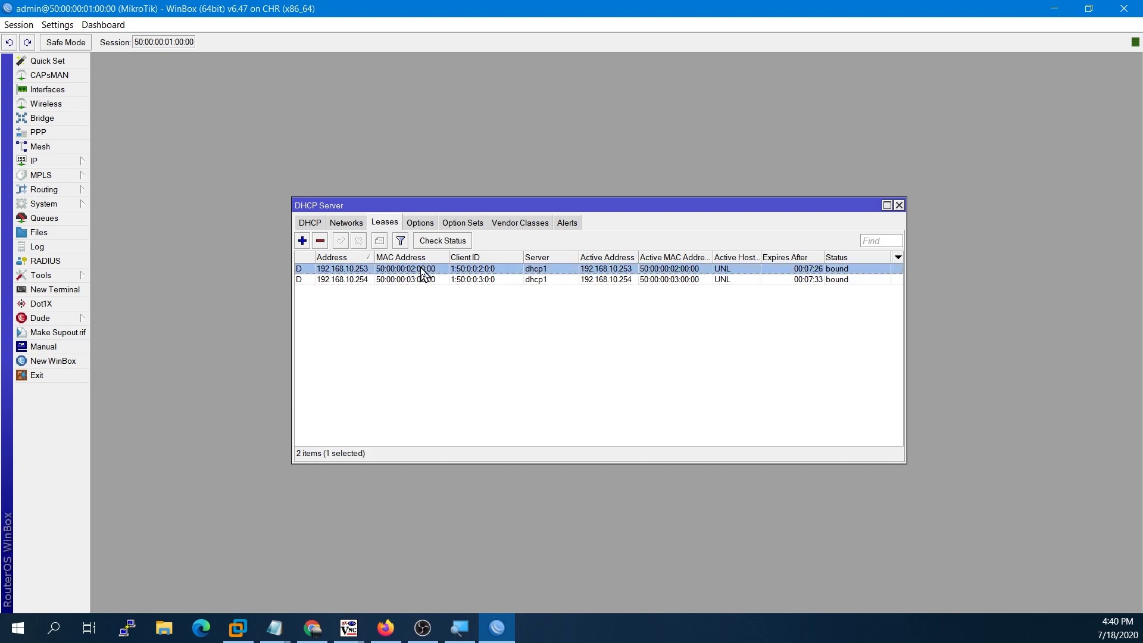
{"action": "left_click", "coordinate": [451, 281]}
{"action": "left_click", "coordinate": [434, 271]}
{"action": "left_click", "coordinate": [417, 229]}
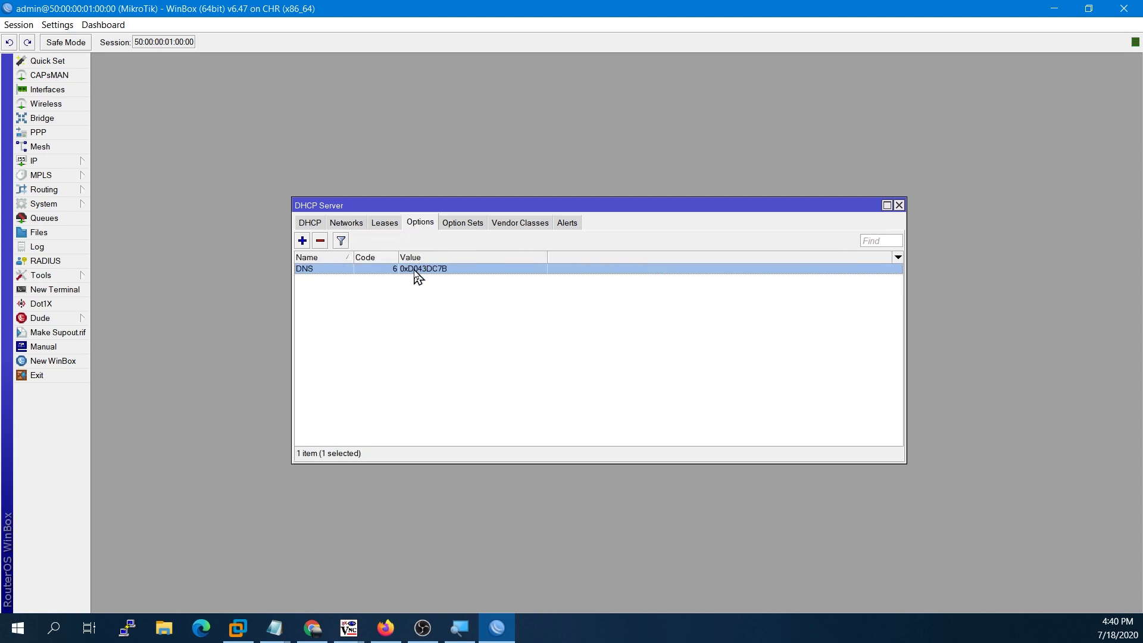
{"action": "left_click", "coordinate": [390, 229]}
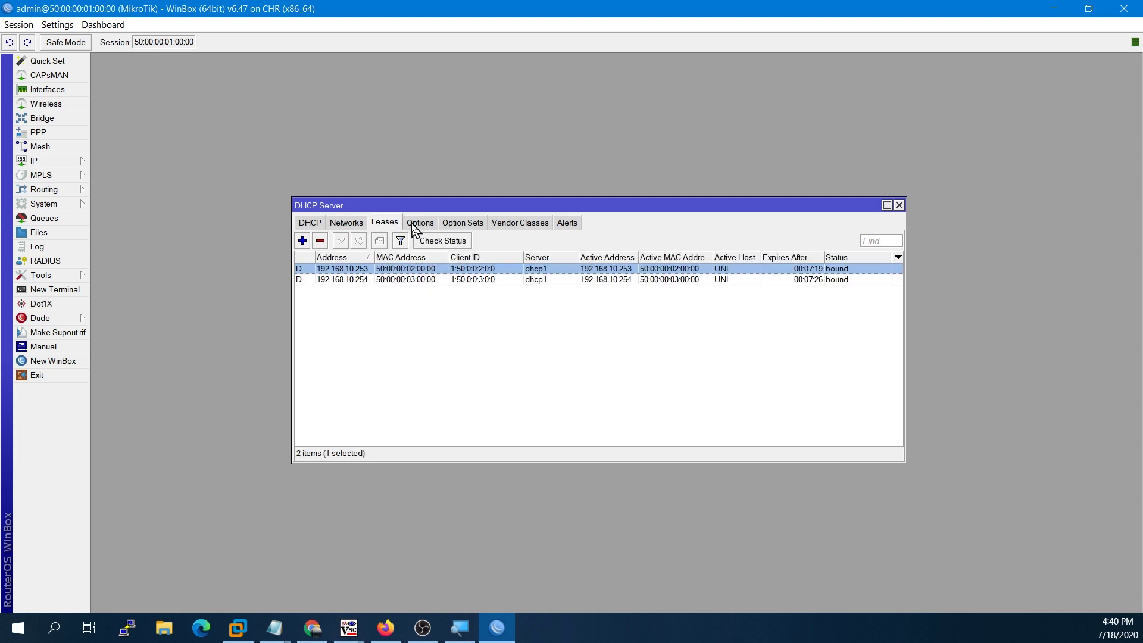
{"action": "left_click", "coordinate": [454, 366]}
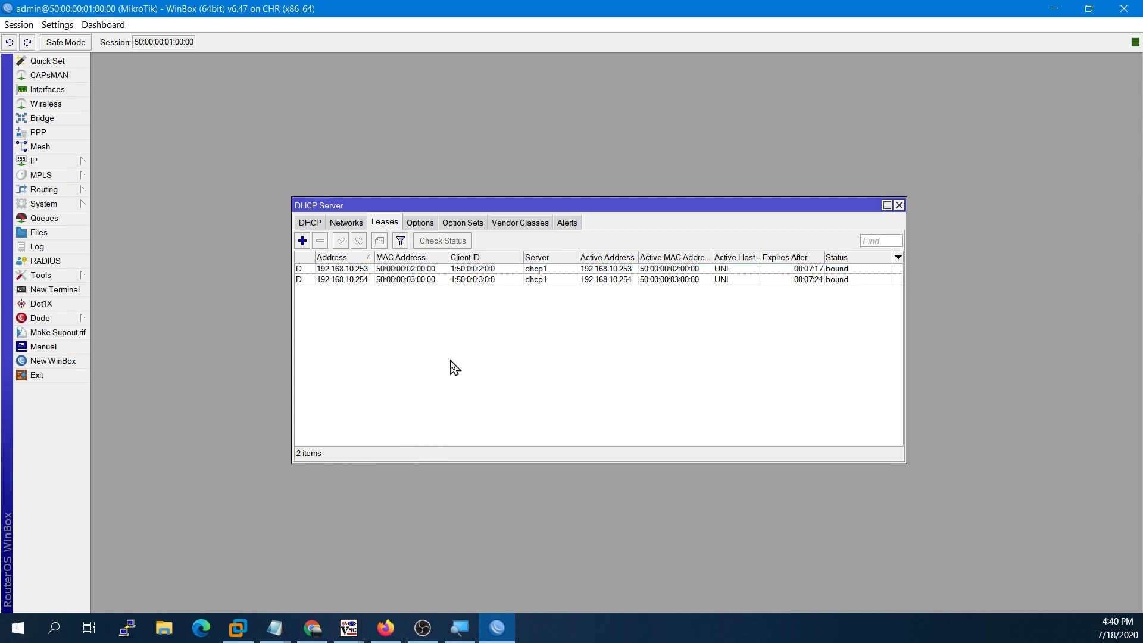
- Make the DHCP lease for 192.168.10.253 static
{"action": "left_click", "coordinate": [431, 271]}
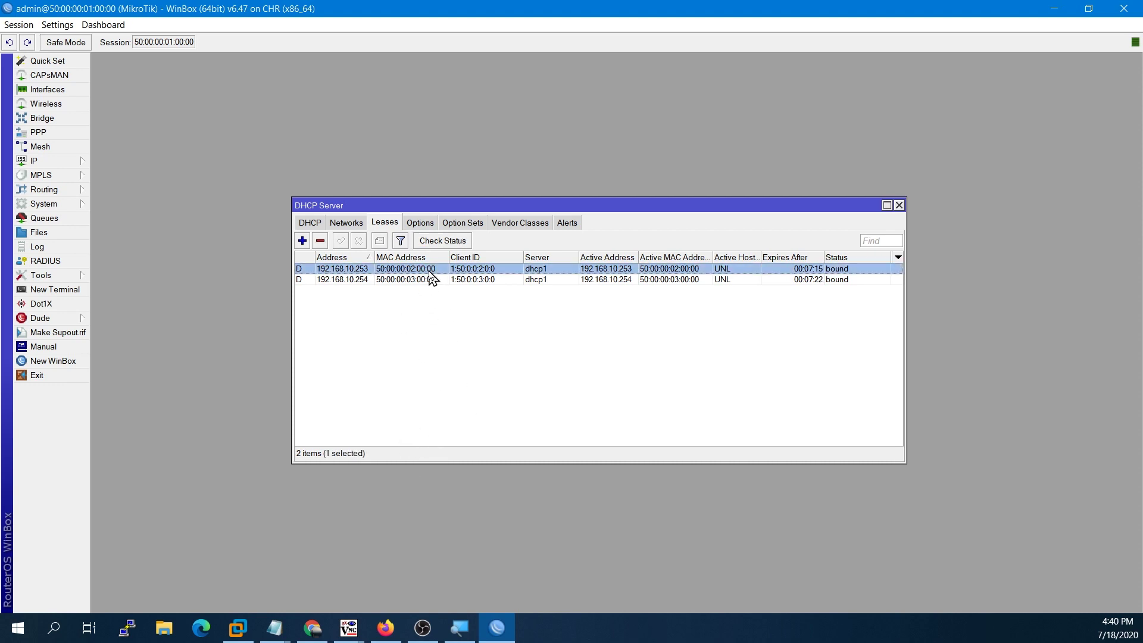
{"action": "right_click", "coordinate": [432, 277]}
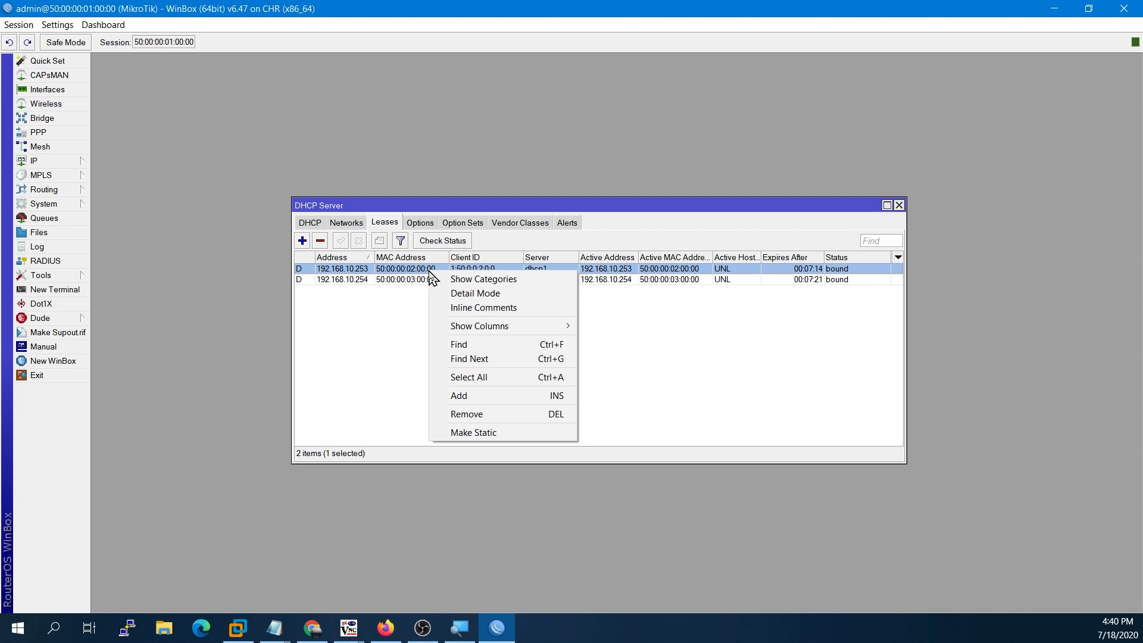
{"action": "left_click", "coordinate": [481, 434]}
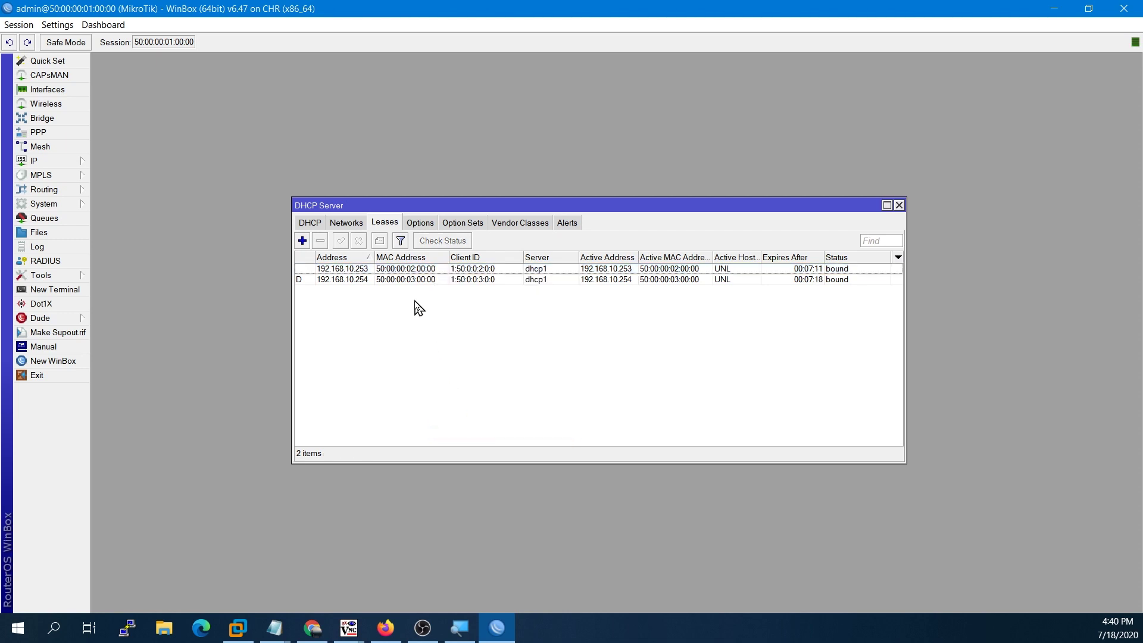
- Assign the DNS option as DHCP option of the 192.168.10.253 lease and save the lease
{"action": "double_click", "coordinate": [420, 275]}
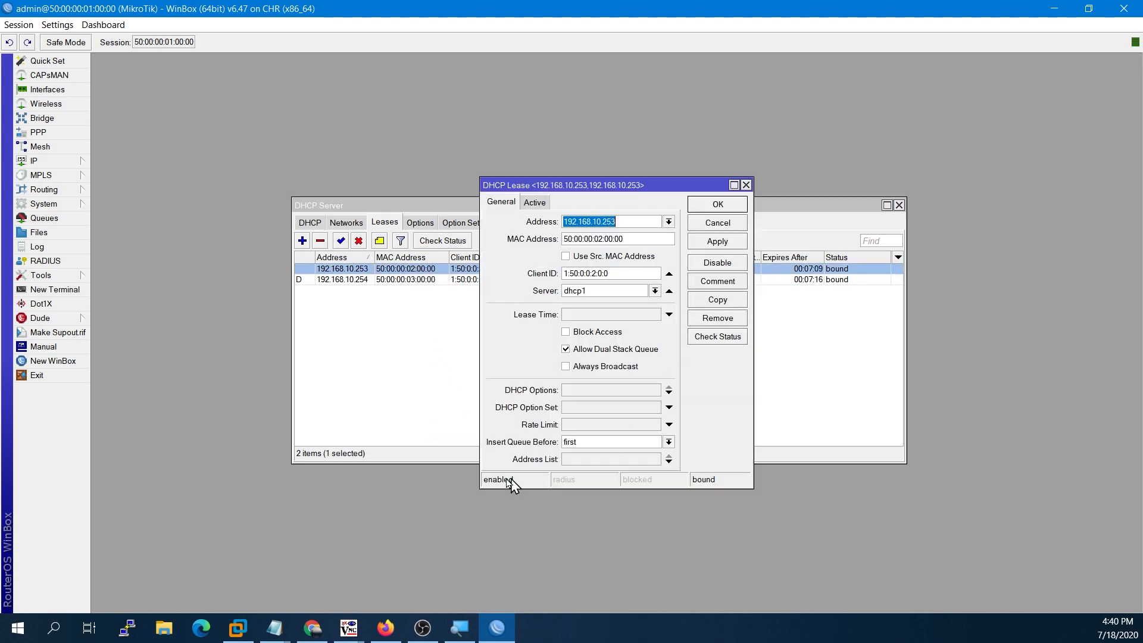
{"action": "left_click_drag", "start_coordinate": [475, 484], "coordinate": [341, 569]}
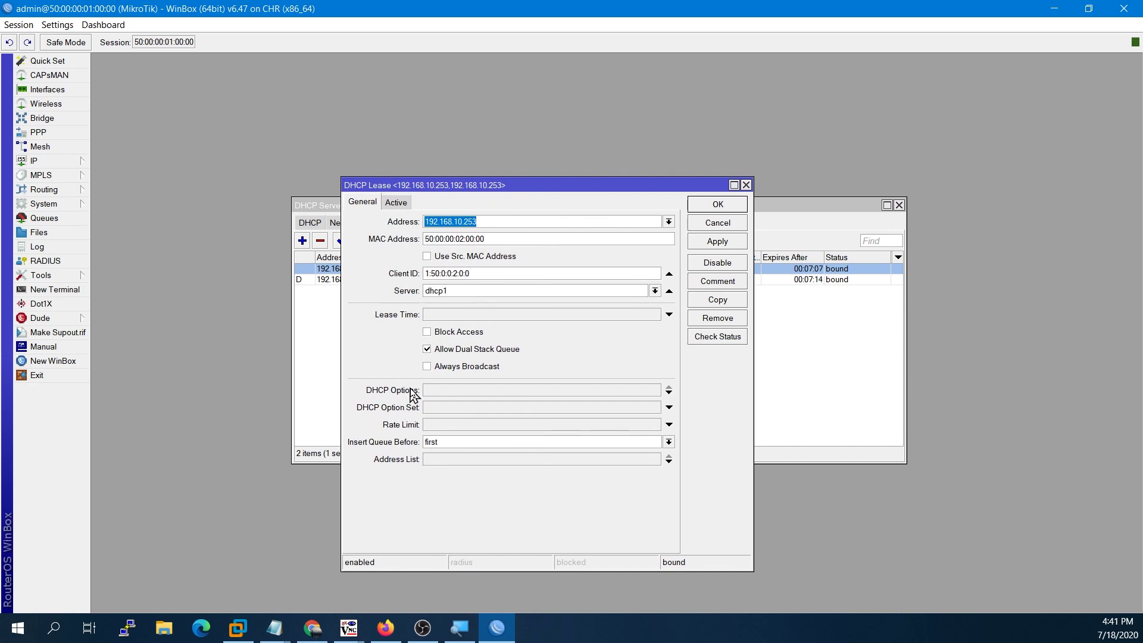
{"action": "left_click", "coordinate": [468, 390]}
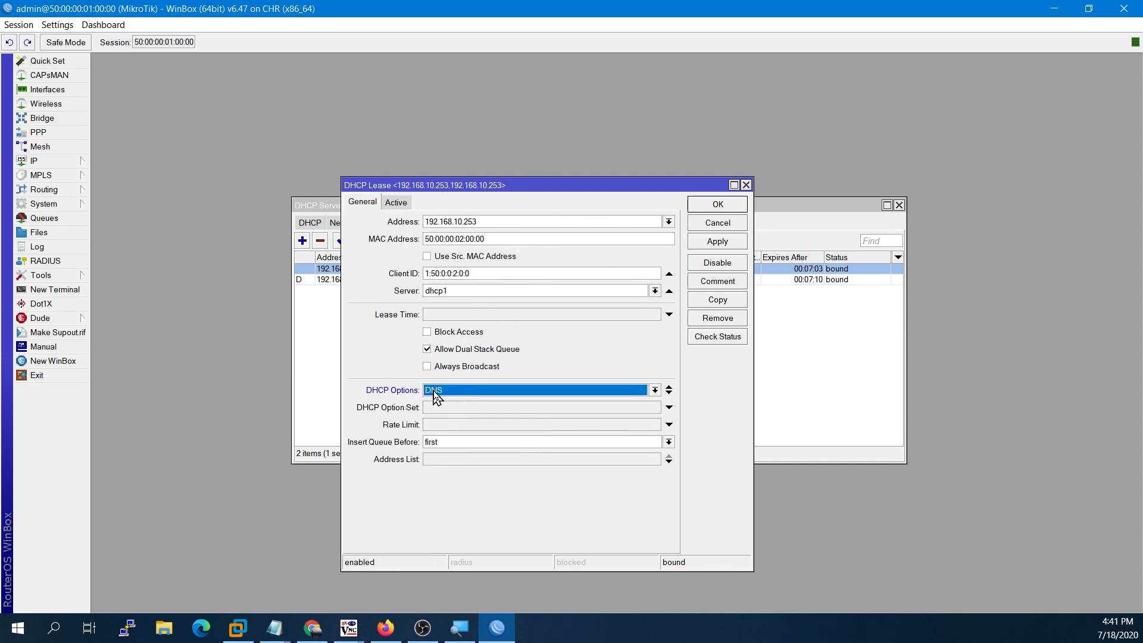
{"action": "left_click", "coordinate": [717, 241]}
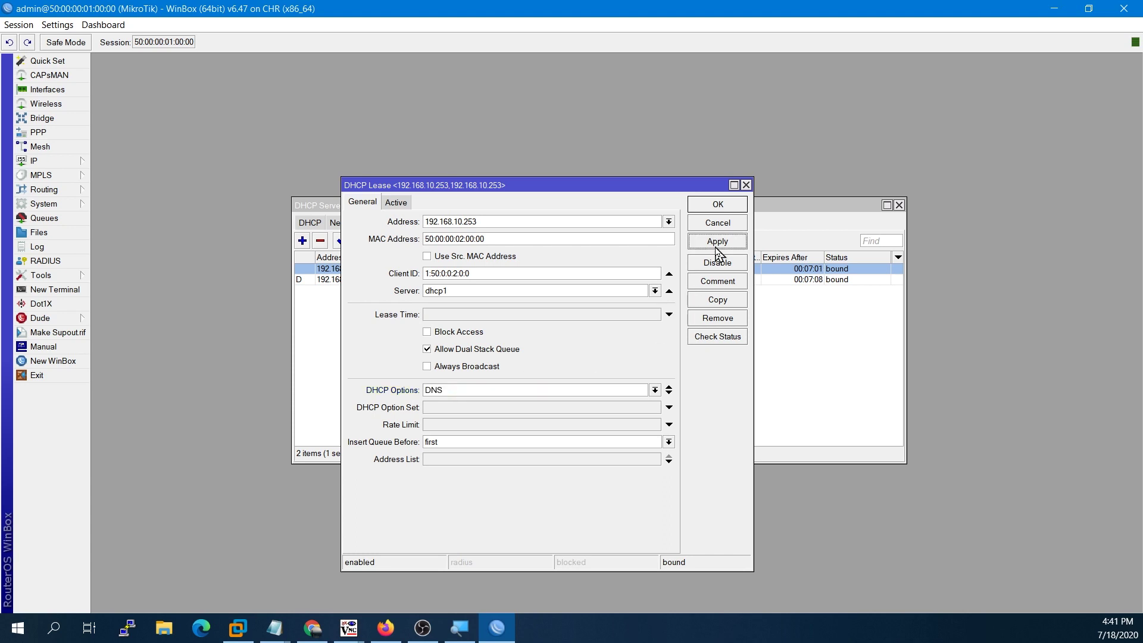
{"action": "left_click", "coordinate": [717, 204]}
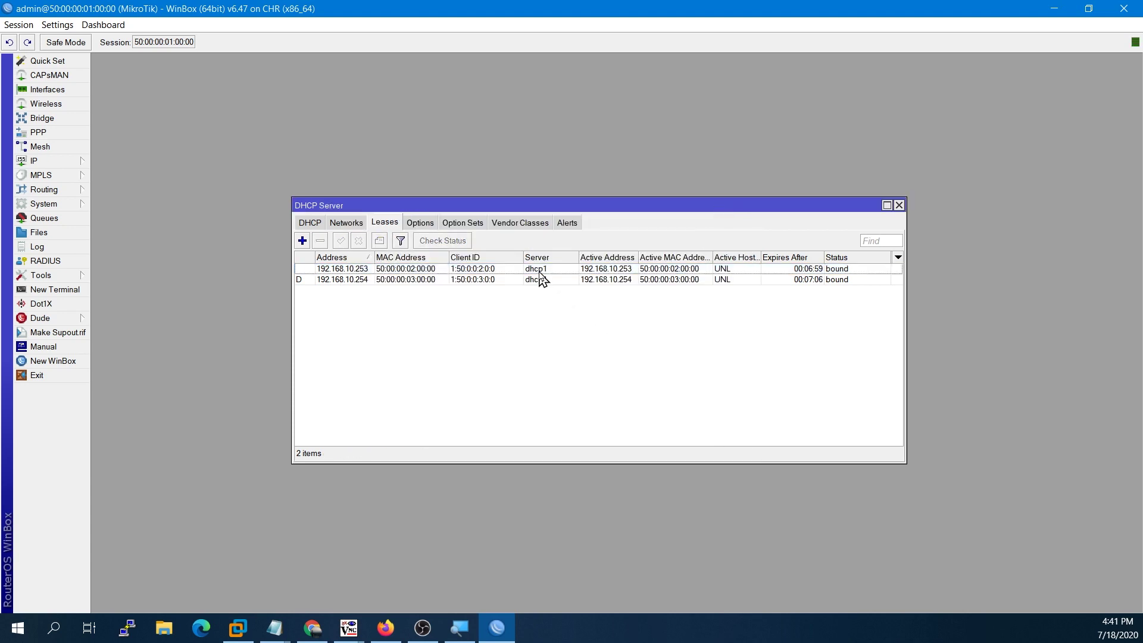
- Disable the 192.168.10.253 lease and enable it again
{"action": "left_click", "coordinate": [540, 280]}
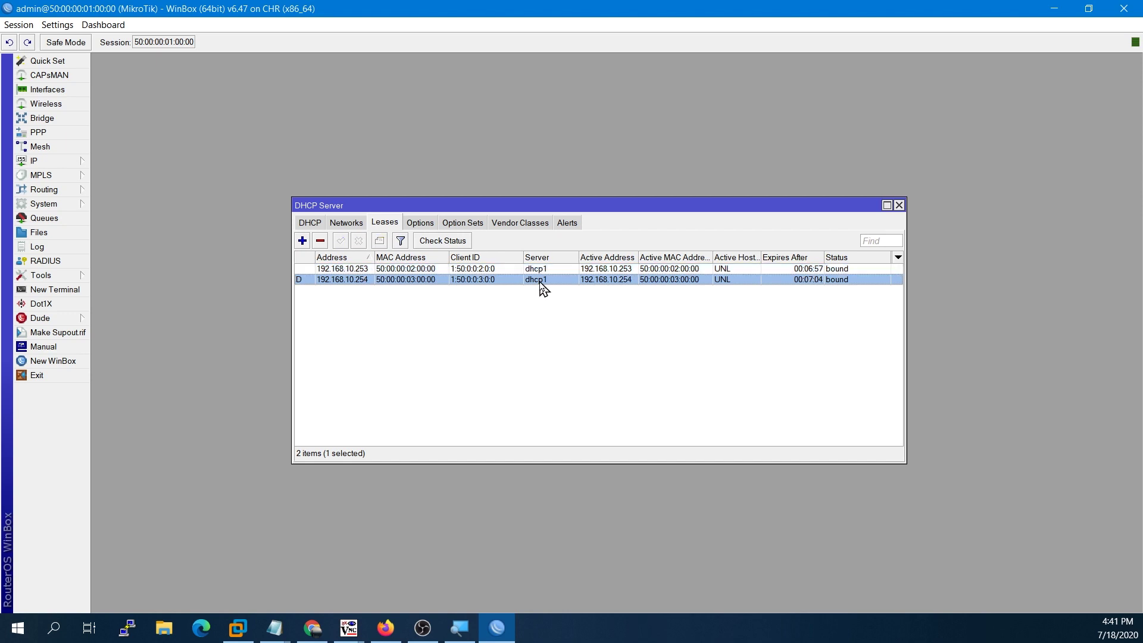
{"action": "key", "text": "Up"}
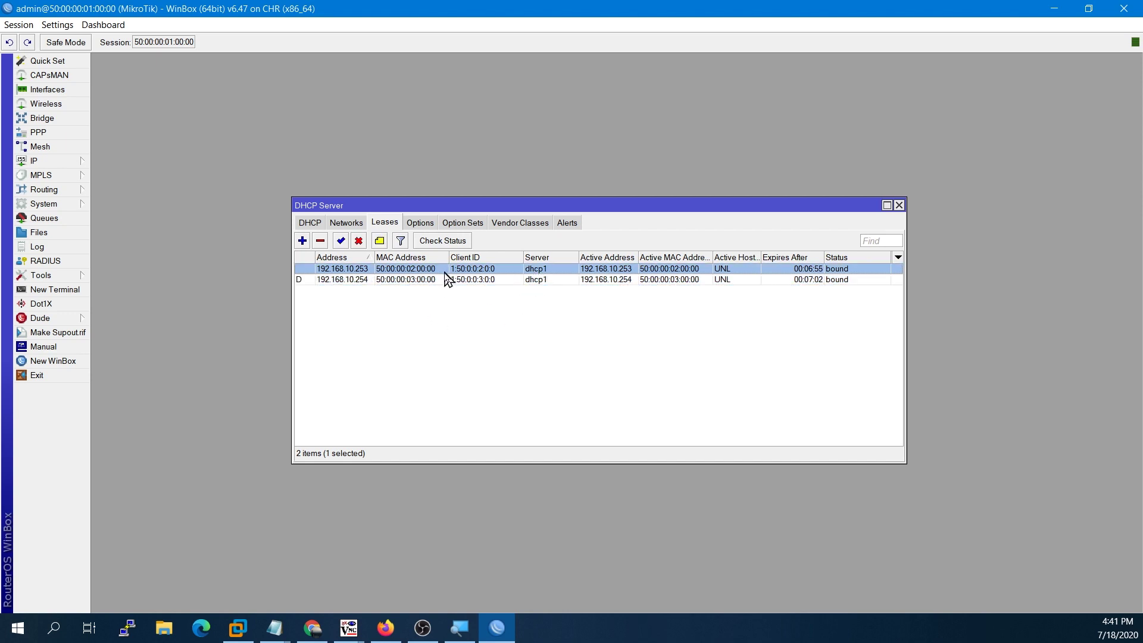
{"action": "left_click", "coordinate": [358, 241]}
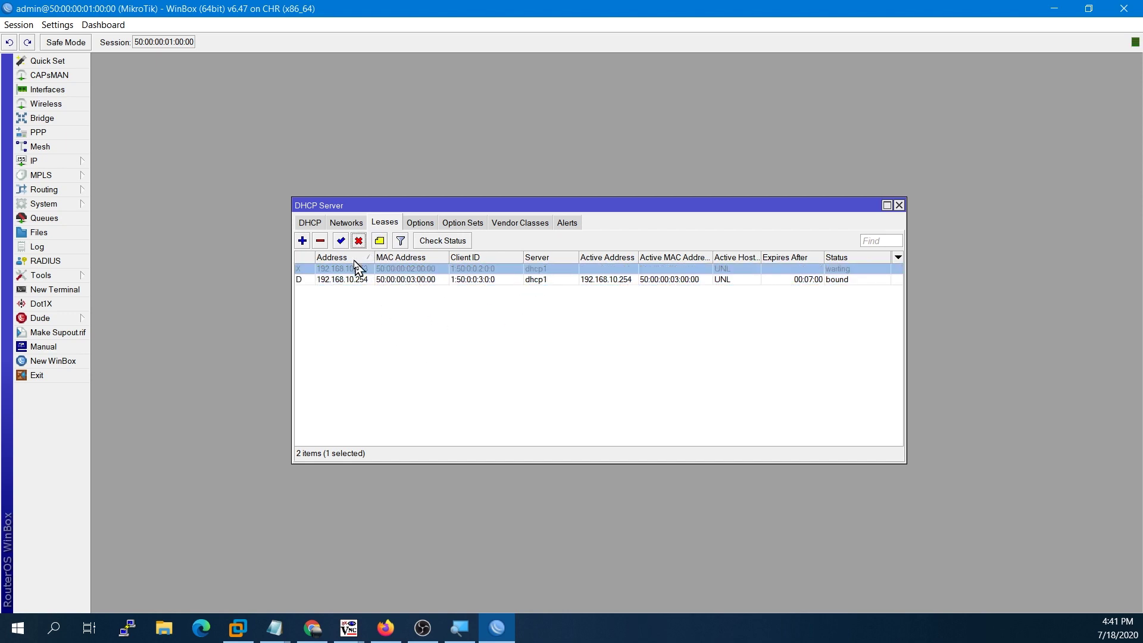
{"action": "left_click", "coordinate": [341, 241]}
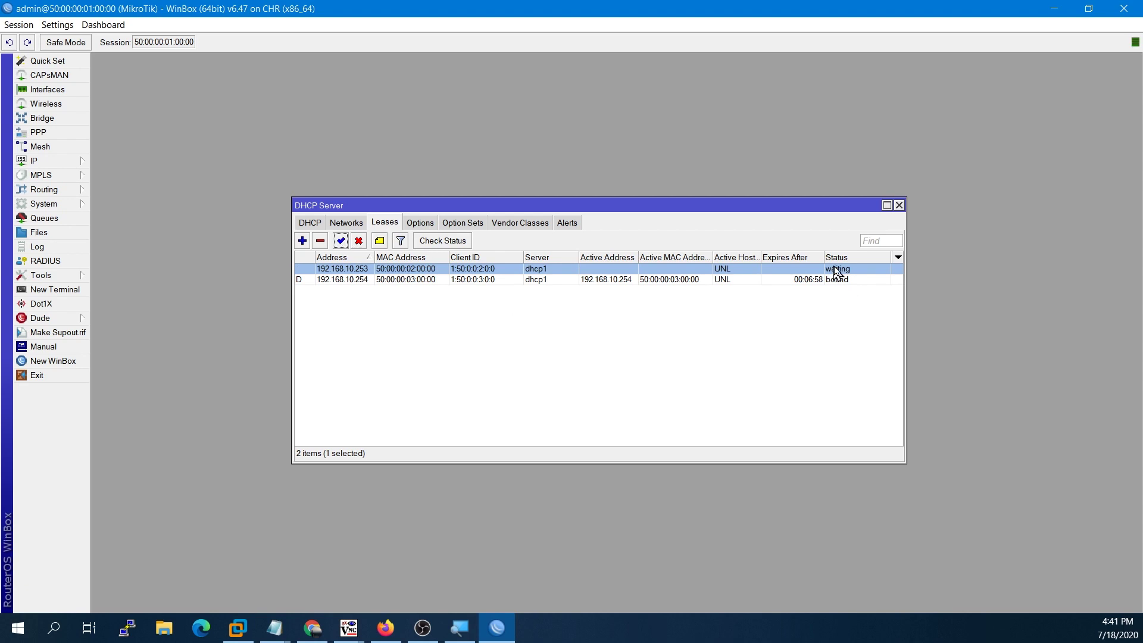
- Switch to the Win2 command prompt, renew its address with ipconfig /renew, and list the full network configuration with ipconfig /all
{"action": "mouse_move", "coordinate": [348, 628]}
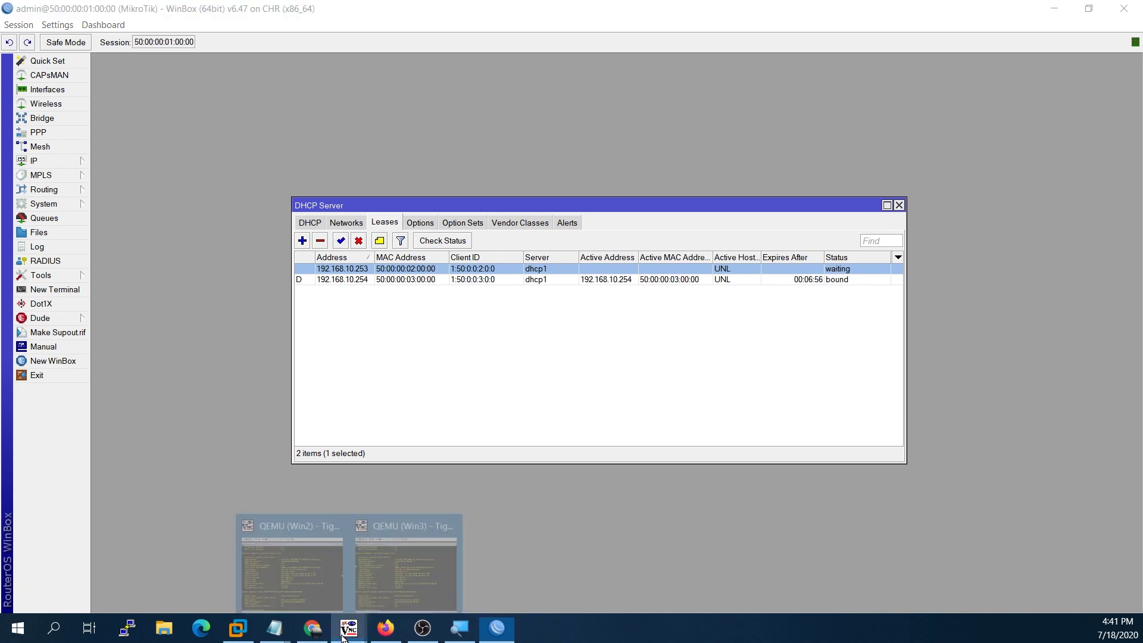
{"action": "left_click", "coordinate": [285, 557]}
{"action": "type", "text": "ipconfig /renew"}
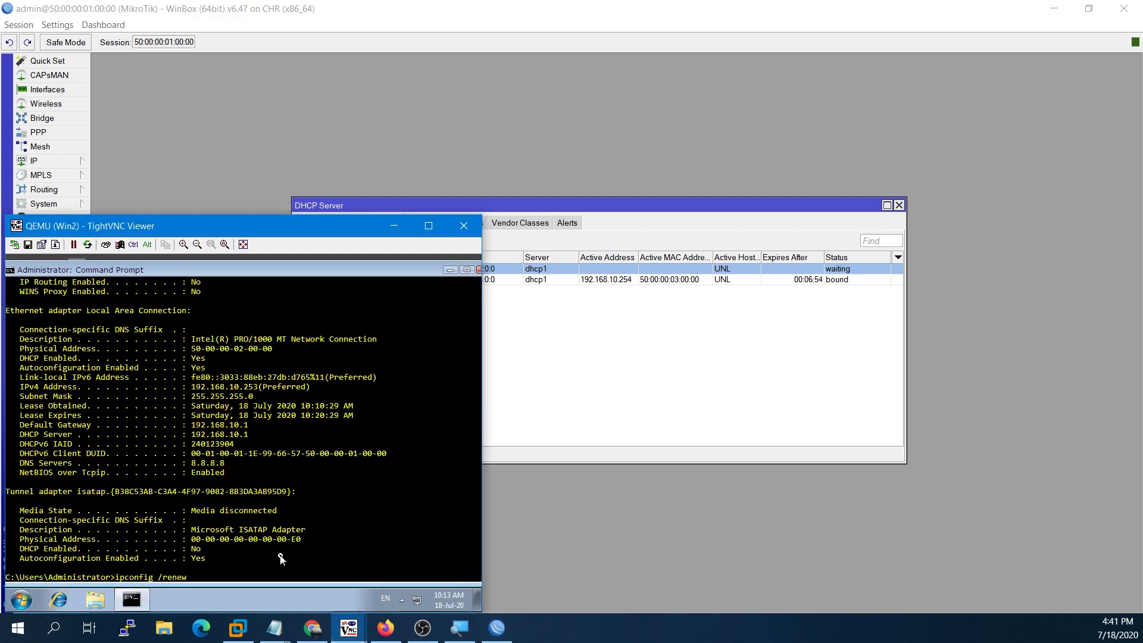
{"action": "key", "text": "Return"}
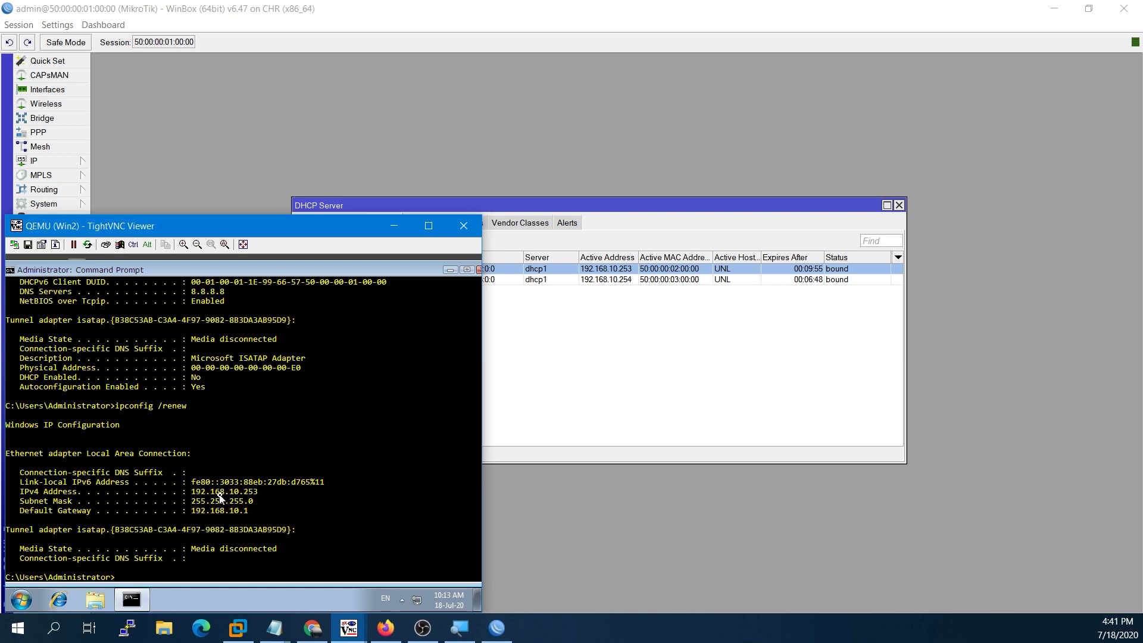
{"action": "key", "text": "Up"}
{"action": "key", "text": "Return"}
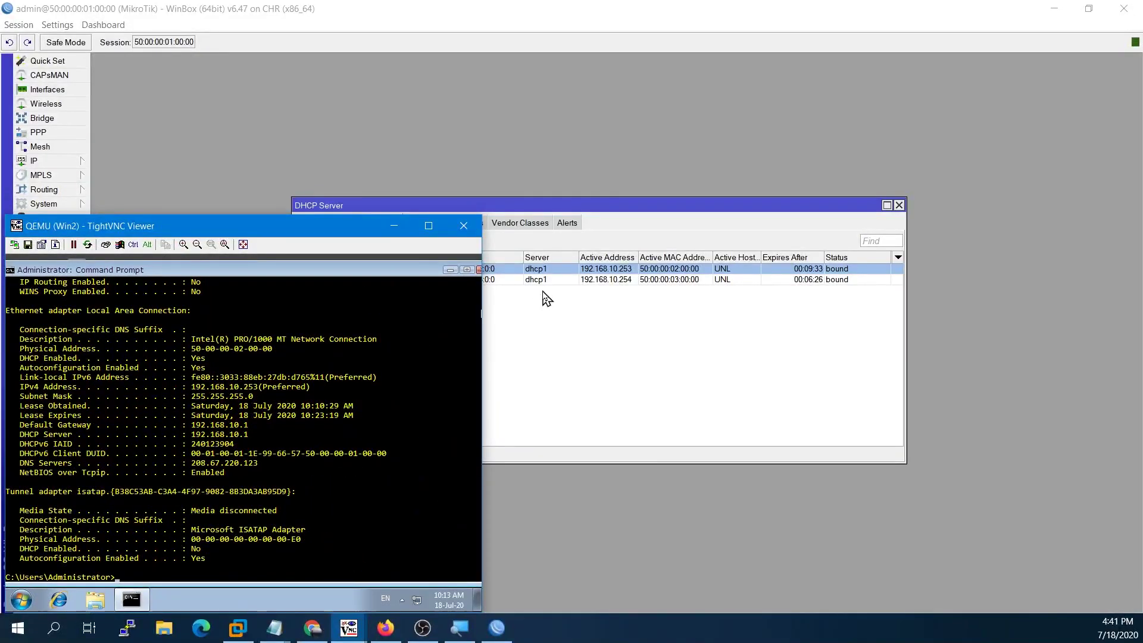
- Return to WinBox and check the DNS option's value and the DHCP option assigned to the 192.168.10.253 lease
{"action": "left_click", "coordinate": [544, 299]}
{"action": "left_click", "coordinate": [420, 223]}
{"action": "left_click", "coordinate": [431, 267]}
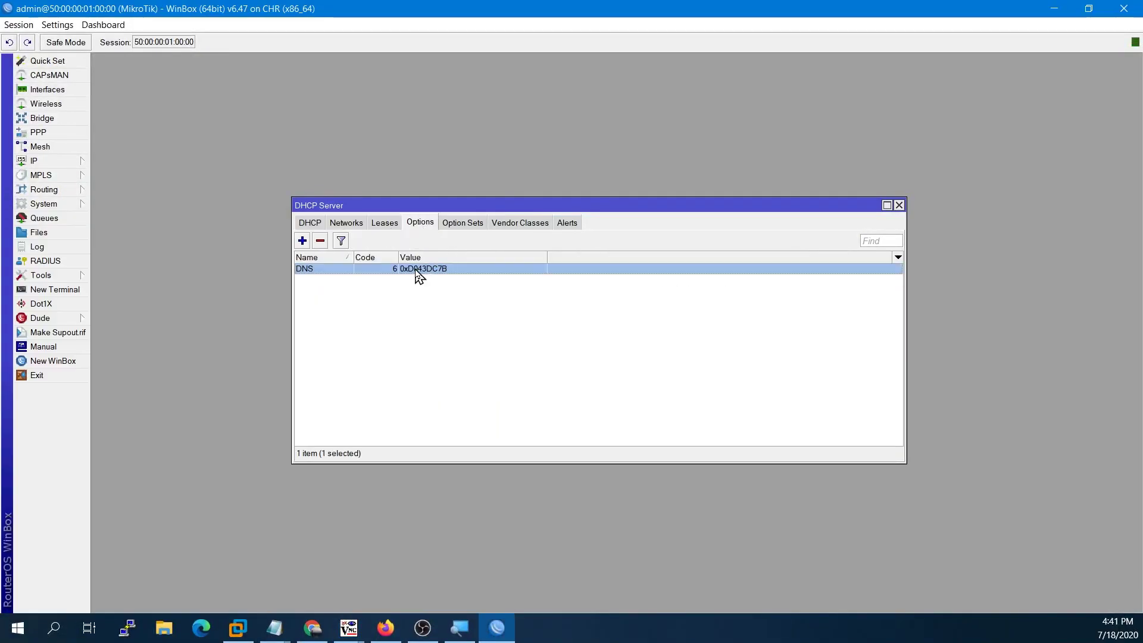
{"action": "left_click", "coordinate": [386, 225]}
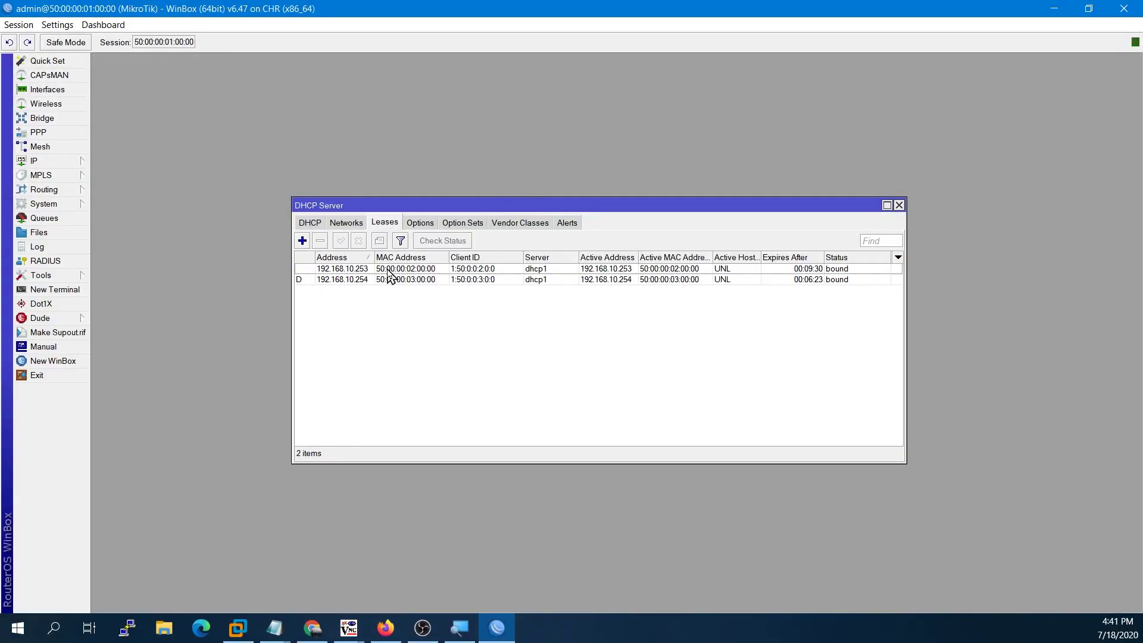
{"action": "left_click", "coordinate": [388, 270]}
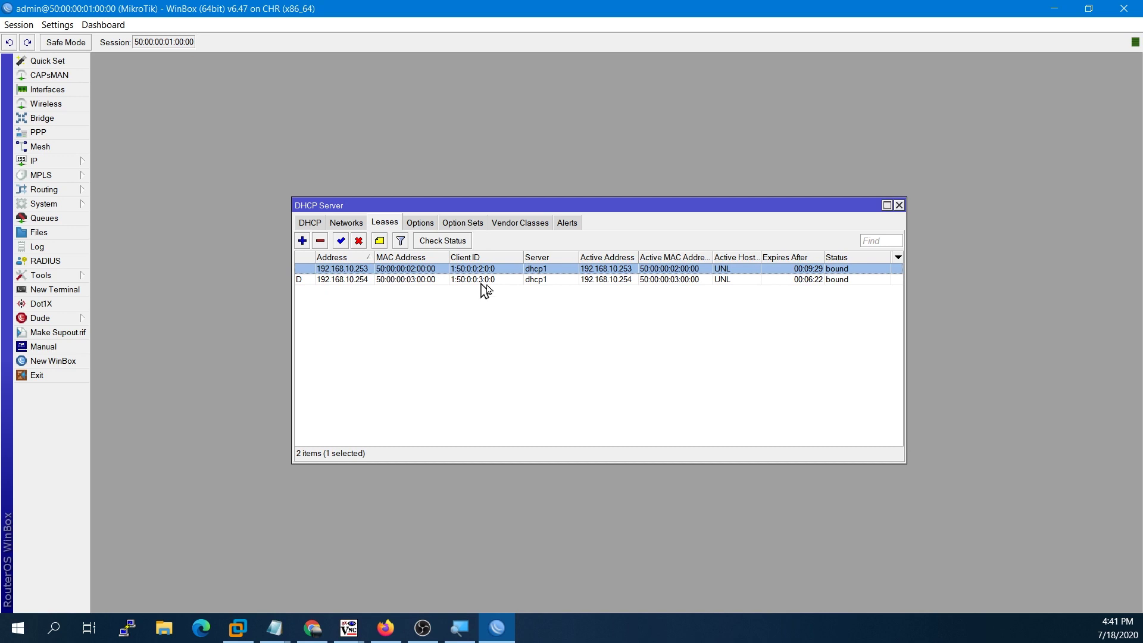
{"action": "double_click", "coordinate": [549, 271]}
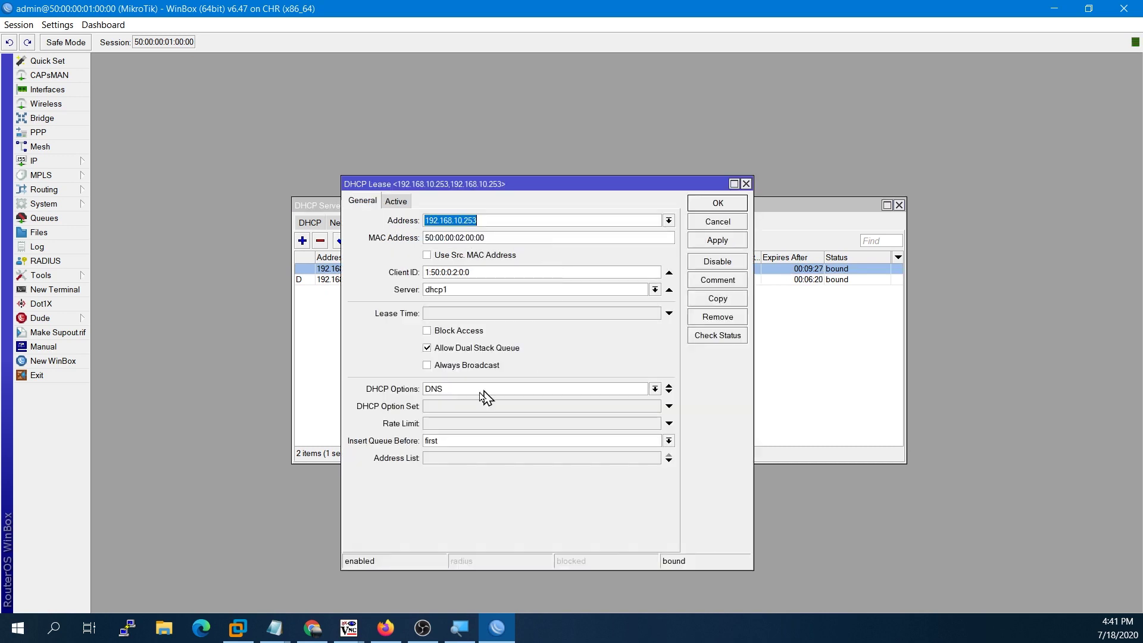
{"action": "left_click", "coordinate": [714, 205]}
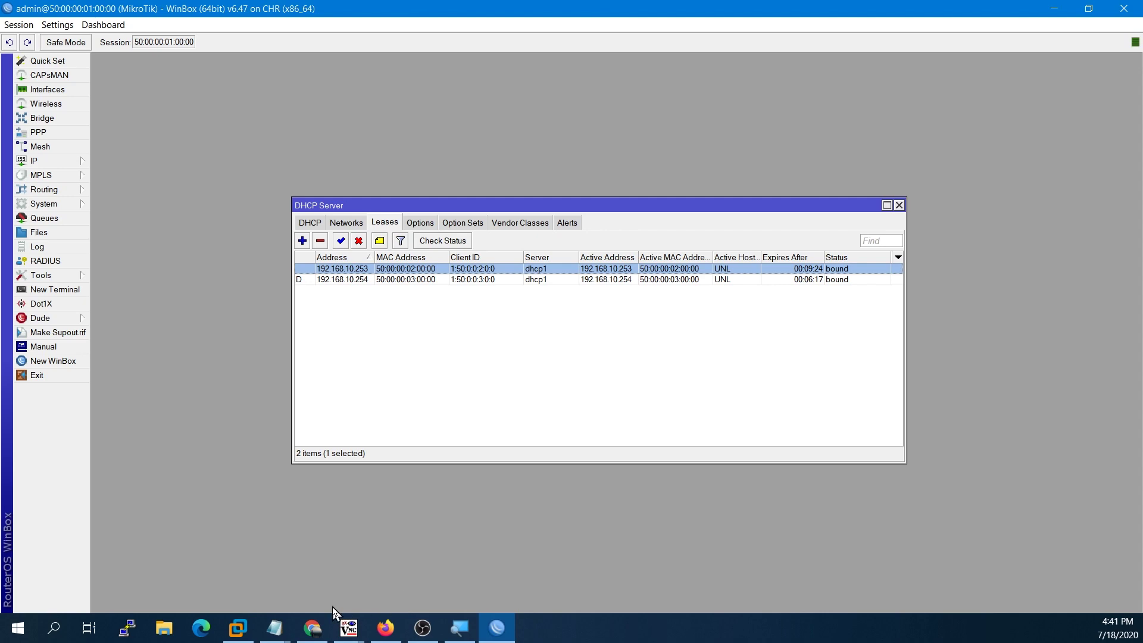
- Bring up the Win2 and Win3 command prompts and run ipconfig /all on Win3 to compare their DNS servers
{"action": "mouse_move", "coordinate": [348, 628]}
{"action": "left_click", "coordinate": [288, 592]}
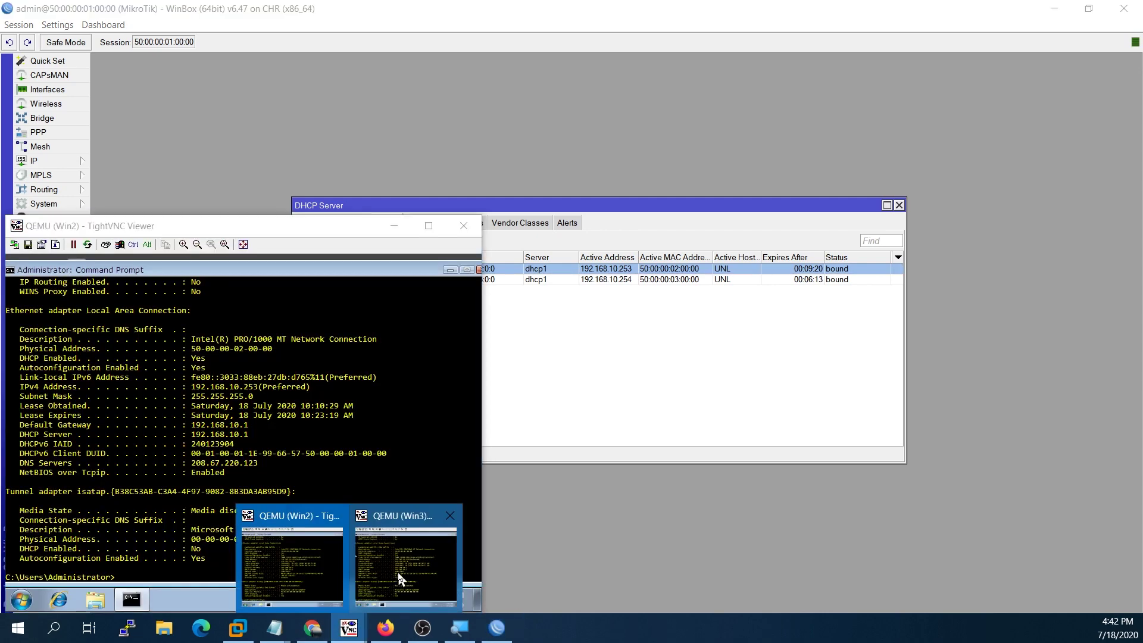
{"action": "left_click", "coordinate": [396, 572]}
{"action": "key", "text": "Up"}
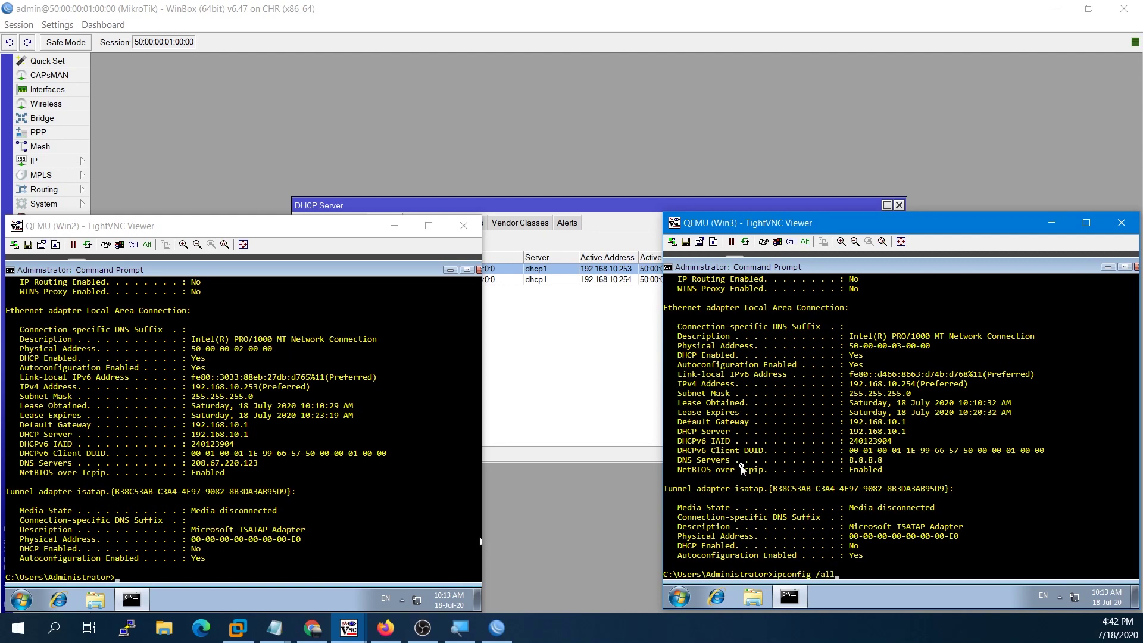
{"action": "key", "text": "Return"}
- Return to WinBox and review the 192.168.10.253 and 192.168.10.254 leases
{"action": "left_click", "coordinate": [573, 309]}
{"action": "left_click", "coordinate": [549, 271]}
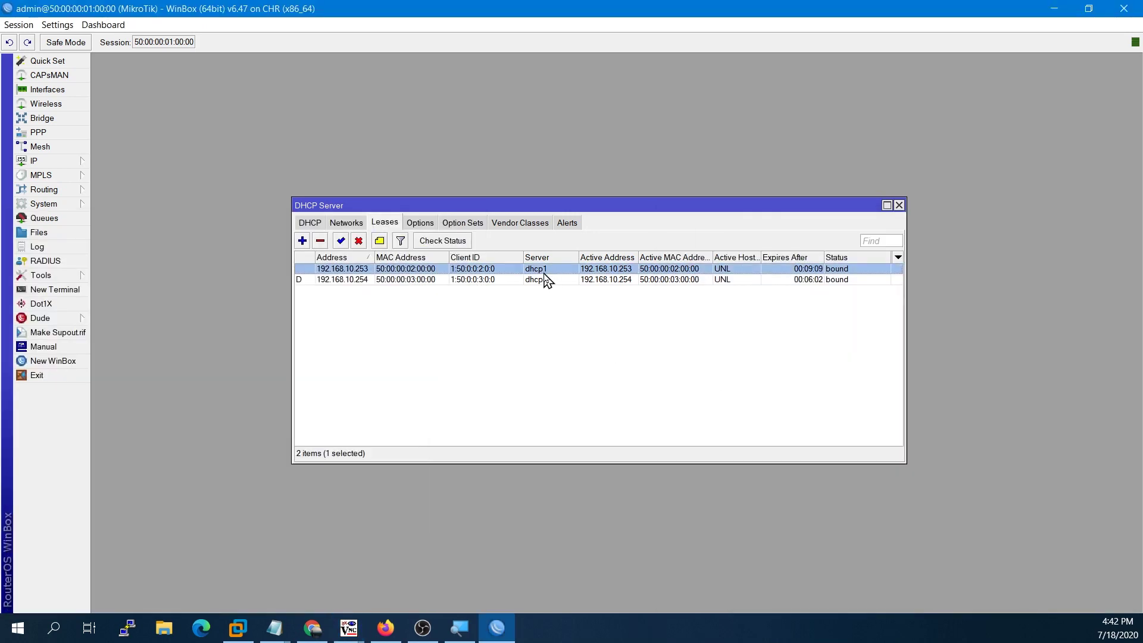
{"action": "left_click", "coordinate": [539, 280]}
{"action": "left_click", "coordinate": [537, 294]}
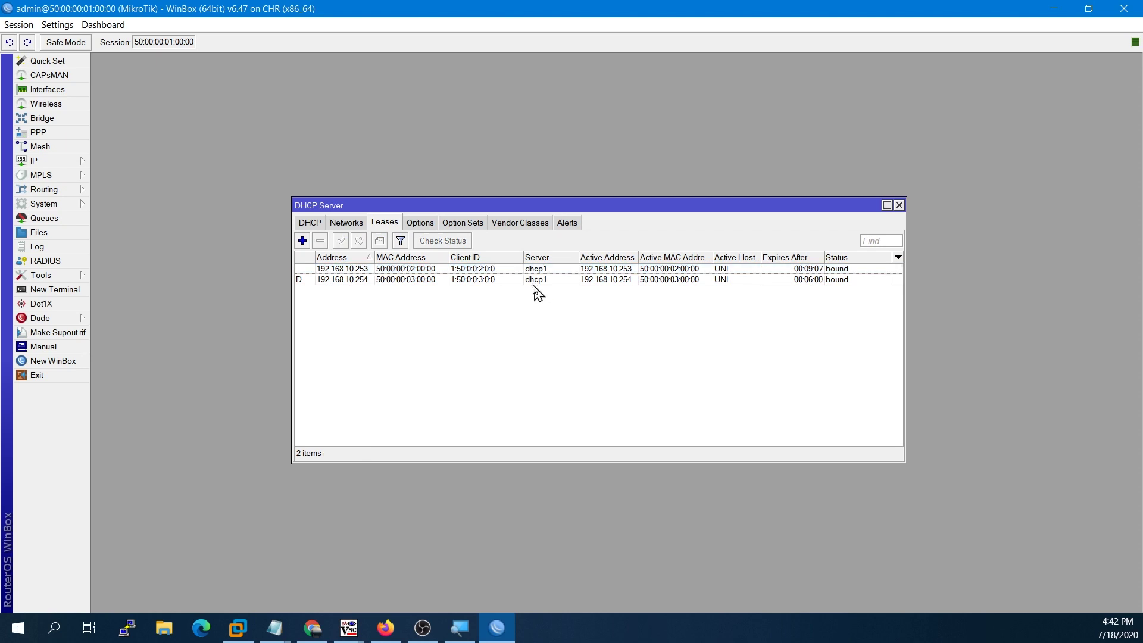
{"action": "left_click", "coordinate": [527, 272]}
{"action": "left_click", "coordinate": [531, 298]}
{"action": "left_click", "coordinate": [528, 278]}
{"action": "left_click", "coordinate": [526, 272]}
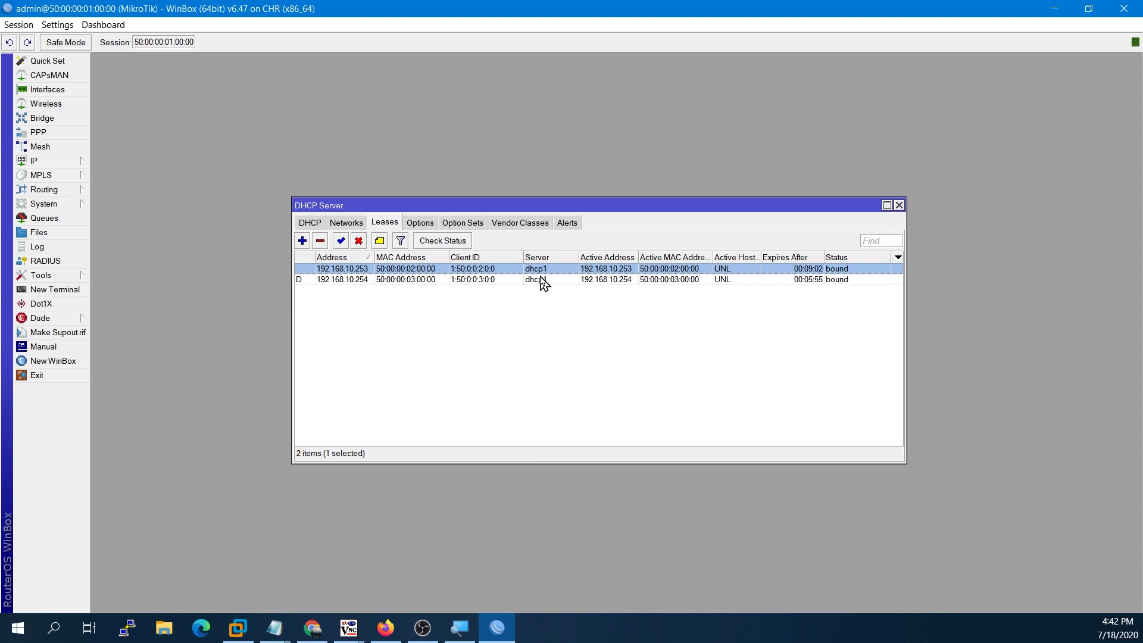
{"action": "left_click", "coordinate": [536, 396]}
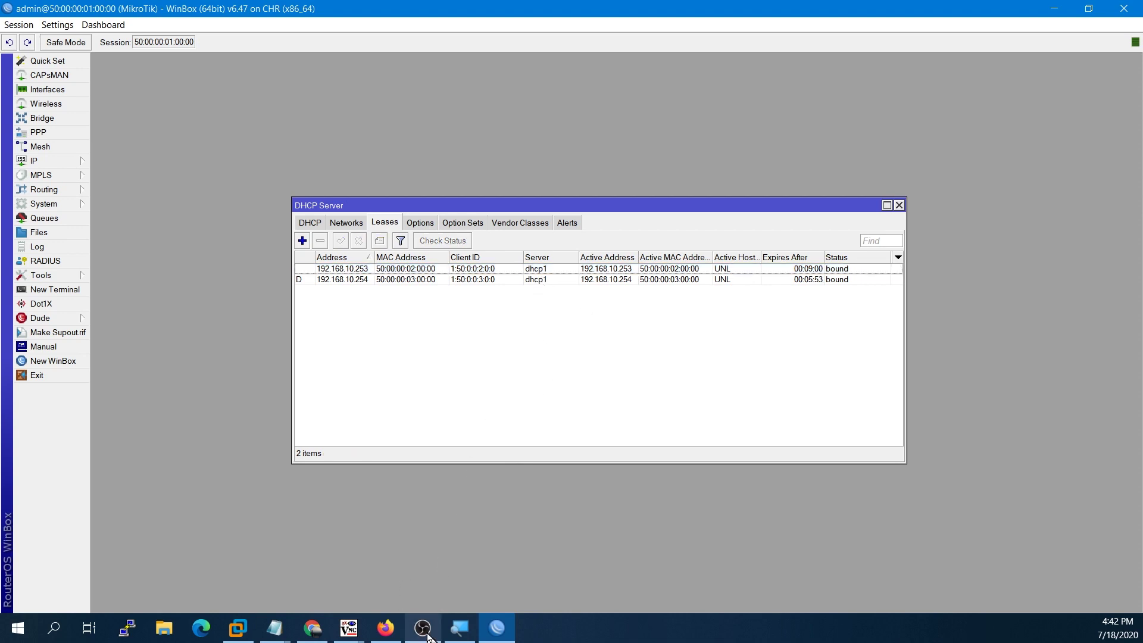
- Switch to Win2, start Internet Explorer, and replace the Google page with a new blank tab
{"action": "left_click", "coordinate": [350, 626]}
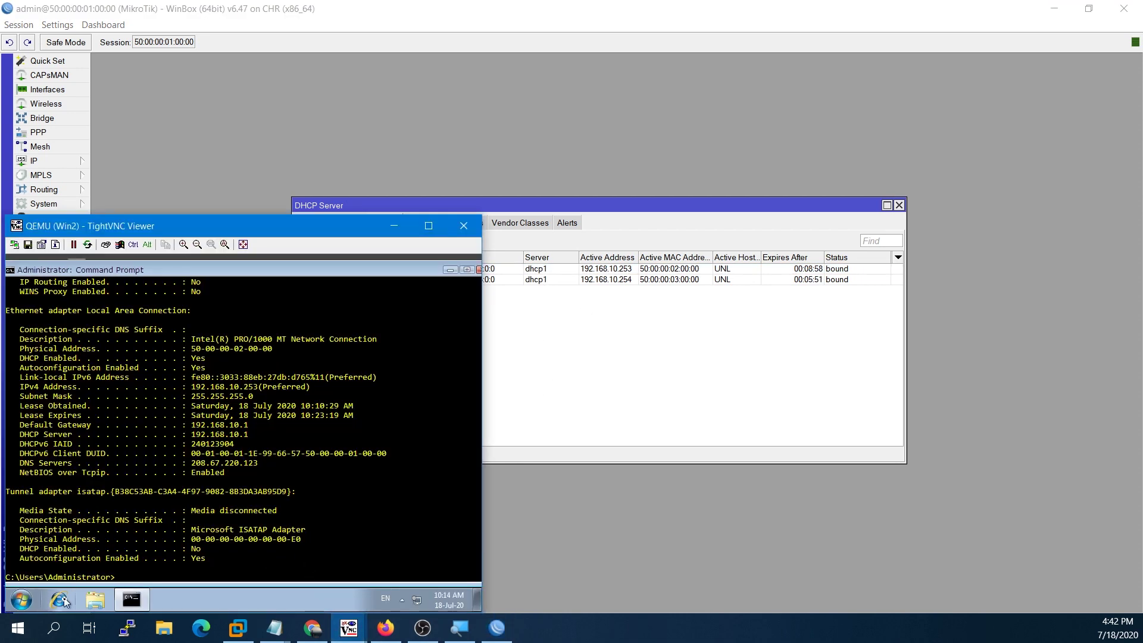
{"action": "left_click", "coordinate": [60, 599]}
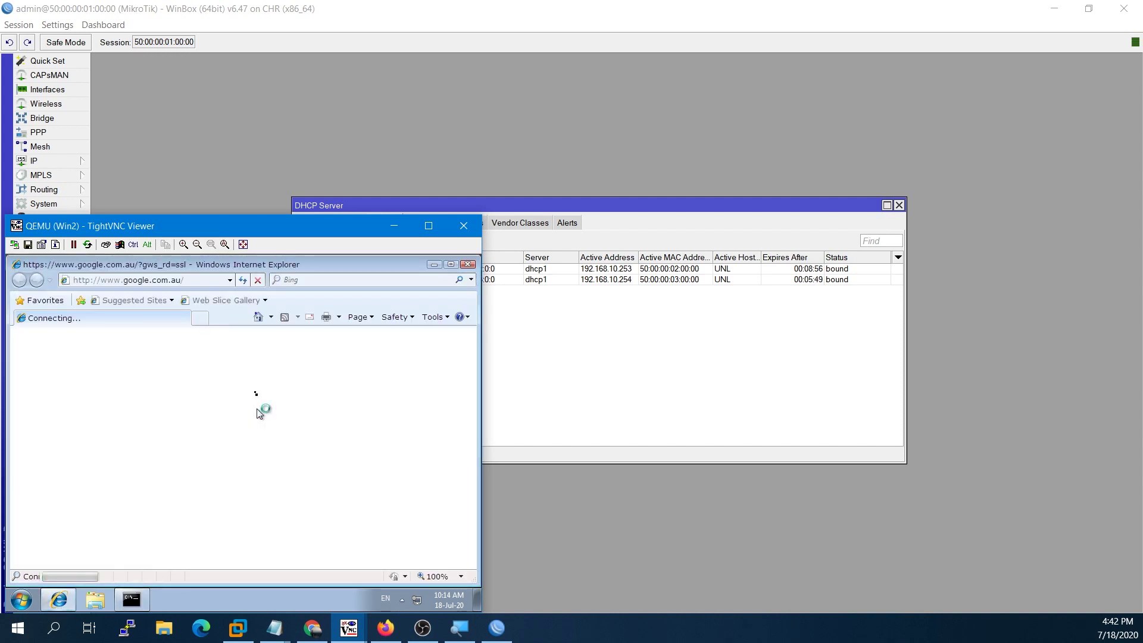
{"action": "left_click", "coordinate": [201, 318]}
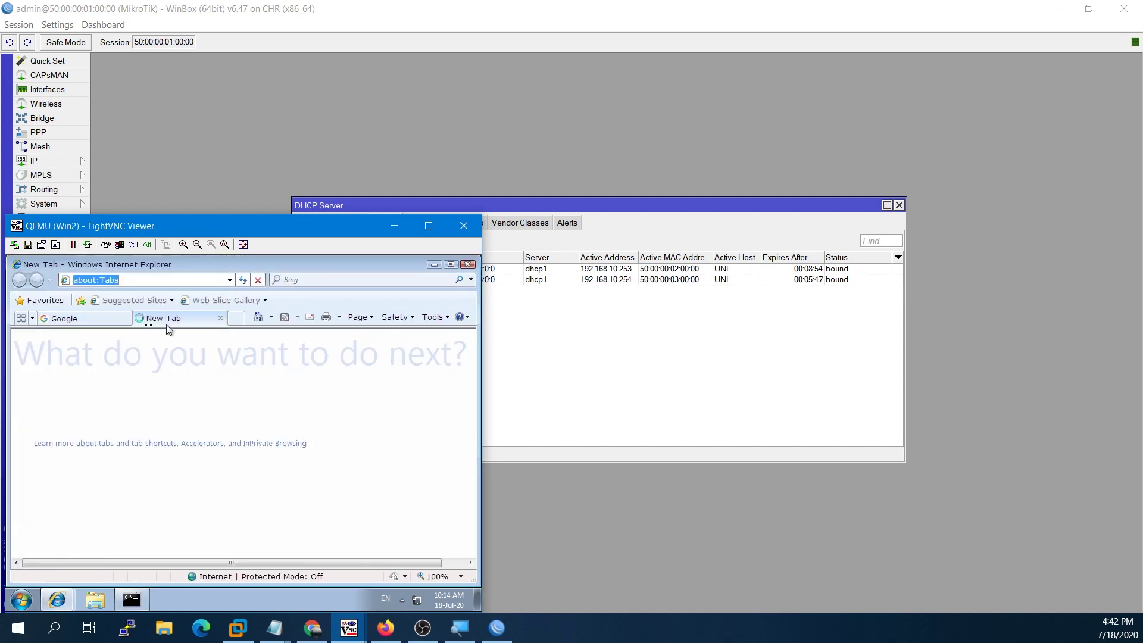
{"action": "left_click", "coordinate": [120, 319]}
{"action": "left_click", "coordinate": [127, 318]}
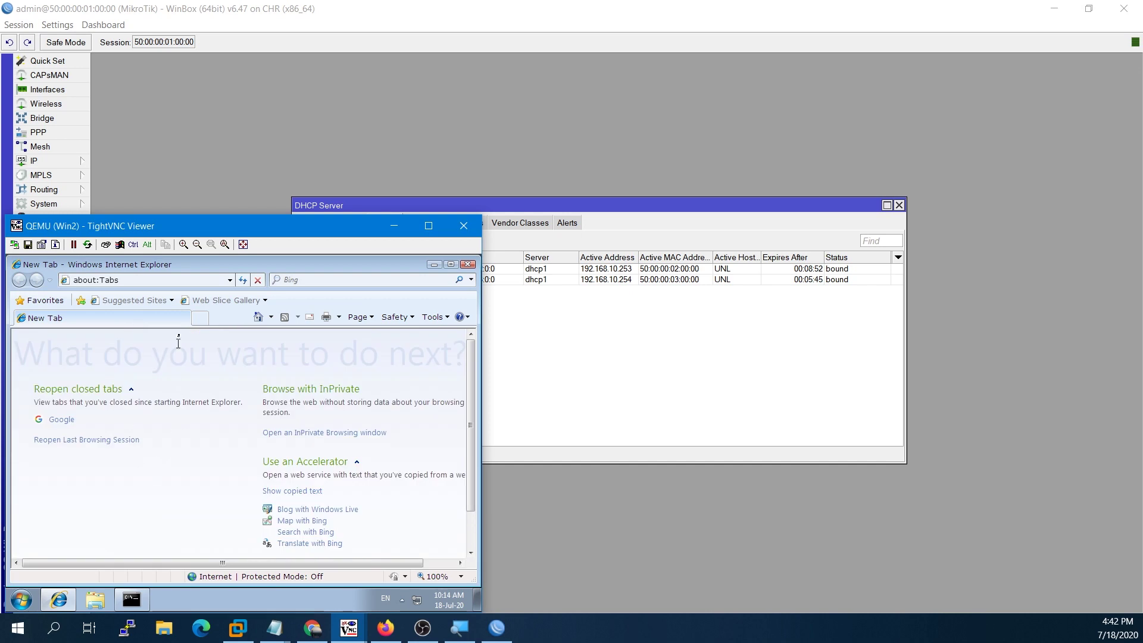
- Browse to pornhub.com on Win2 to test the DNS filtering and examine the page that loads
{"action": "left_click", "coordinate": [174, 284]}
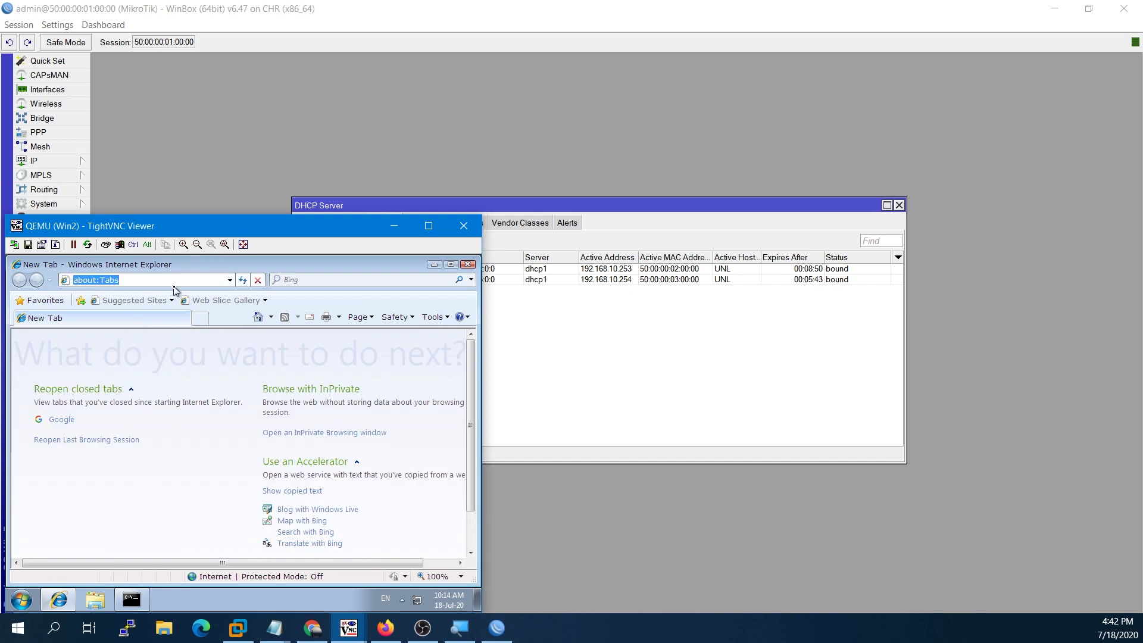
{"action": "type", "text": "porn"}
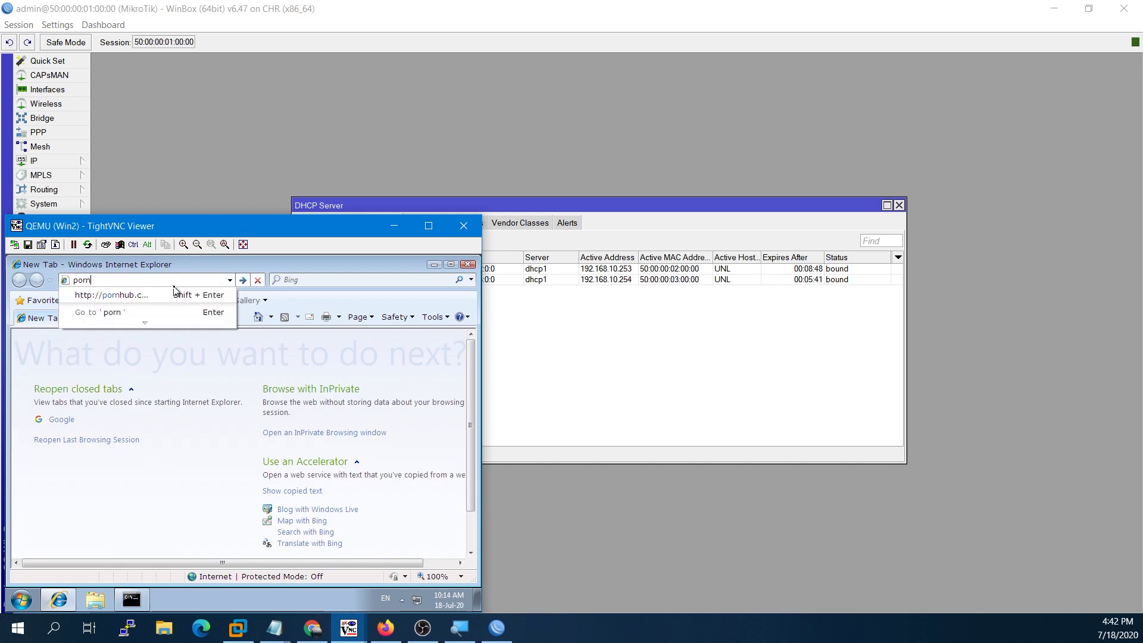
{"action": "type", "text": "hub.com"}
{"action": "key", "text": "Return"}
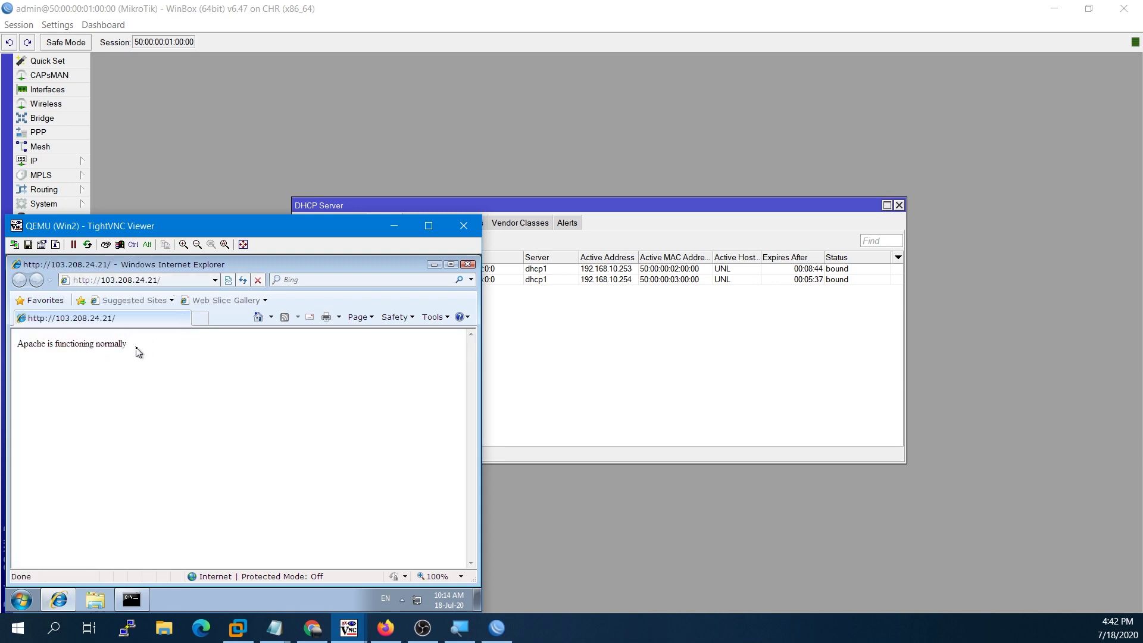
{"action": "left_click_drag", "start_coordinate": [124, 352], "coordinate": [50, 349]}
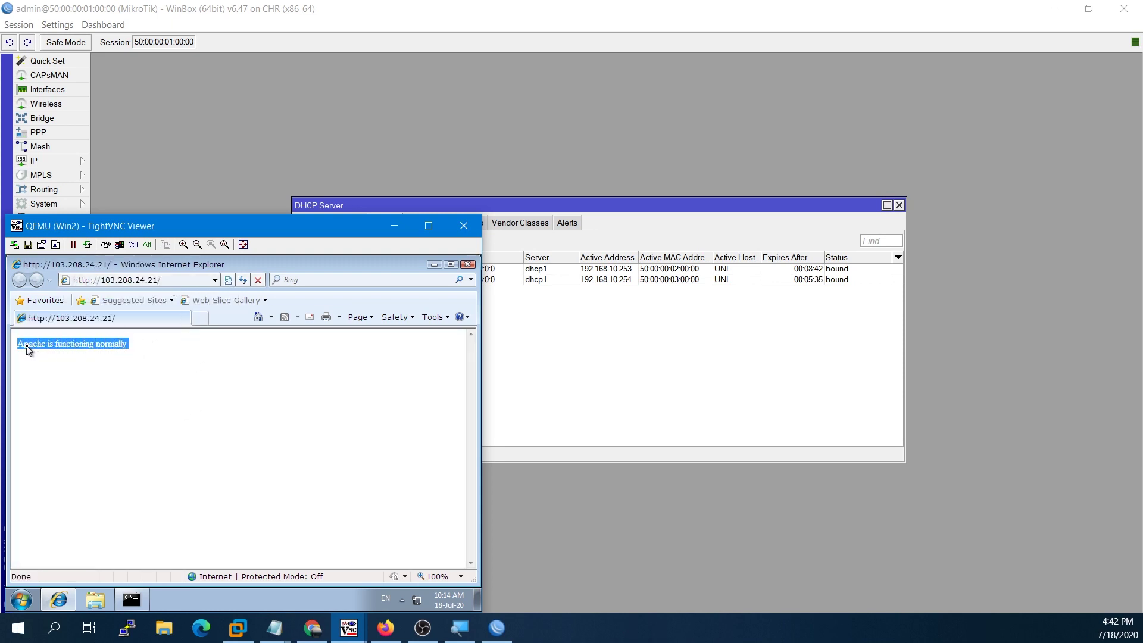
{"action": "left_click", "coordinate": [108, 369]}
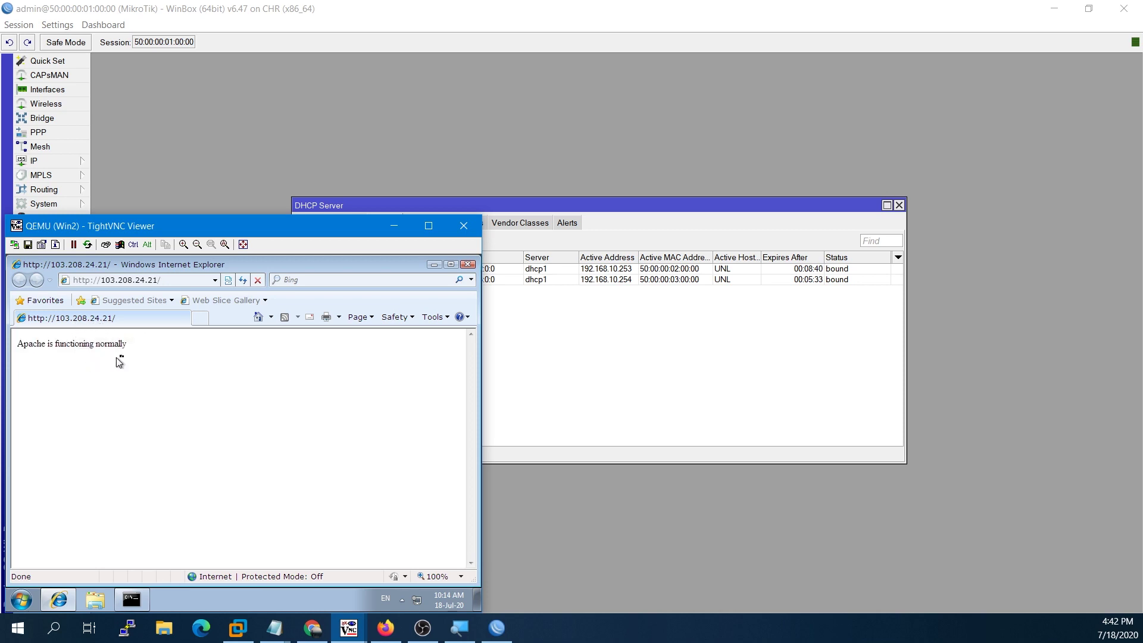
- Browse to xnxx.com on Win2 to test the DNS filtering with a second adult site
{"action": "left_click", "coordinate": [173, 280]}
{"action": "type", "text": "xnxx."}
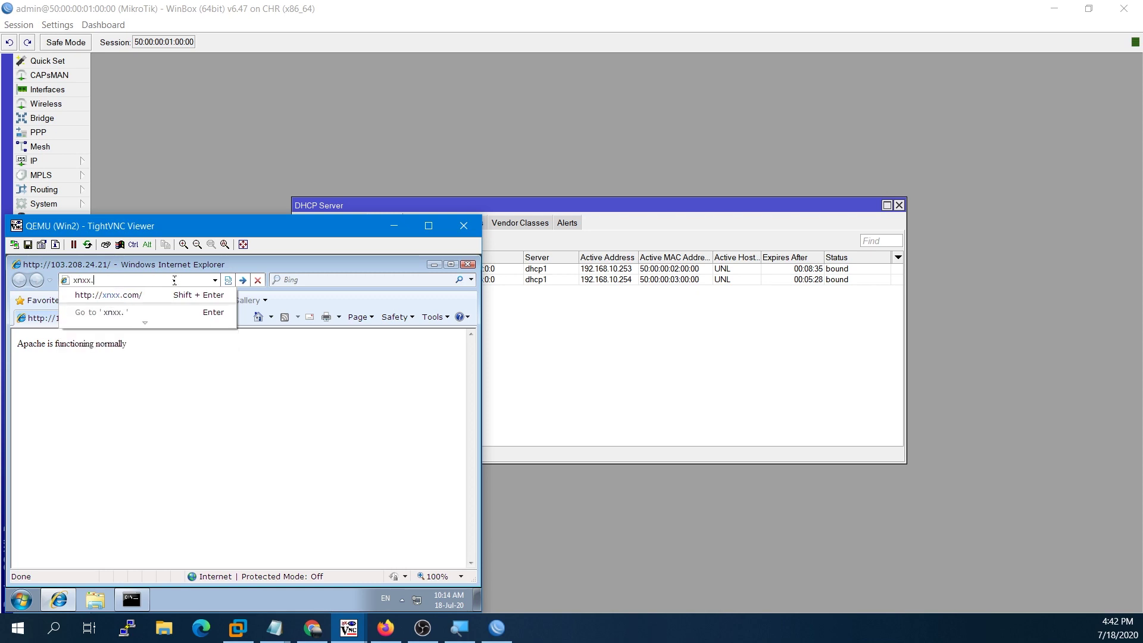
{"action": "key", "text": "Return"}
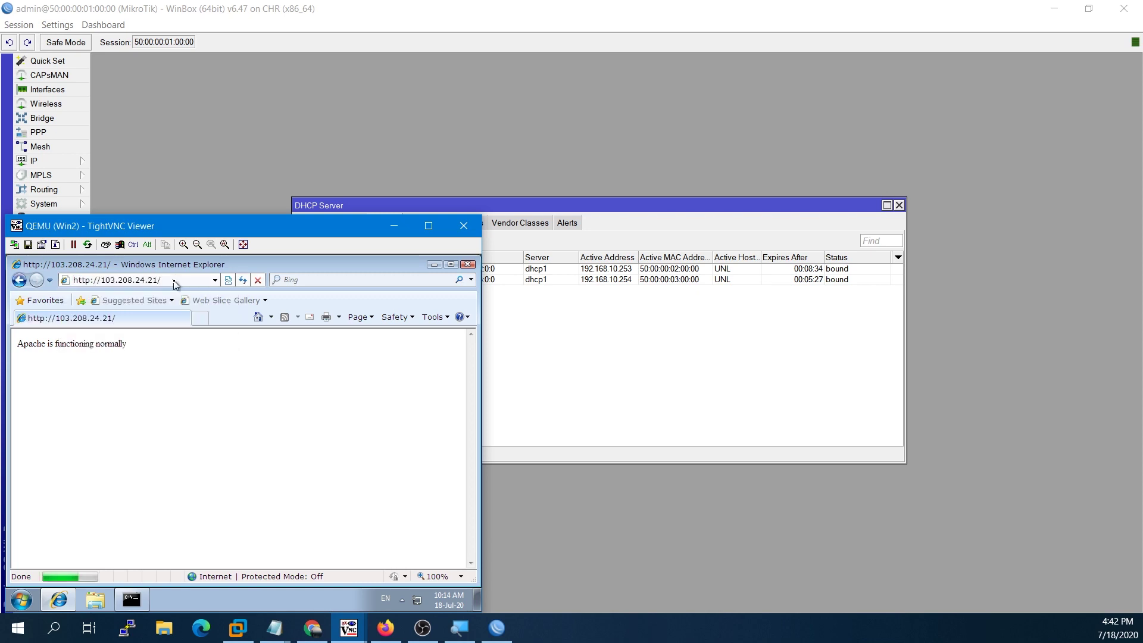
{"action": "left_click", "coordinate": [178, 283]}
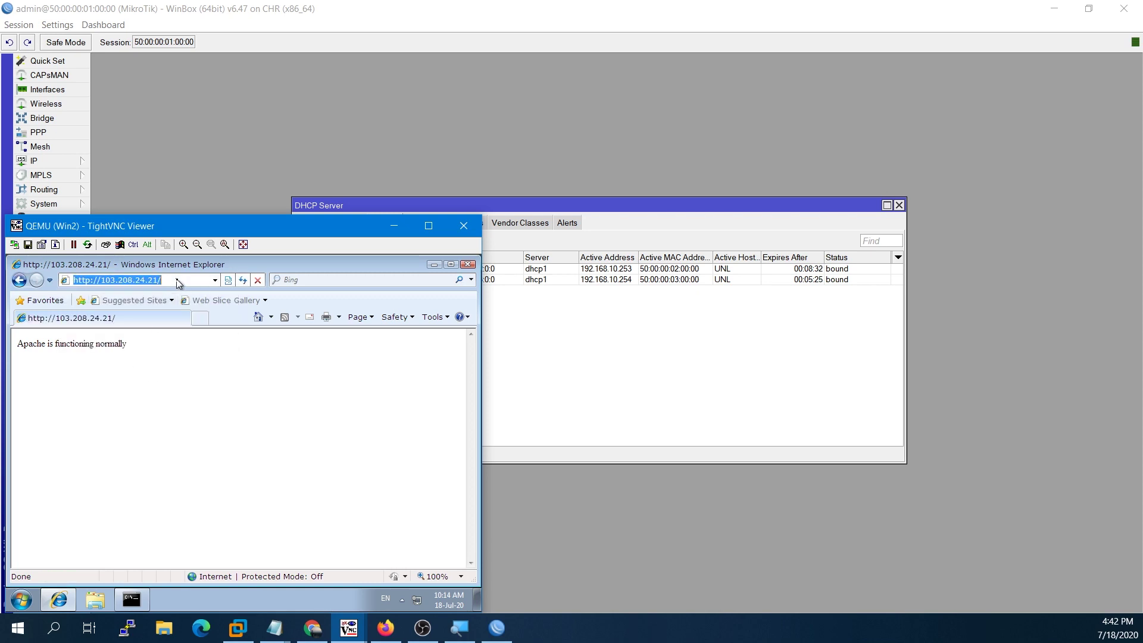
{"action": "left_click", "coordinate": [250, 364]}
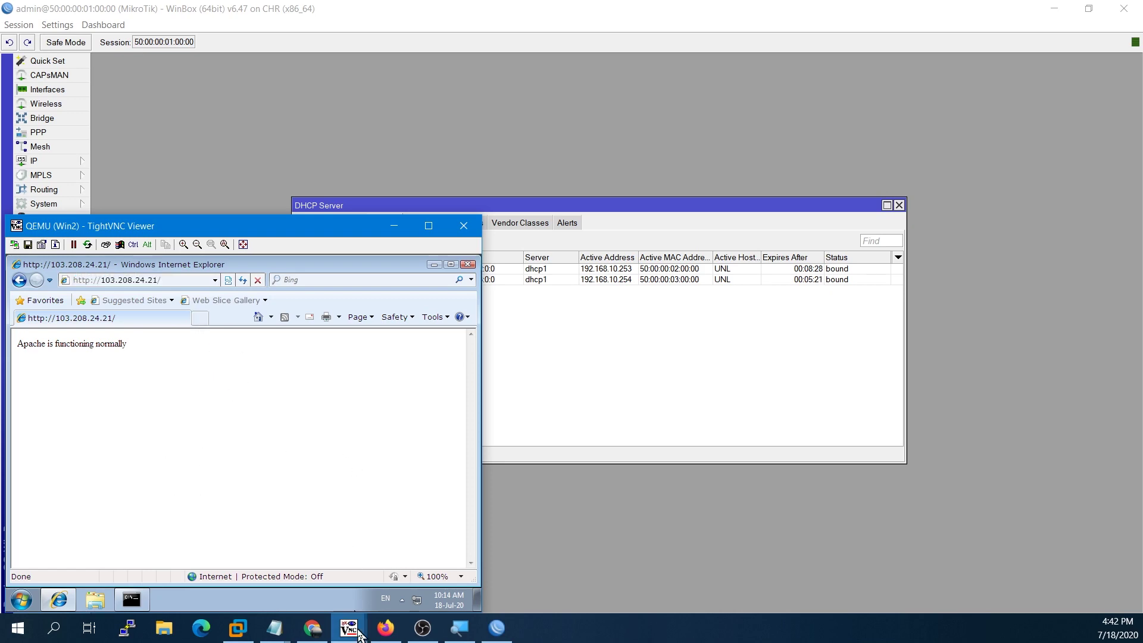
- Bring up Win3, close the browser on Win2 to compare both network configurations, and return to WinBox
{"action": "mouse_move", "coordinate": [358, 634]}
{"action": "left_click", "coordinate": [409, 538]}
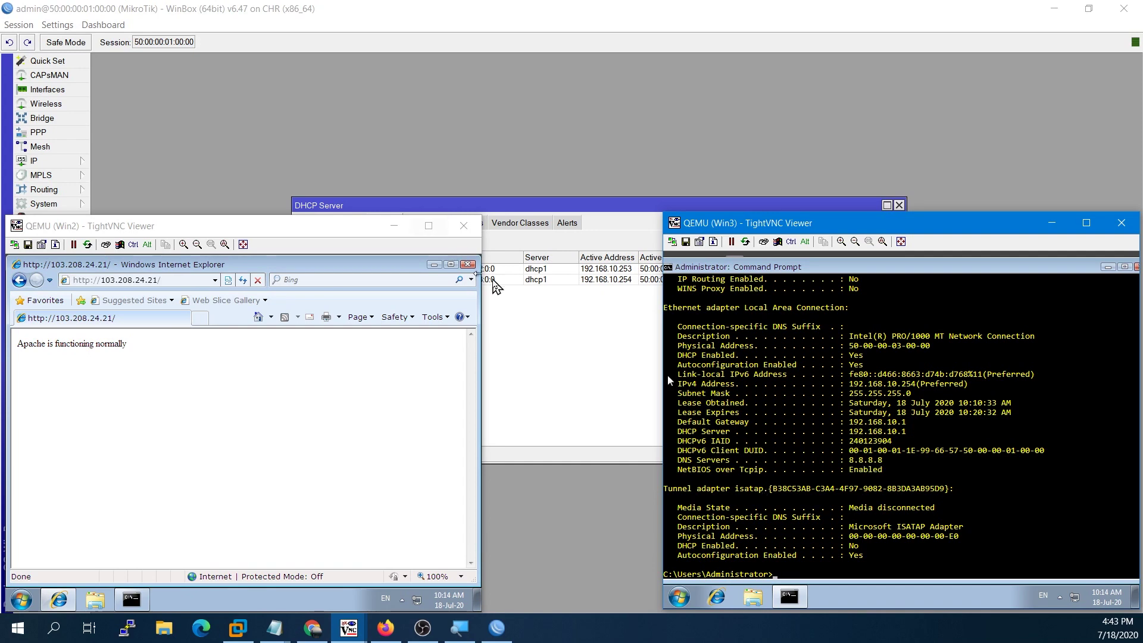
{"action": "left_click", "coordinate": [477, 269]}
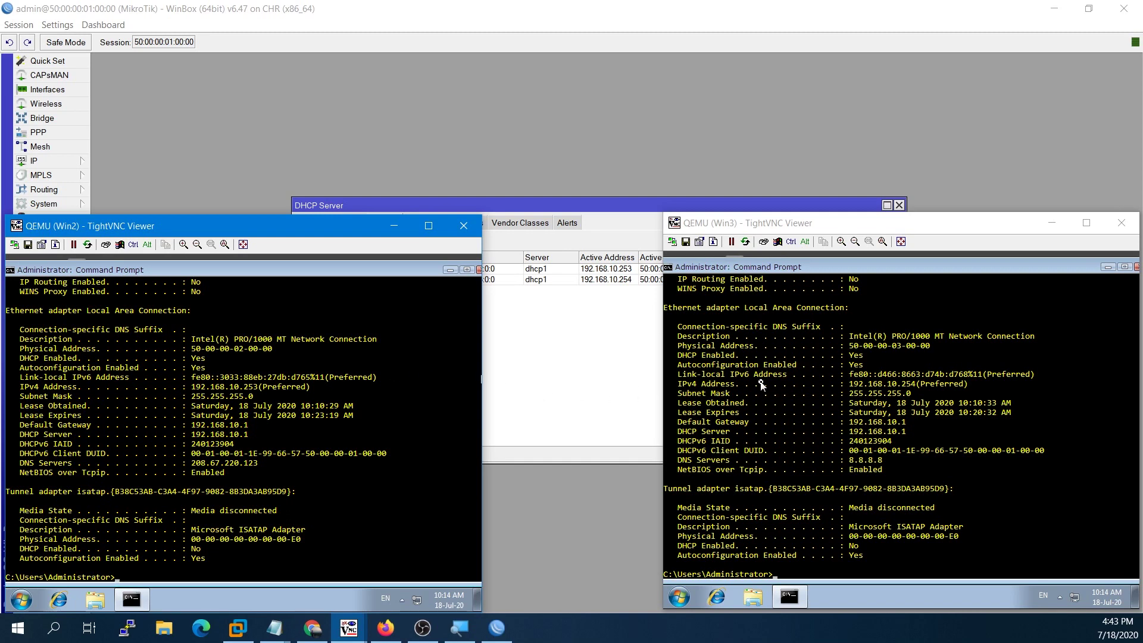
{"action": "left_click", "coordinate": [654, 382]}
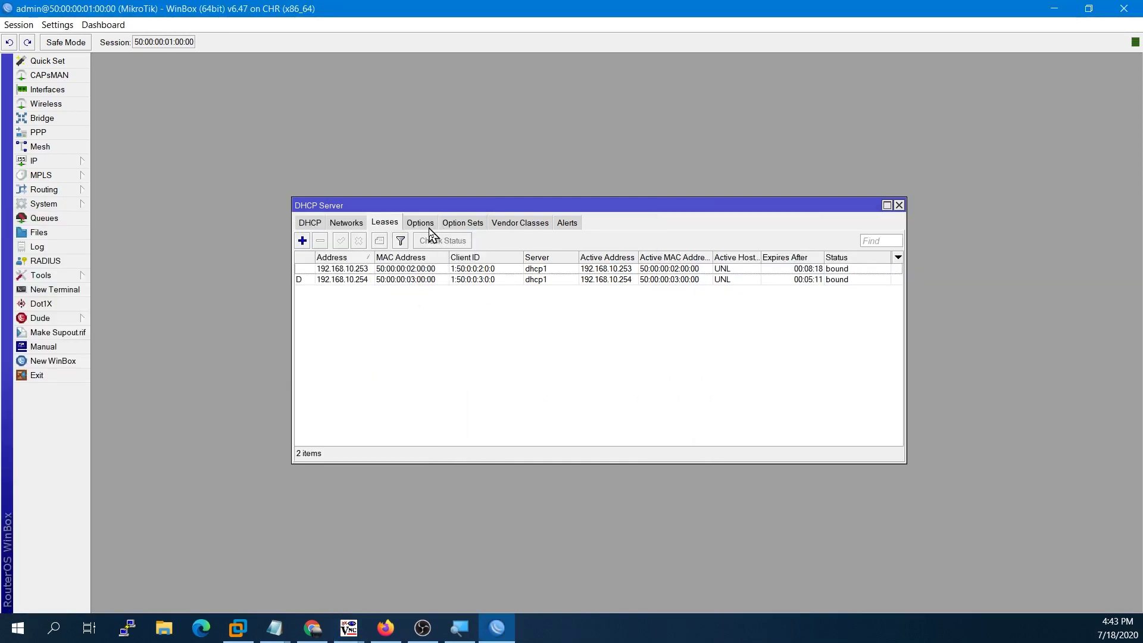
- Review the configured DHCP options alongside the leases, and select the 192.168.10.253 lease
{"action": "left_click", "coordinate": [427, 225]}
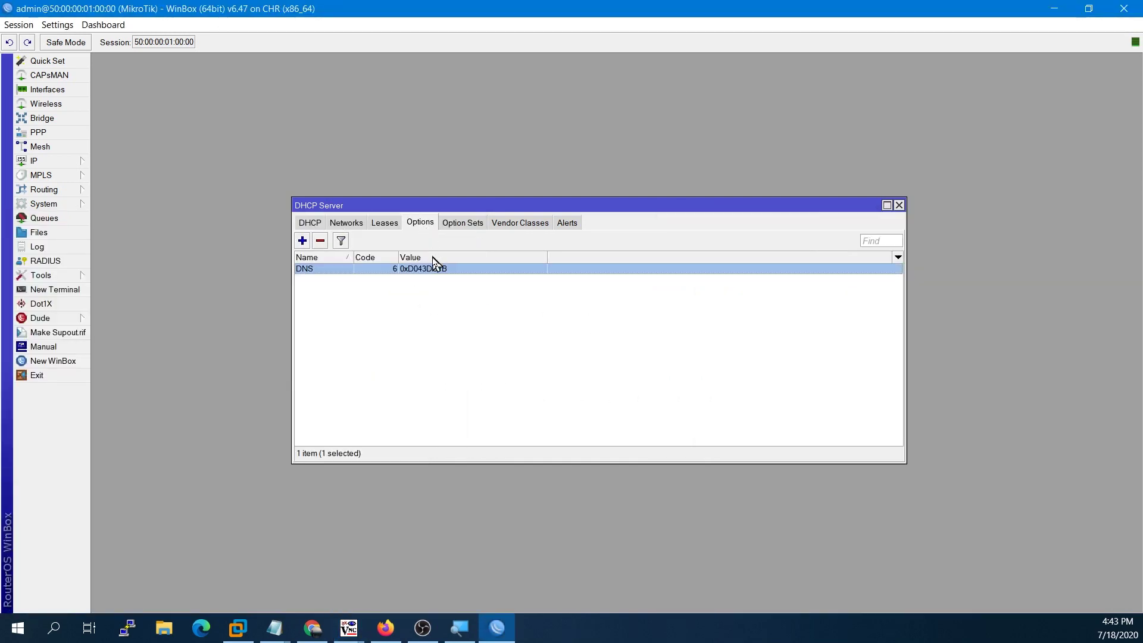
{"action": "left_click", "coordinate": [386, 223]}
{"action": "left_click", "coordinate": [422, 224]}
{"action": "left_click", "coordinate": [395, 226]}
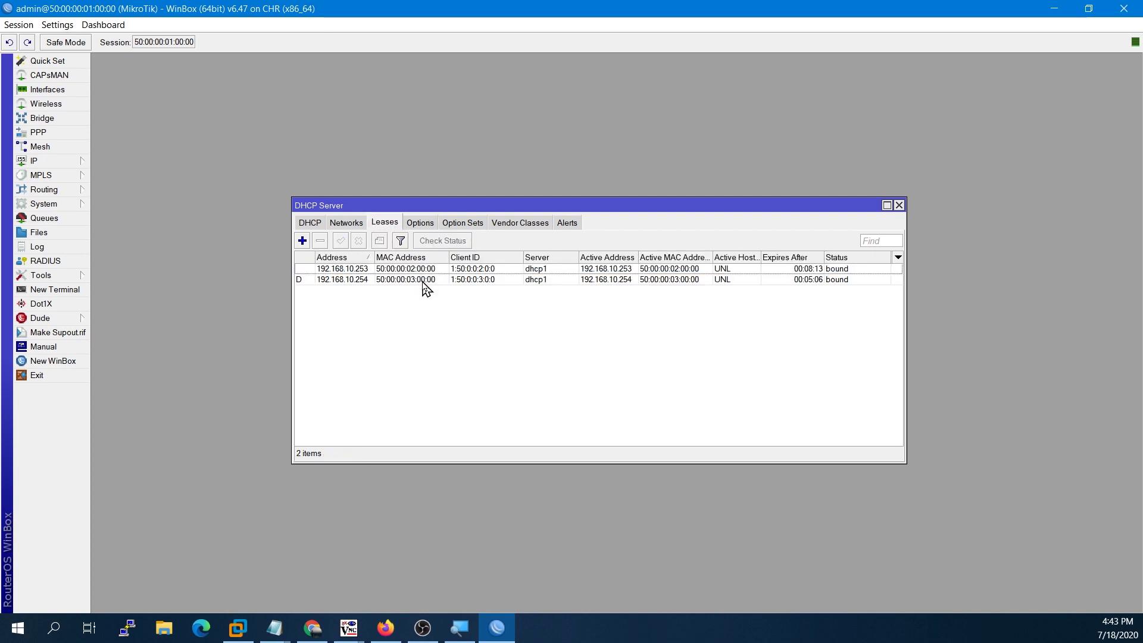
{"action": "left_click", "coordinate": [416, 272]}
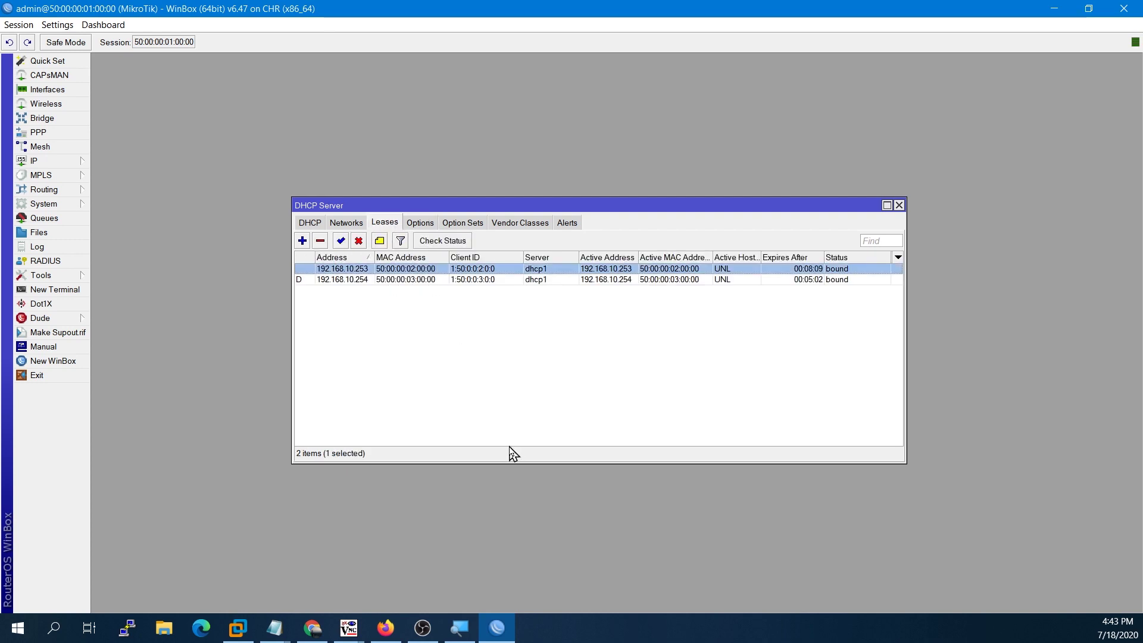
- In the Notepad note about option 6, add a second line reading "option 3 Router (gateway)"
{"action": "left_click", "coordinate": [285, 624]}
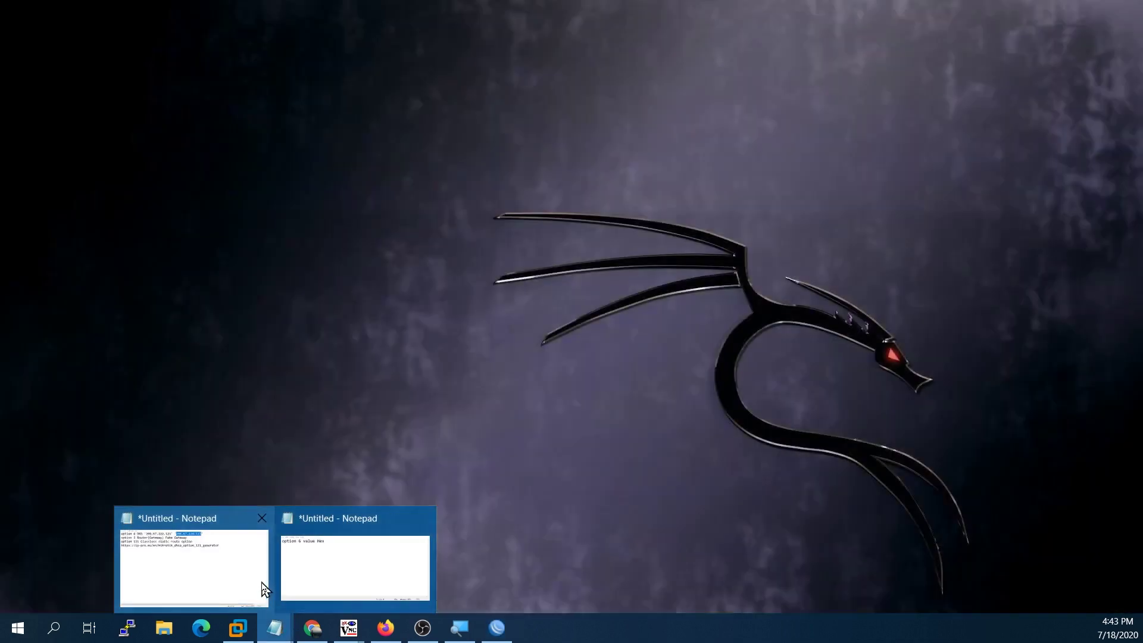
{"action": "left_click", "coordinate": [284, 575]}
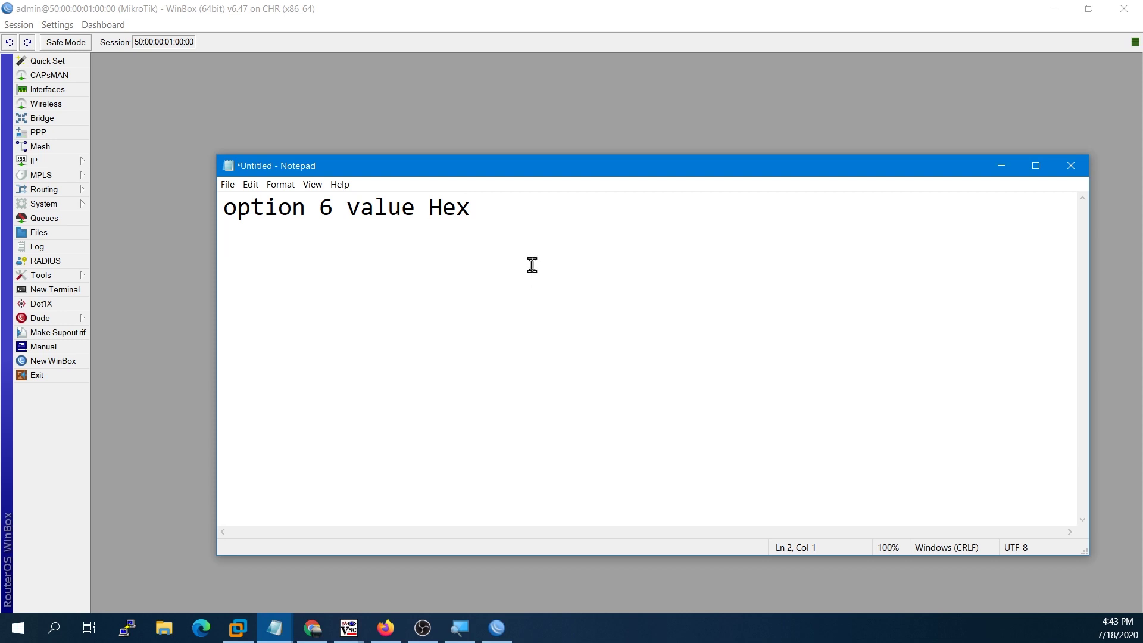
{"action": "type", "text": "option "}
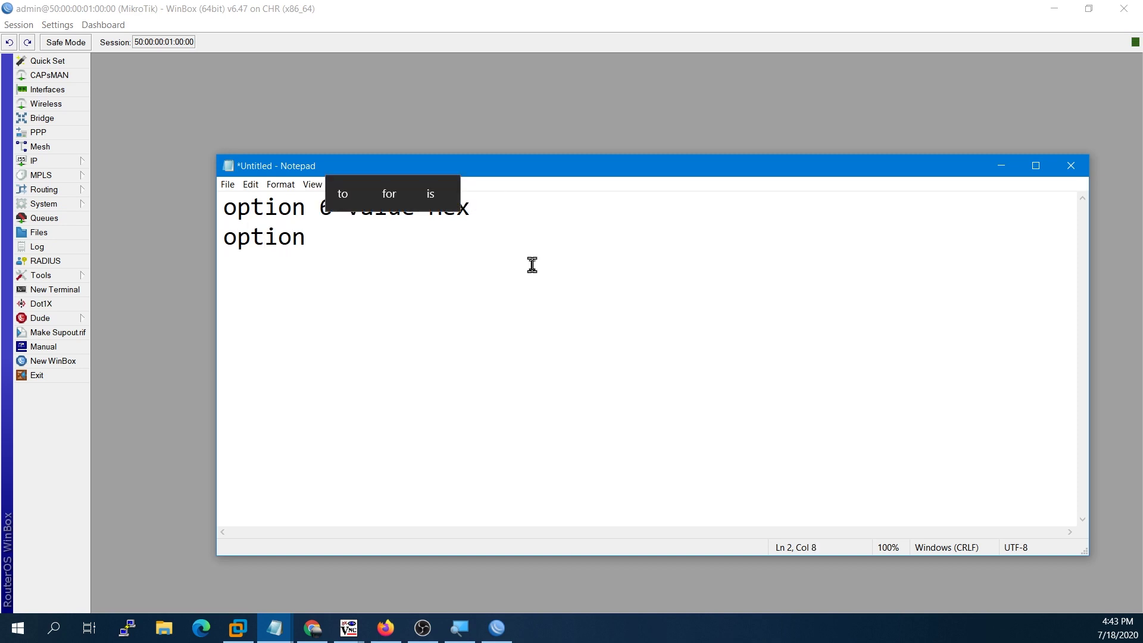
{"action": "type", "text": "3"}
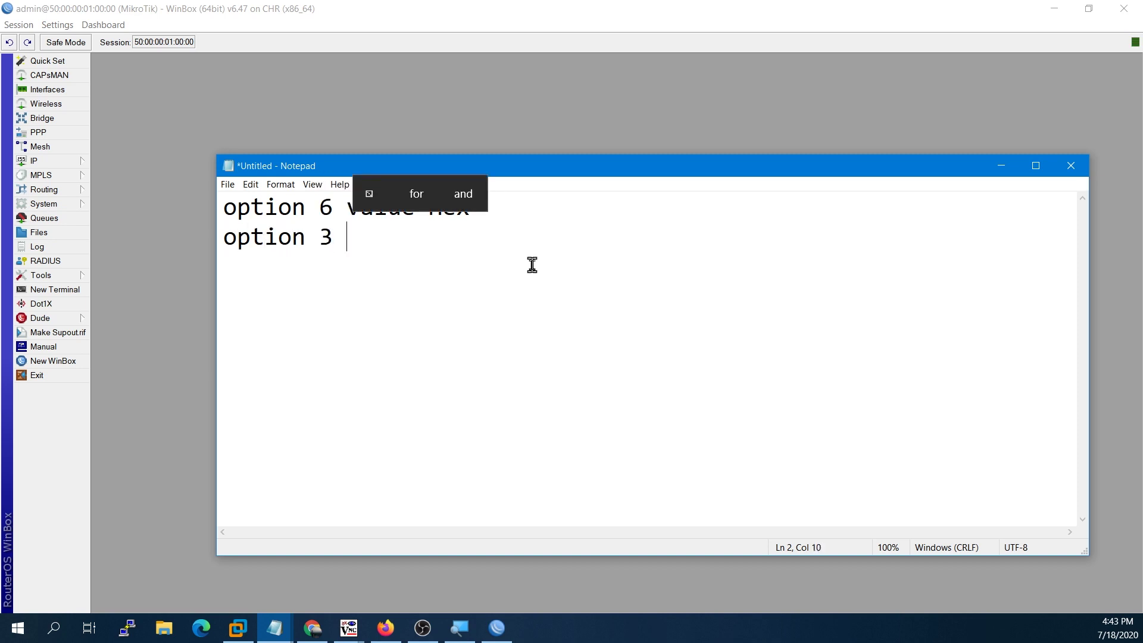
{"action": "type", "text": " Router"}
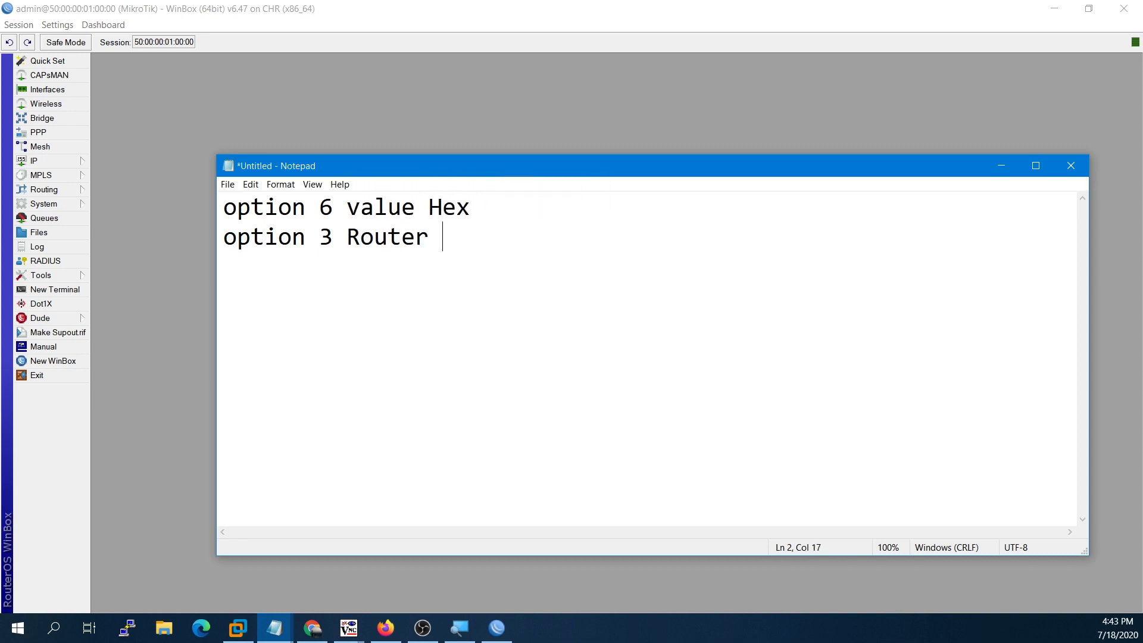
{"action": "type", "text": " (gate"}
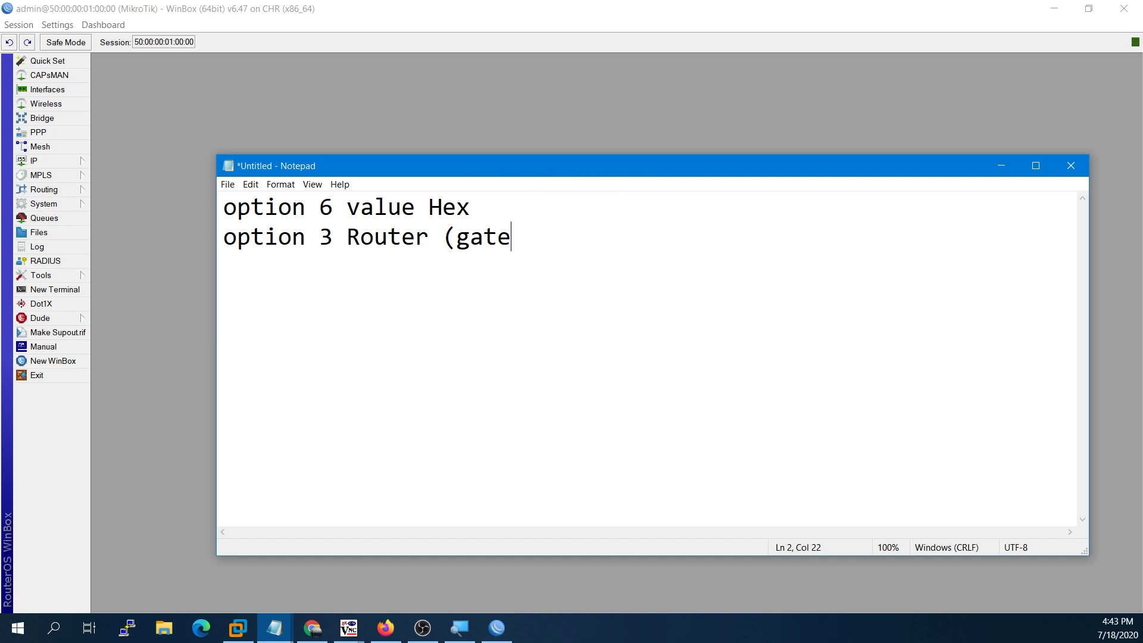
{"action": "type", "text": "way)"}
{"action": "left_click", "coordinate": [333, 241]}
{"action": "left_click", "coordinate": [563, 248]}
- Return to WinBox and start a new DHCP option named Gateway with code 3
{"action": "left_click", "coordinate": [496, 628]}
{"action": "left_click", "coordinate": [491, 348]}
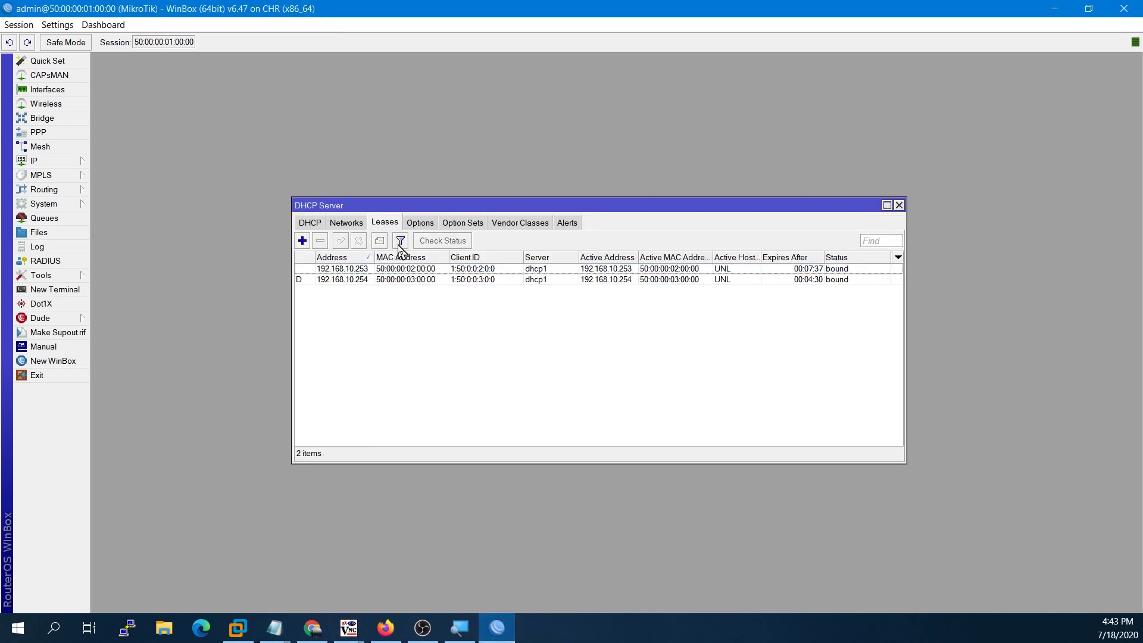
{"action": "left_click", "coordinate": [420, 223]}
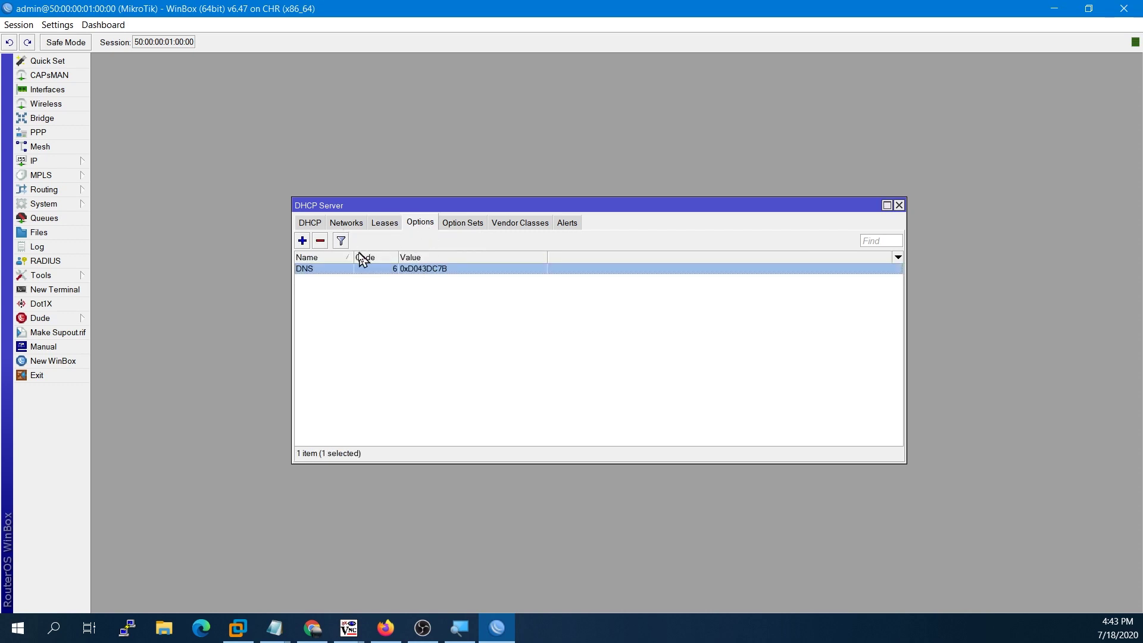
{"action": "left_click", "coordinate": [302, 240]}
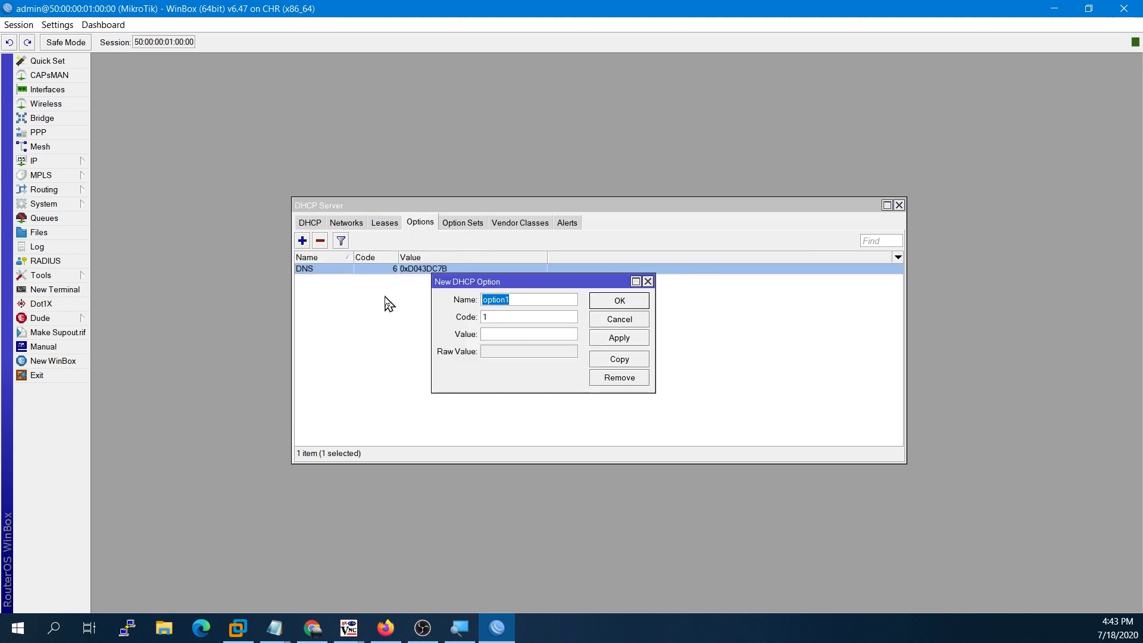
{"action": "type", "text": "Gateway"}
{"action": "key", "text": "Tab"}
{"action": "left_click_drag", "start_coordinate": [510, 287], "coordinate": [537, 301]}
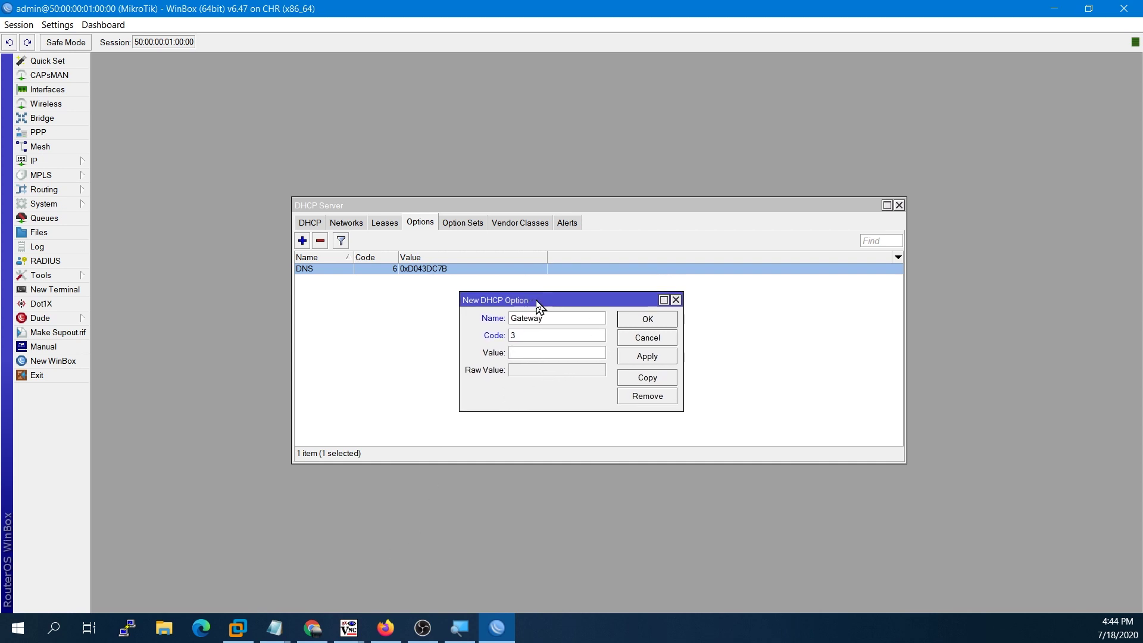
- Add the IP address 192.168.12.25/24 on interface bridge1 to the router's address list, and return to the new DHCP option
{"action": "mouse_move", "coordinate": [71, 161]}
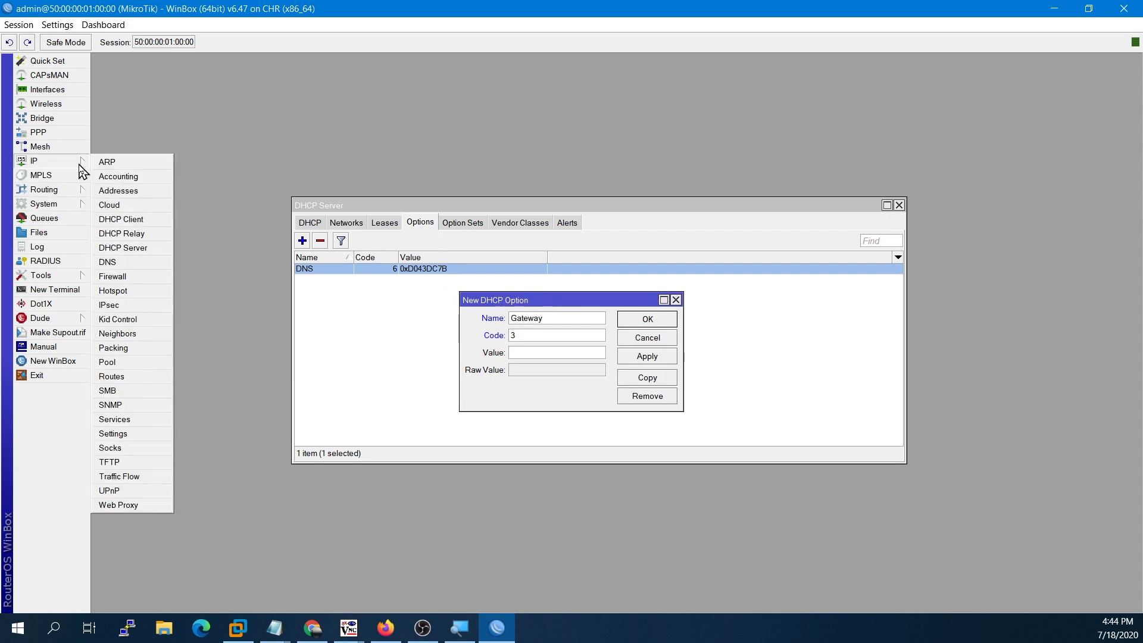
{"action": "left_click", "coordinate": [119, 189]}
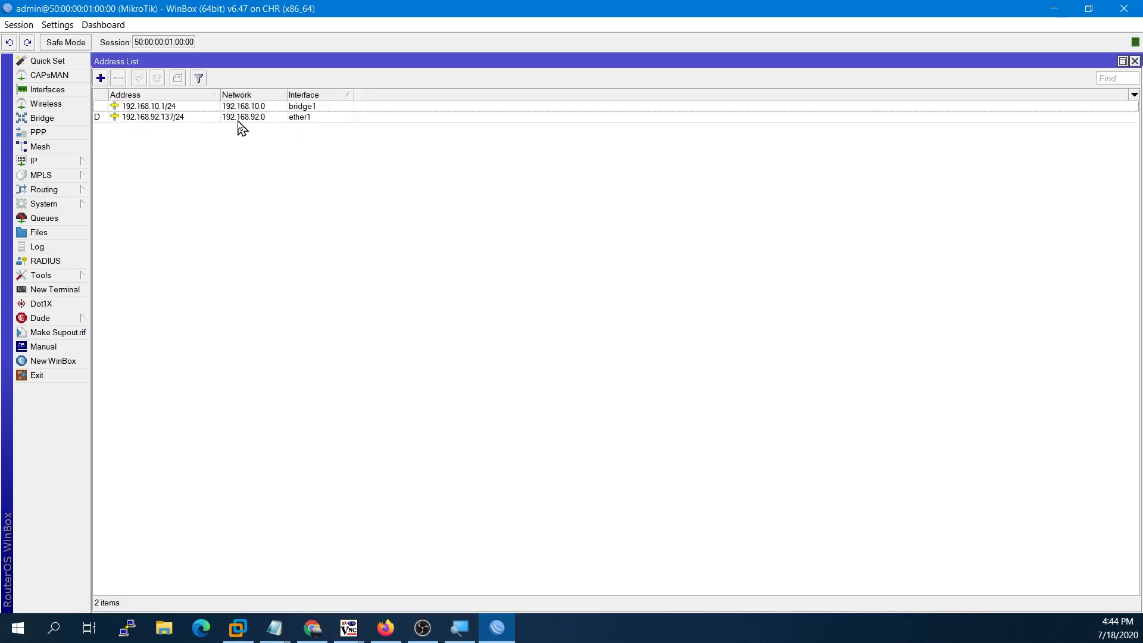
{"action": "left_click", "coordinate": [221, 107]}
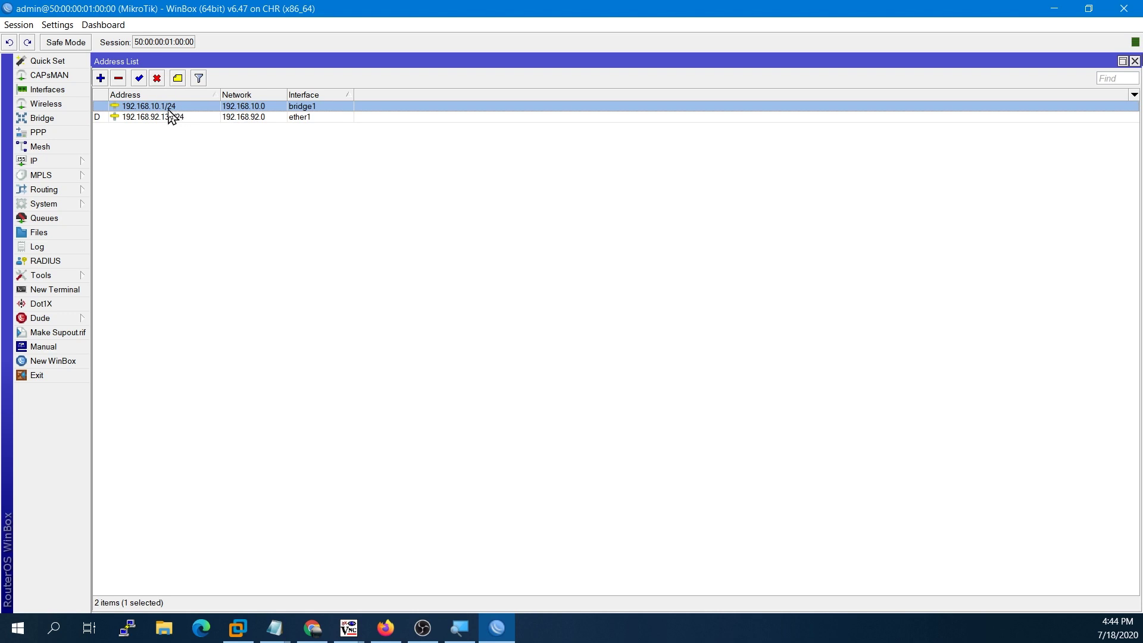
{"action": "left_click", "coordinate": [100, 78]}
{"action": "left_click", "coordinate": [652, 307]}
{"action": "left_click", "coordinate": [603, 315]}
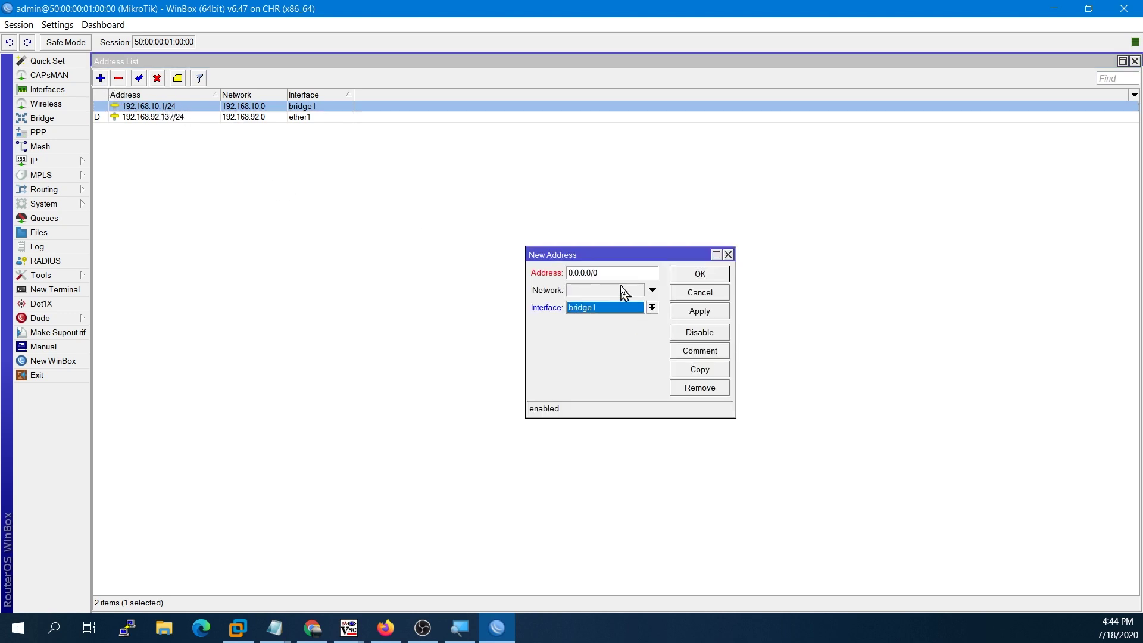
{"action": "left_click", "coordinate": [616, 272]}
{"action": "type", "text": "192.168.12.25/24"}
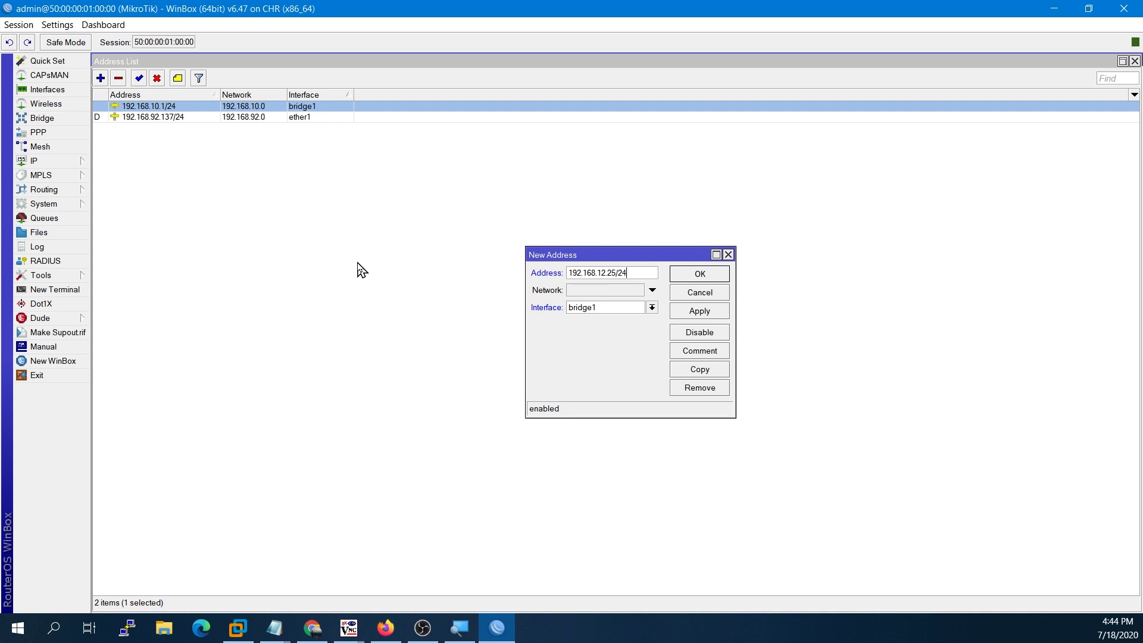
{"action": "key", "text": "Return"}
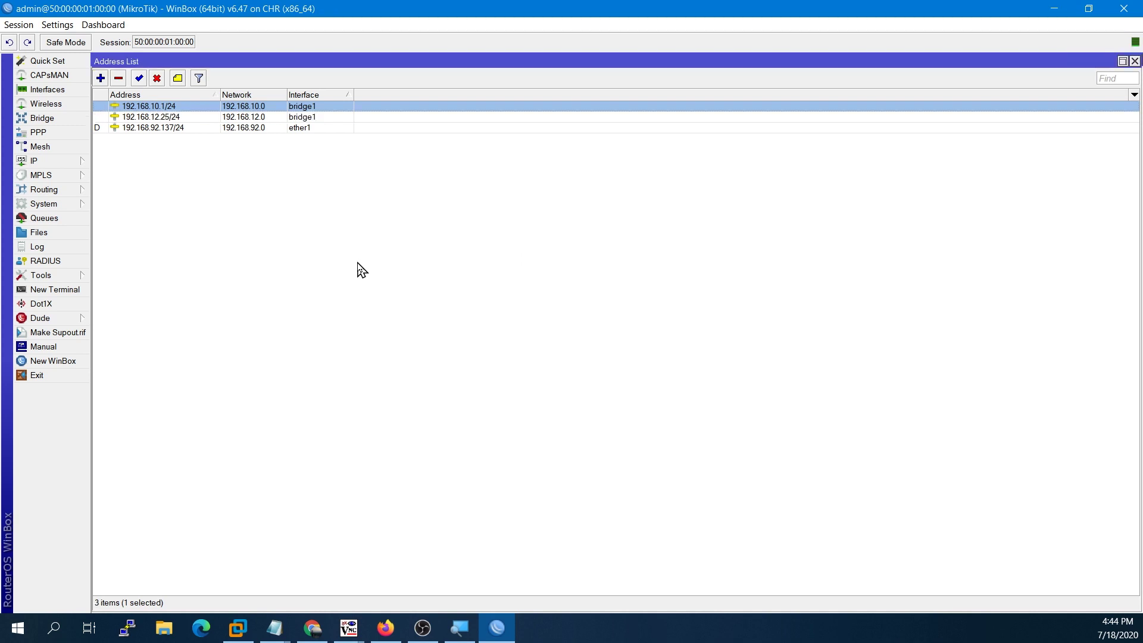
{"action": "left_click", "coordinate": [241, 118]}
{"action": "left_click", "coordinate": [216, 110]}
{"action": "left_click", "coordinate": [217, 118]}
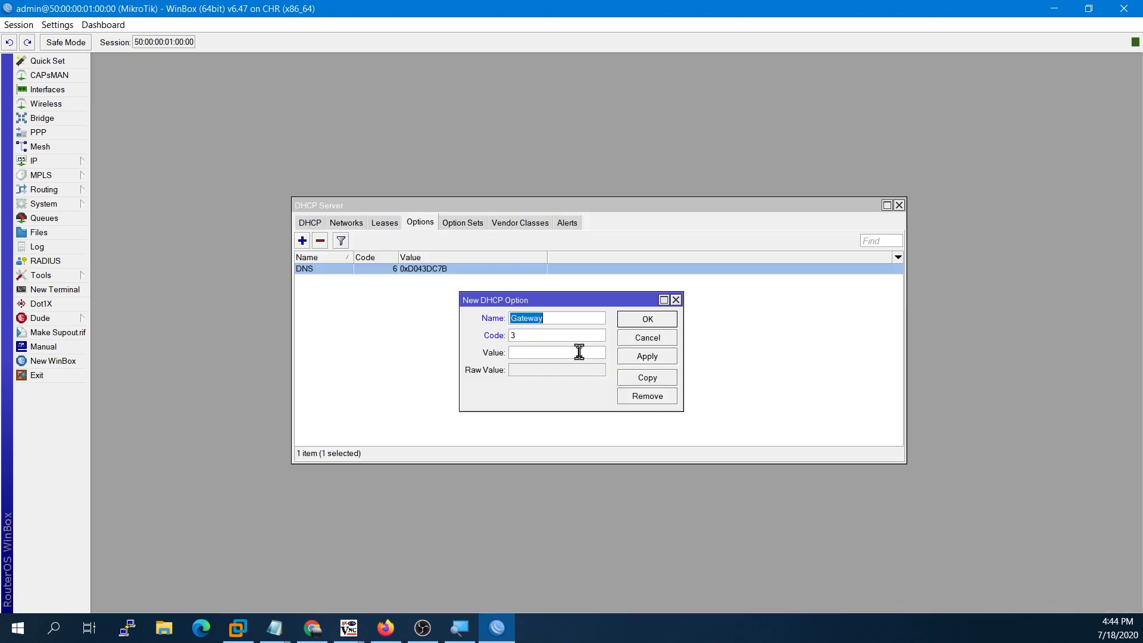
- Convert 192.168.12.25 to hex with the online IP Address to Hex Converter in Firefox and copy the result
{"action": "left_click", "coordinate": [579, 352]}
{"action": "left_click", "coordinate": [398, 622]}
{"action": "left_click", "coordinate": [393, 8]}
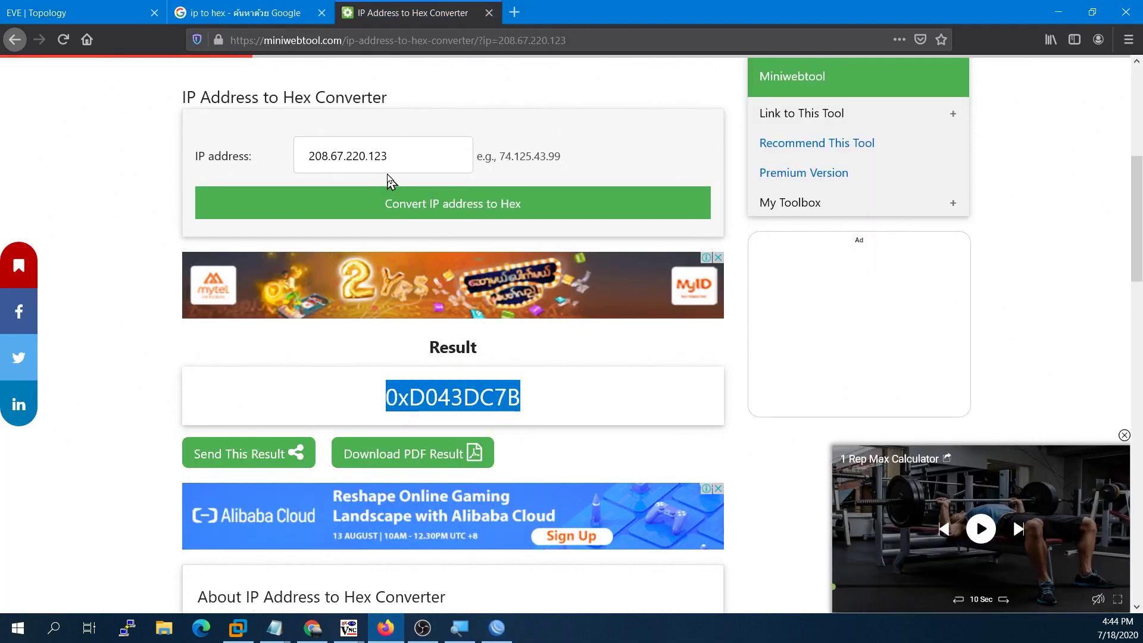
{"action": "left_click", "coordinate": [395, 155]}
{"action": "key", "text": "ctrl+a"}
{"action": "type", "text": "19"}
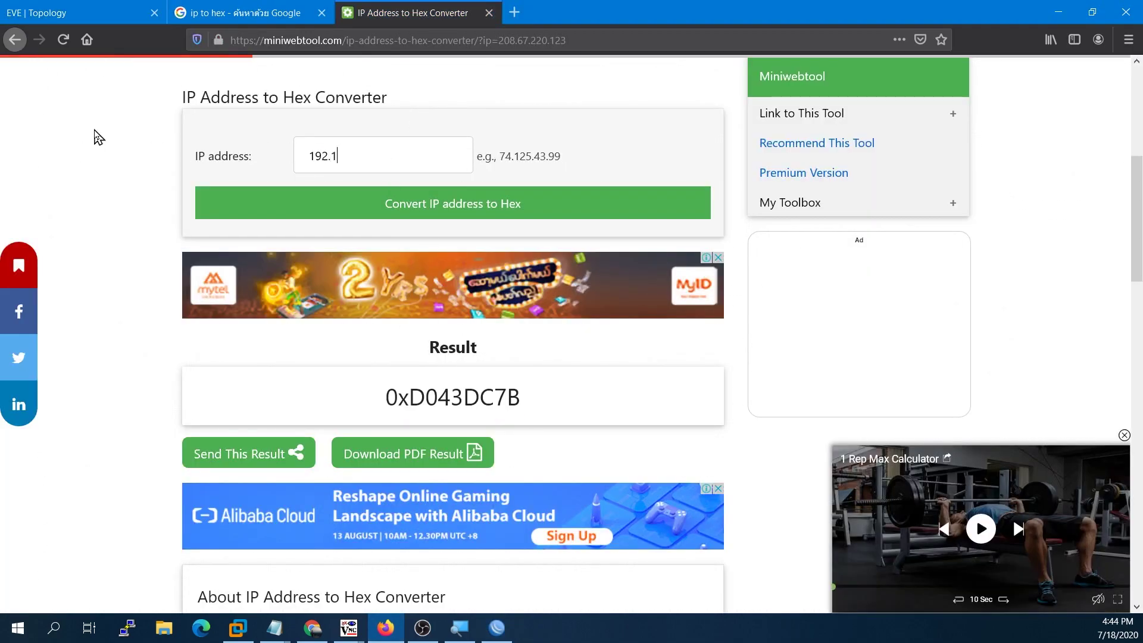
{"action": "type", "text": "2.168.12.25"}
{"action": "key", "text": "Return"}
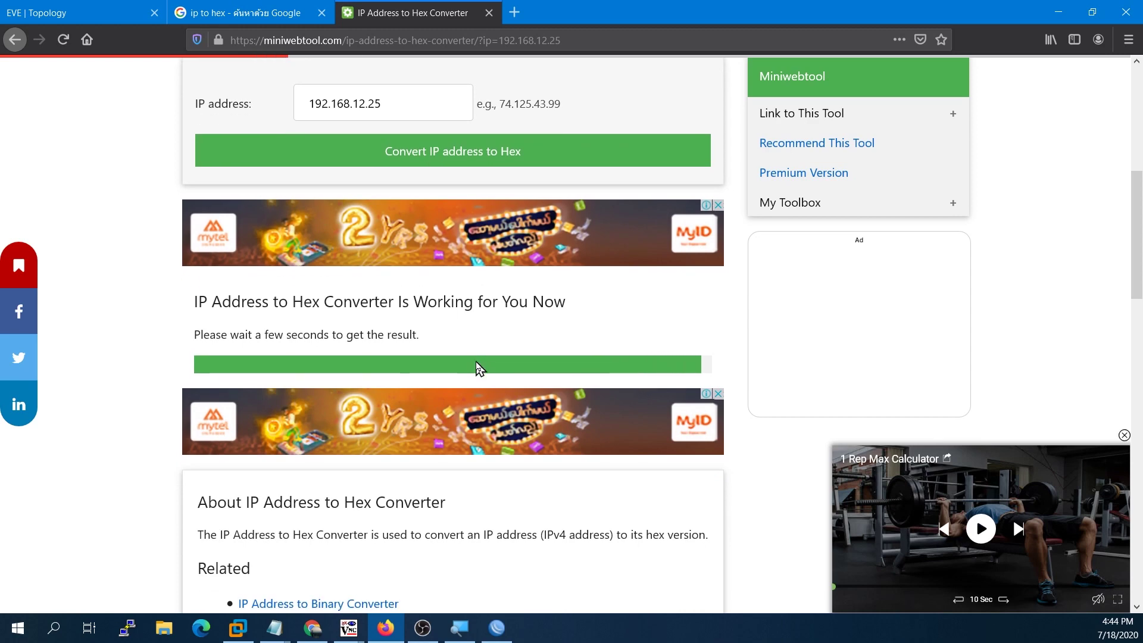
{"action": "left_click_drag", "start_coordinate": [535, 351], "coordinate": [391, 340]}
{"action": "key", "text": "ctrl+c"}
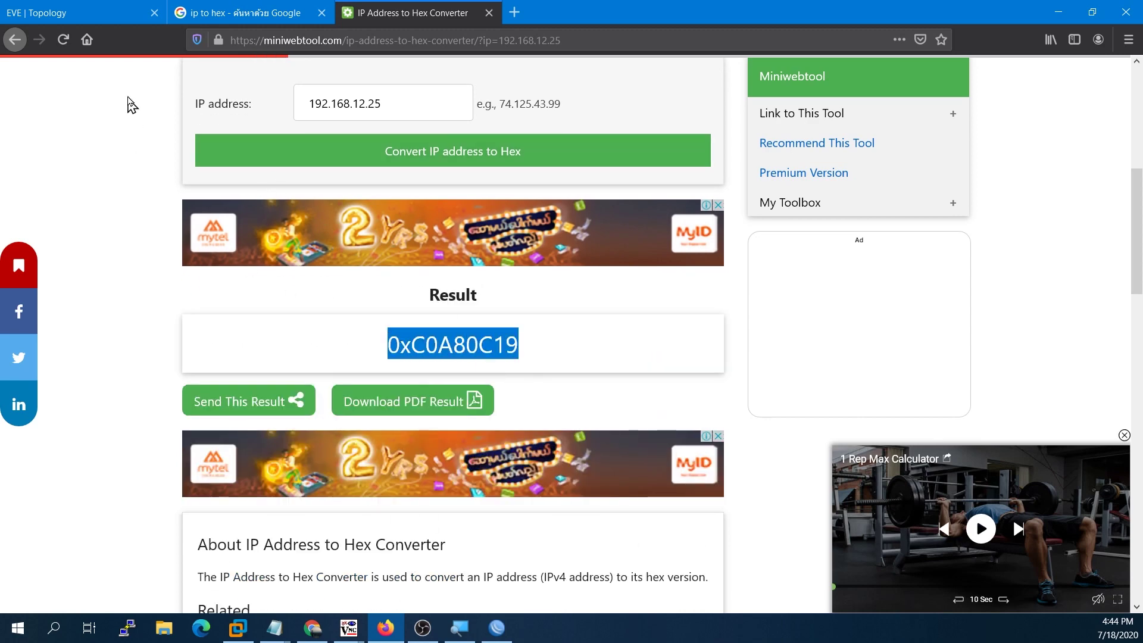
- Back in WinBox, set the Gateway option's value to 0xC0A80C19 and save the option
{"action": "left_click", "coordinate": [83, 12]}
{"action": "left_click", "coordinate": [496, 627]}
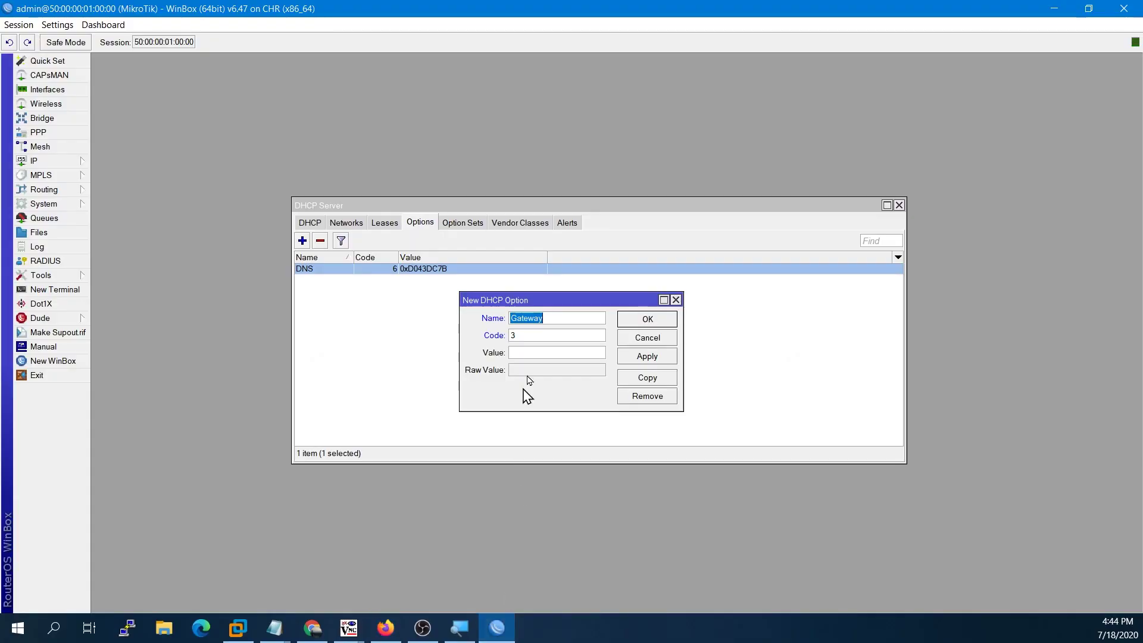
{"action": "left_click", "coordinate": [557, 352]}
{"action": "key", "text": "ctrl+v"}
{"action": "left_click", "coordinate": [647, 355]}
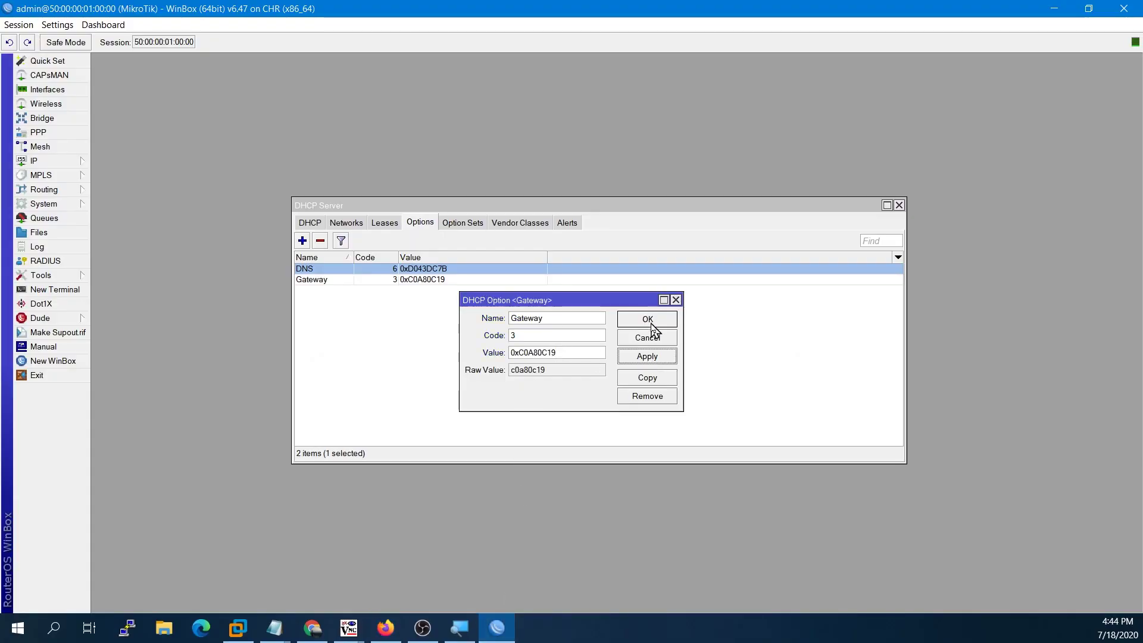
{"action": "left_click", "coordinate": [651, 319]}
{"action": "left_click", "coordinate": [431, 280]}
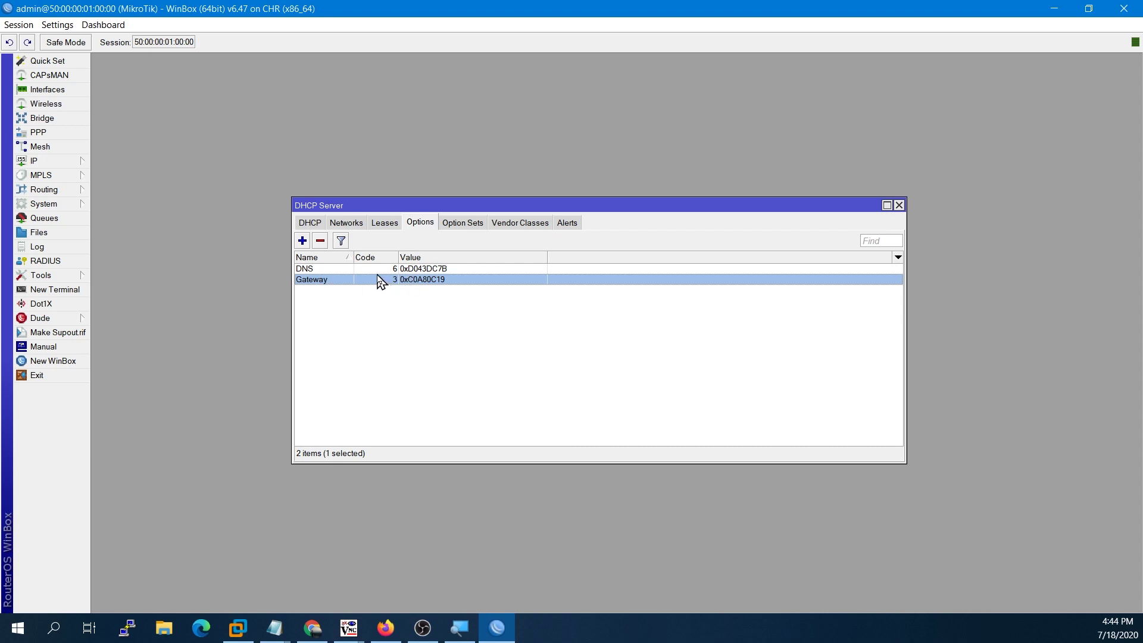
{"action": "left_click", "coordinate": [376, 271]}
{"action": "left_click", "coordinate": [372, 281]}
{"action": "left_click", "coordinate": [363, 273]}
{"action": "left_click", "coordinate": [372, 282]}
{"action": "left_click", "coordinate": [370, 271]}
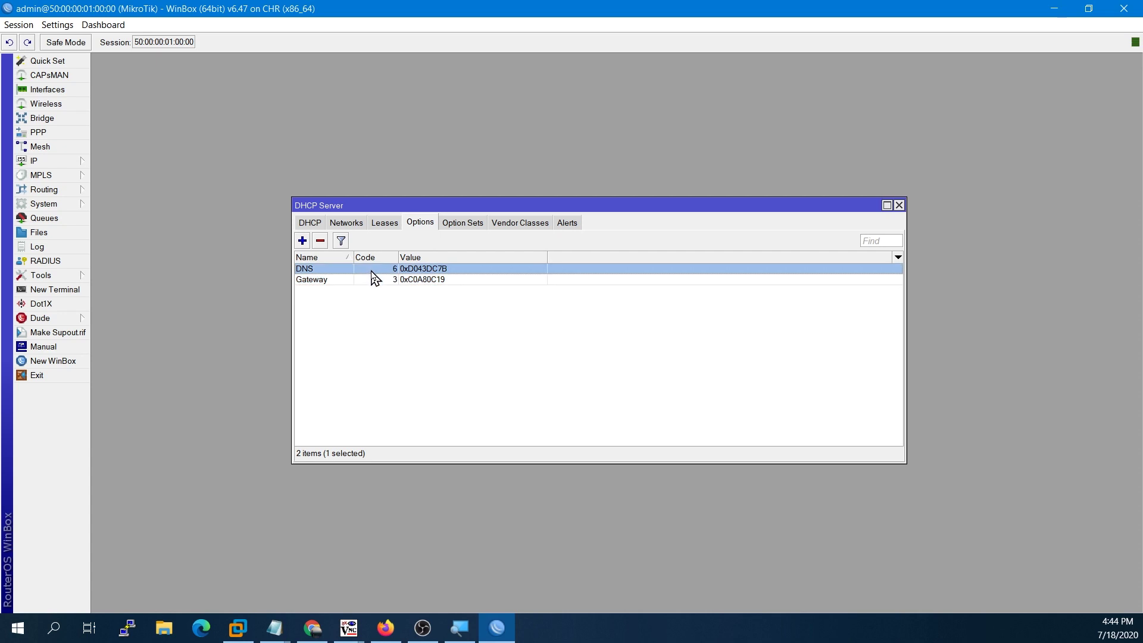
{"action": "left_click", "coordinate": [365, 281]}
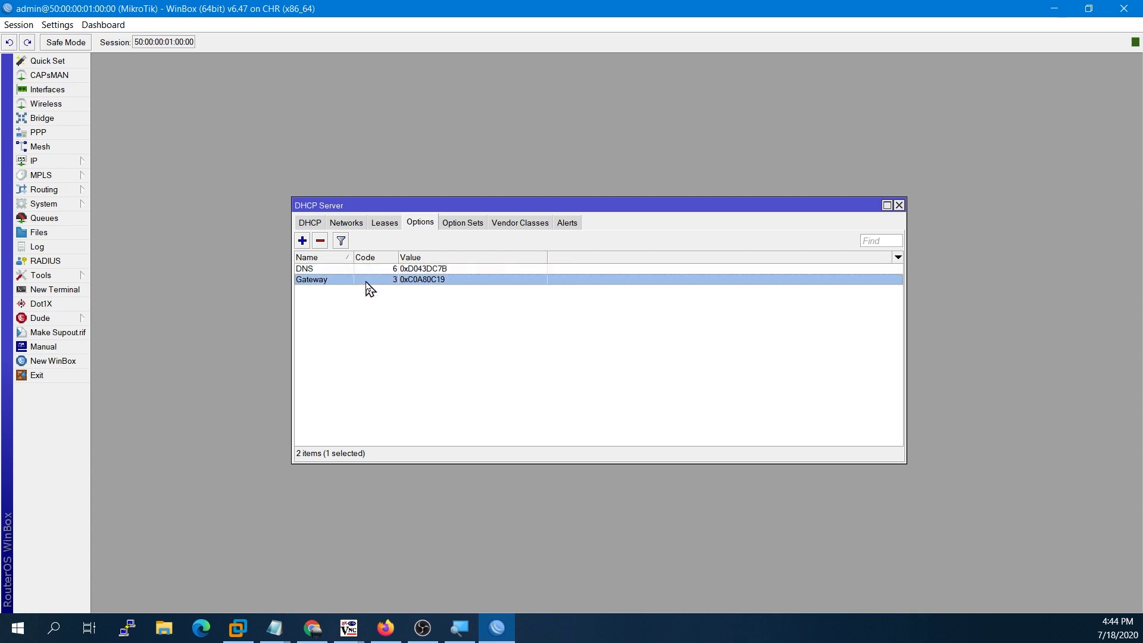
- Create a DHCP option set named Test containing the DNS and Gateway options
{"action": "left_click", "coordinate": [465, 226]}
{"action": "left_click", "coordinate": [302, 241]}
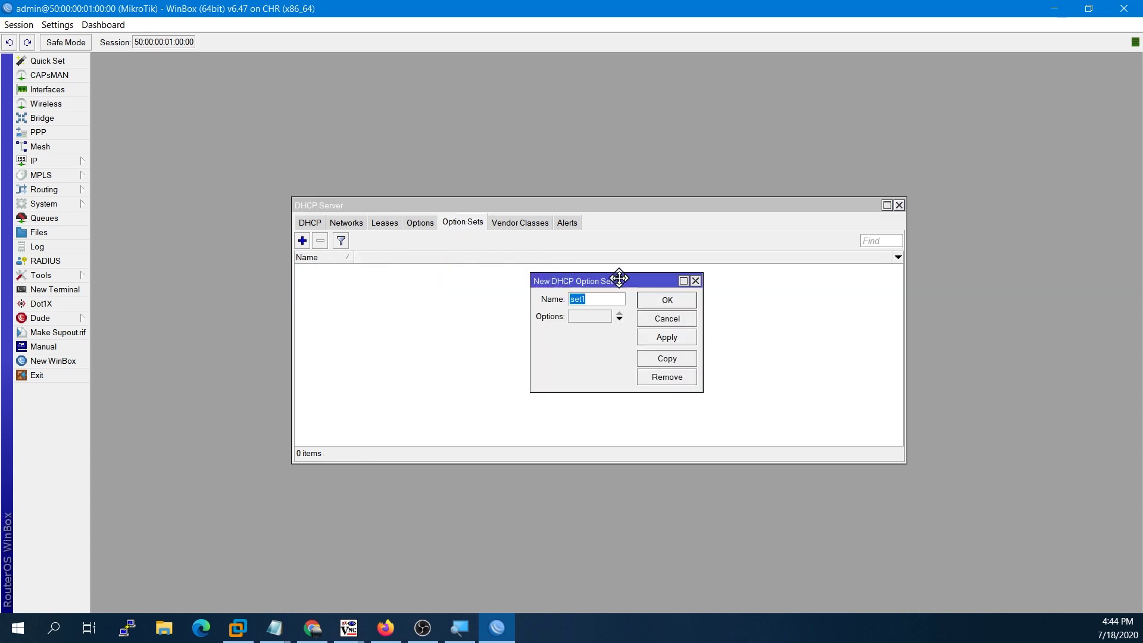
{"action": "left_click_drag", "start_coordinate": [619, 278], "coordinate": [587, 276]}
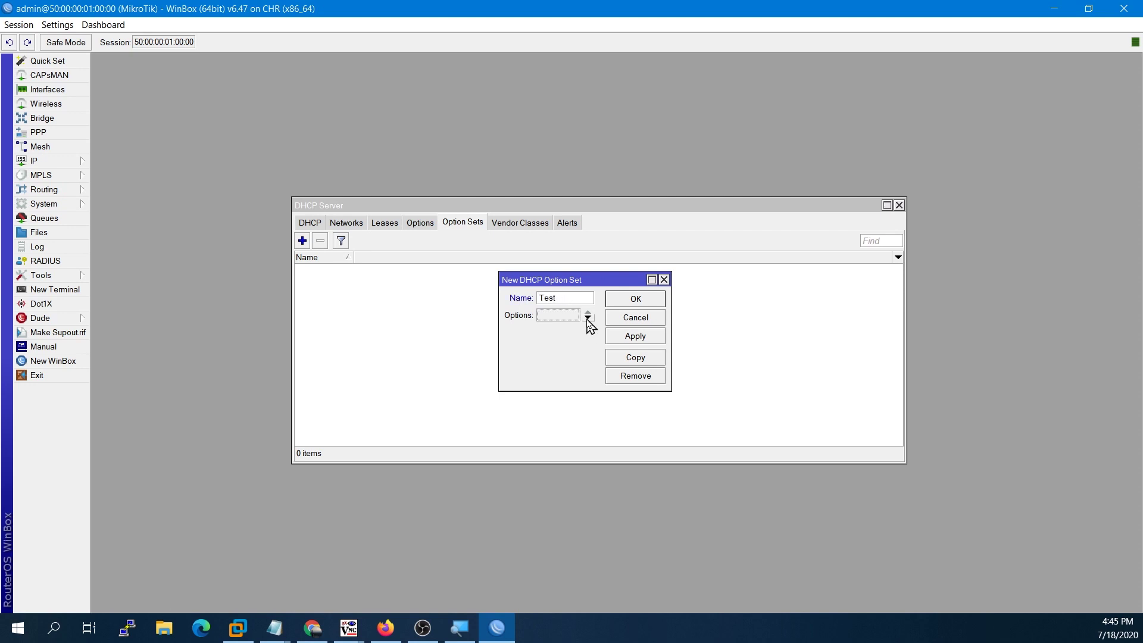
{"action": "left_click", "coordinate": [587, 316]}
{"action": "left_click", "coordinate": [610, 317]}
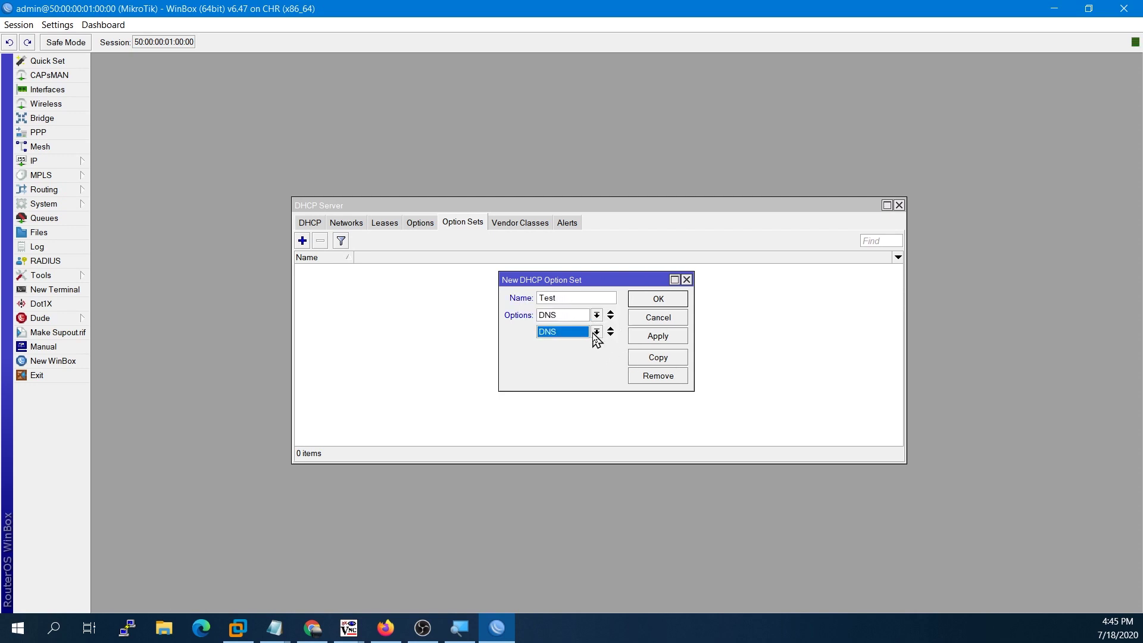
{"action": "left_click", "coordinate": [595, 332]}
{"action": "left_click", "coordinate": [579, 355]}
{"action": "left_click", "coordinate": [650, 337]}
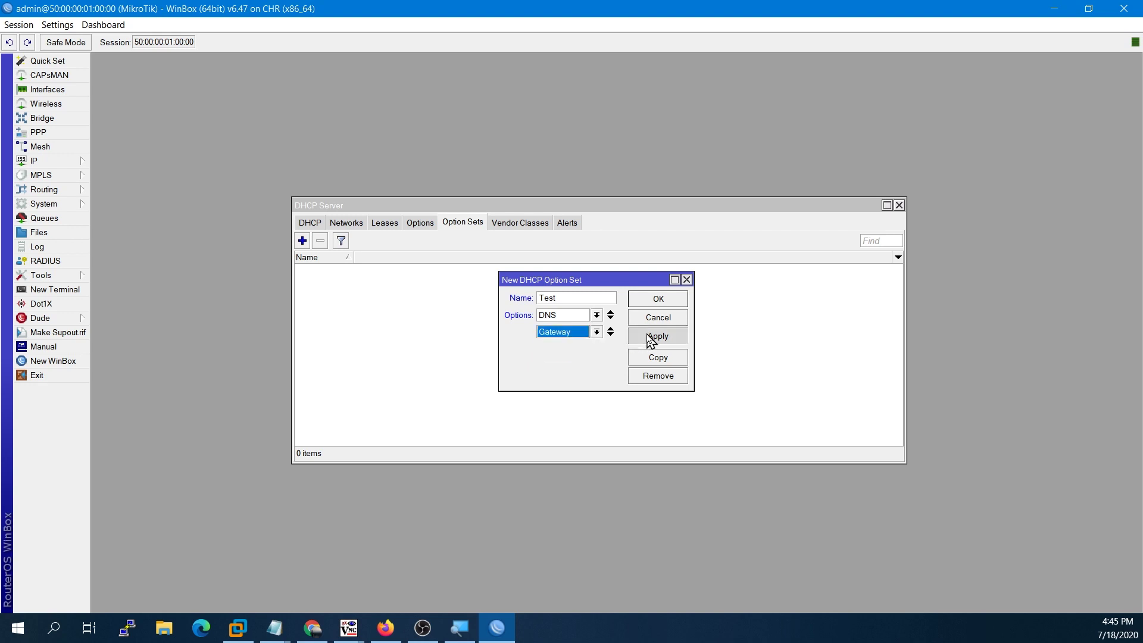
{"action": "left_click", "coordinate": [658, 298]}
- Try applying the Test option set to the static lease for 192.168.10.253
{"action": "left_click", "coordinate": [386, 222]}
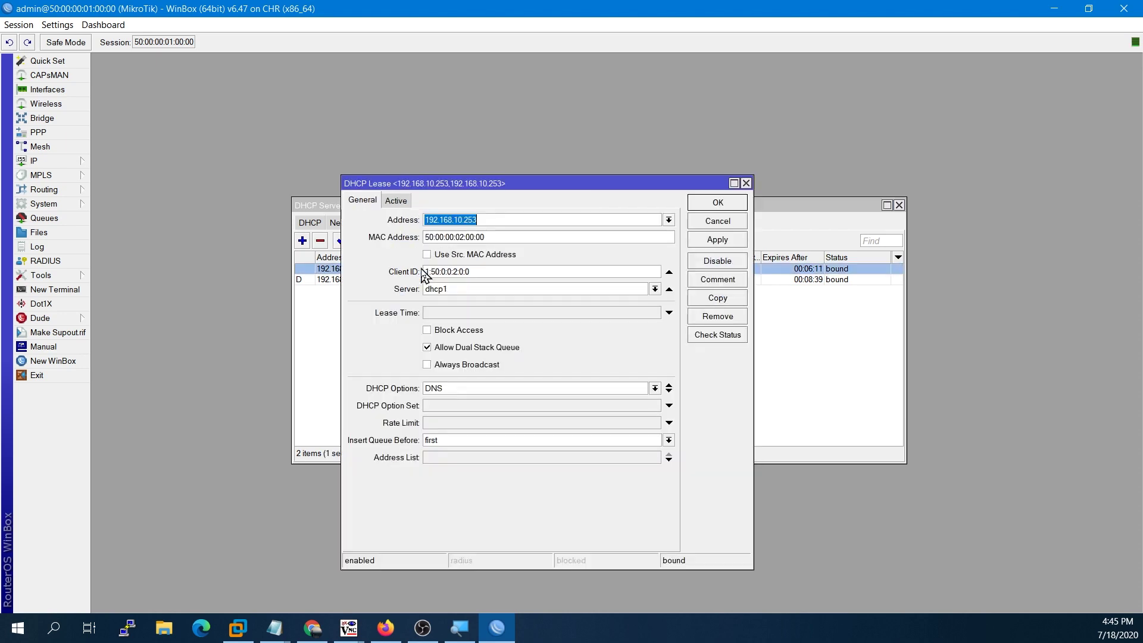
{"action": "double_click", "coordinate": [426, 269]}
{"action": "left_click", "coordinate": [434, 407]}
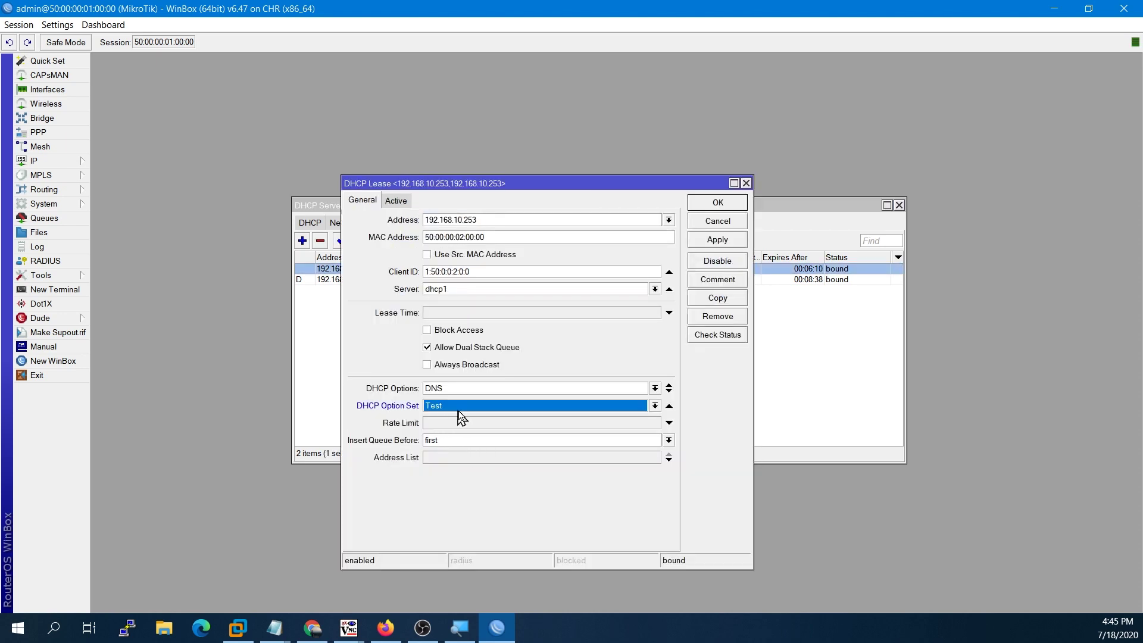
{"action": "left_click", "coordinate": [669, 405]}
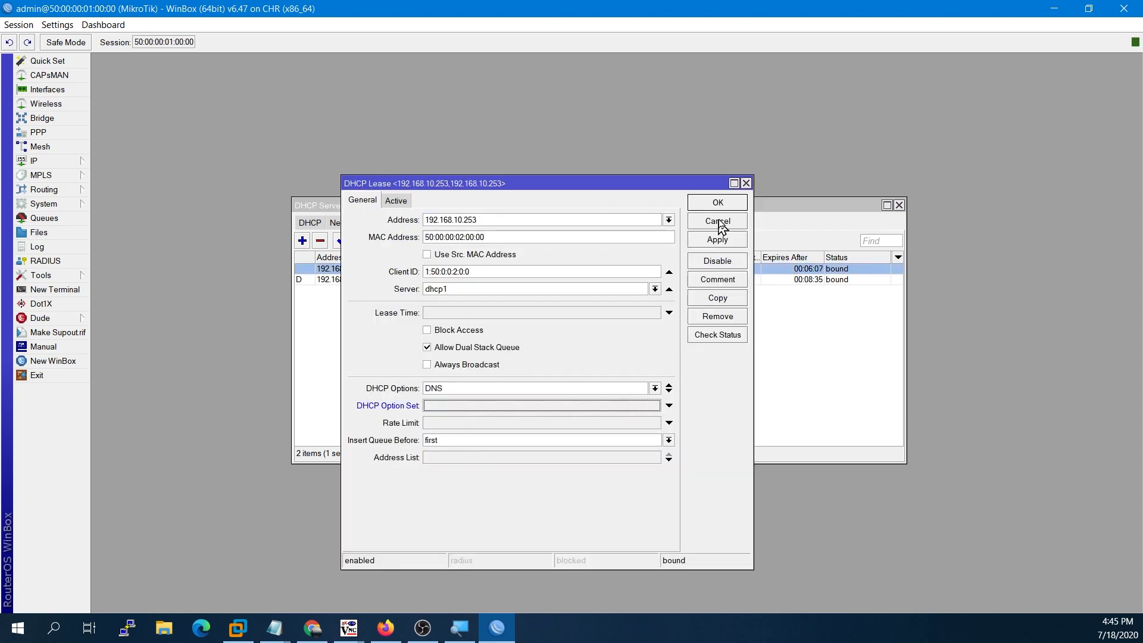
{"action": "left_click", "coordinate": [720, 202]}
{"action": "left_click", "coordinate": [460, 269]}
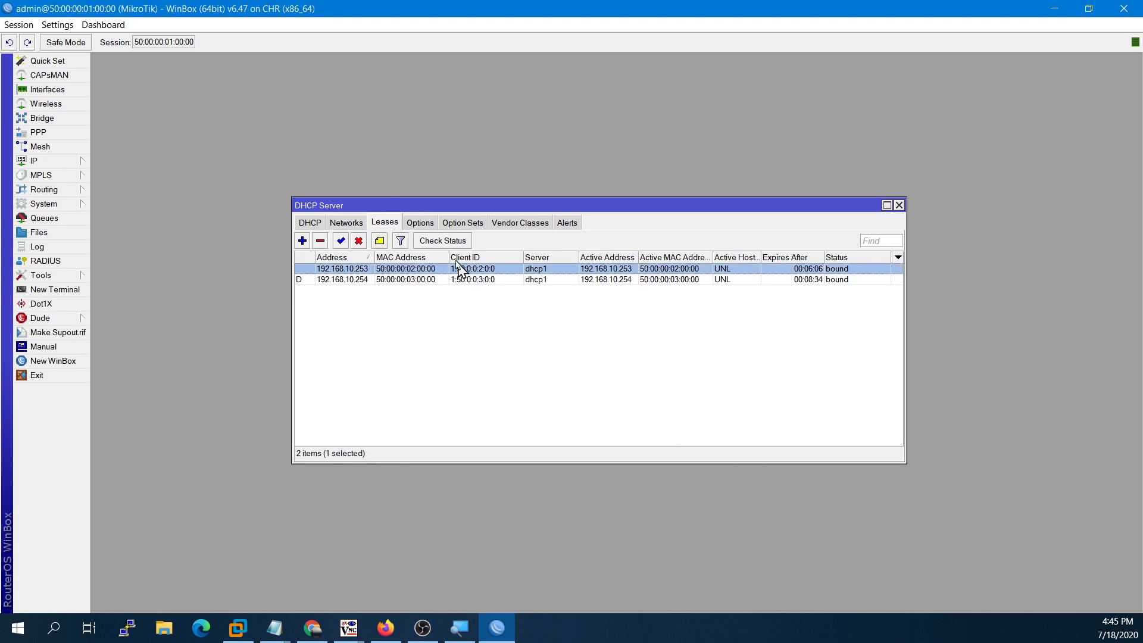
{"action": "left_click", "coordinate": [462, 223]}
{"action": "left_click", "coordinate": [415, 269]}
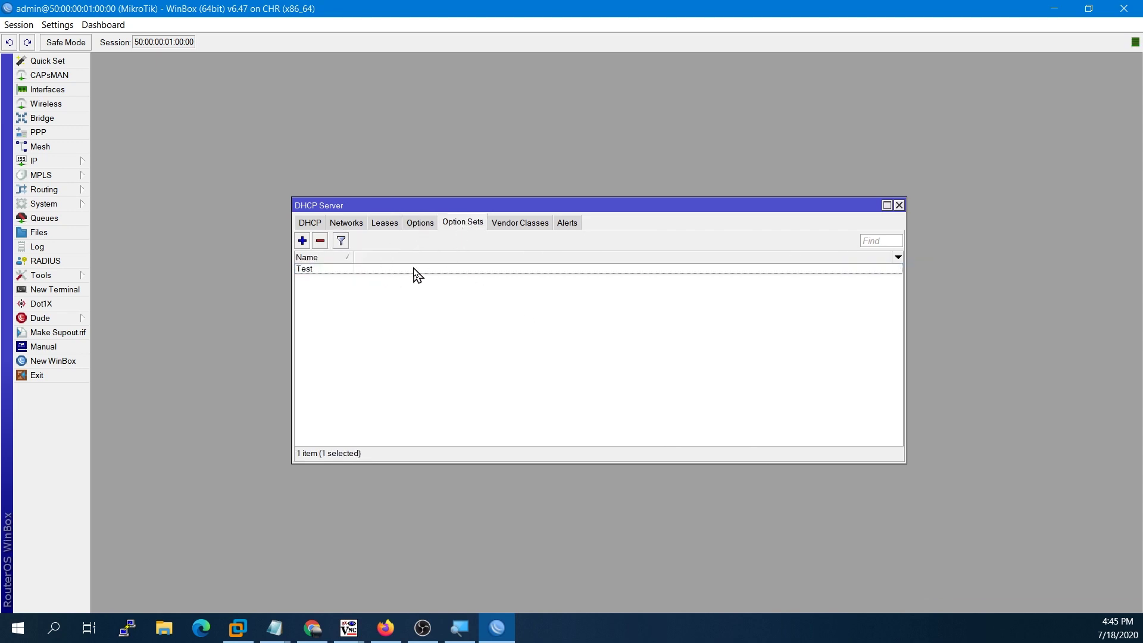
{"action": "left_click", "coordinate": [422, 225]}
{"action": "left_click", "coordinate": [385, 224]}
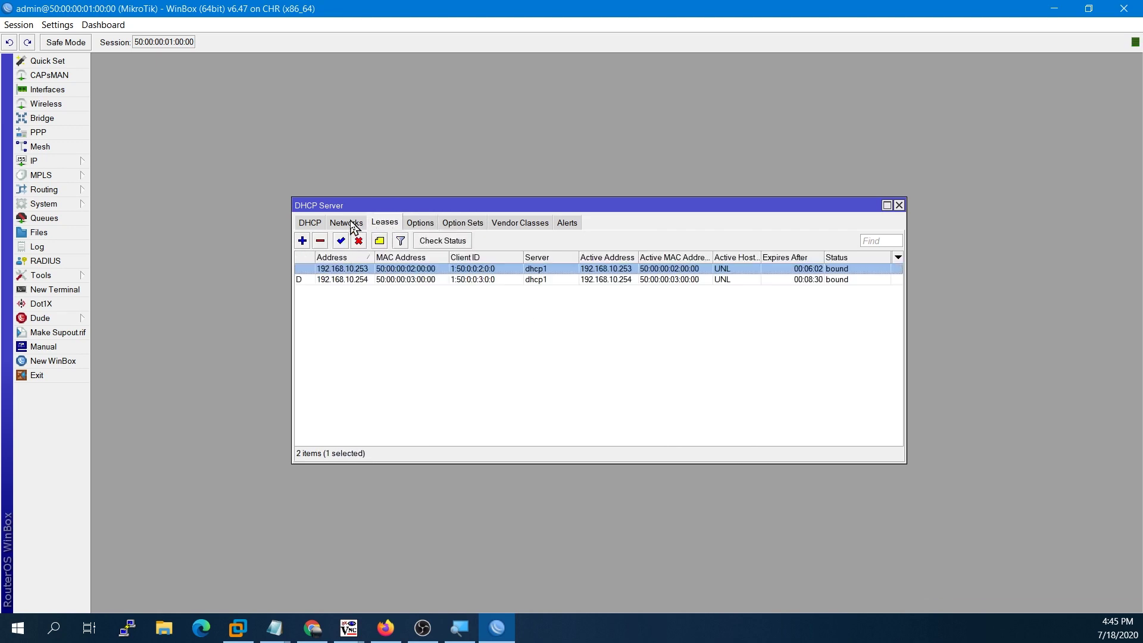
- Remove the gateway from the 192.168.10.0/24 DHCP network and save the network entry
{"action": "left_click", "coordinate": [349, 223]}
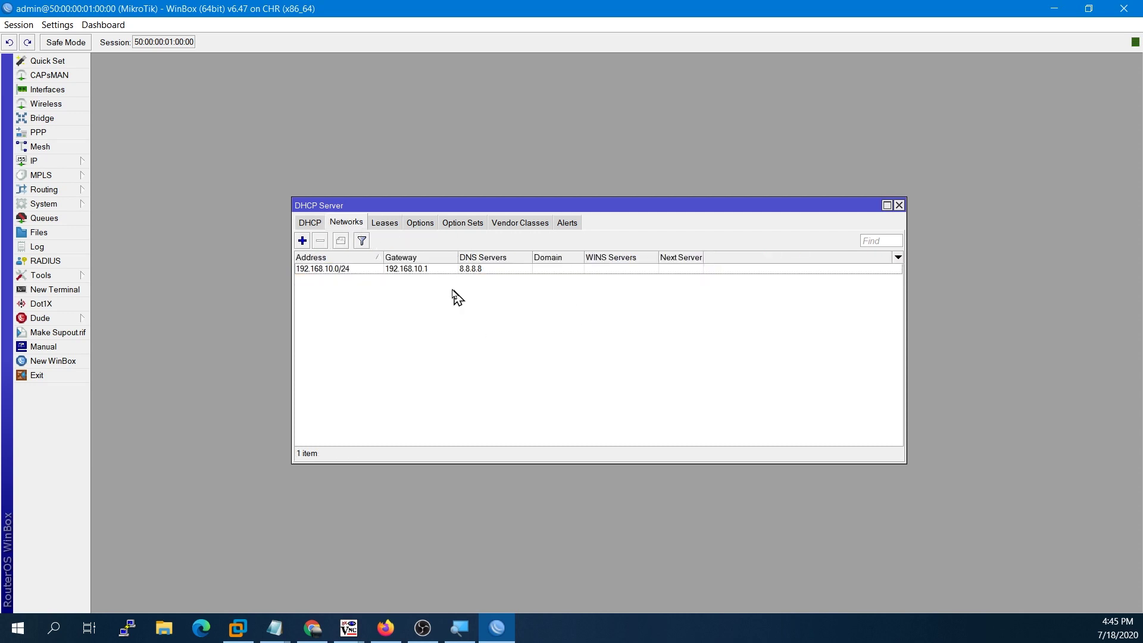
{"action": "double_click", "coordinate": [429, 269]}
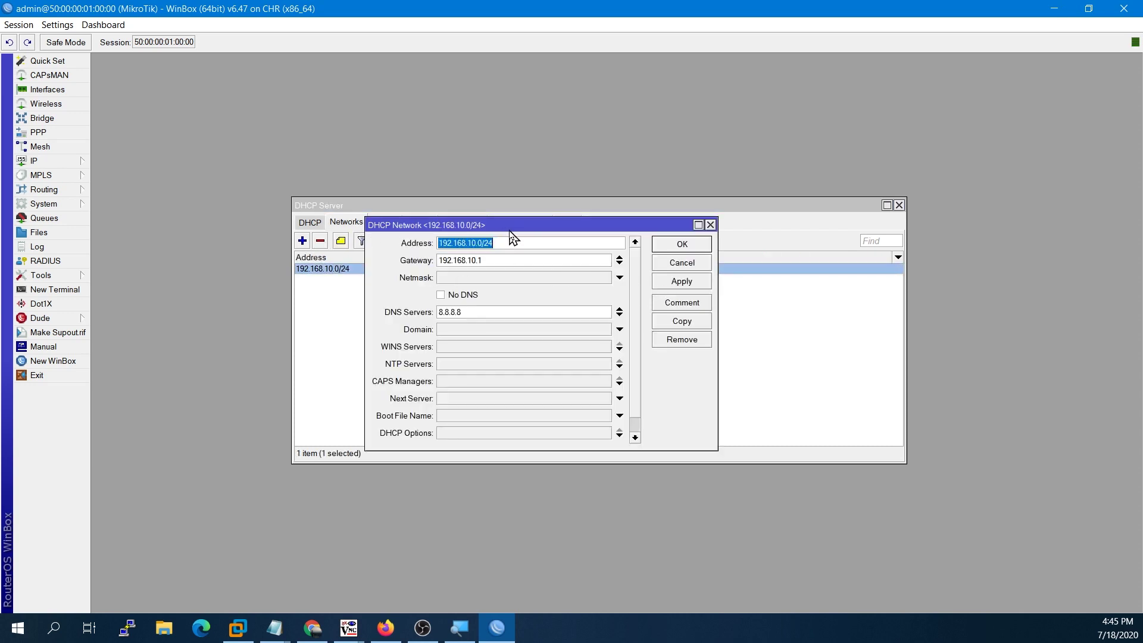
{"action": "left_click_drag", "start_coordinate": [514, 224], "coordinate": [559, 201]}
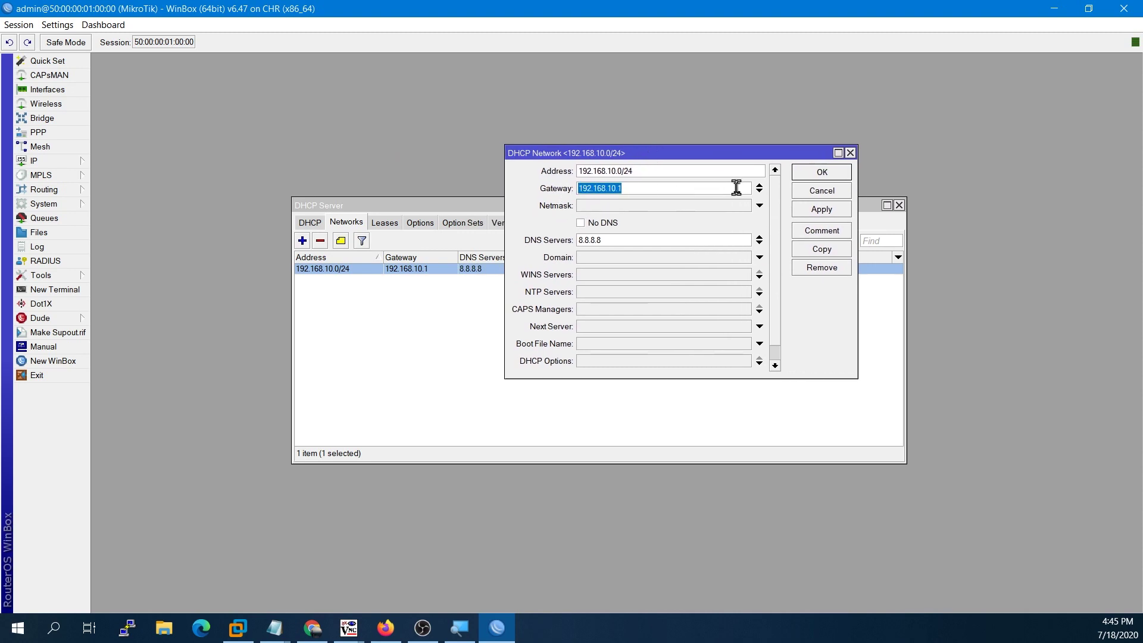
{"action": "left_click", "coordinate": [759, 185]}
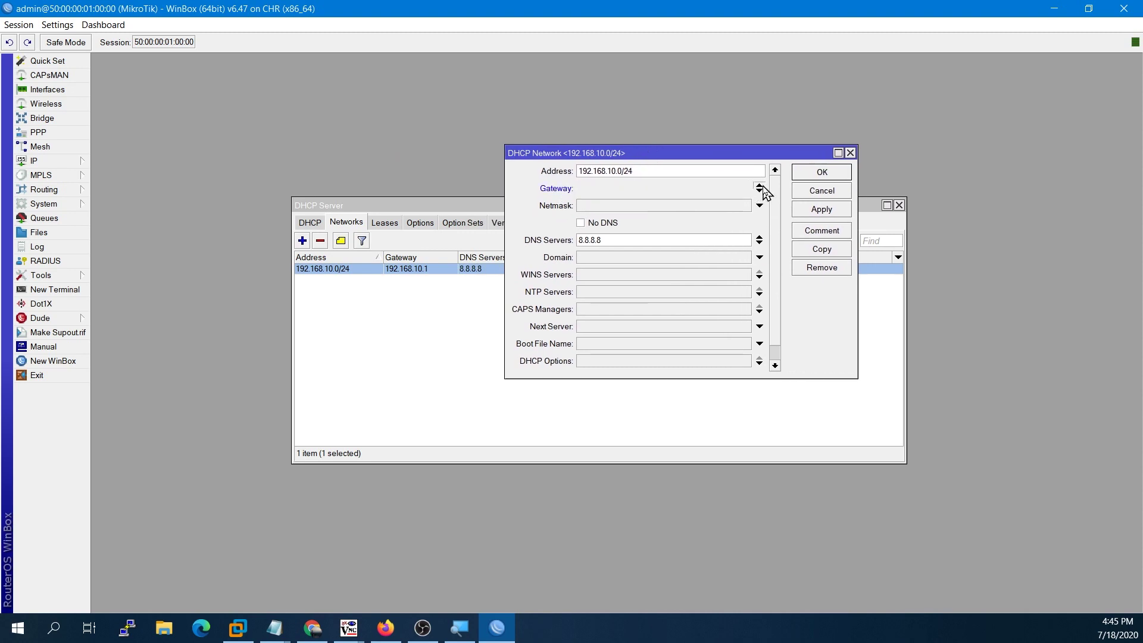
{"action": "left_click", "coordinate": [822, 209]}
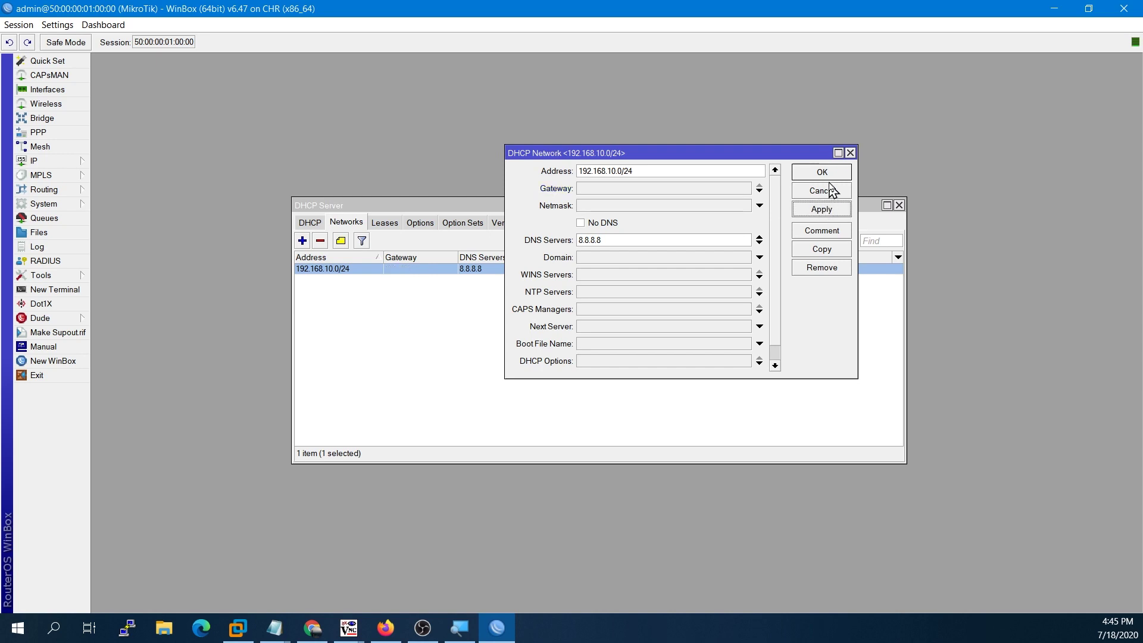
{"action": "left_click", "coordinate": [831, 173]}
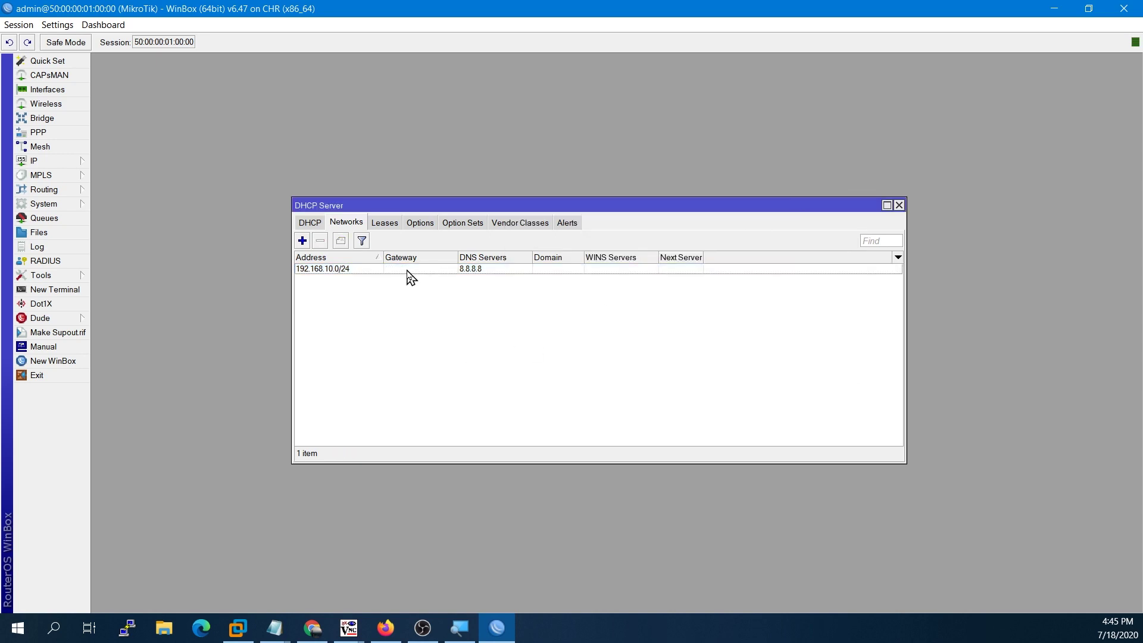
{"action": "left_click", "coordinate": [310, 225]}
{"action": "left_click", "coordinate": [348, 222]}
{"action": "left_click", "coordinate": [375, 269]}
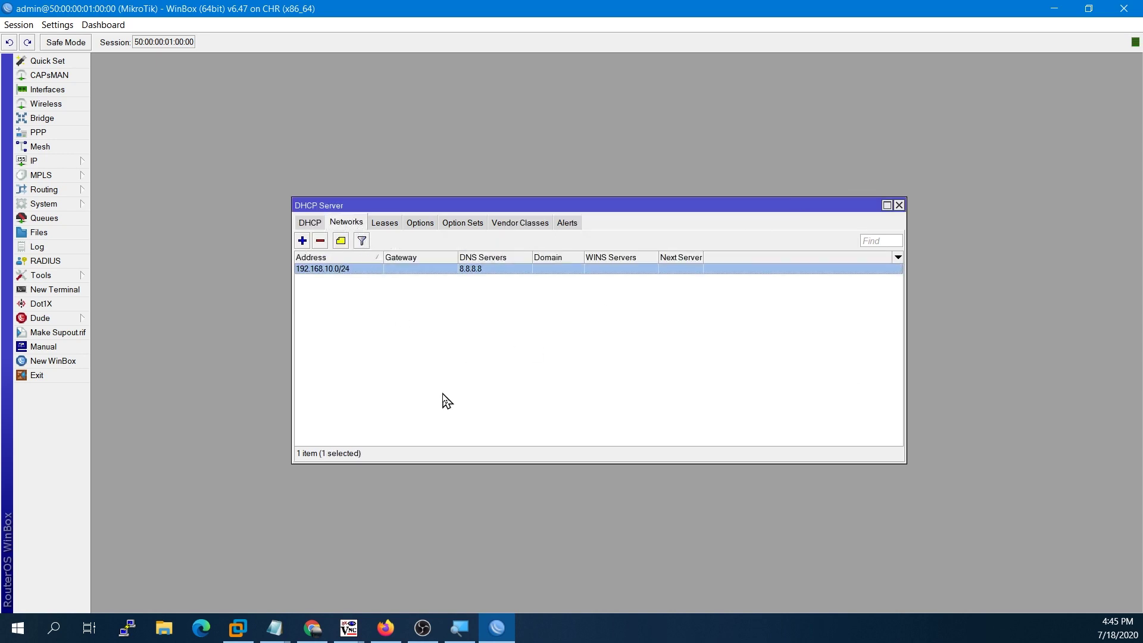
- Switch to the Win2 virtual machine and release and renew its IP address with ipconfig /release and ipconfig /renew
{"action": "left_click", "coordinate": [355, 626]}
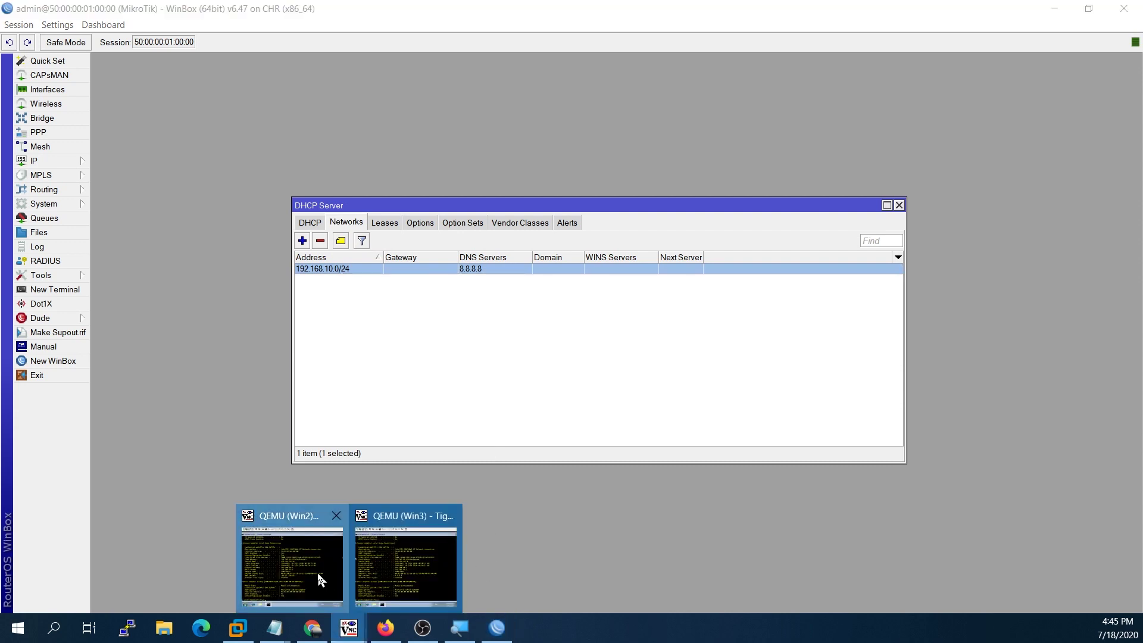
{"action": "left_click", "coordinate": [319, 581]}
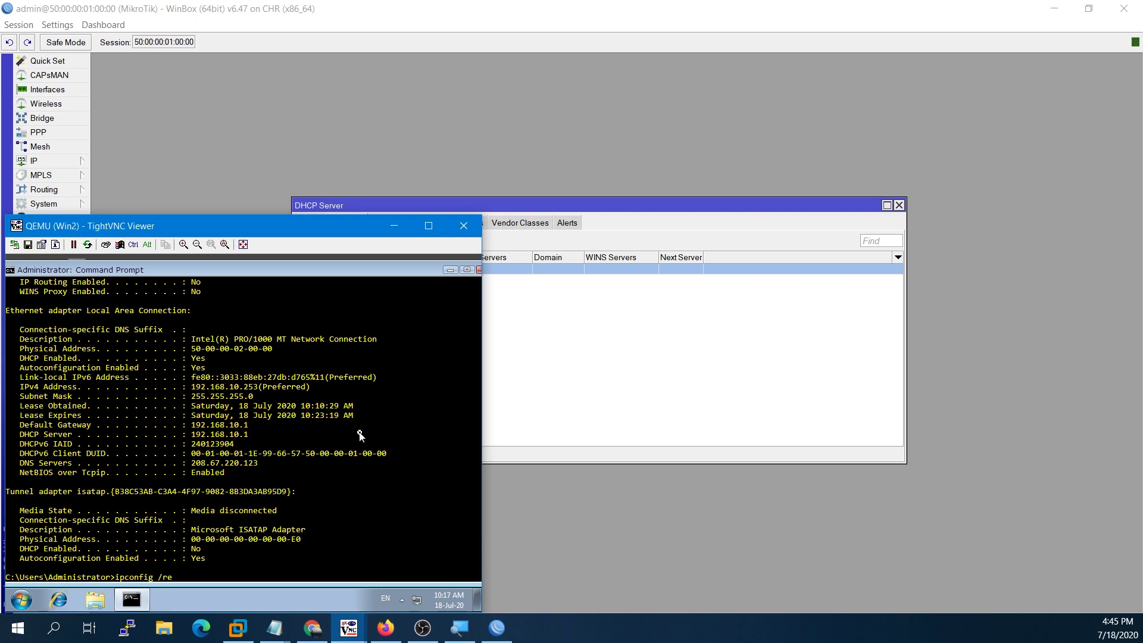
{"action": "key", "text": "Return"}
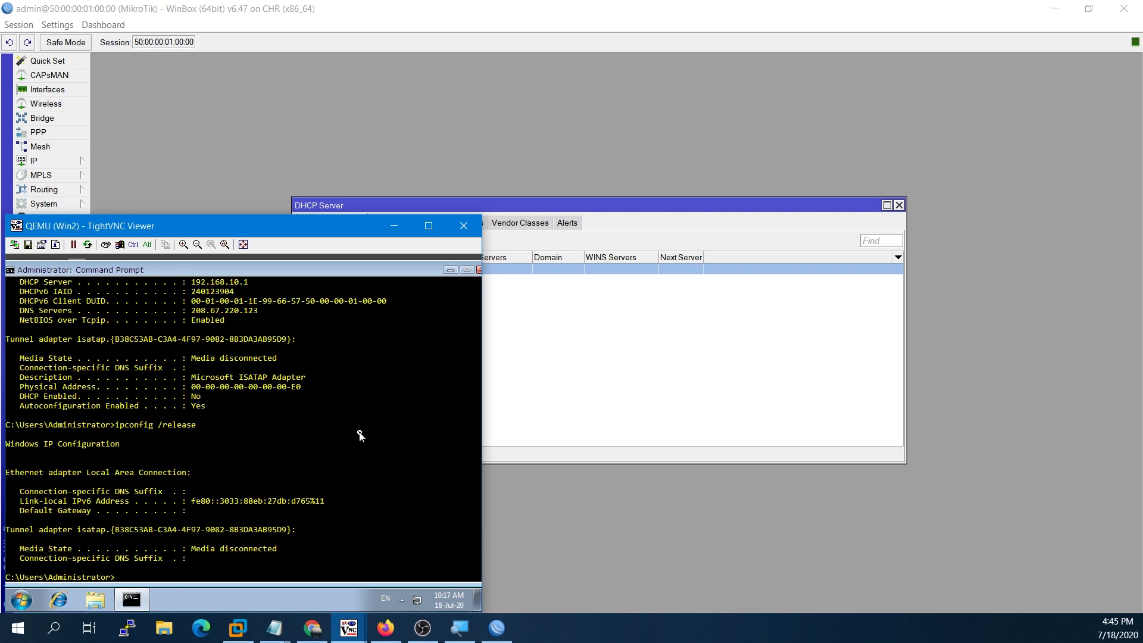
{"action": "key", "text": "Up"}
{"action": "key", "text": "Up"}
{"action": "key", "text": "Return"}
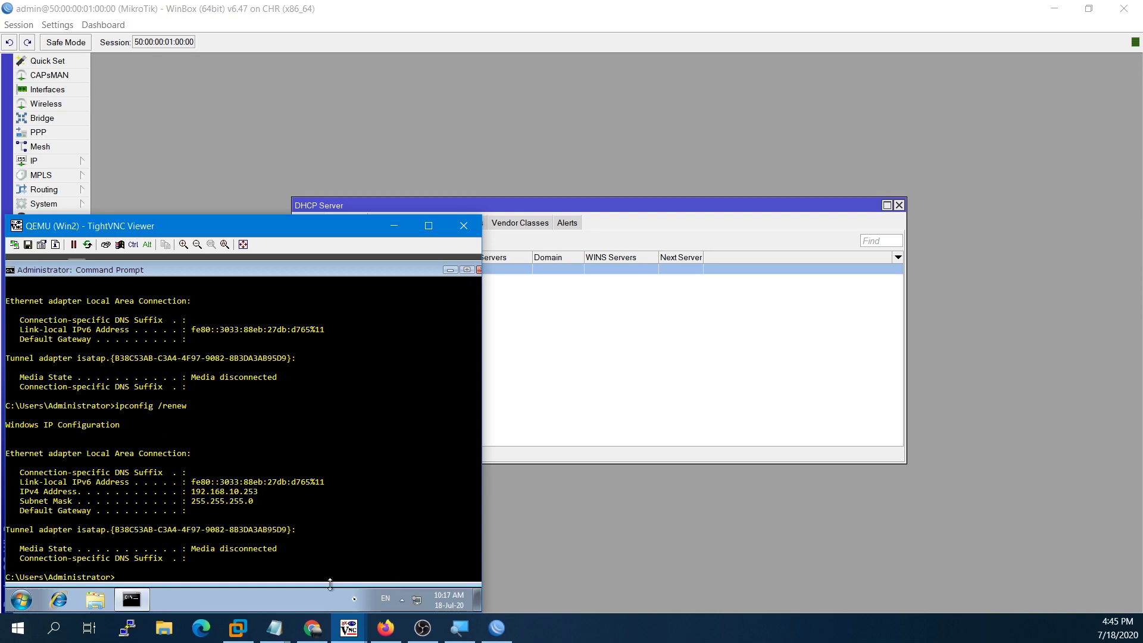
- Bring up the Win3 virtual machine and examine its gateway and DNS settings in the ipconfig output
{"action": "mouse_move", "coordinate": [349, 628]}
{"action": "left_click", "coordinate": [415, 560]}
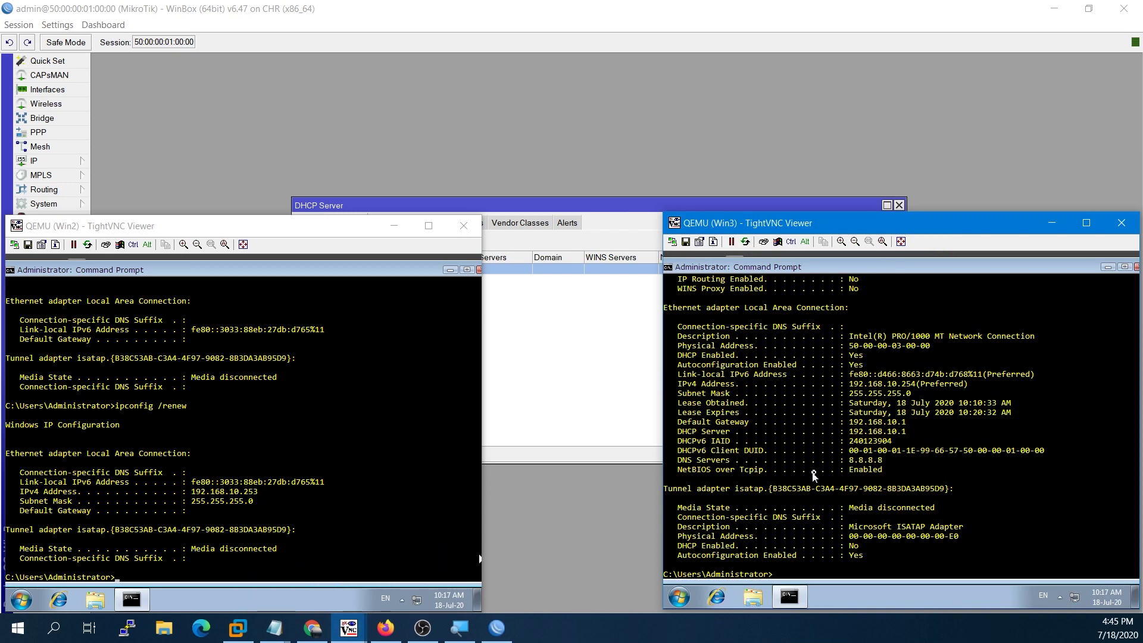
{"action": "scroll", "coordinate": [843, 478], "scroll_direction": "up", "scroll_amount": 1}
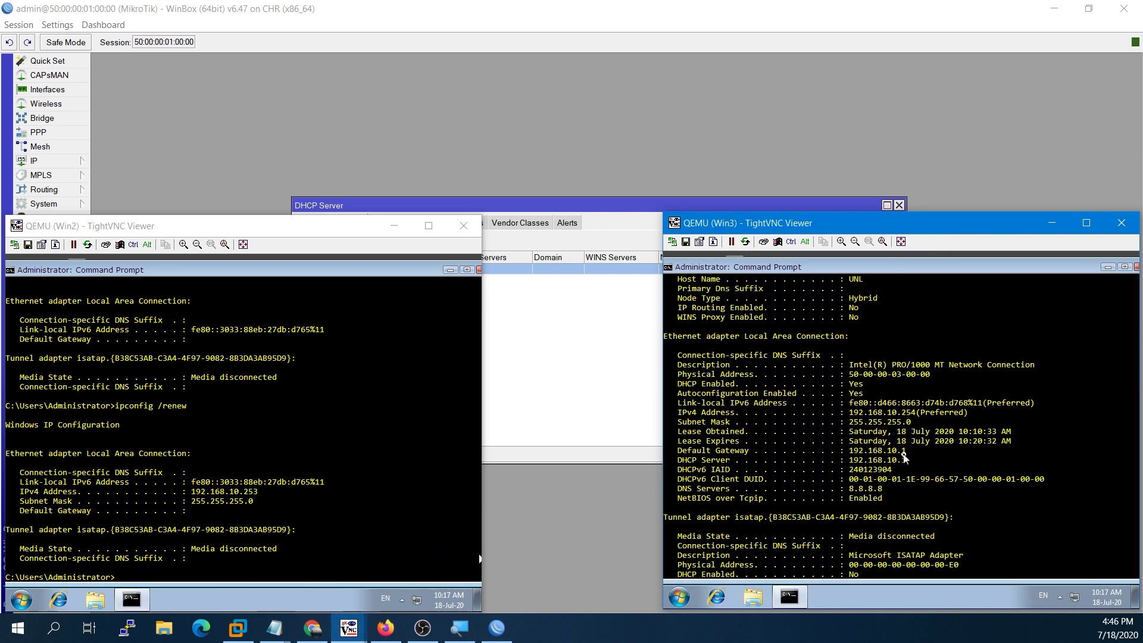
{"action": "scroll", "coordinate": [839, 457], "scroll_direction": "down", "scroll_amount": 2}
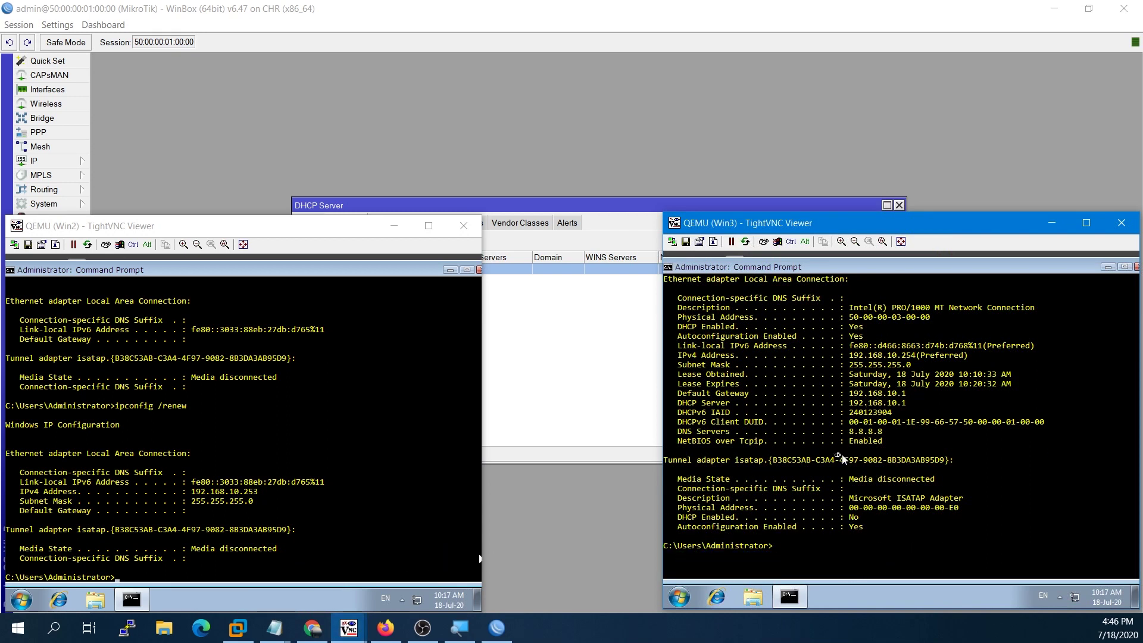
{"action": "left_click", "coordinate": [248, 467]}
- Back in WinBox, set the DHCP option of the 192.168.10.253 lease to Gateway and save the lease
{"action": "left_click", "coordinate": [562, 383]}
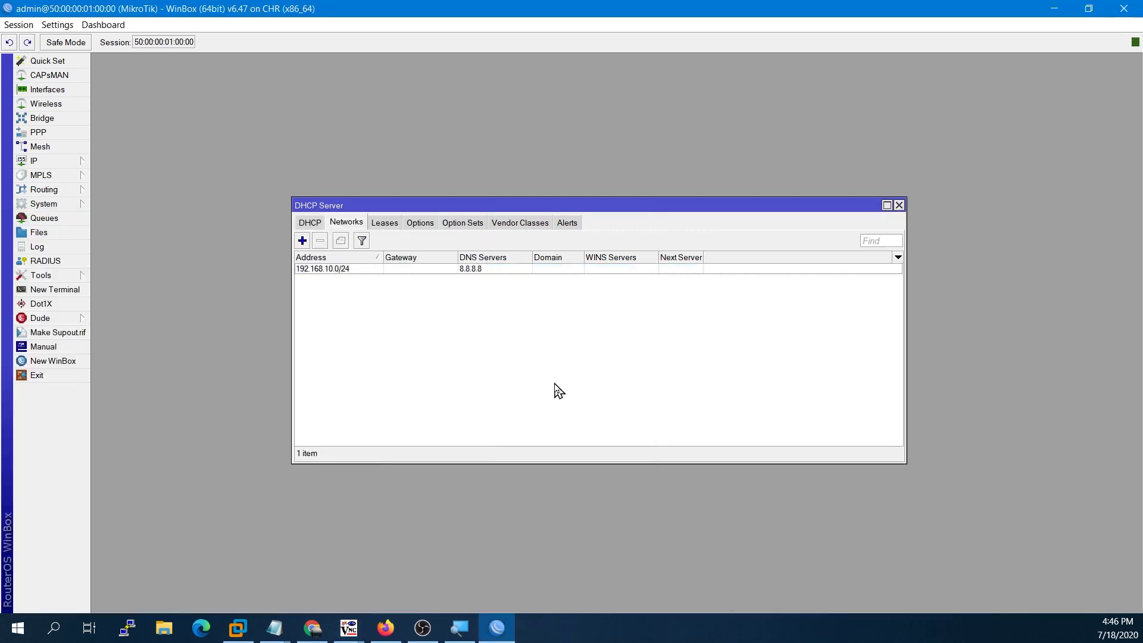
{"action": "left_click", "coordinate": [400, 272]}
{"action": "left_click", "coordinate": [385, 224]}
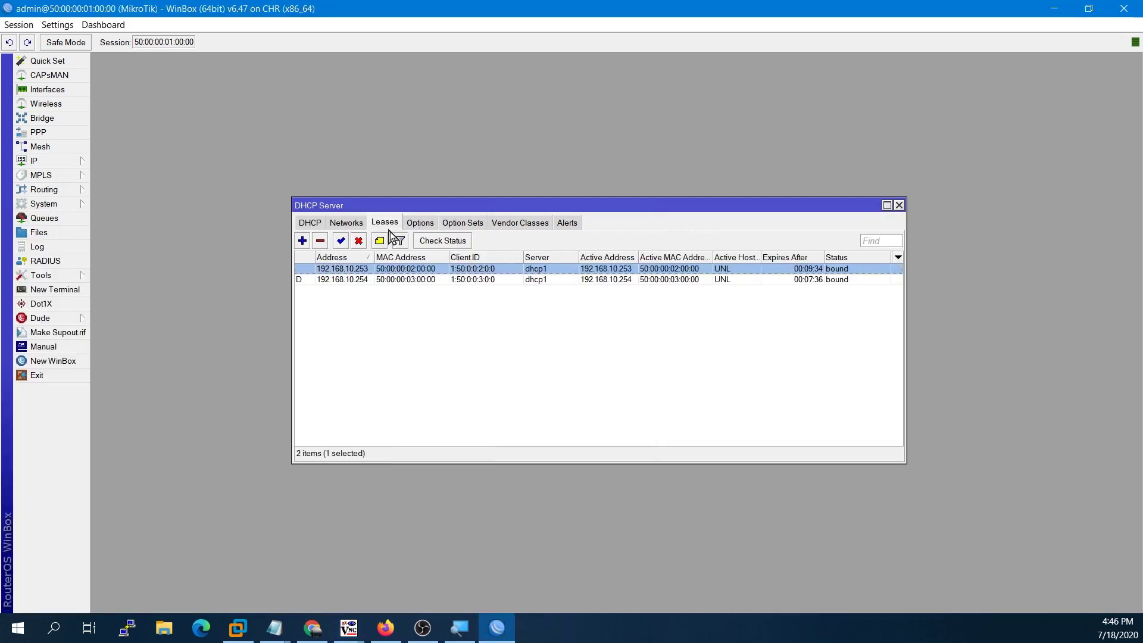
{"action": "double_click", "coordinate": [399, 269]}
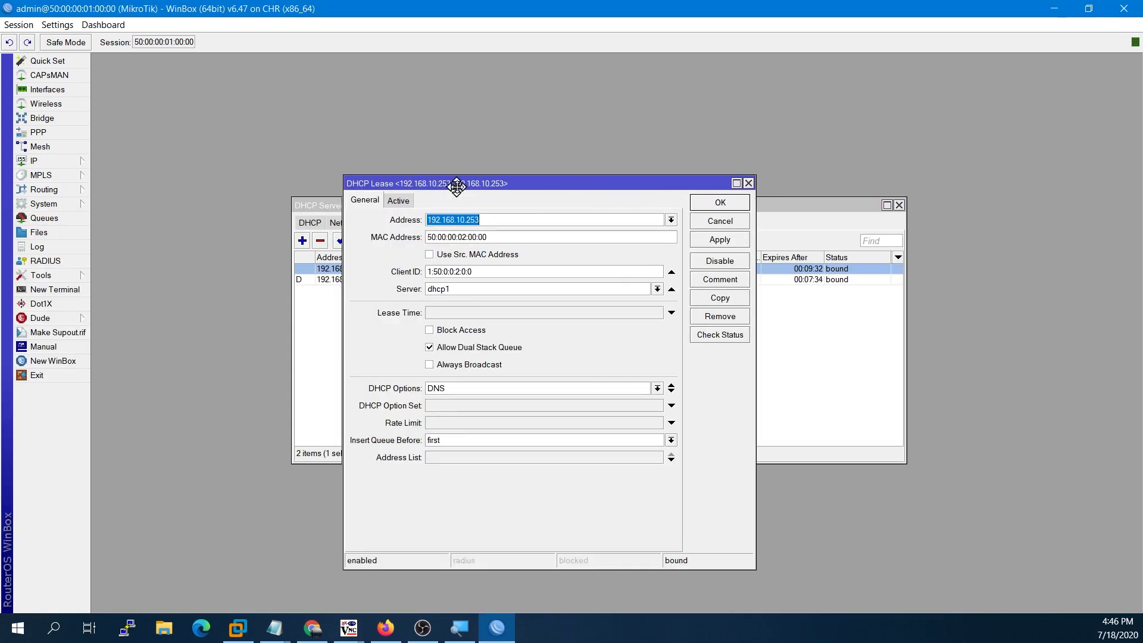
{"action": "left_click_drag", "start_coordinate": [455, 182], "coordinate": [480, 157]}
{"action": "left_click", "coordinate": [679, 363]}
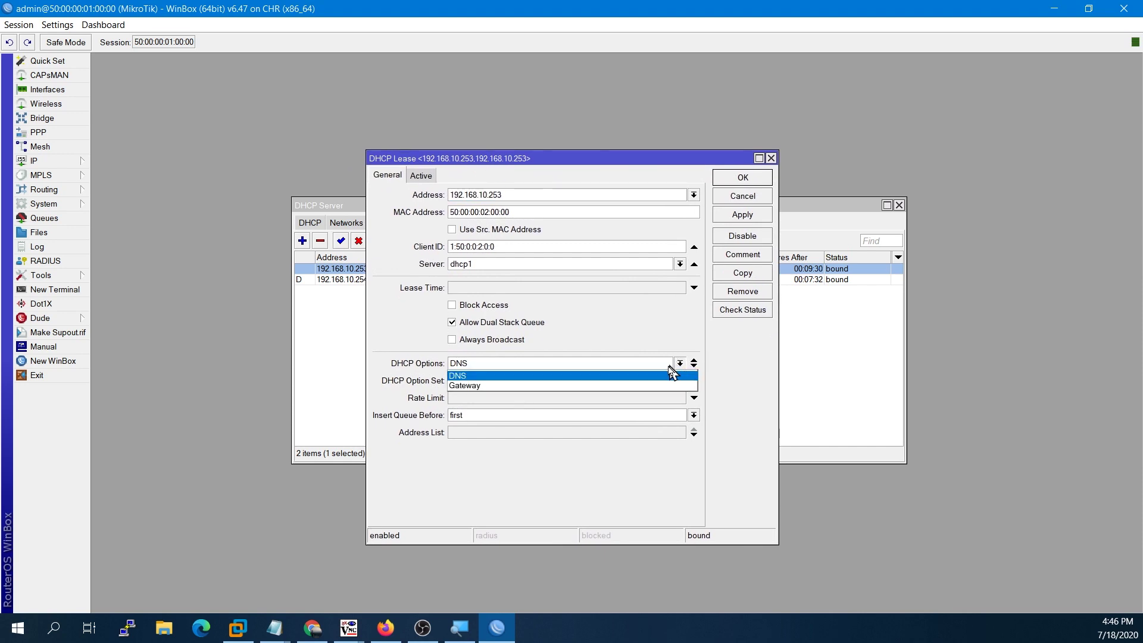
{"action": "left_click", "coordinate": [634, 385]}
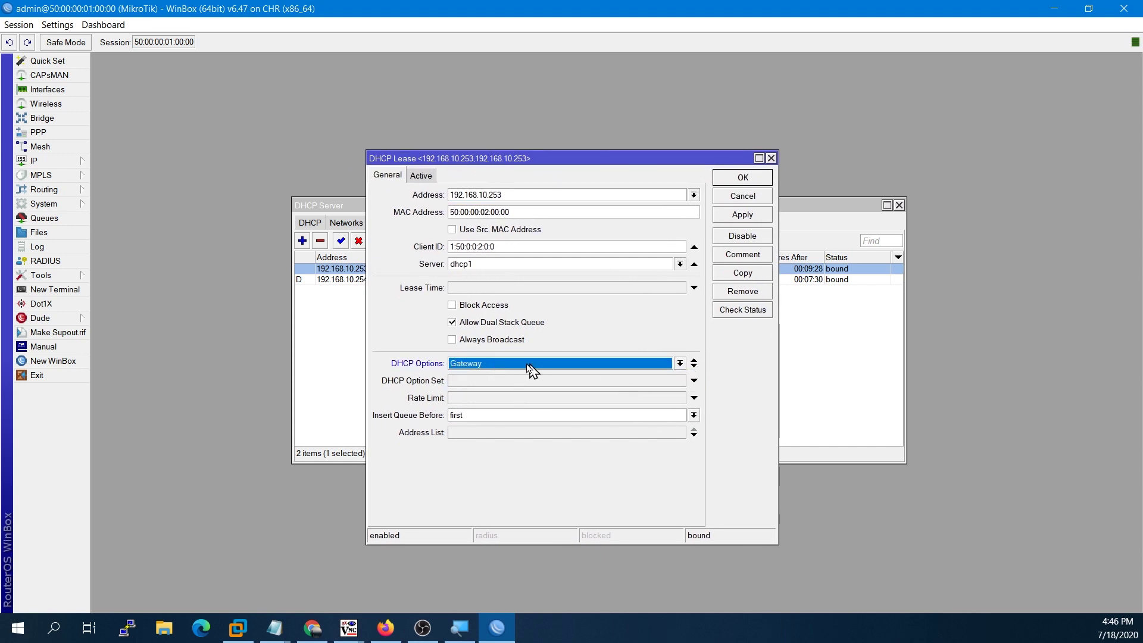
{"action": "left_click_drag", "start_coordinate": [518, 155], "coordinate": [509, 171]}
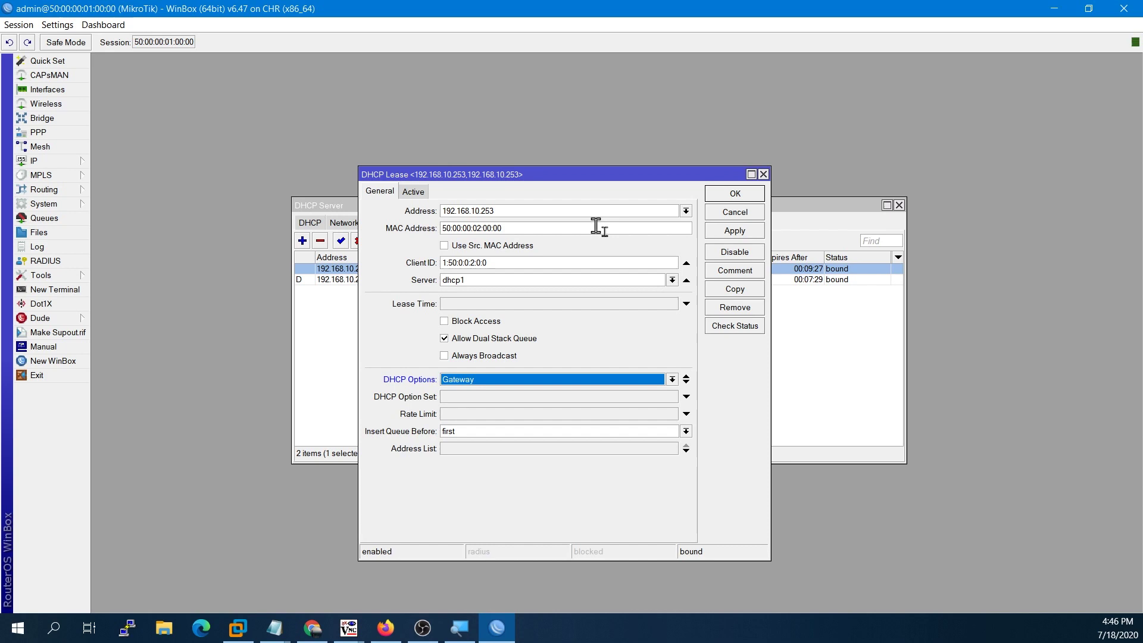
{"action": "left_click", "coordinate": [737, 234]}
{"action": "left_click", "coordinate": [736, 193]}
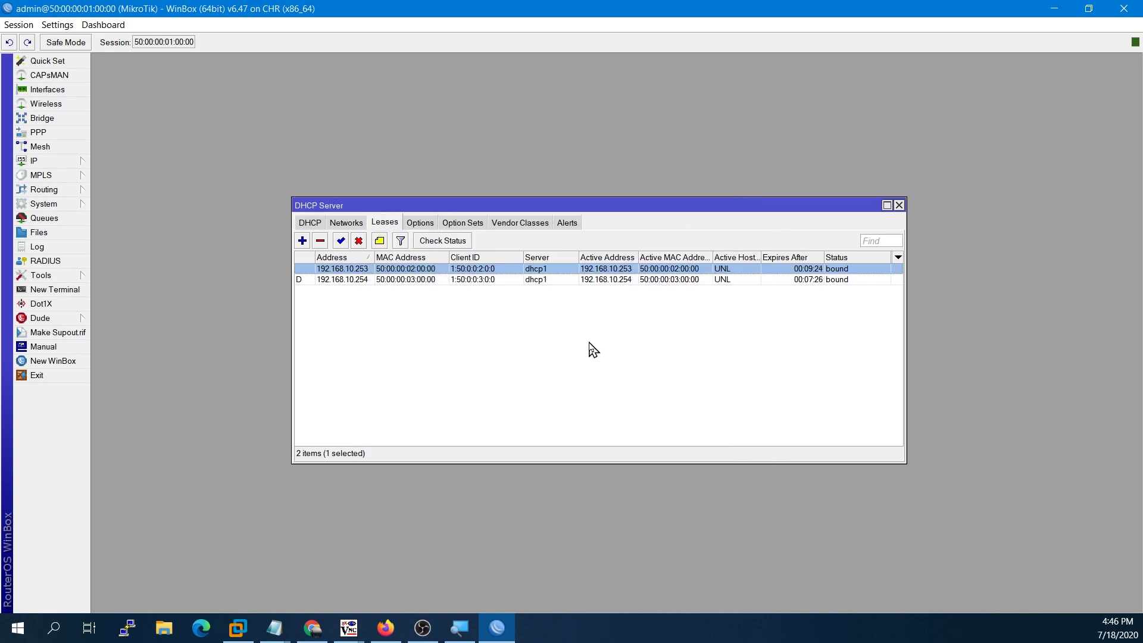
{"action": "left_click", "coordinate": [485, 271]}
- On Win2, run ipconfig /release and ipconfig /renew again, and test connectivity by pinging 8.8.8.8
{"action": "mouse_move", "coordinate": [348, 628]}
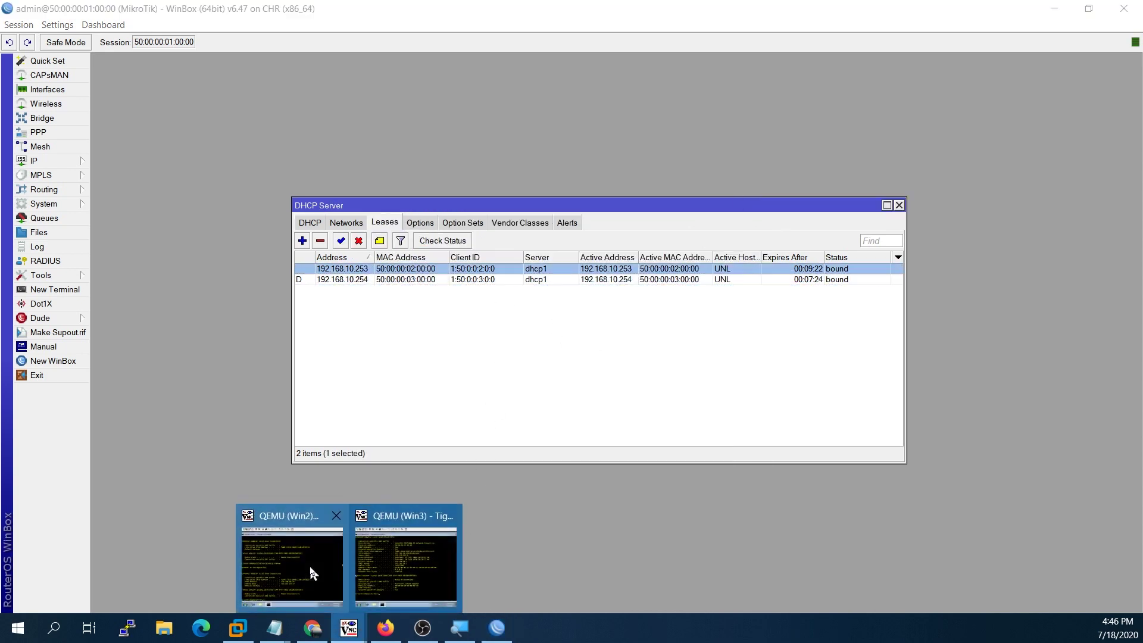
{"action": "left_click", "coordinate": [309, 563]}
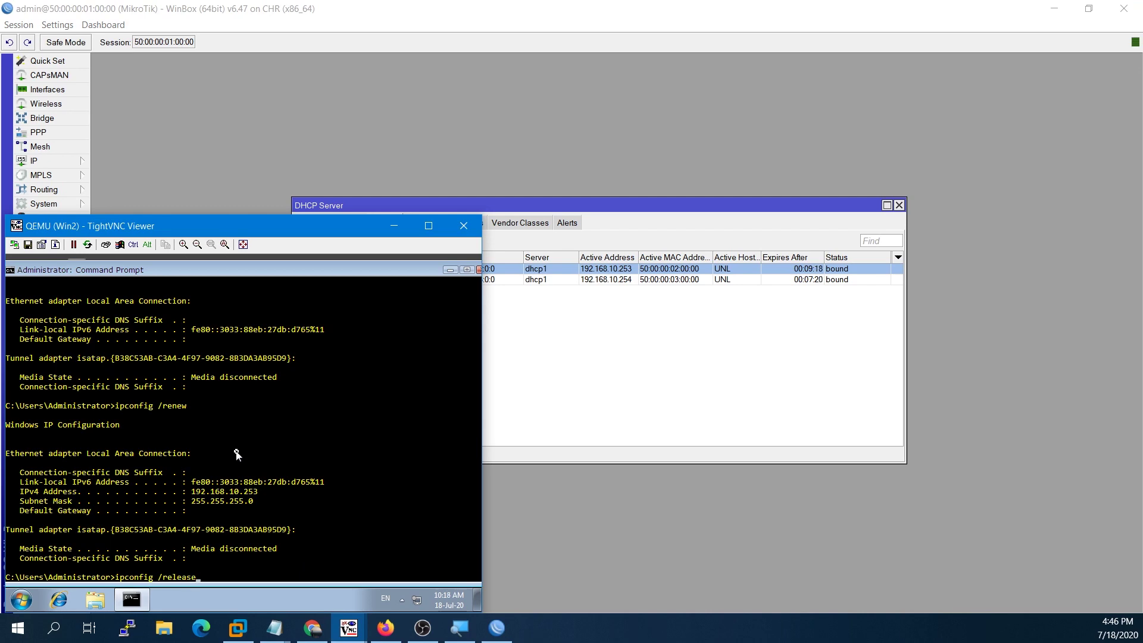
{"action": "key", "text": "Return"}
{"action": "key", "text": "Up"}
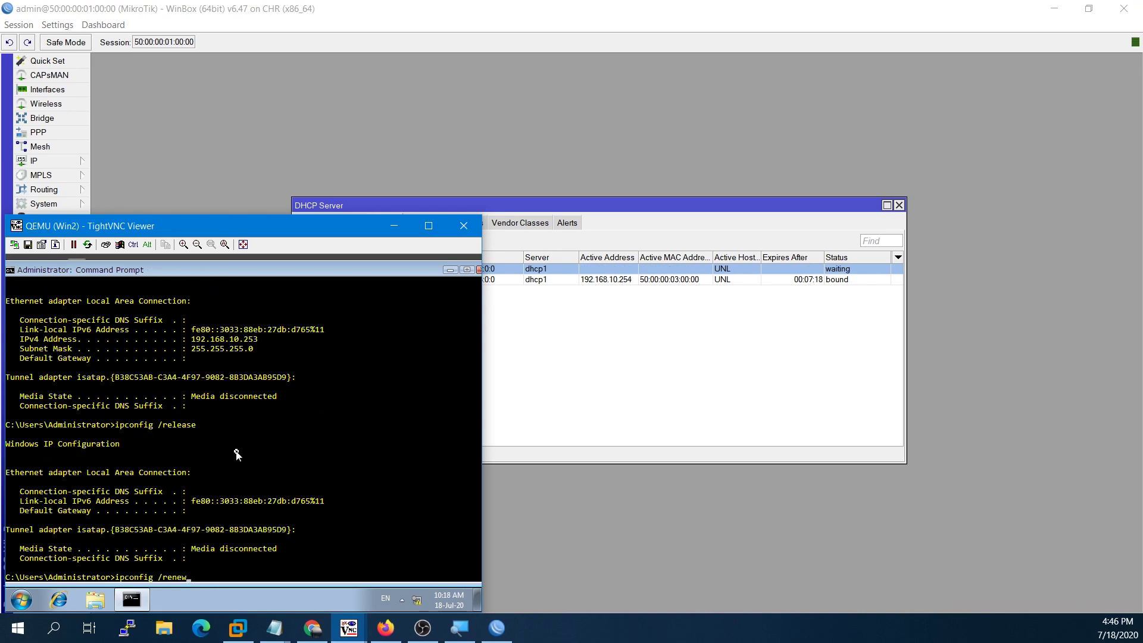
{"action": "type", "text": "renew"}
{"action": "key", "text": "Return"}
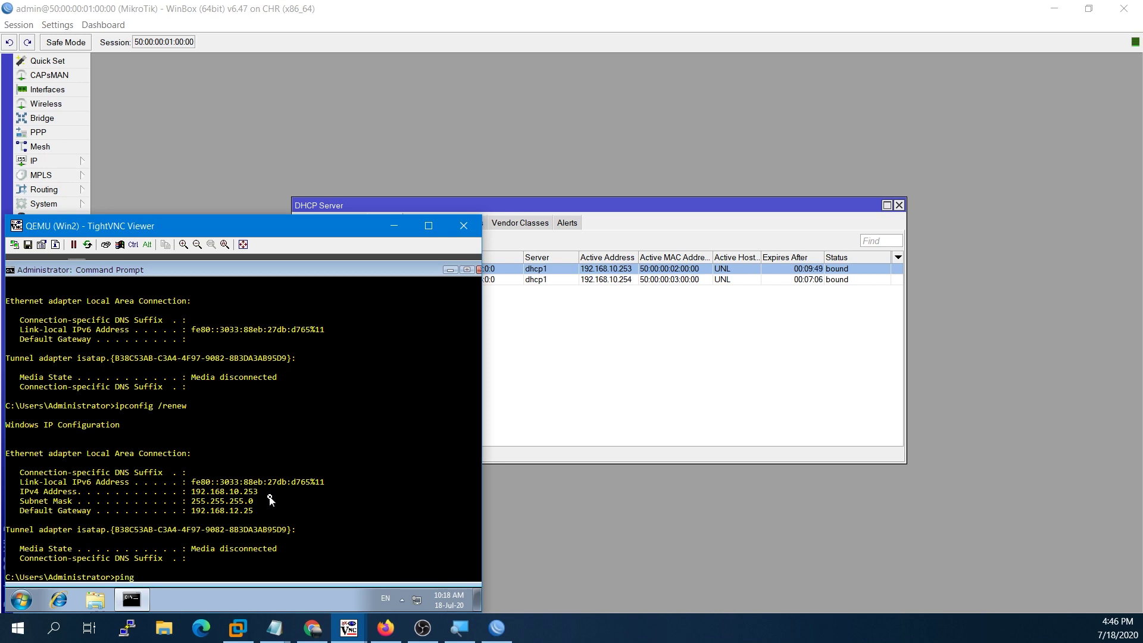
{"action": "type", "text": "8.8."}
{"action": "key", "text": "Return"}
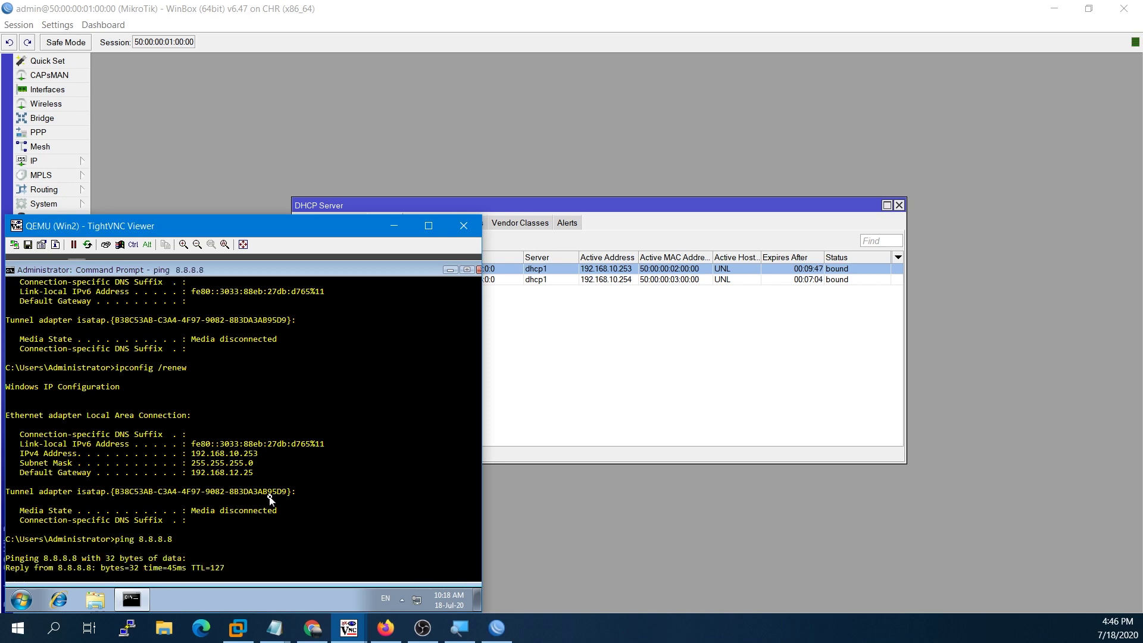
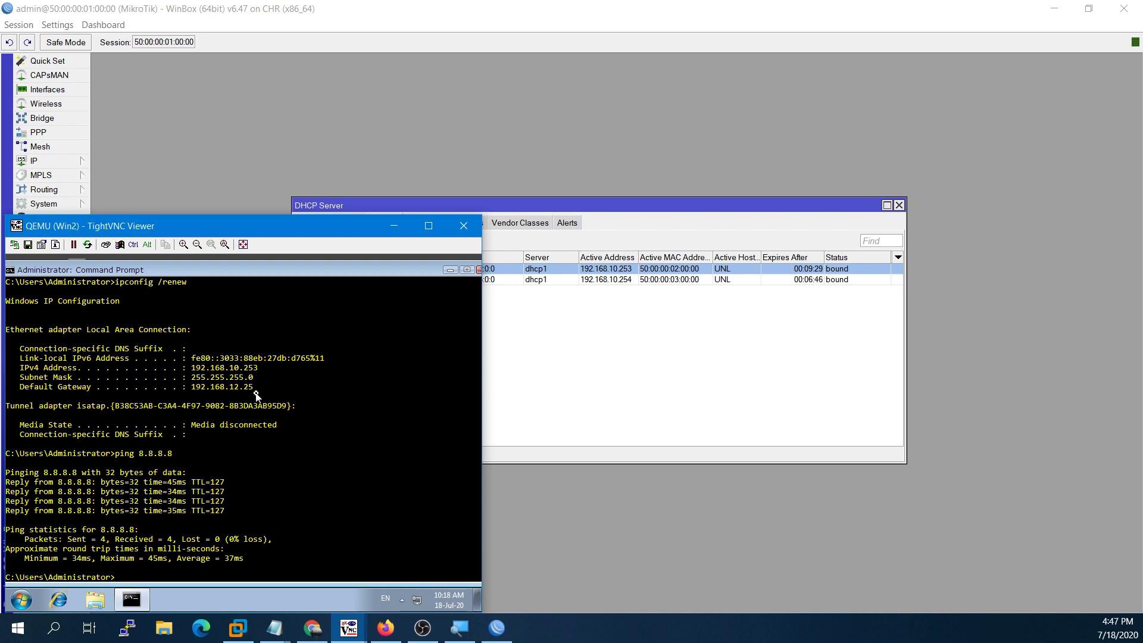
- Leave the virtual machine and bring up the Notepad note listing the DHCP option codes
{"action": "left_click", "coordinate": [654, 455]}
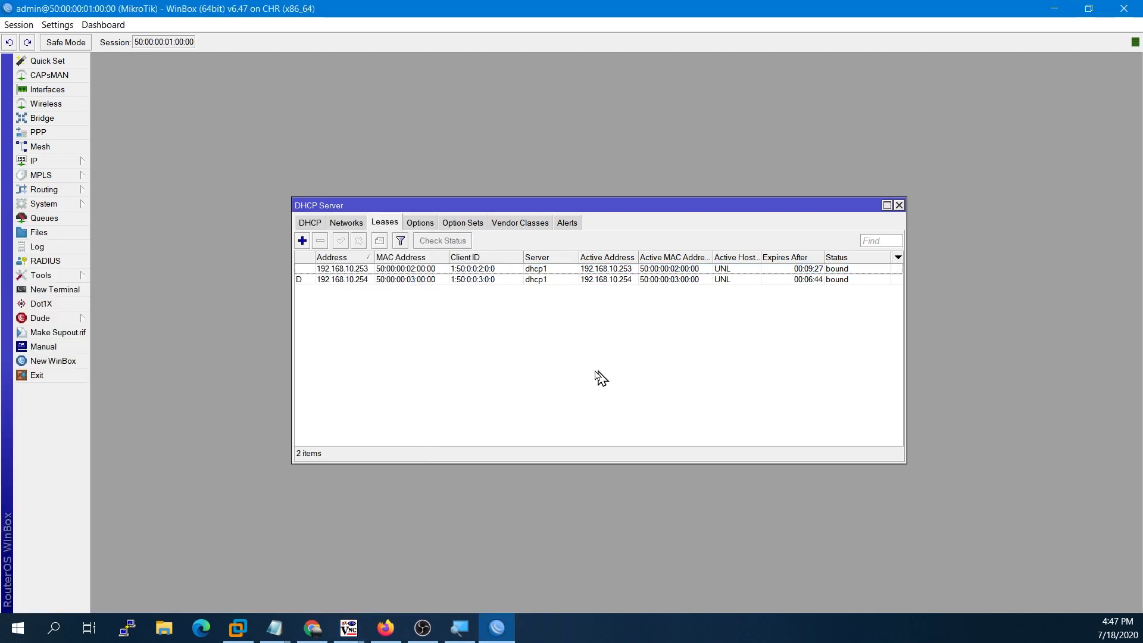
{"action": "left_click", "coordinate": [274, 628]}
{"action": "left_click", "coordinate": [342, 572]}
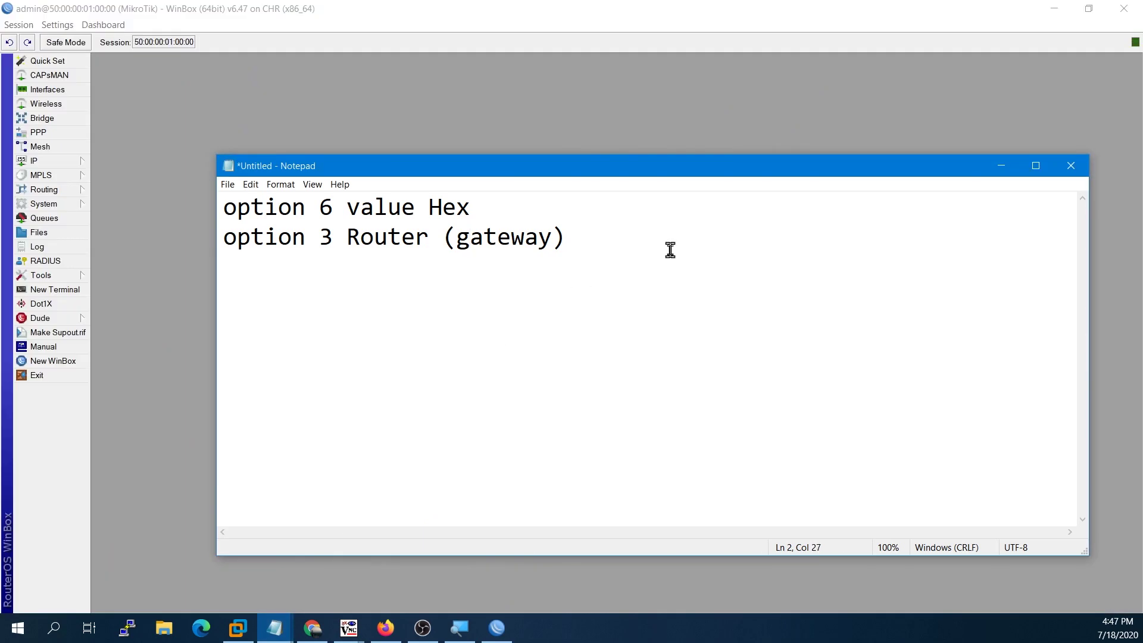
- Add a third line to the note reading "option 121 Classless Static route"
{"action": "key", "text": "Return"}
{"action": "type", "text": "option"}
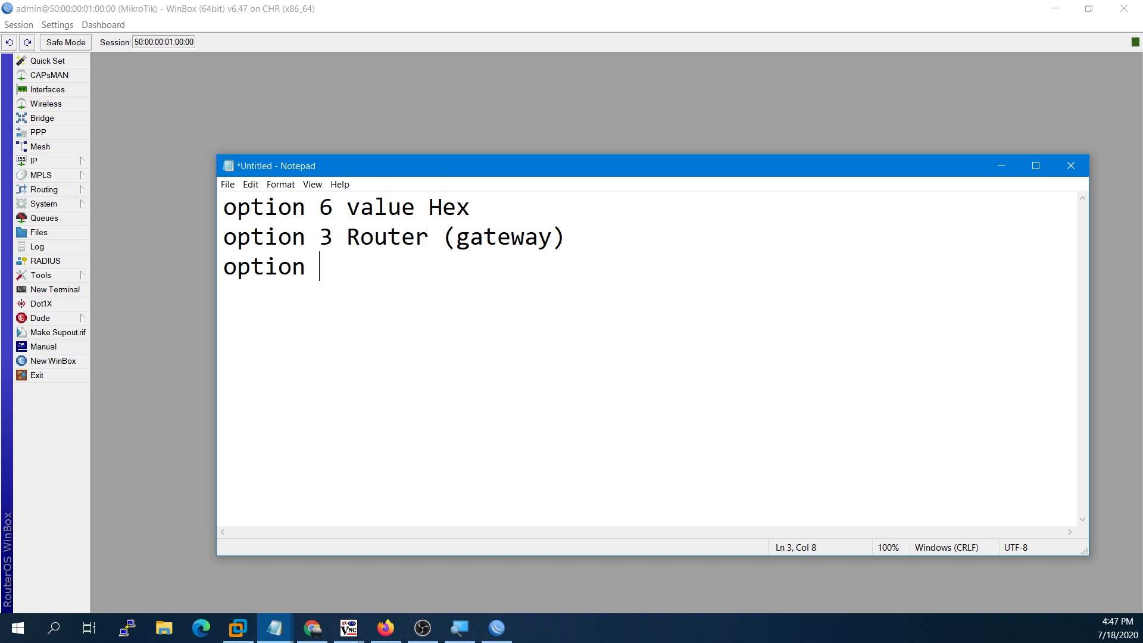
{"action": "type", "text": " 12"}
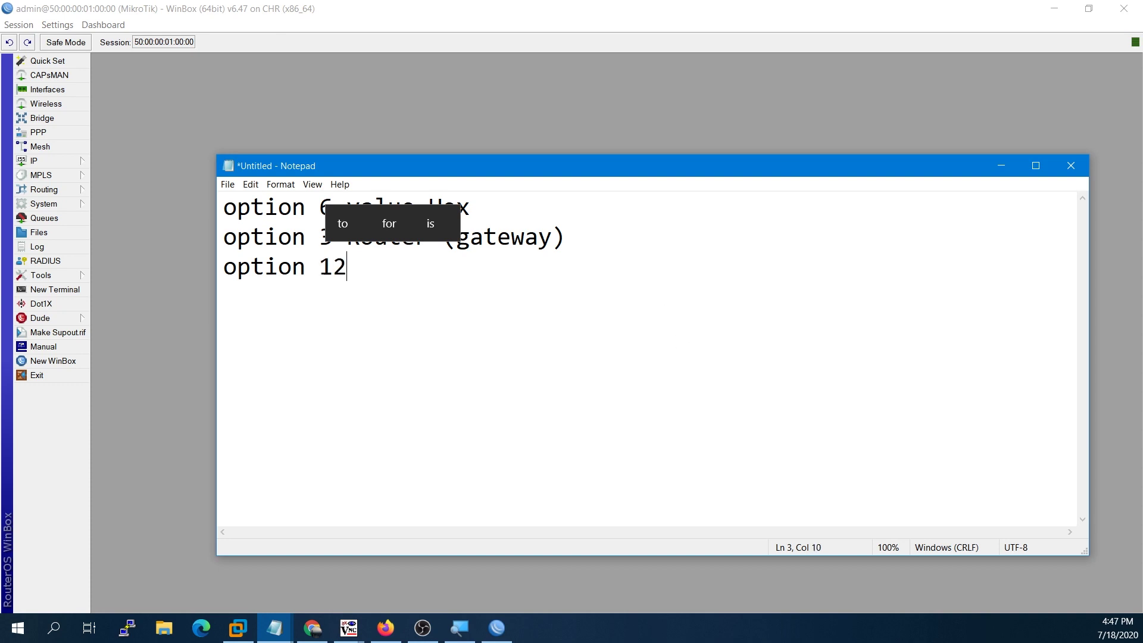
{"action": "type", "text": "1 Cla"}
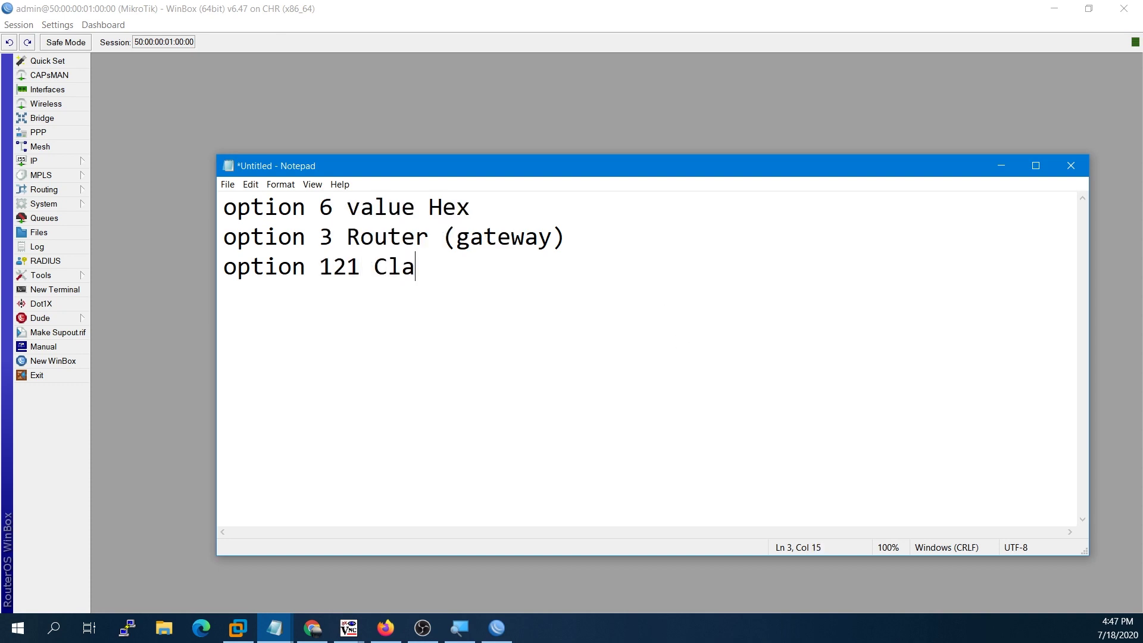
{"action": "type", "text": "ssless S"}
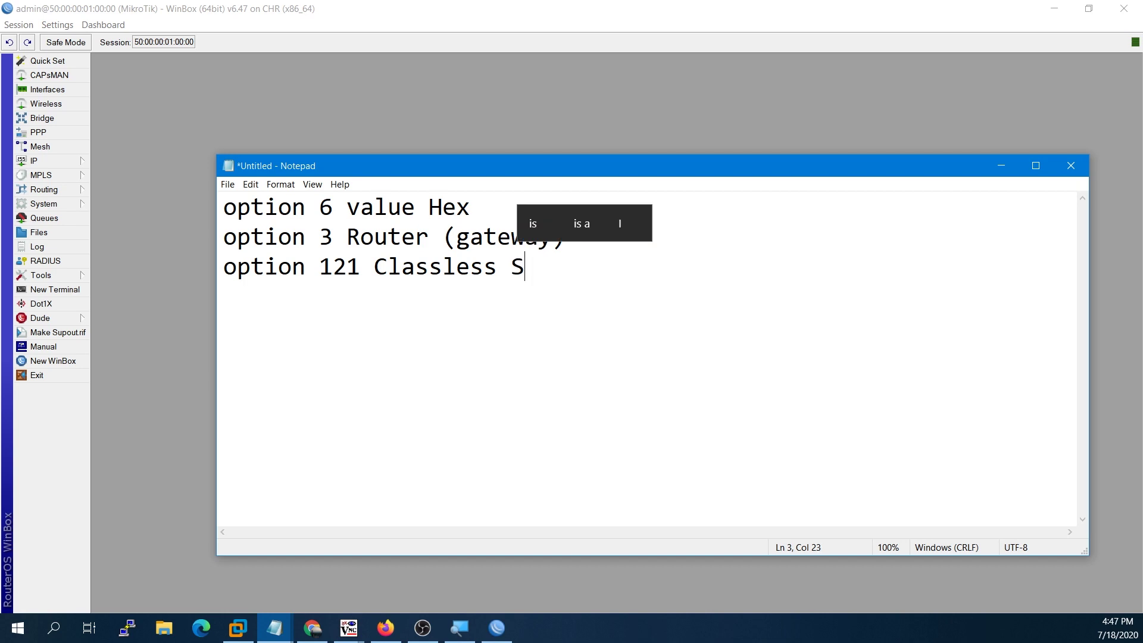
{"action": "type", "text": "tatic route"}
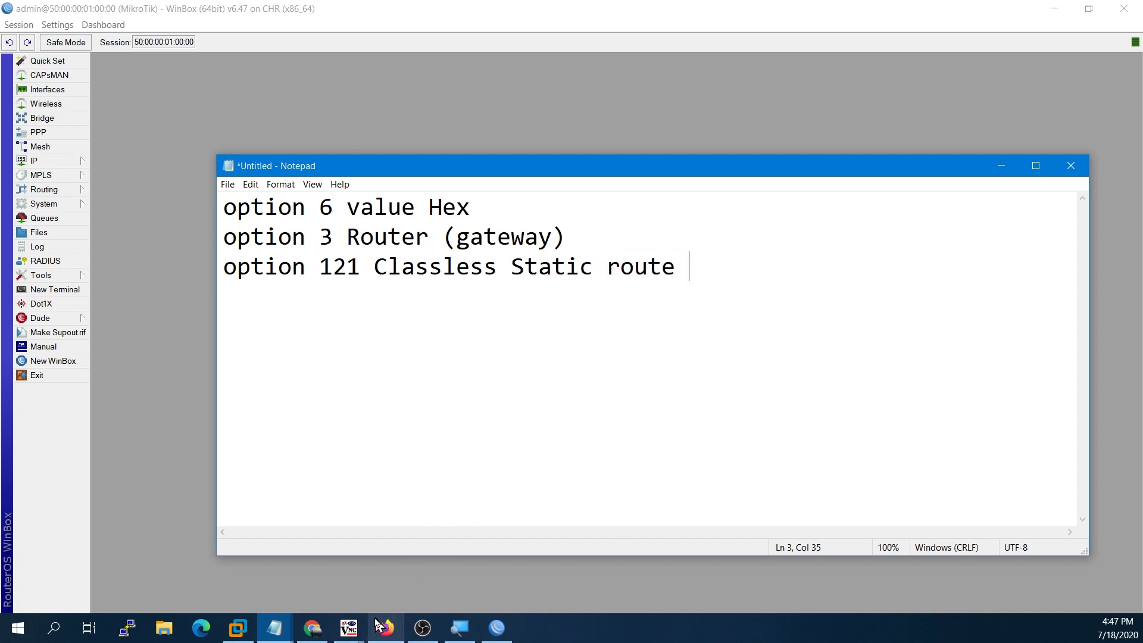
- Back in WinBox, enable No DNS for the 192.168.10.0/24 DHCP network and save it
{"action": "left_click", "coordinate": [496, 627]}
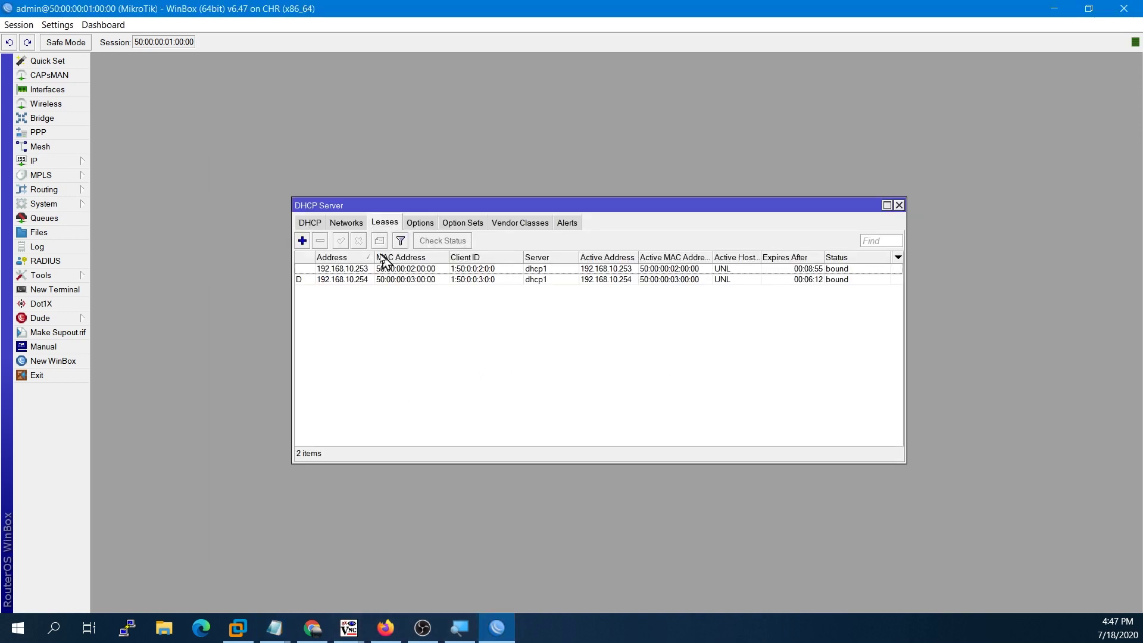
{"action": "left_click", "coordinate": [345, 222]}
{"action": "double_click", "coordinate": [366, 271]}
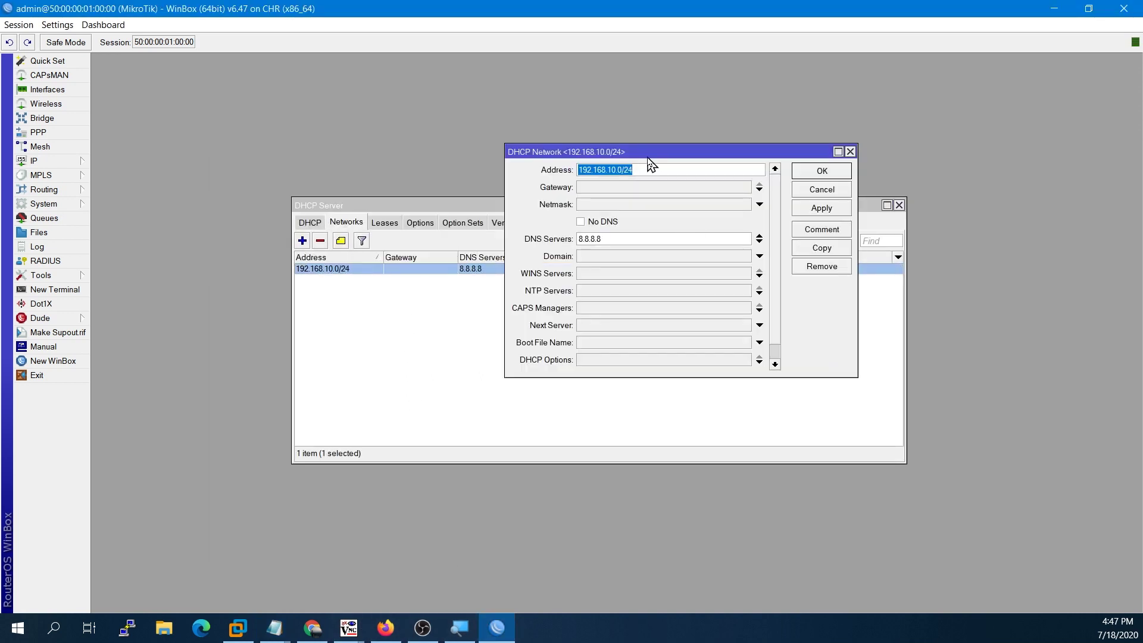
{"action": "left_click_drag", "start_coordinate": [648, 162], "coordinate": [541, 214]}
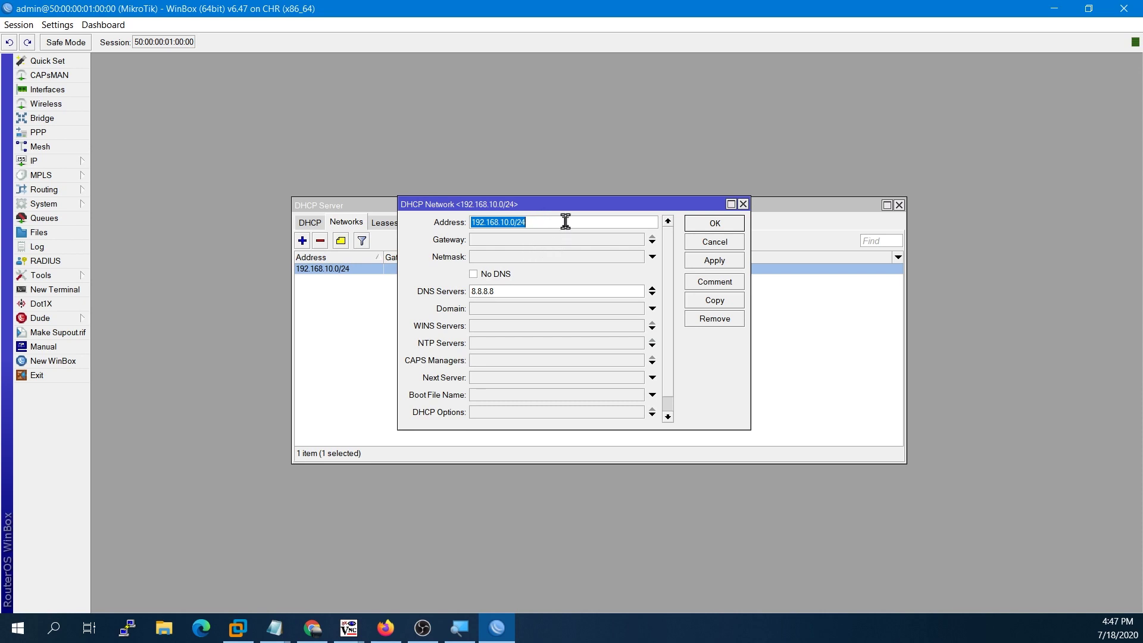
{"action": "left_click_drag", "start_coordinate": [562, 205], "coordinate": [553, 207]}
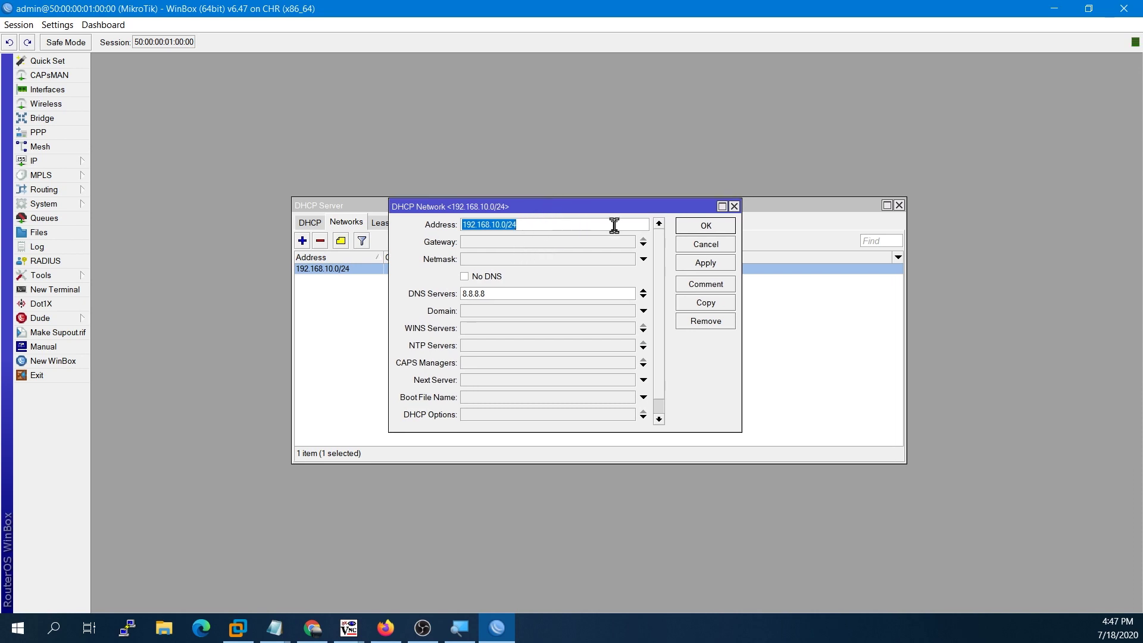
{"action": "left_click", "coordinate": [491, 277]}
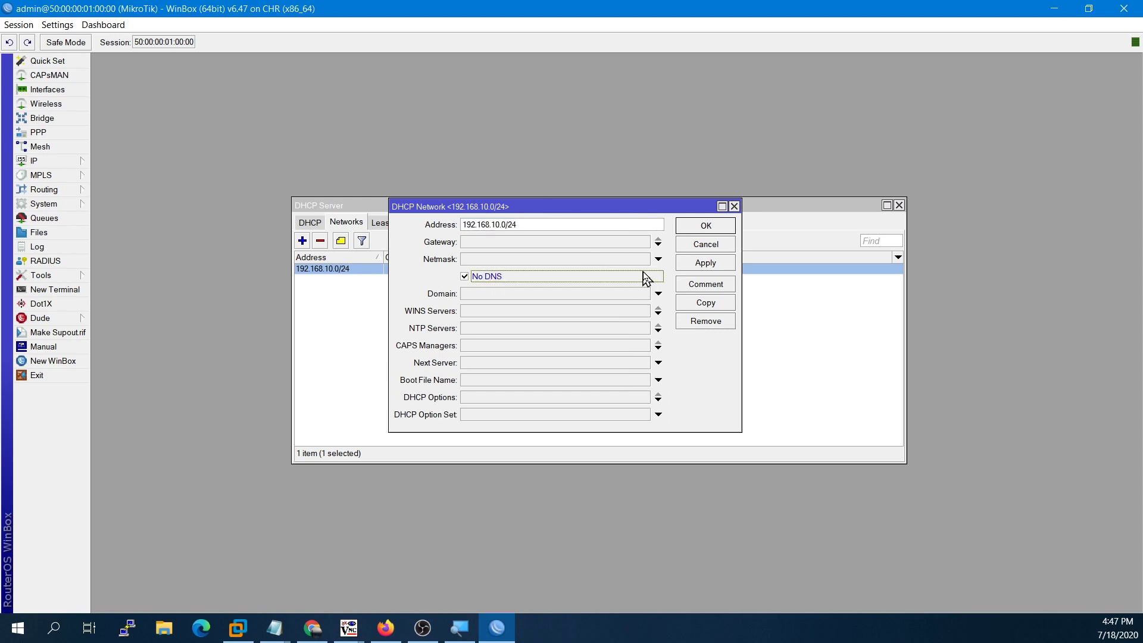
{"action": "left_click", "coordinate": [704, 267]}
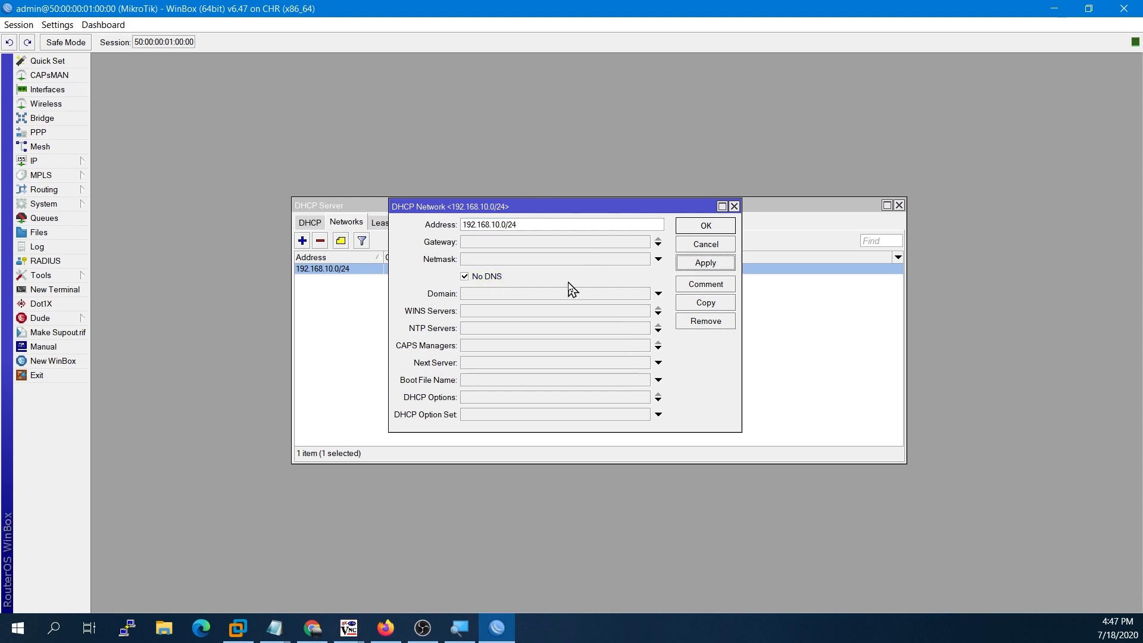
{"action": "left_click", "coordinate": [694, 226]}
{"action": "left_click", "coordinate": [466, 281]}
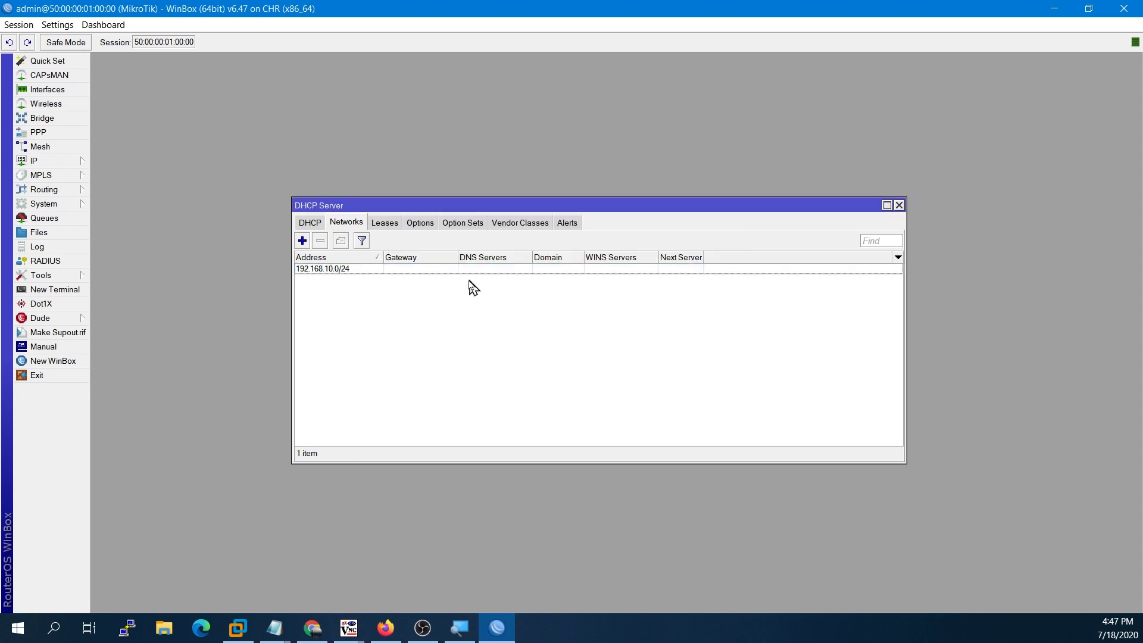
{"action": "left_click", "coordinate": [460, 271]}
- Clear the DHCP Options value from the 192.168.10.253 lease and save the lease
{"action": "left_click", "coordinate": [384, 223]}
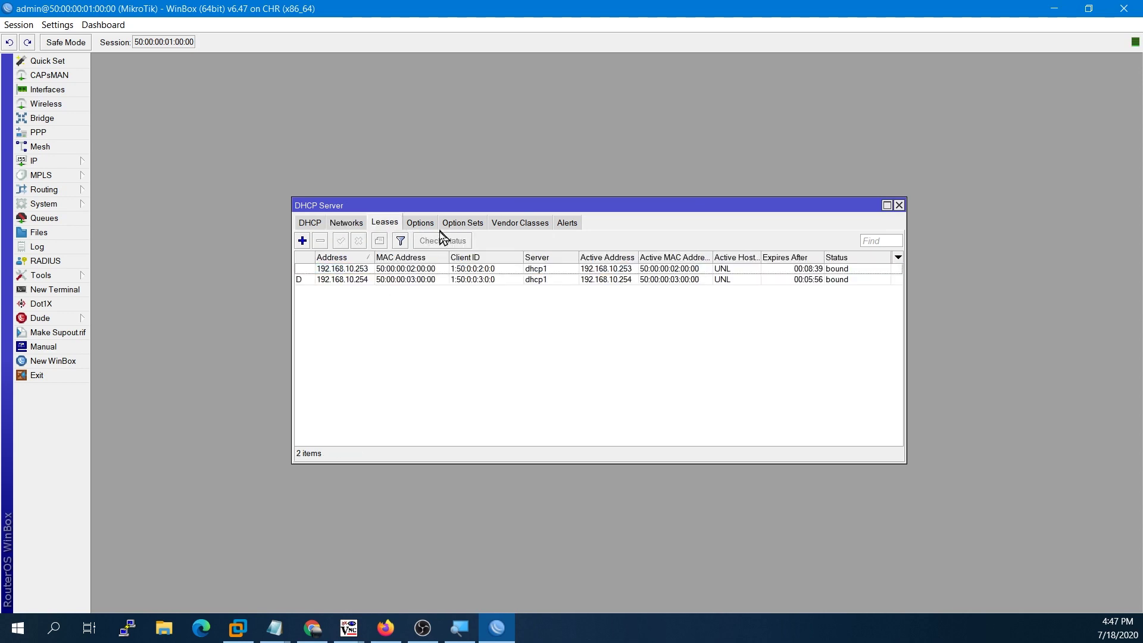
{"action": "double_click", "coordinate": [398, 268]}
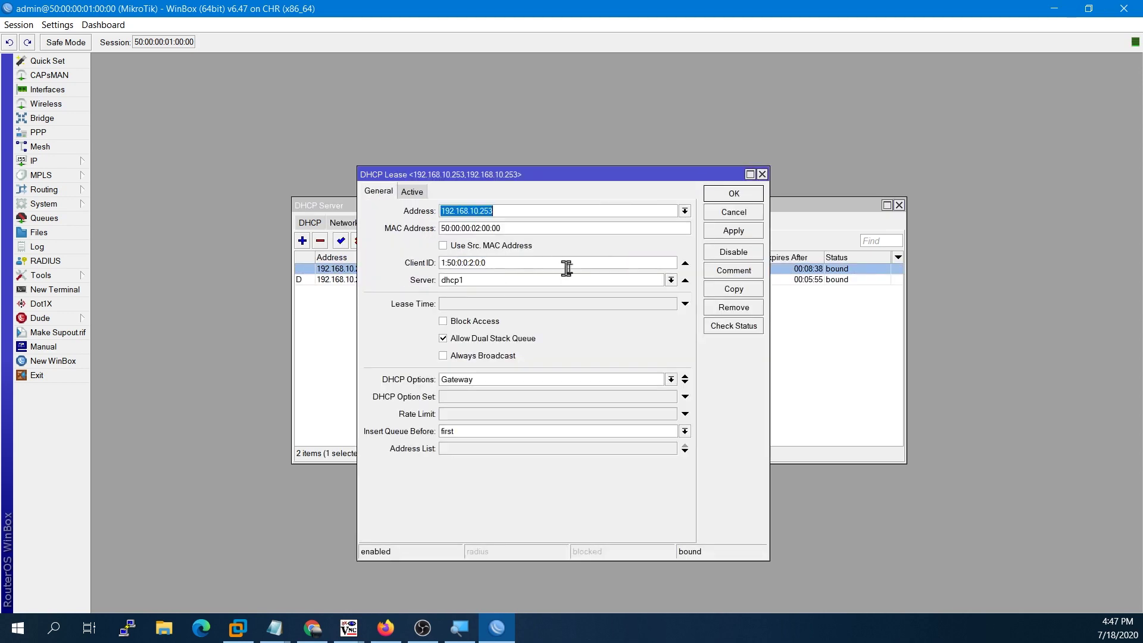
{"action": "left_click", "coordinate": [685, 377]}
{"action": "left_click", "coordinate": [717, 236]}
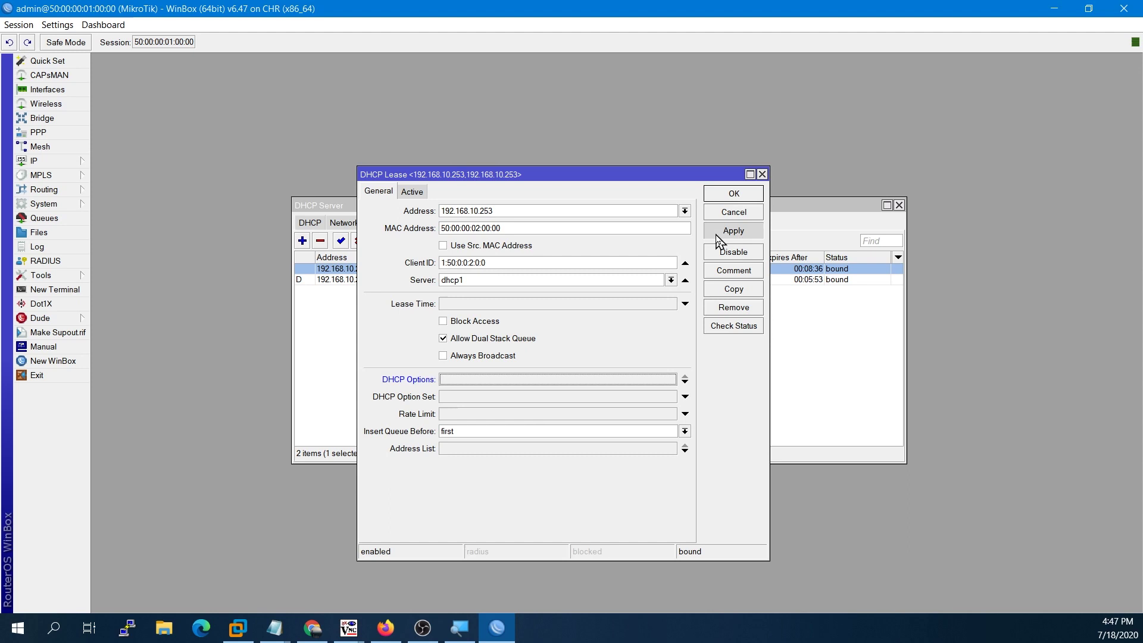
{"action": "left_click", "coordinate": [725, 193]}
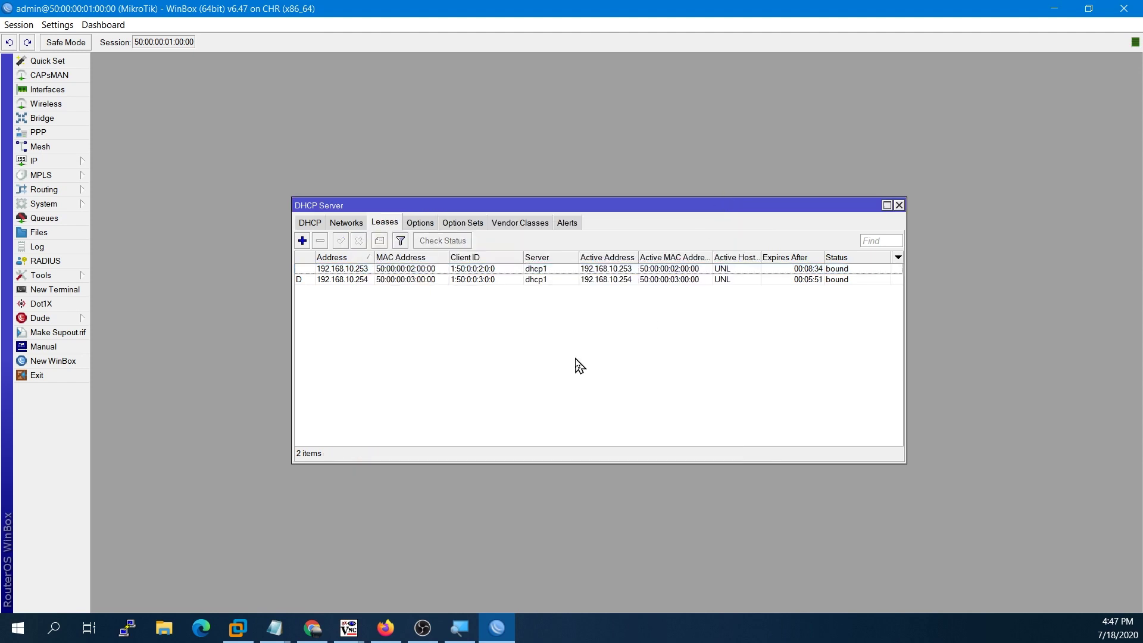
- Switch to the Win2 virtual machine, run ipconfig /release and ipconfig /renew, and ping 8.8.8.8
{"action": "left_click", "coordinate": [348, 628]}
{"action": "key", "text": "Up"}
{"action": "key", "text": "Up"}
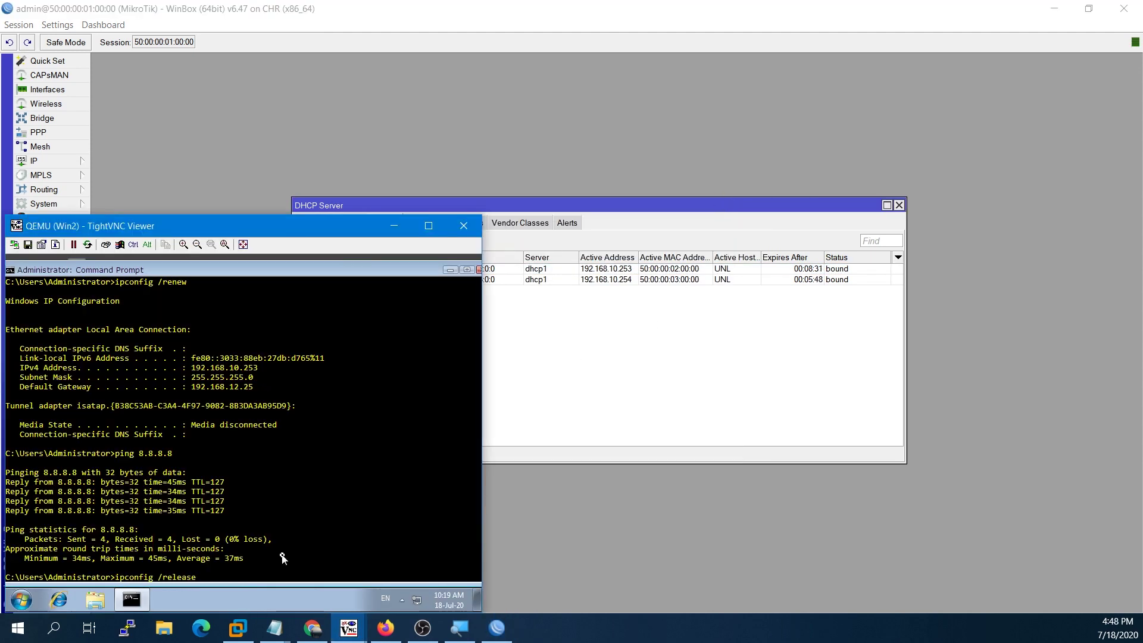
{"action": "key", "text": "Return"}
{"action": "key", "text": "Up"}
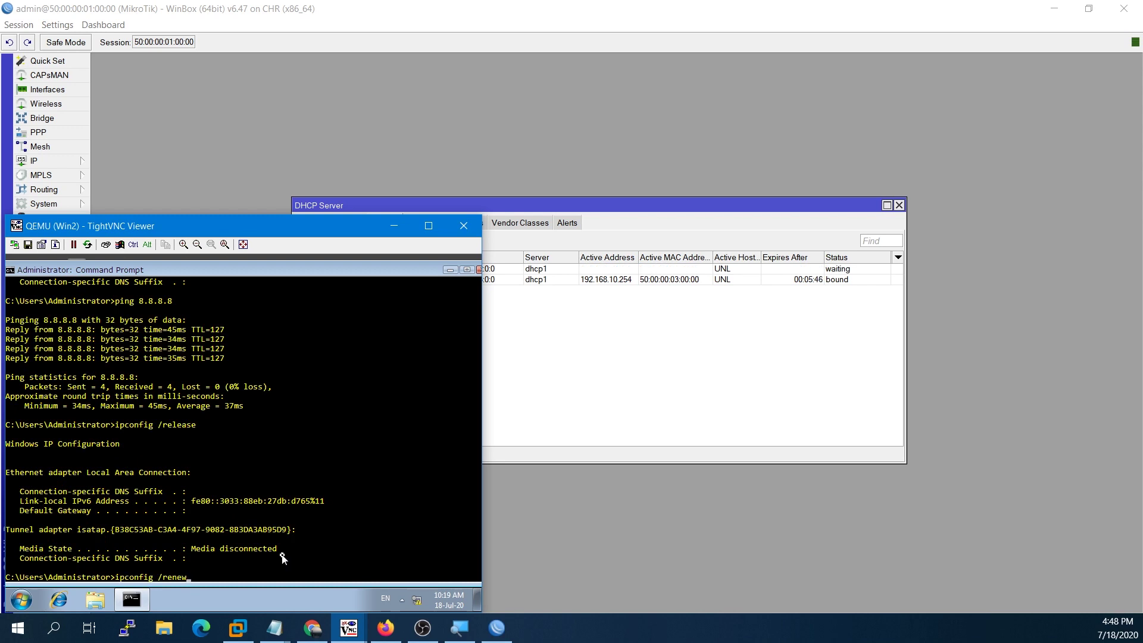
{"action": "key", "text": "Return"}
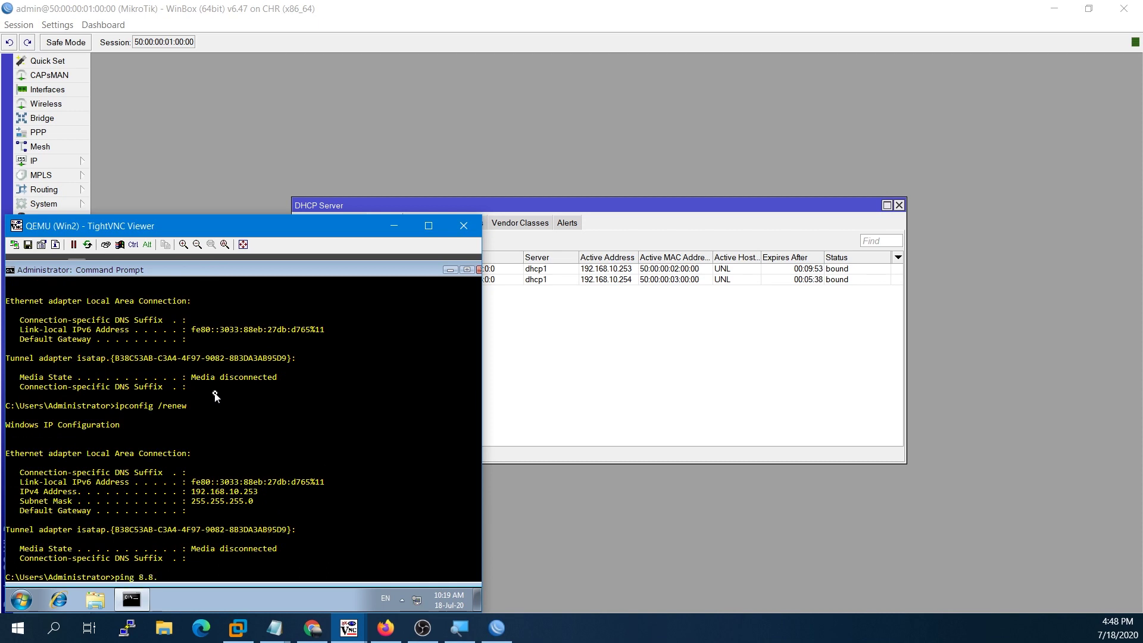
{"action": "type", "text": "ping 8.8.8.8"}
{"action": "key", "text": "Return"}
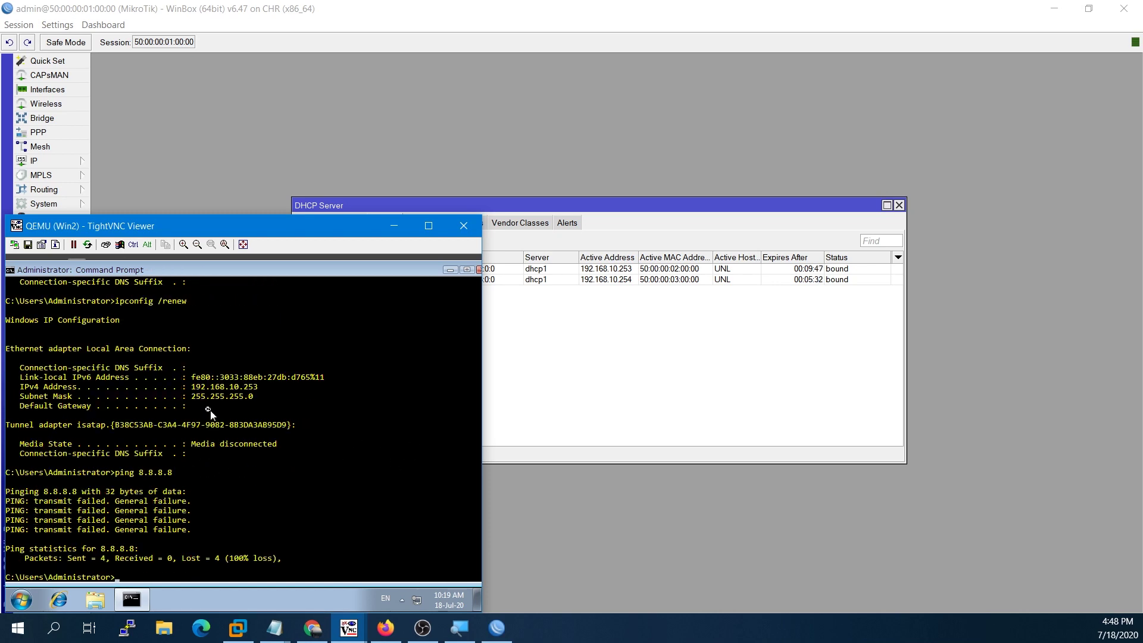
- Display the Win2 routing table with route print, examine its active routes, and return to WinBox
{"action": "type", "text": "route print"}
{"action": "key", "text": "Return"}
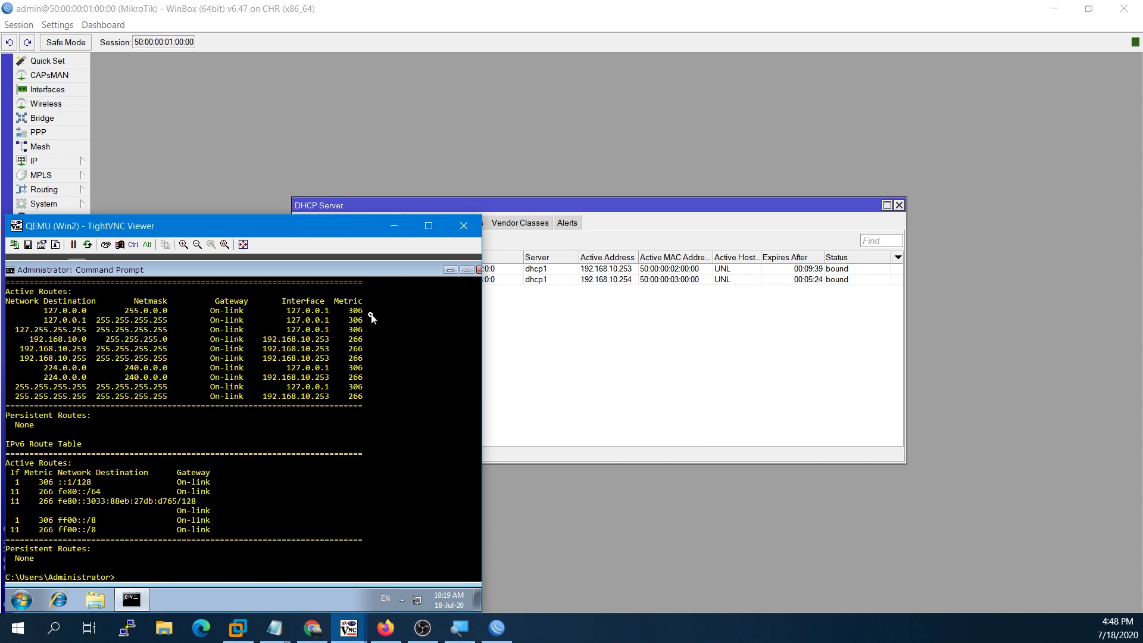
{"action": "left_click", "coordinate": [554, 340]}
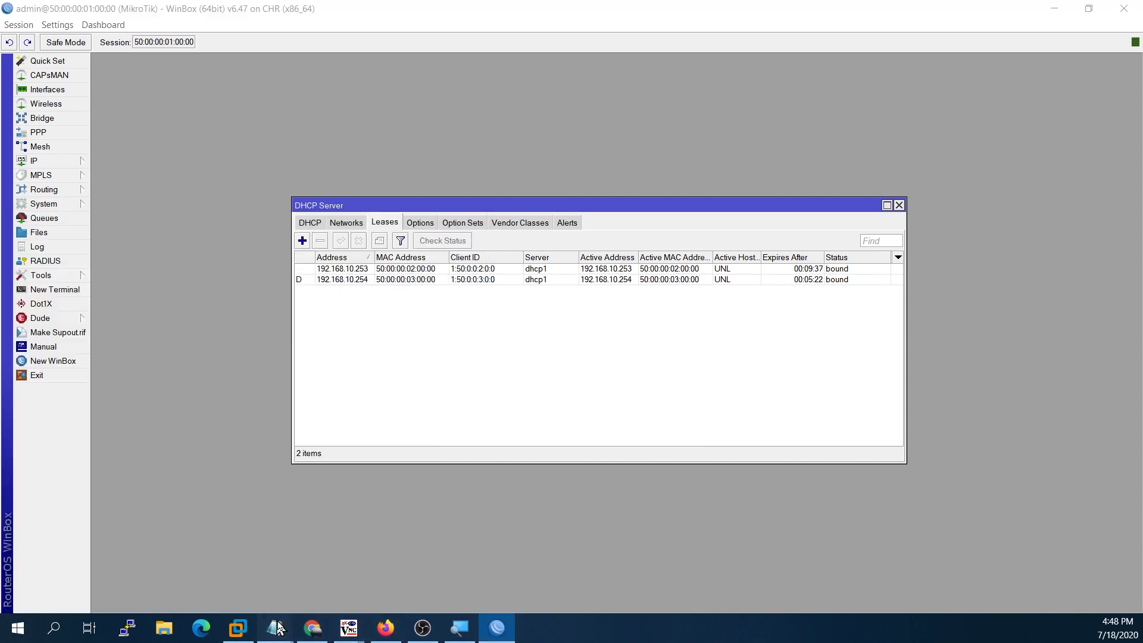
- Bring up the Notepad note and review the option 121 line's code and description
{"action": "left_click", "coordinate": [275, 628]}
{"action": "left_click_drag", "start_coordinate": [374, 266], "coordinate": [320, 268]}
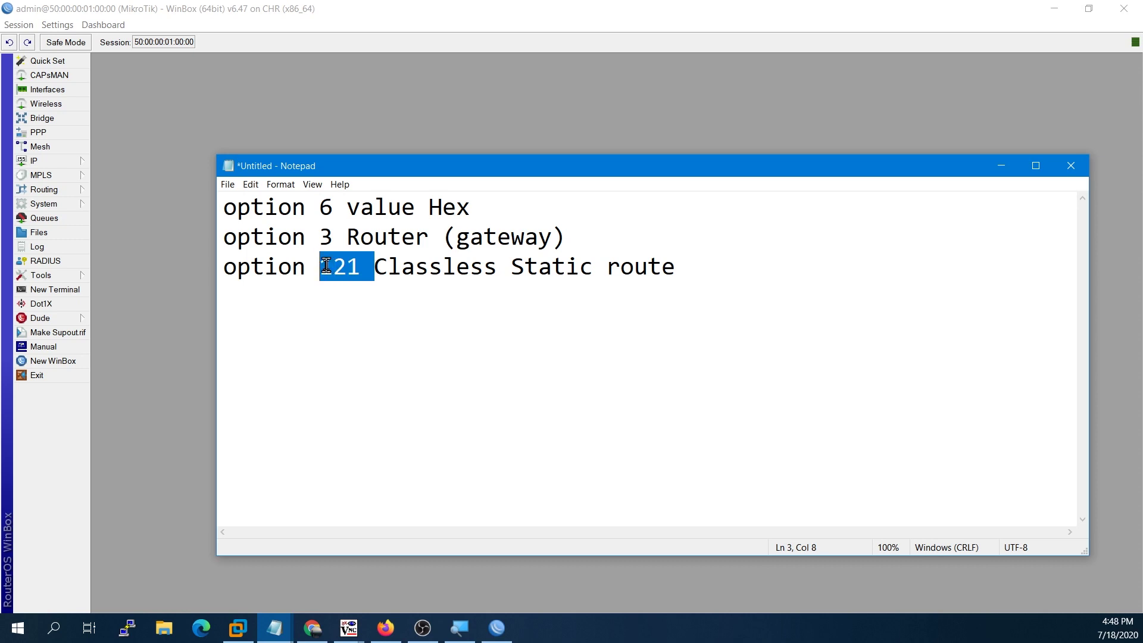
{"action": "left_click", "coordinate": [379, 312]}
{"action": "left_click_drag", "start_coordinate": [683, 266], "coordinate": [388, 266]}
{"action": "left_click", "coordinate": [448, 323]}
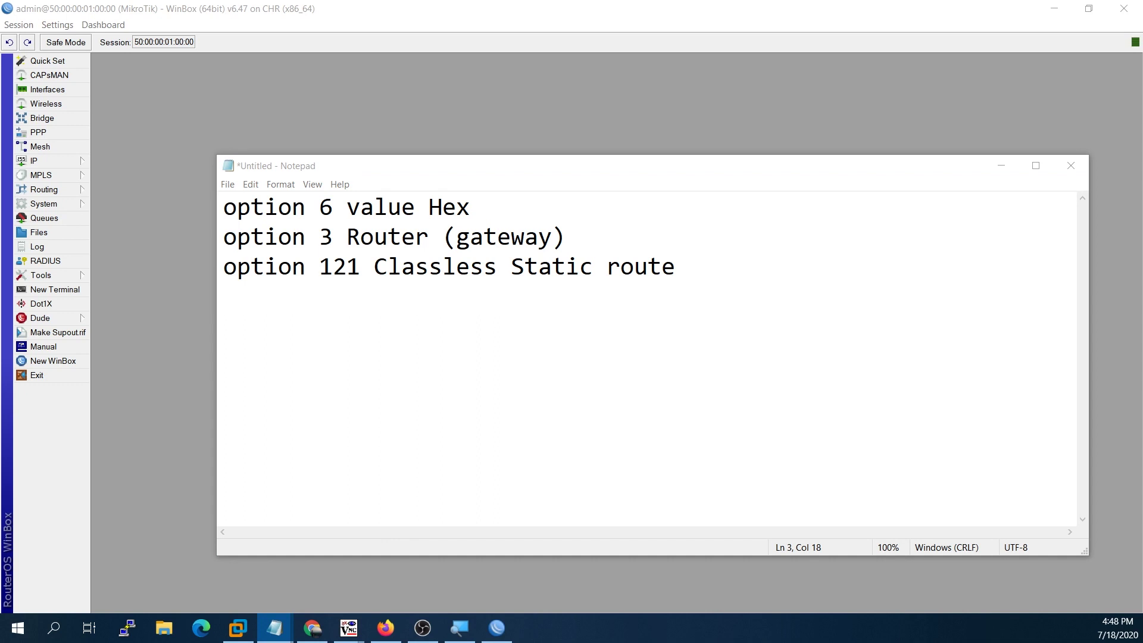
{"action": "left_click", "coordinate": [385, 627]}
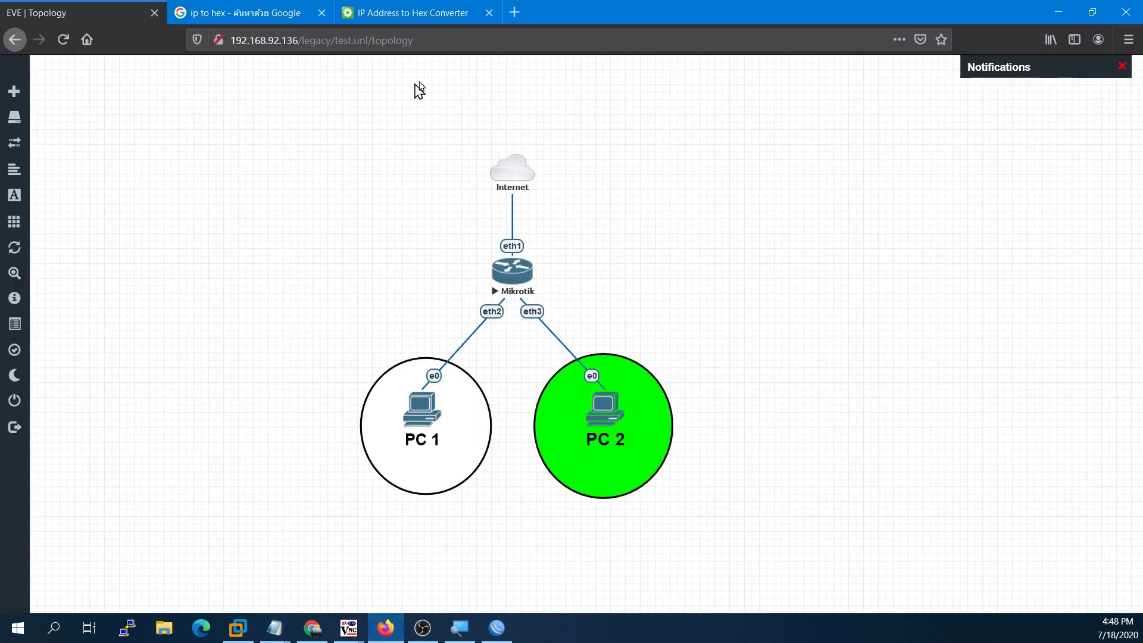
{"action": "left_click", "coordinate": [515, 13]}
{"action": "type", "text": "https://ip-pro.eu/en/mikrotik_dhcp_option_121_generator"}
{"action": "key", "text": "Return"}
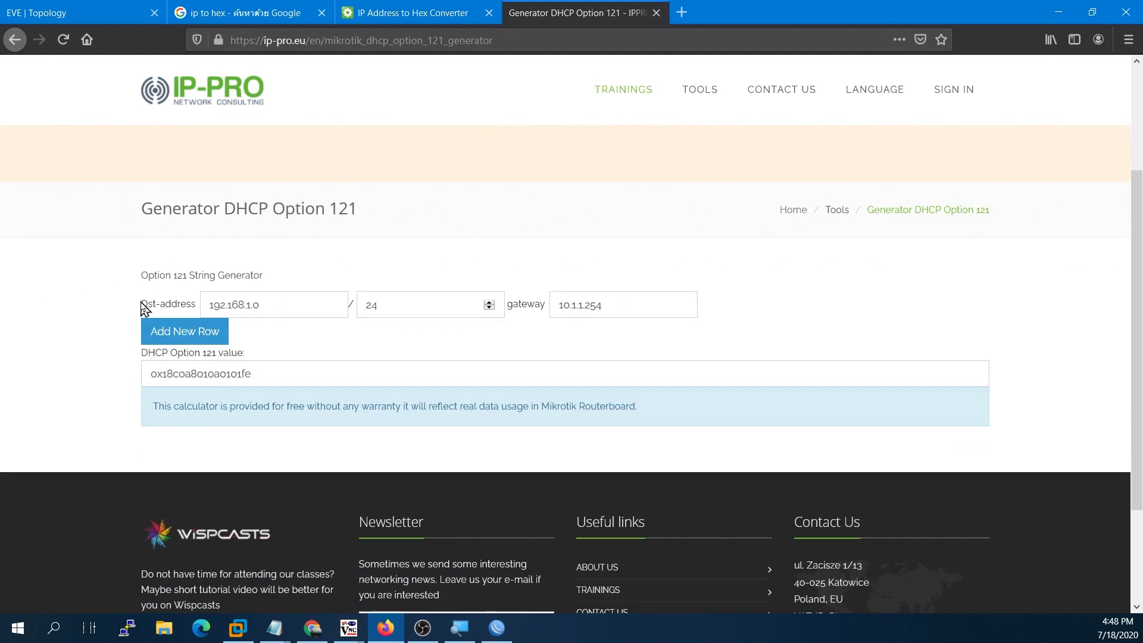
{"action": "left_click_drag", "start_coordinate": [141, 304], "coordinate": [195, 304]}
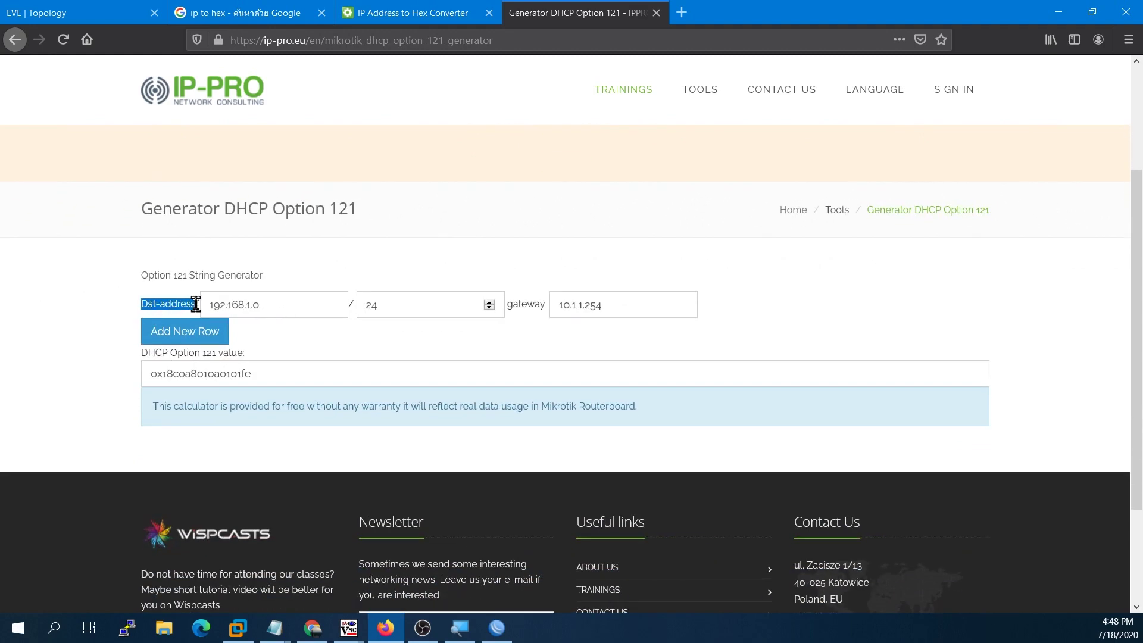
{"action": "left_click", "coordinate": [527, 303]}
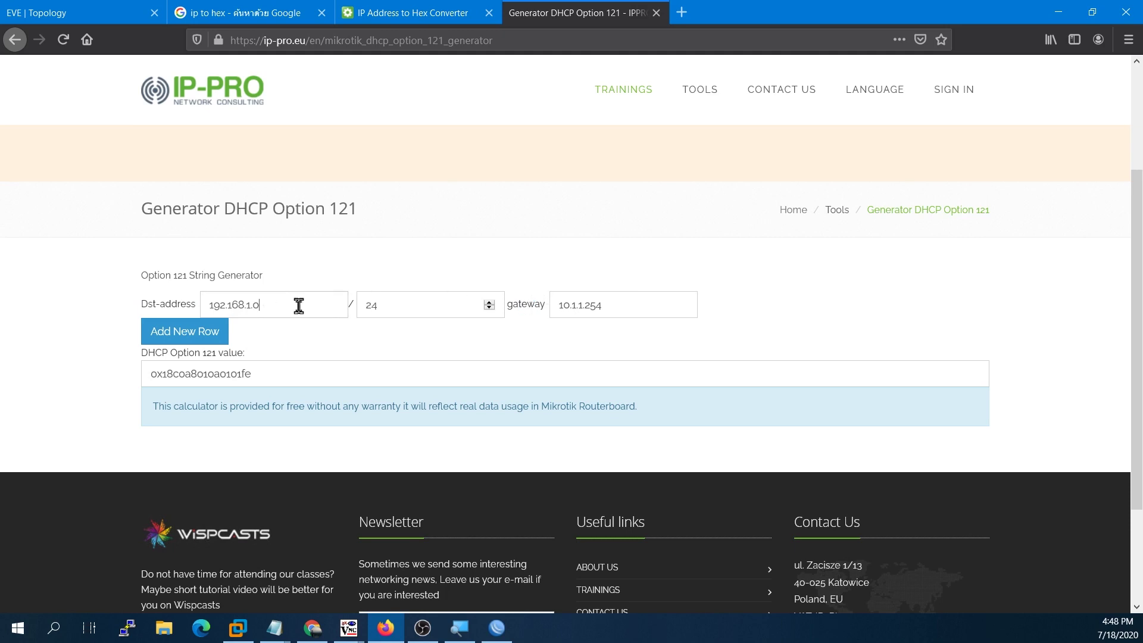
{"action": "left_click", "coordinate": [263, 305]}
{"action": "type", "text": "0"}
- Set the generator's destination address to 0.0.0.0/0 and its gateway to 192.168.10.1
{"action": "key", "text": "ctrl+a"}
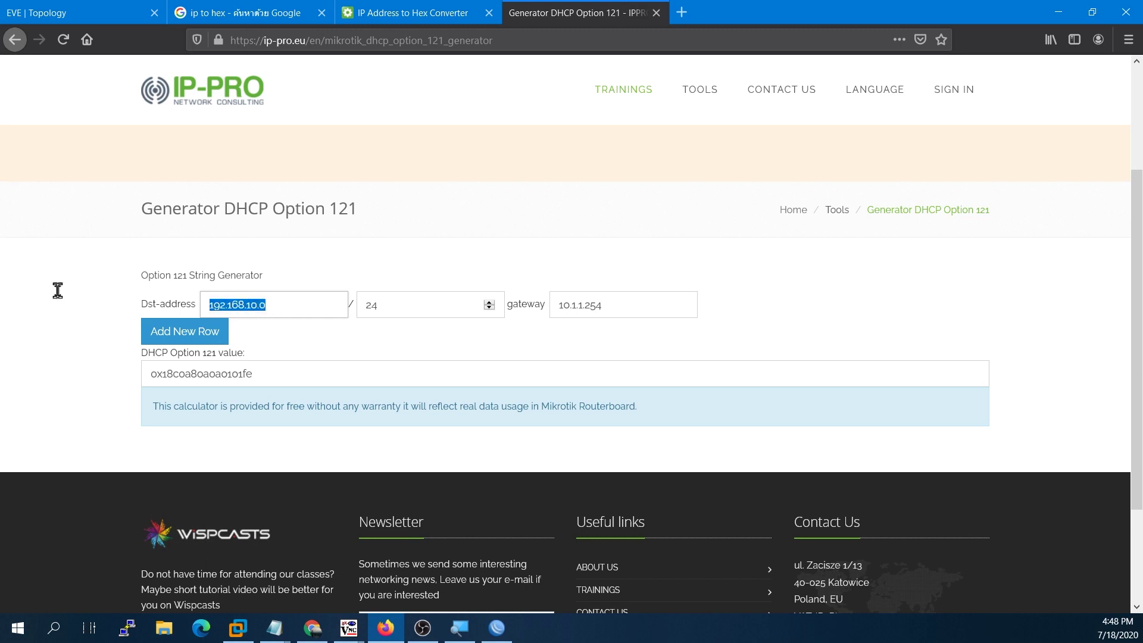
{"action": "type", "text": "0.0.0"}
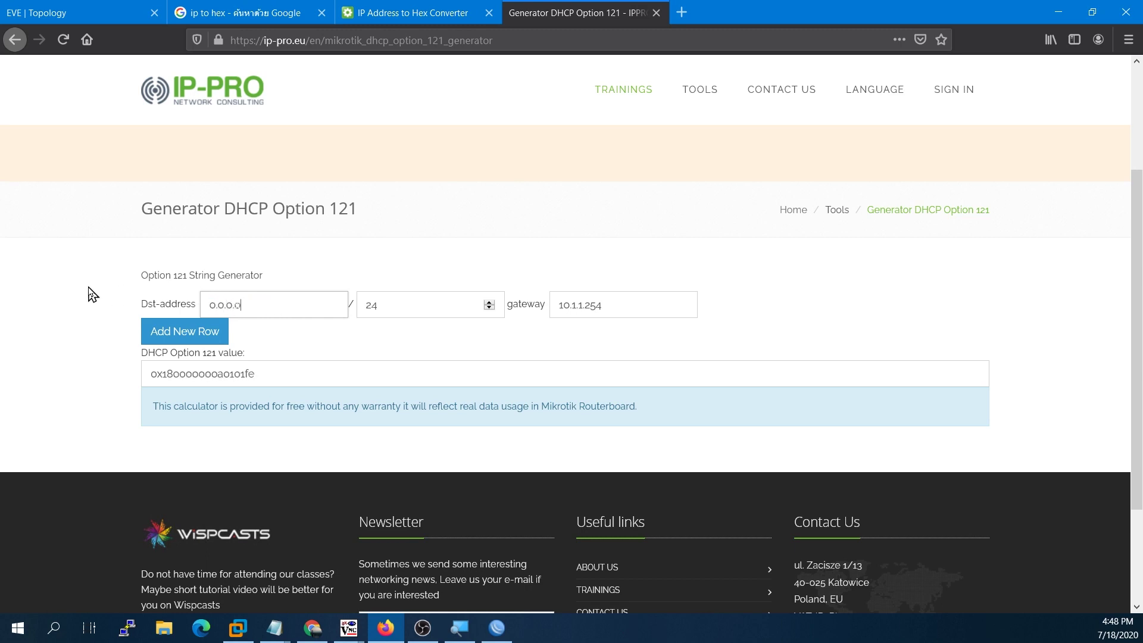
{"action": "key", "text": "Tab"}
{"action": "type", "text": "0"}
{"action": "key", "text": "Tab"}
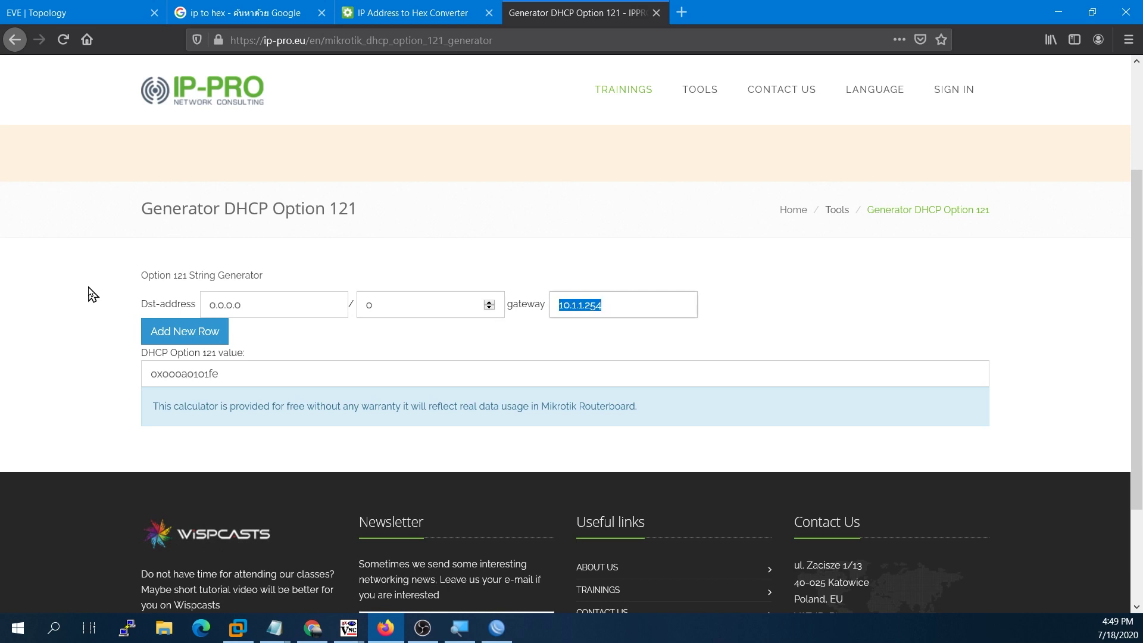
{"action": "type", "text": "192"}
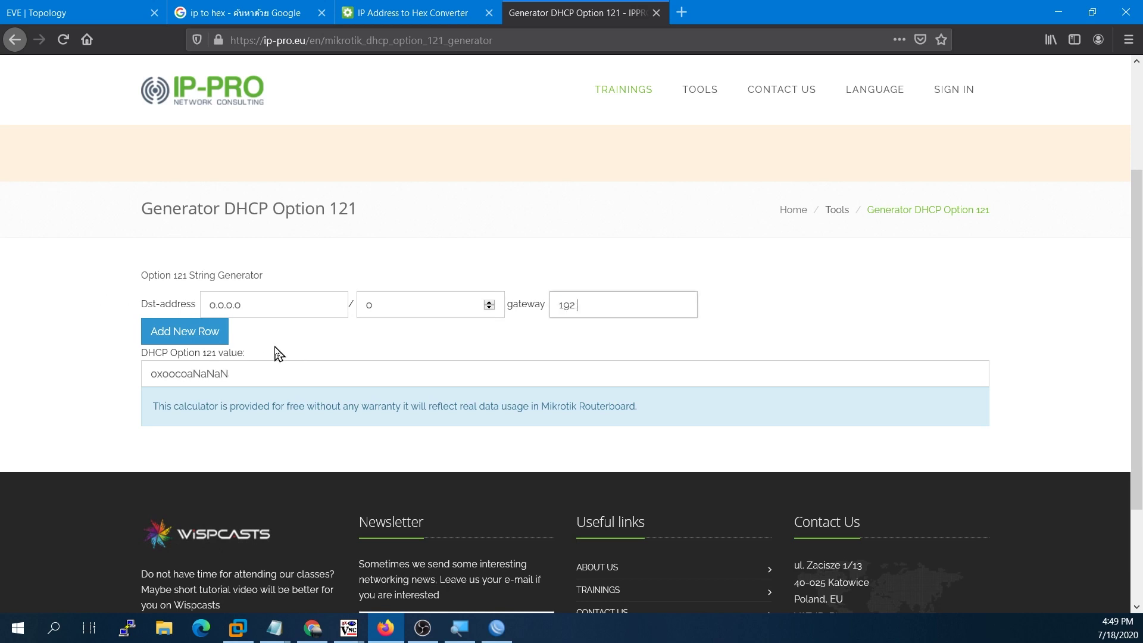
{"action": "type", "text": ".168.10.1"}
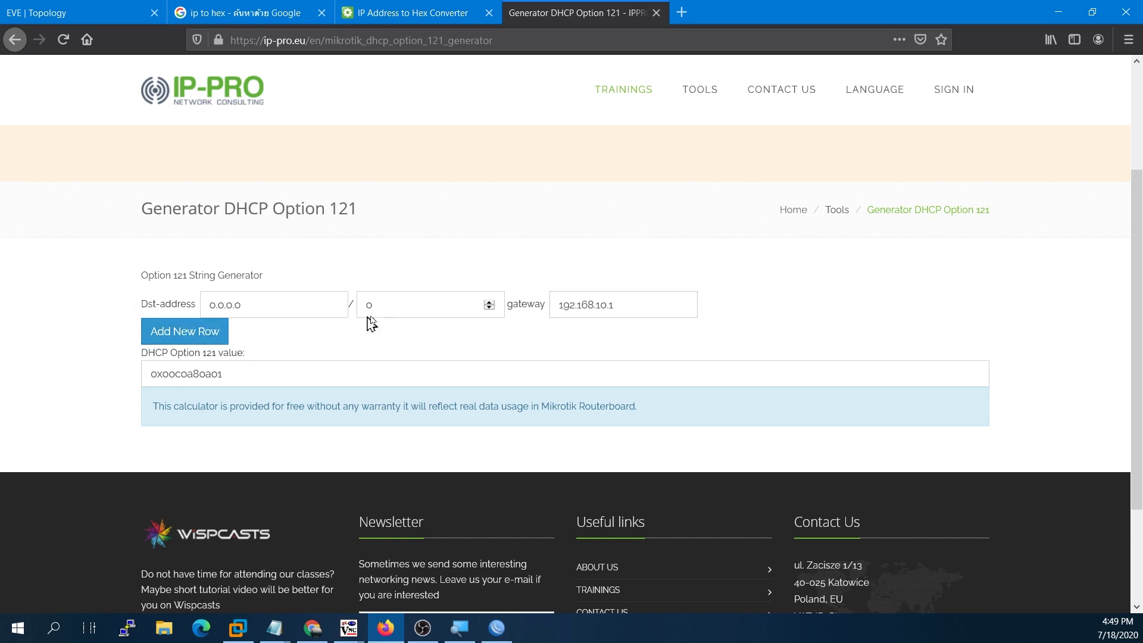
- Copy the generated DHCP Option 121 value 0x00c0a80a01
{"action": "left_click_drag", "start_coordinate": [245, 373], "coordinate": [89, 365]}
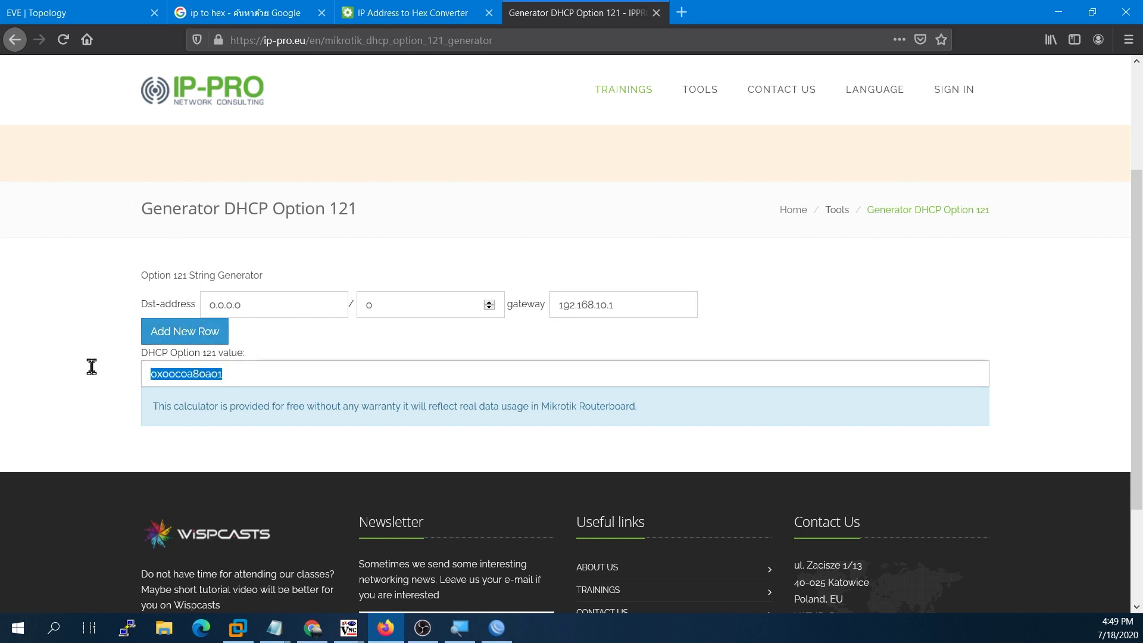
{"action": "right_click", "coordinate": [179, 376]}
{"action": "left_click", "coordinate": [222, 416]}
{"action": "left_click", "coordinate": [298, 378]}
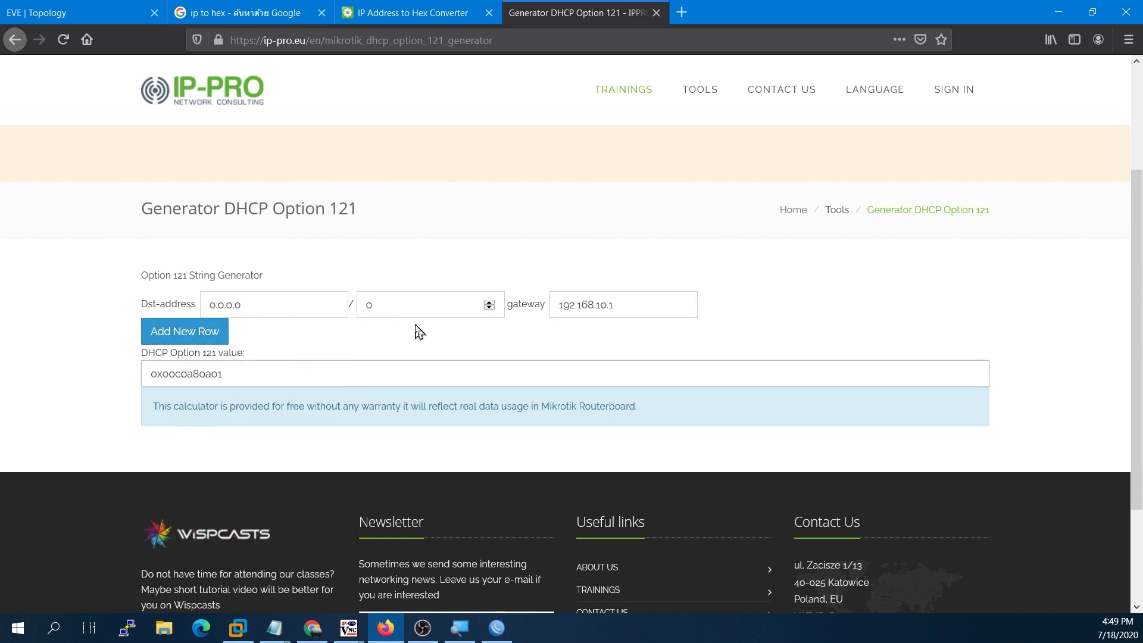
- Switch to WinBox and add a DHCP option named 121 with code 121 and value 0x00c0a80a01
{"action": "left_click", "coordinate": [497, 626]}
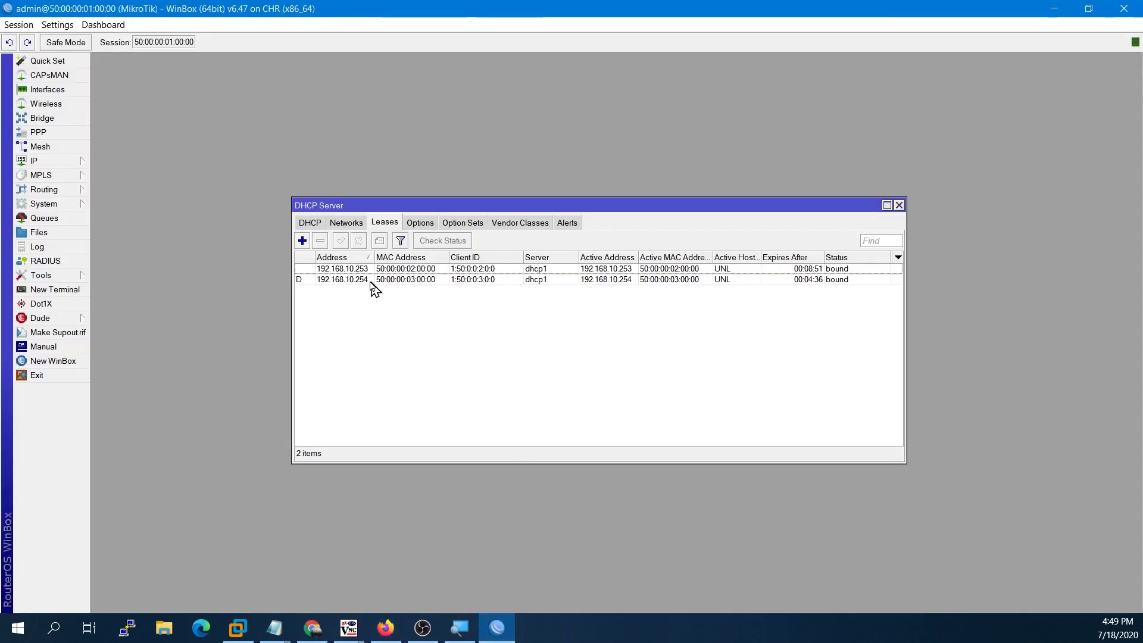
{"action": "left_click", "coordinate": [417, 224]}
{"action": "left_click", "coordinate": [302, 240]}
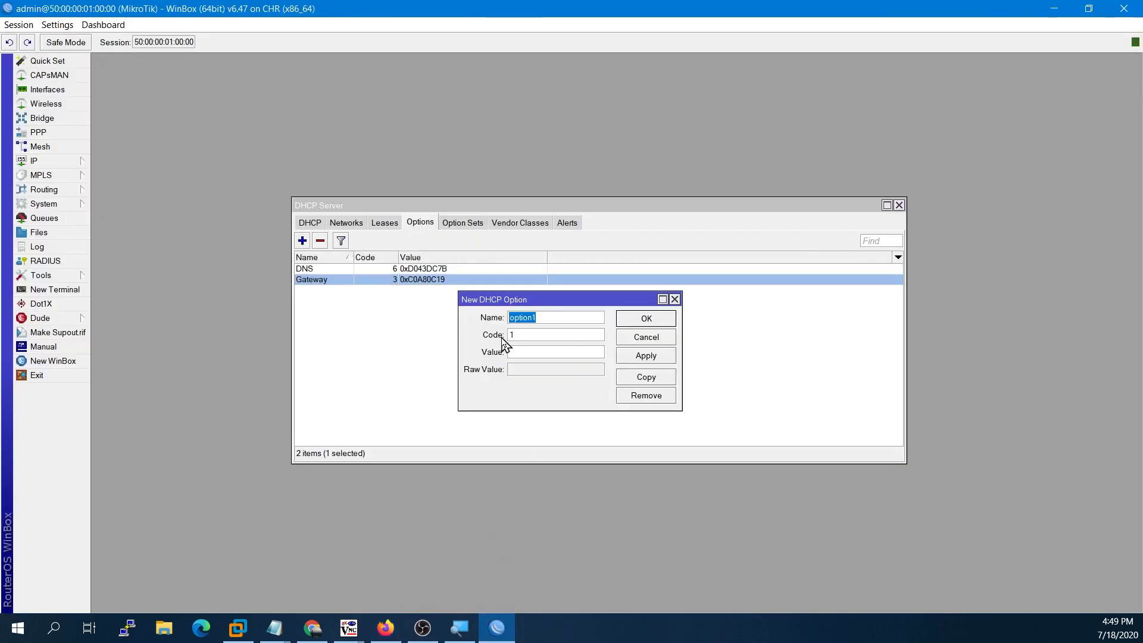
{"action": "type", "text": "121"}
{"action": "key", "text": "ctrl+v"}
{"action": "left_click", "coordinate": [642, 355]}
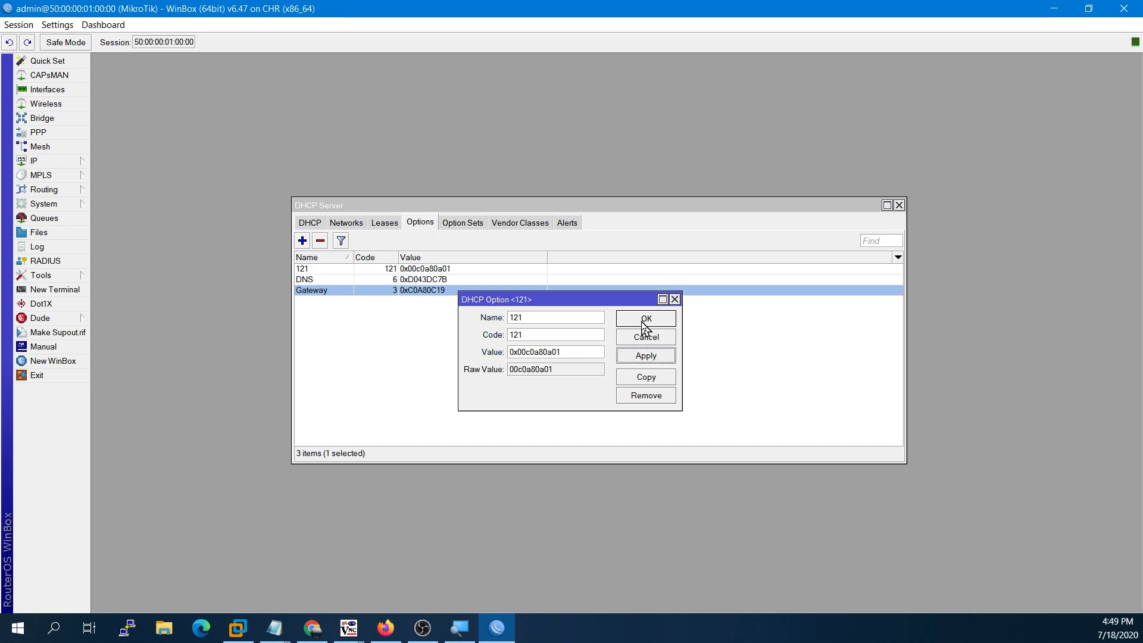
{"action": "left_click", "coordinate": [645, 324]}
- Review the 192.168.10.0/24 DHCP network's settings, the 192.168.10.253 lease, and the 121 and DNS options
{"action": "left_click", "coordinate": [417, 269]}
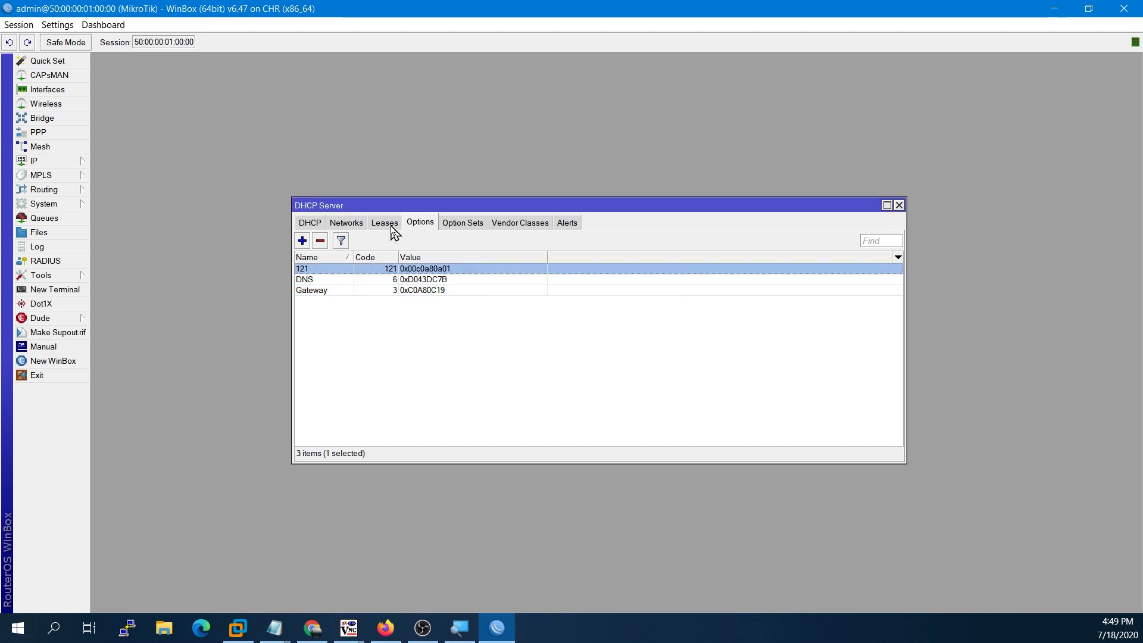
{"action": "left_click", "coordinate": [353, 279]}
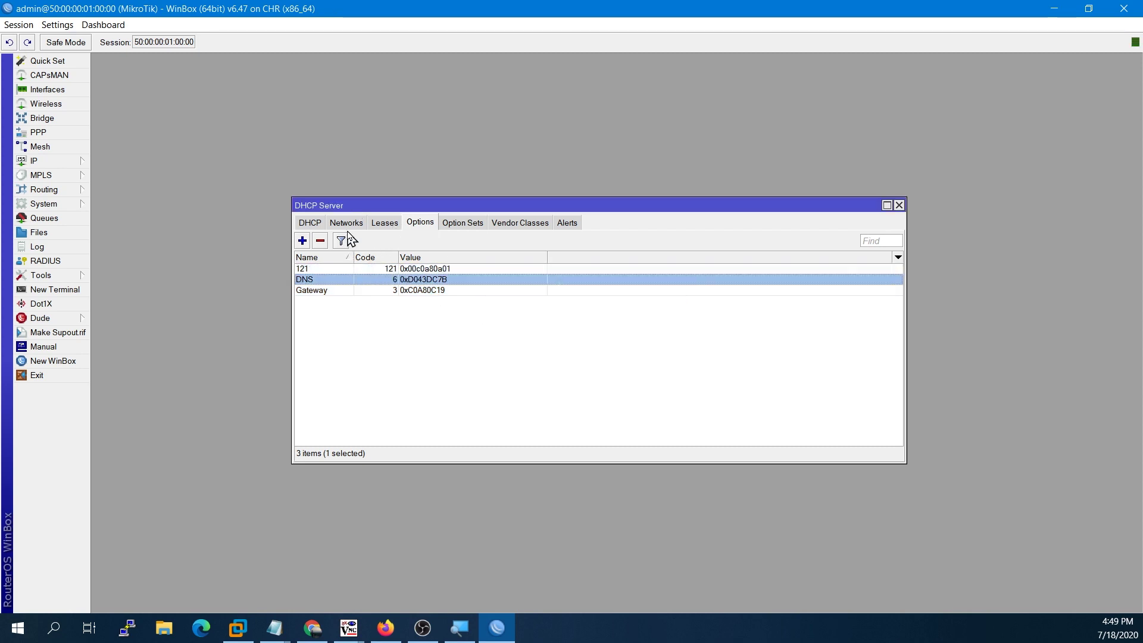
{"action": "left_click", "coordinate": [346, 222]}
{"action": "double_click", "coordinate": [357, 269]}
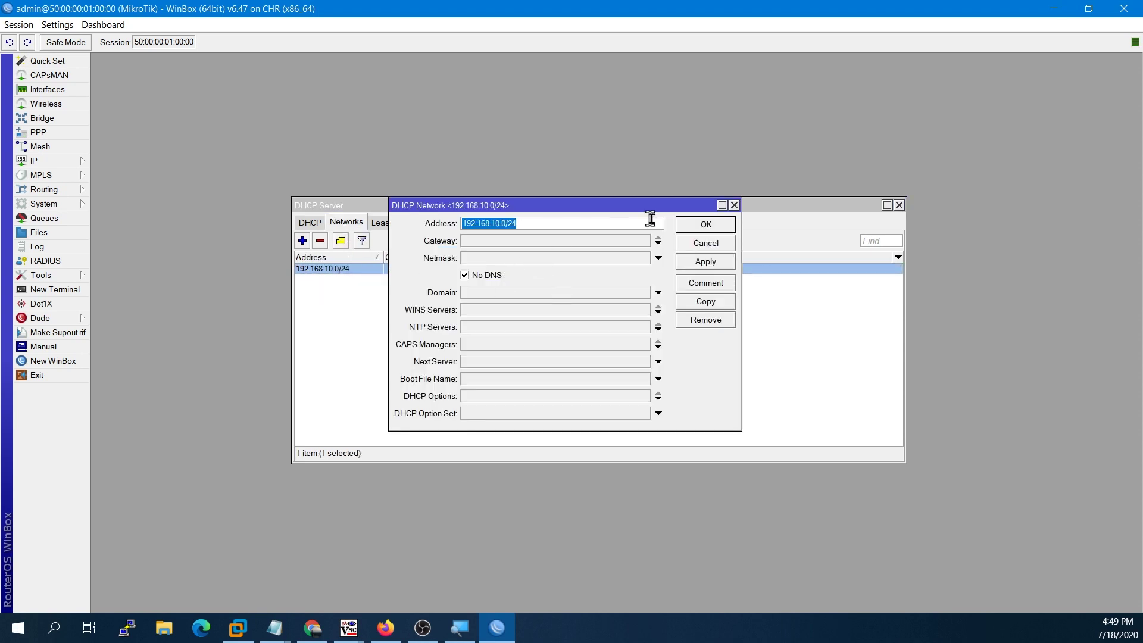
{"action": "left_click", "coordinate": [734, 204]}
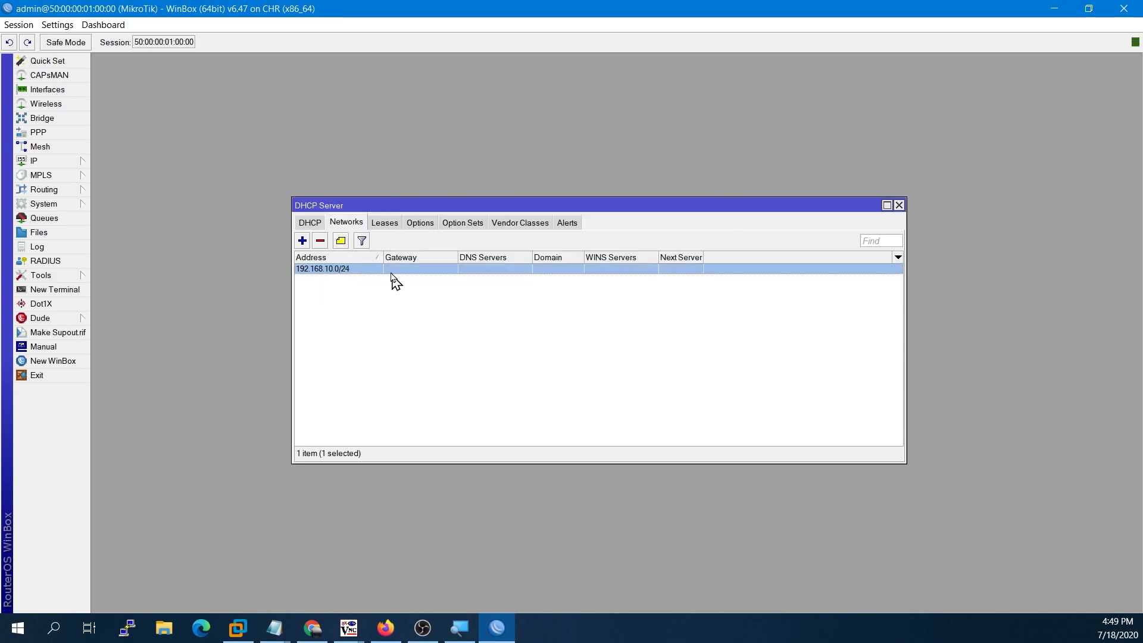
{"action": "left_click", "coordinate": [384, 225]}
{"action": "left_click", "coordinate": [377, 269]}
{"action": "left_click", "coordinate": [416, 225]}
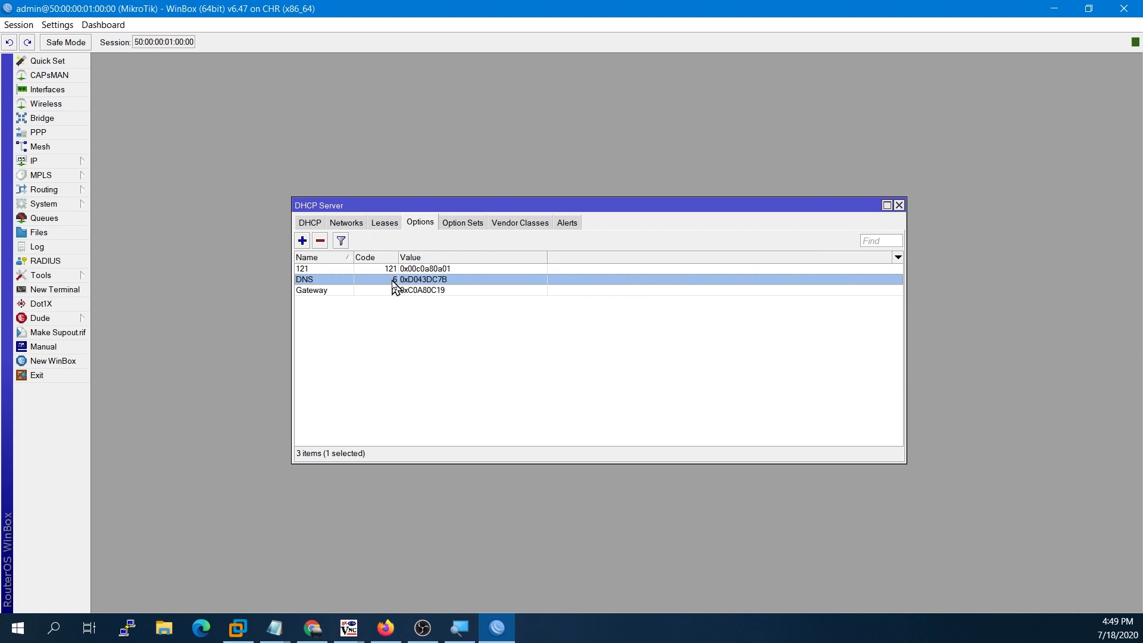
{"action": "left_click", "coordinate": [371, 270], "text": "ctrl"}
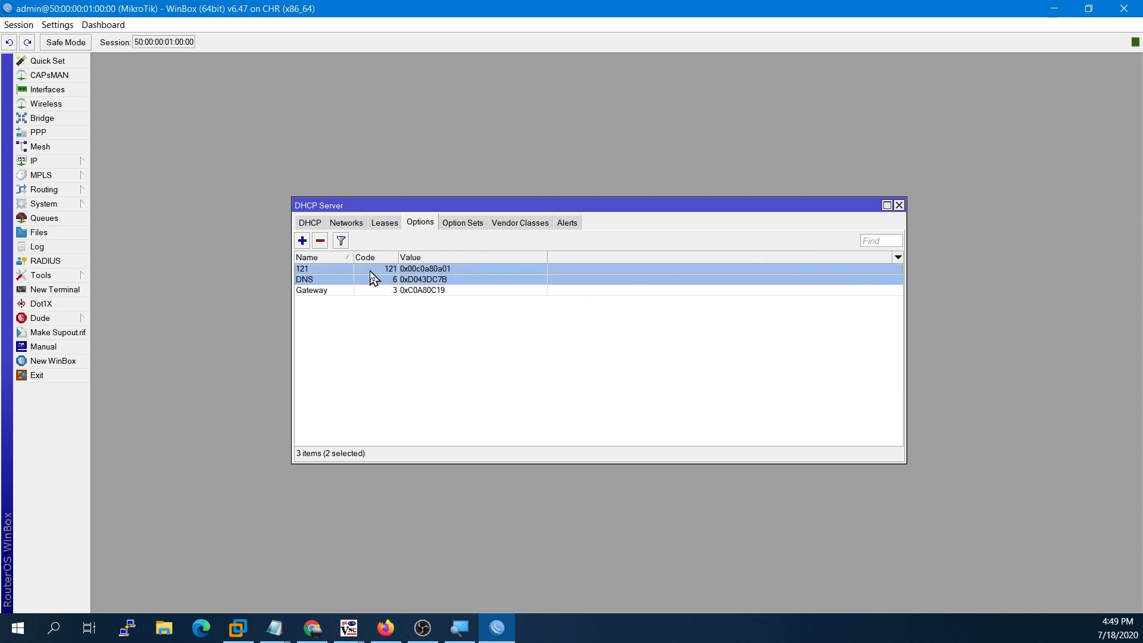
- Create a DHCP option set named Test2 containing the DNS and 121 options, and check its entry
{"action": "left_click", "coordinate": [471, 222]}
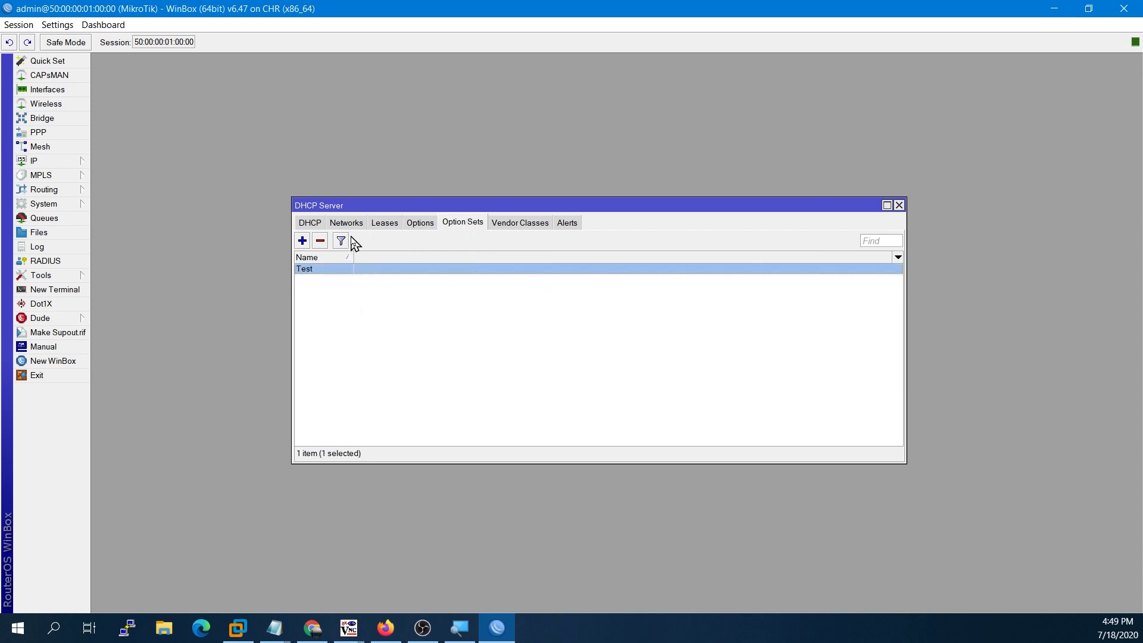
{"action": "left_click", "coordinate": [302, 240]}
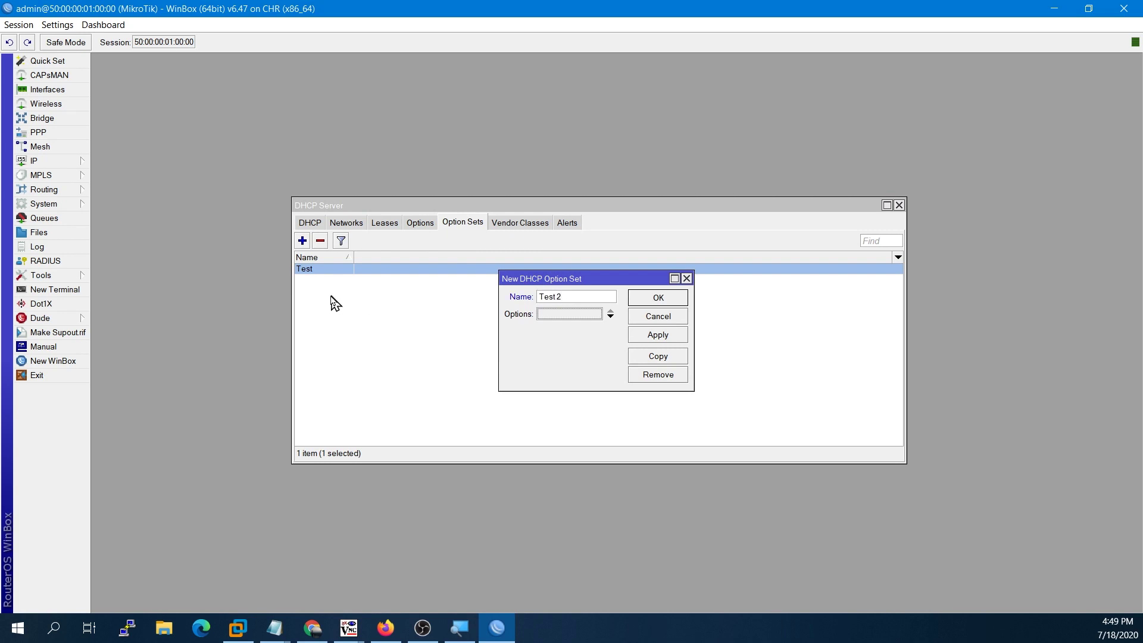
{"action": "left_click", "coordinate": [598, 313]}
{"action": "left_click", "coordinate": [597, 315]}
{"action": "left_click", "coordinate": [598, 315]}
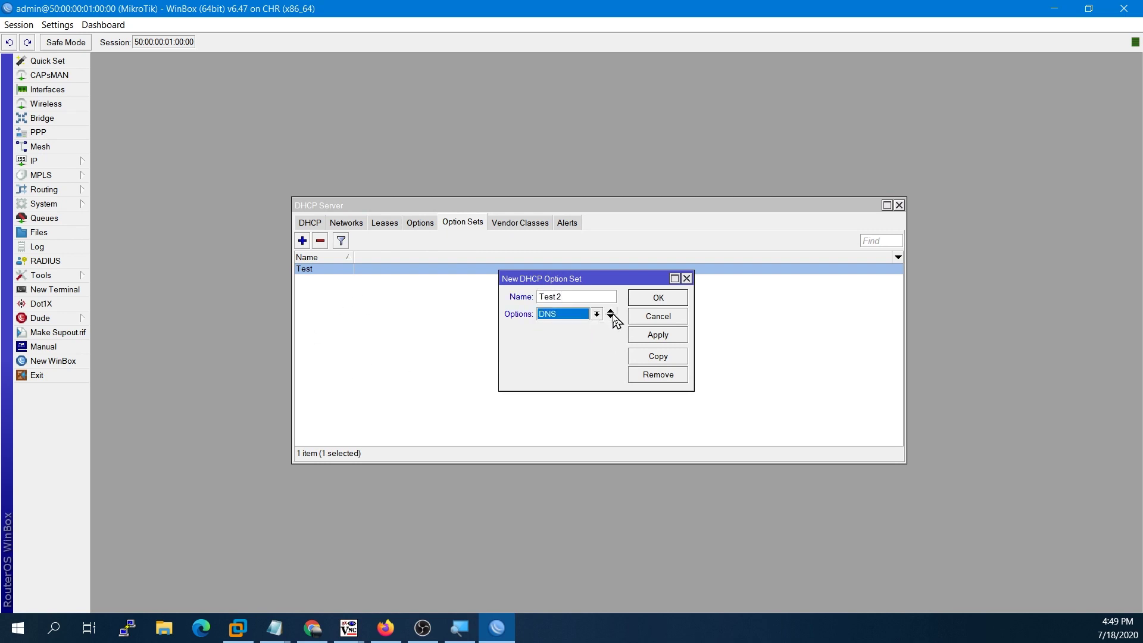
{"action": "left_click", "coordinate": [610, 317]}
{"action": "left_click", "coordinate": [596, 331]}
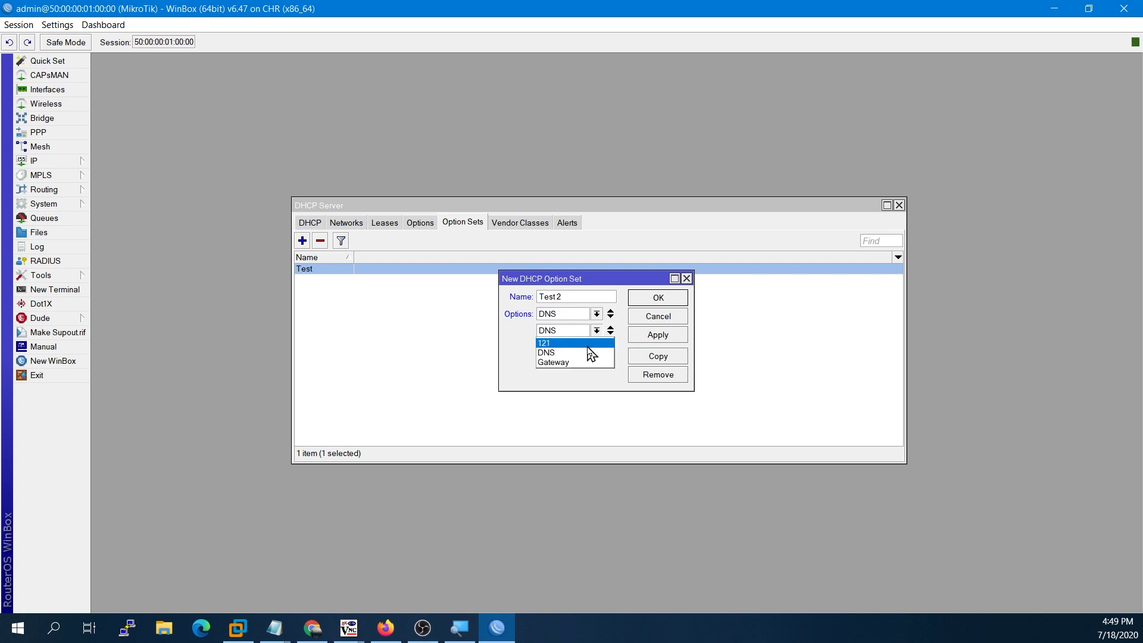
{"action": "left_click", "coordinate": [588, 343]}
{"action": "left_click_drag", "start_coordinate": [603, 280], "coordinate": [466, 312]}
{"action": "left_click", "coordinate": [521, 366]}
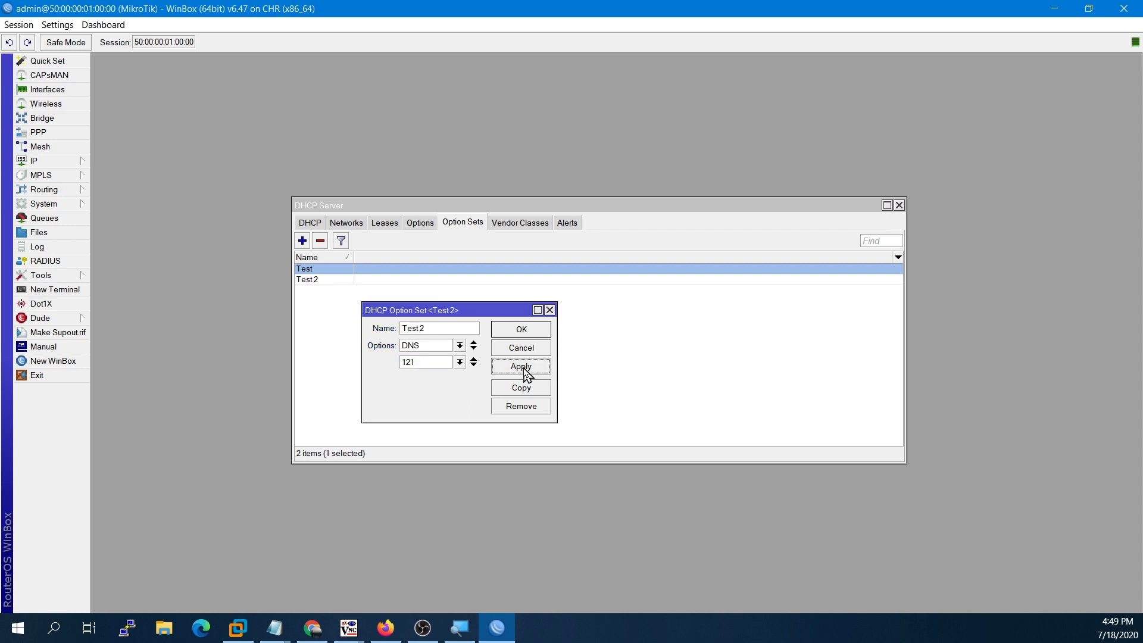
{"action": "left_click", "coordinate": [521, 329]}
{"action": "left_click", "coordinate": [369, 281]}
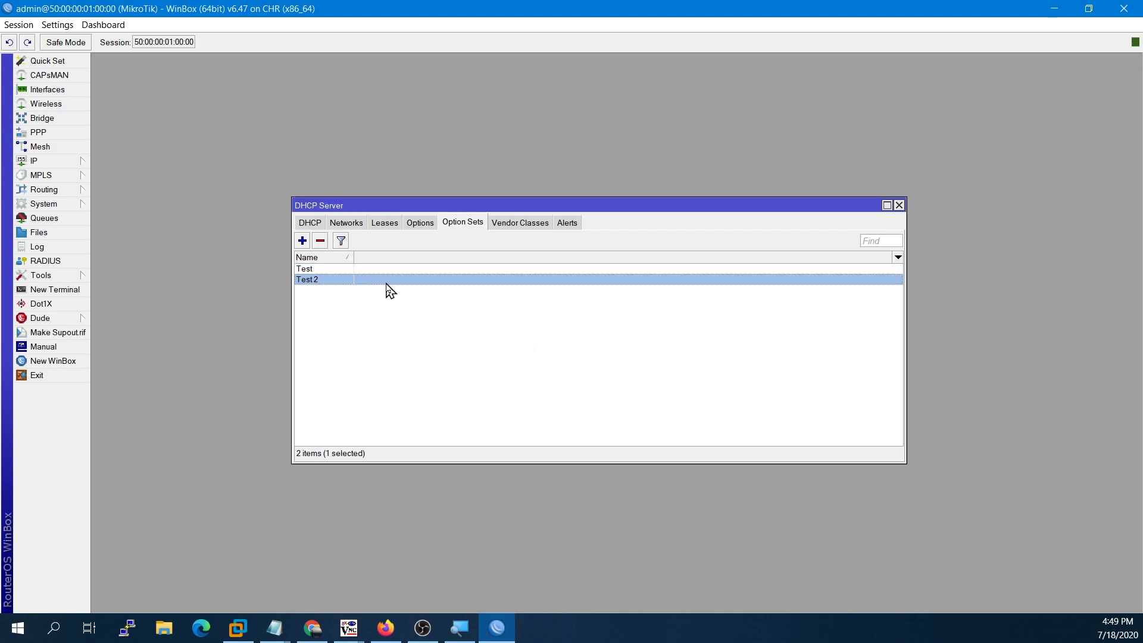
{"action": "double_click", "coordinate": [386, 282]}
{"action": "key", "text": "Escape"}
- Assign option set Test2 to the 192.168.10.253 lease, and disable and re-enable that lease
{"action": "left_click", "coordinate": [384, 224]}
{"action": "double_click", "coordinate": [390, 269]}
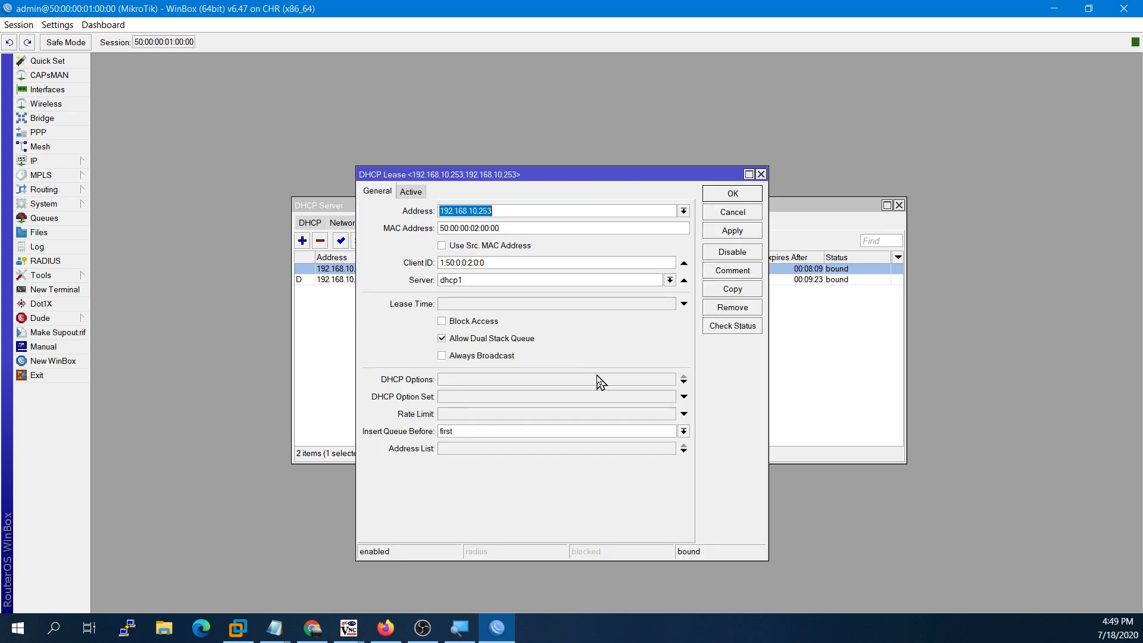
{"action": "left_click", "coordinate": [571, 398]}
{"action": "left_click", "coordinate": [570, 399]}
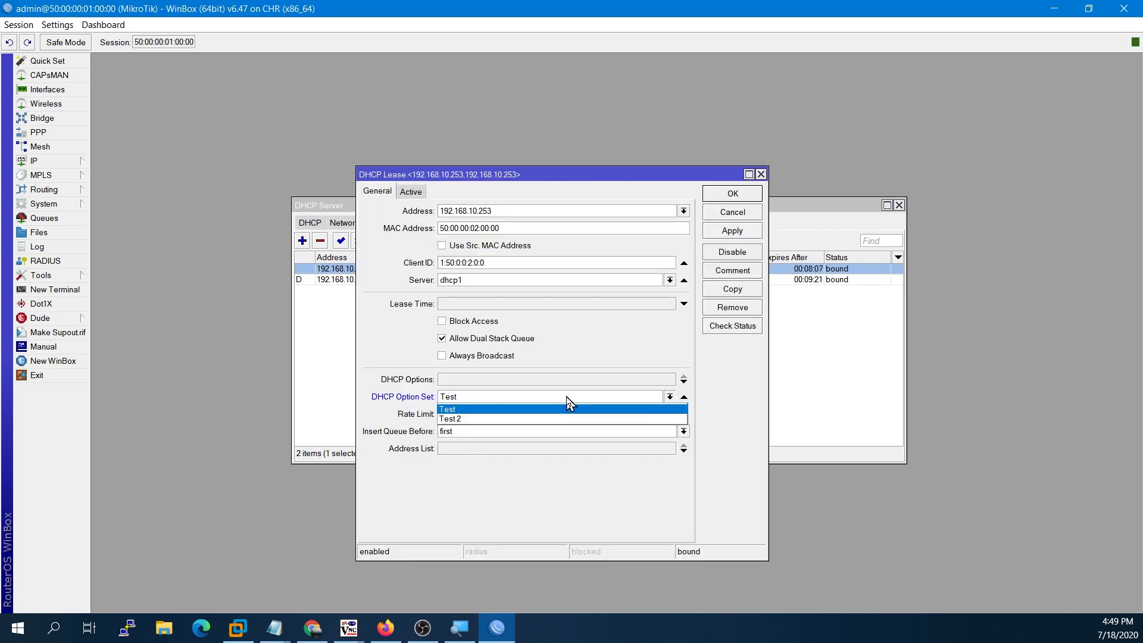
{"action": "left_click", "coordinate": [547, 420]}
{"action": "left_click", "coordinate": [727, 233]}
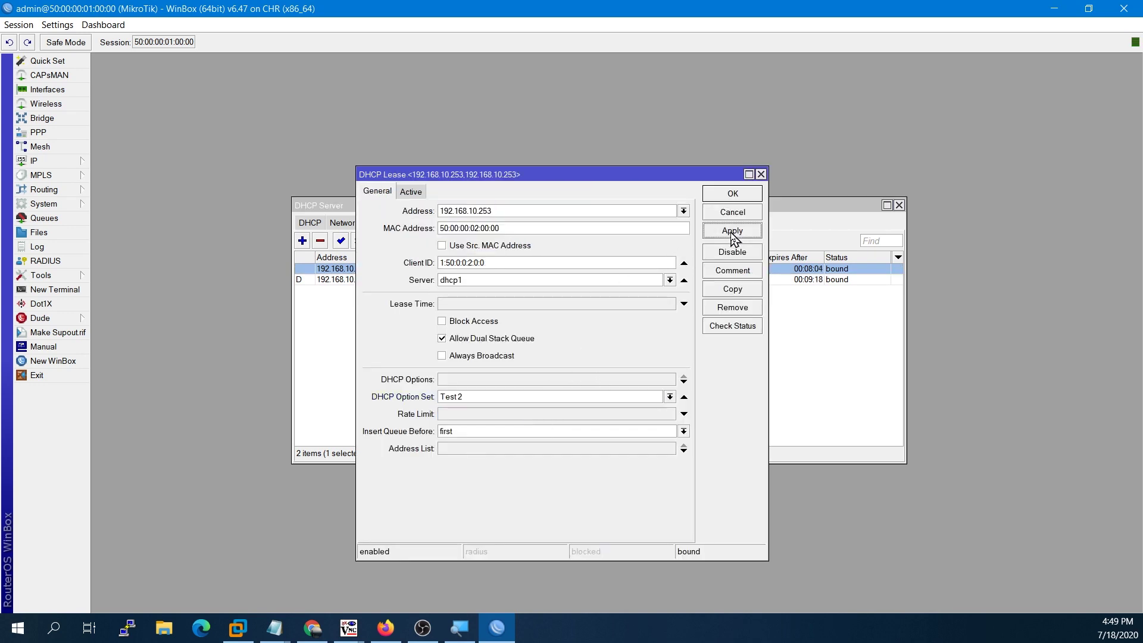
{"action": "left_click", "coordinate": [737, 195]}
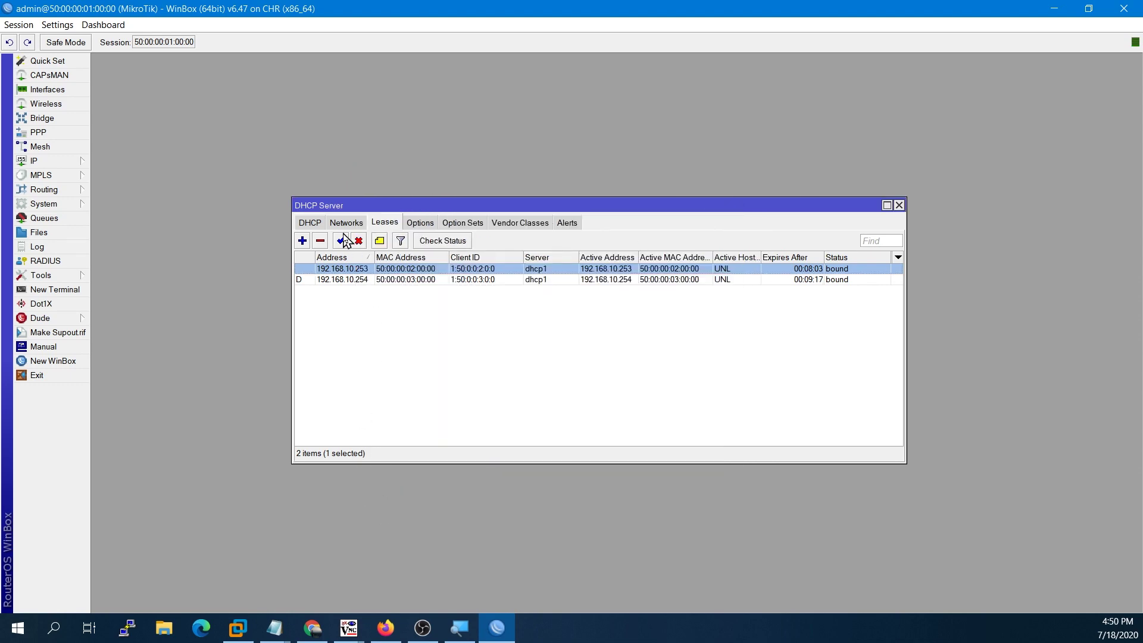
{"action": "left_click", "coordinate": [358, 241]}
{"action": "left_click", "coordinate": [341, 241]}
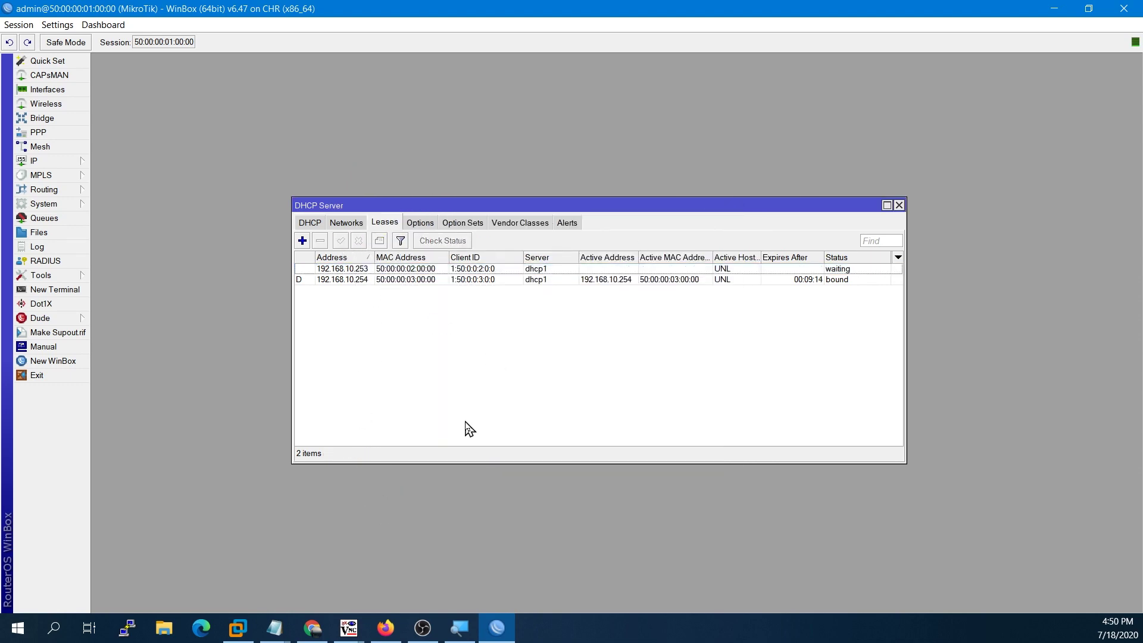
- Switch to the Win2 VM's command prompt, run ipconfig /renew, and print its routing table with route print
{"action": "mouse_move", "coordinate": [349, 626]}
{"action": "left_click", "coordinate": [286, 557]}
{"action": "type", "text": "ipconfig /release"}
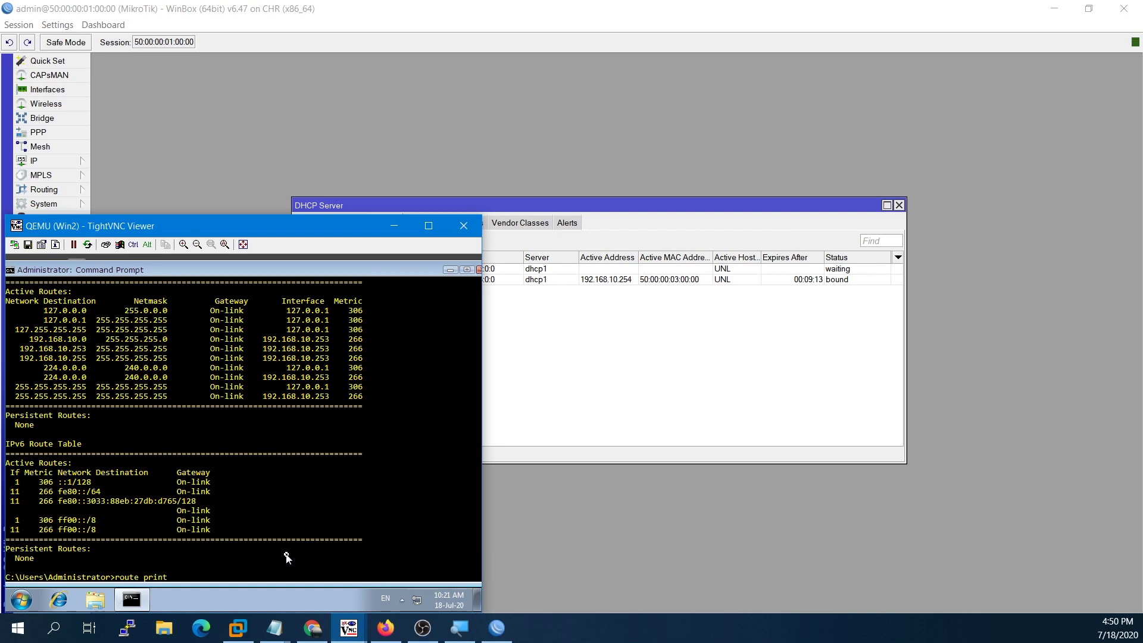
{"action": "key", "text": "Return"}
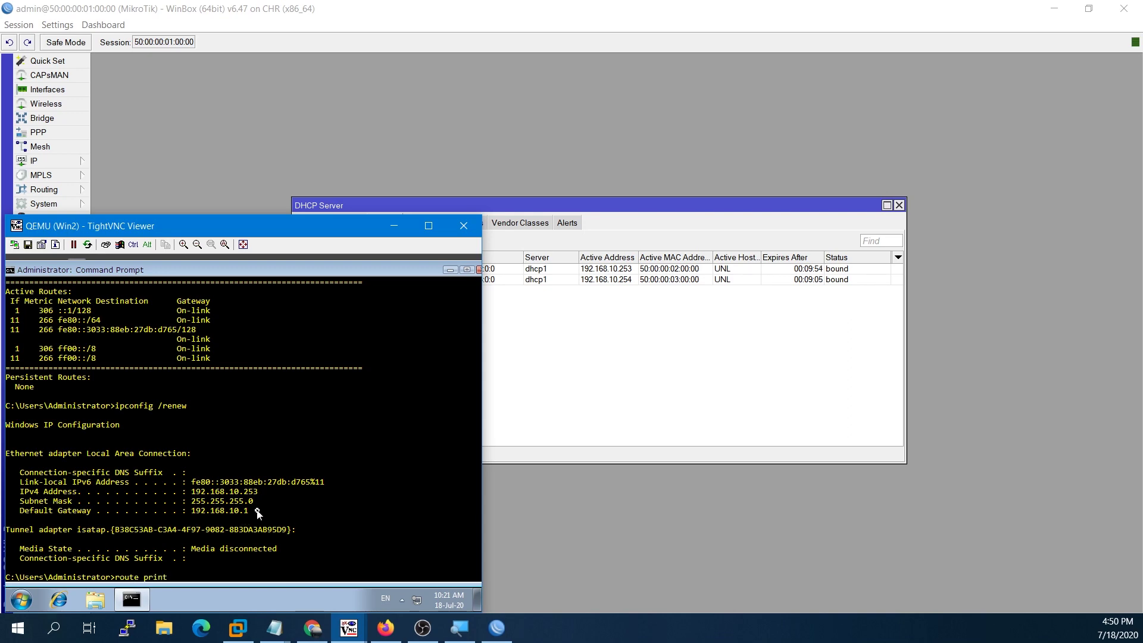
{"action": "key", "text": "Return"}
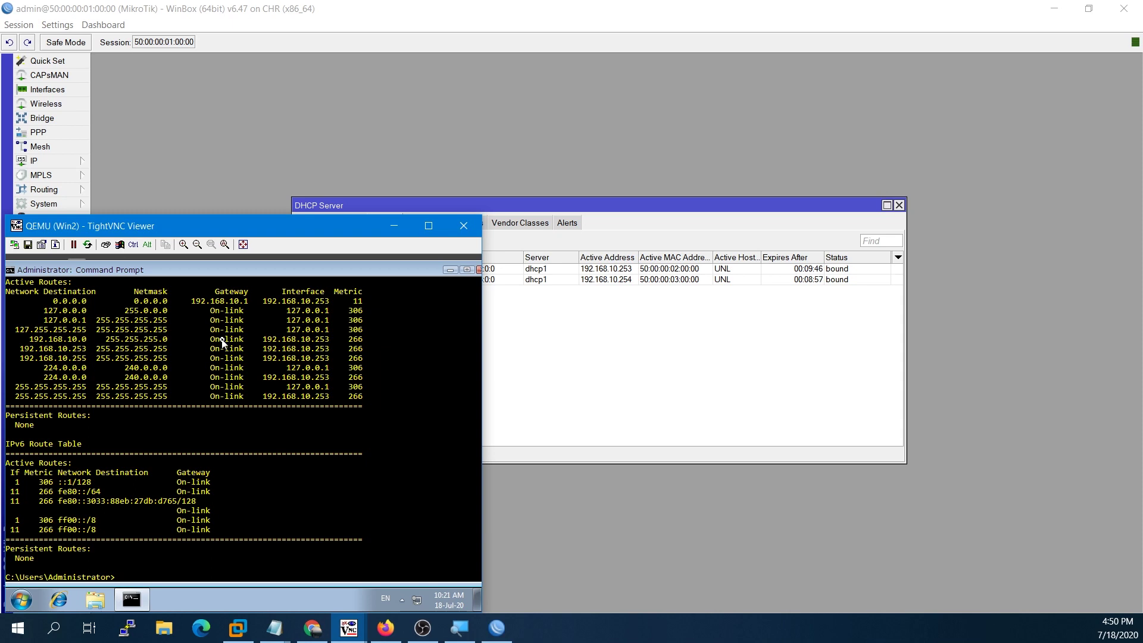
- Test connectivity with ping 8.8.8.8, stop the ping, and show the full network configuration with ipconfig /all
{"action": "key", "text": "Up"}
{"action": "key", "text": "Up"}
{"action": "key", "text": "Up"}
{"action": "key", "text": "Return"}
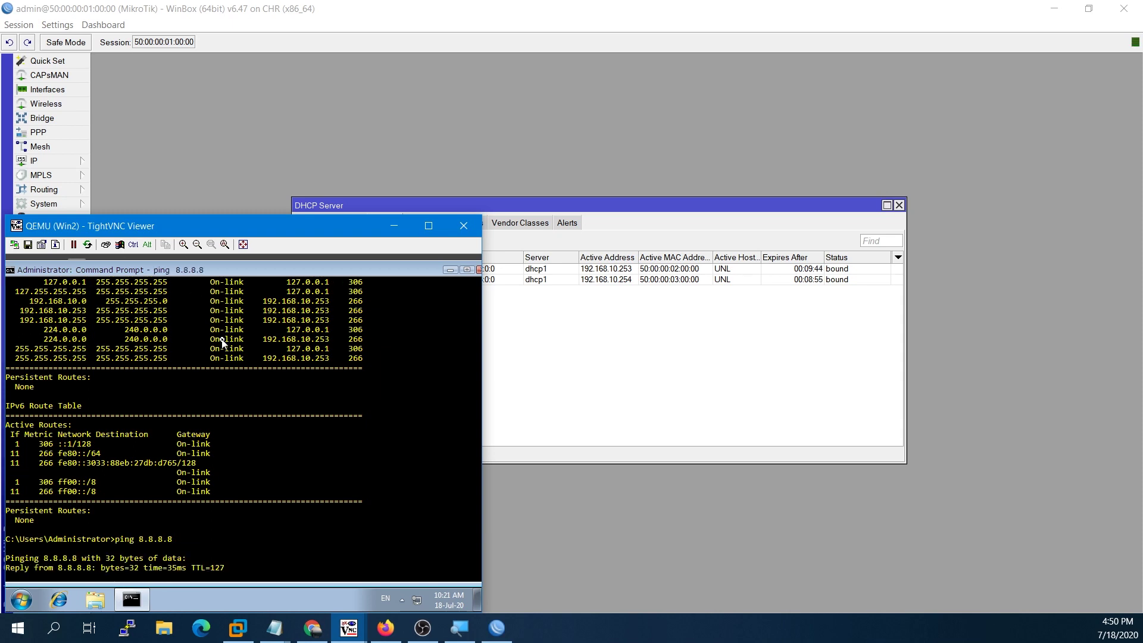
{"action": "key", "text": "ctrl+c"}
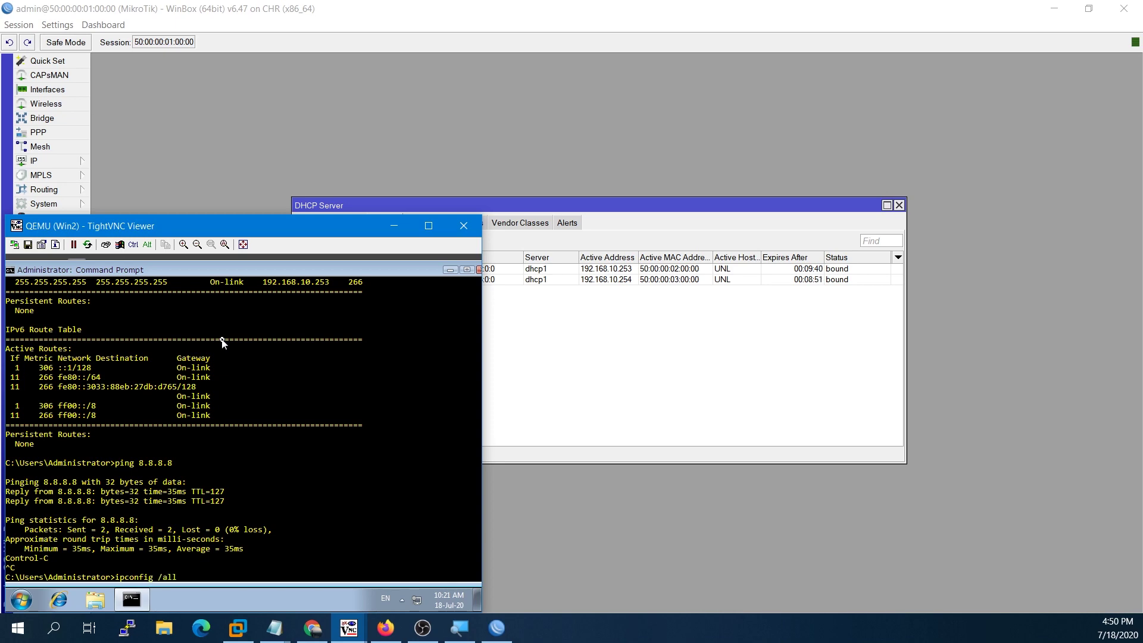
{"action": "key", "text": "Return"}
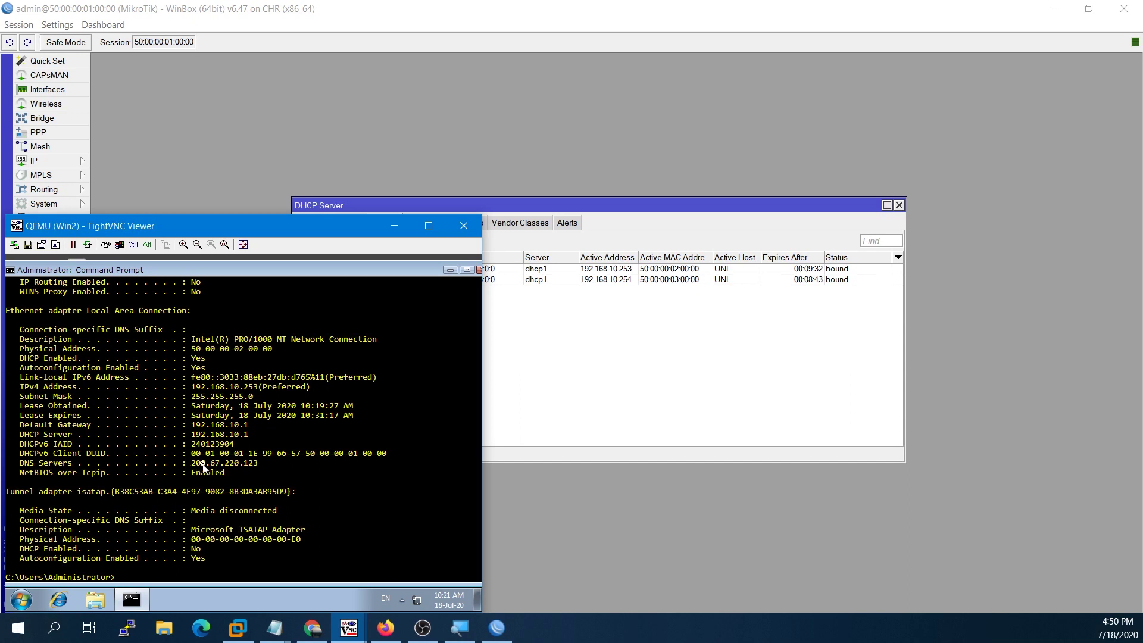
- Return to WinBox and review the option sets, the options, and the option set assigned to the 192.168.10.253 lease
{"action": "left_click", "coordinate": [622, 338]}
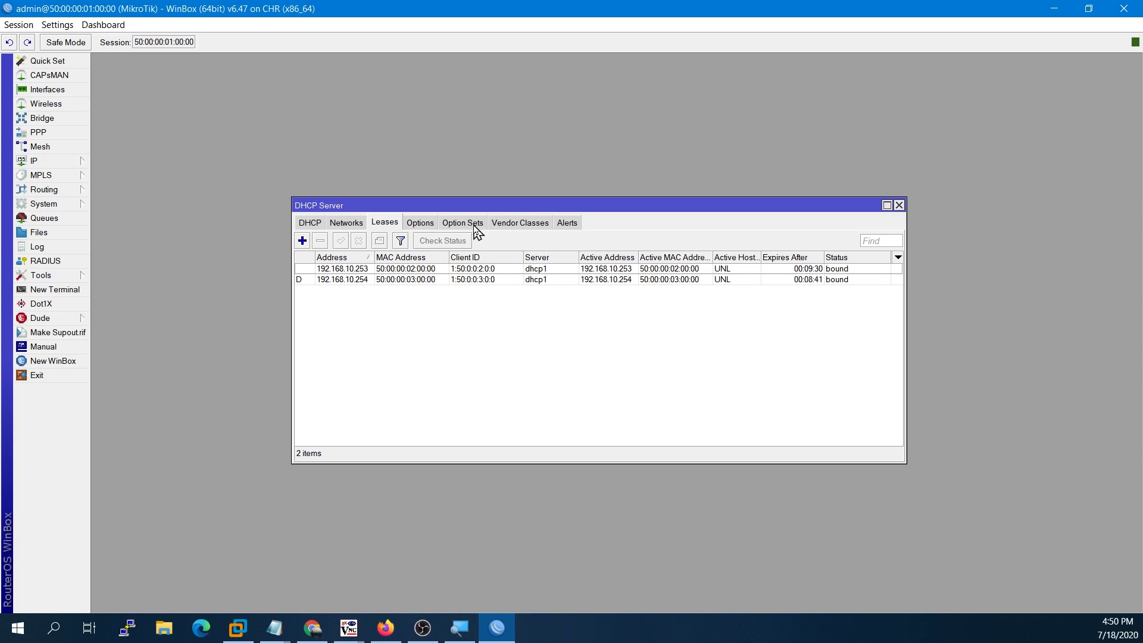
{"action": "left_click", "coordinate": [475, 224]}
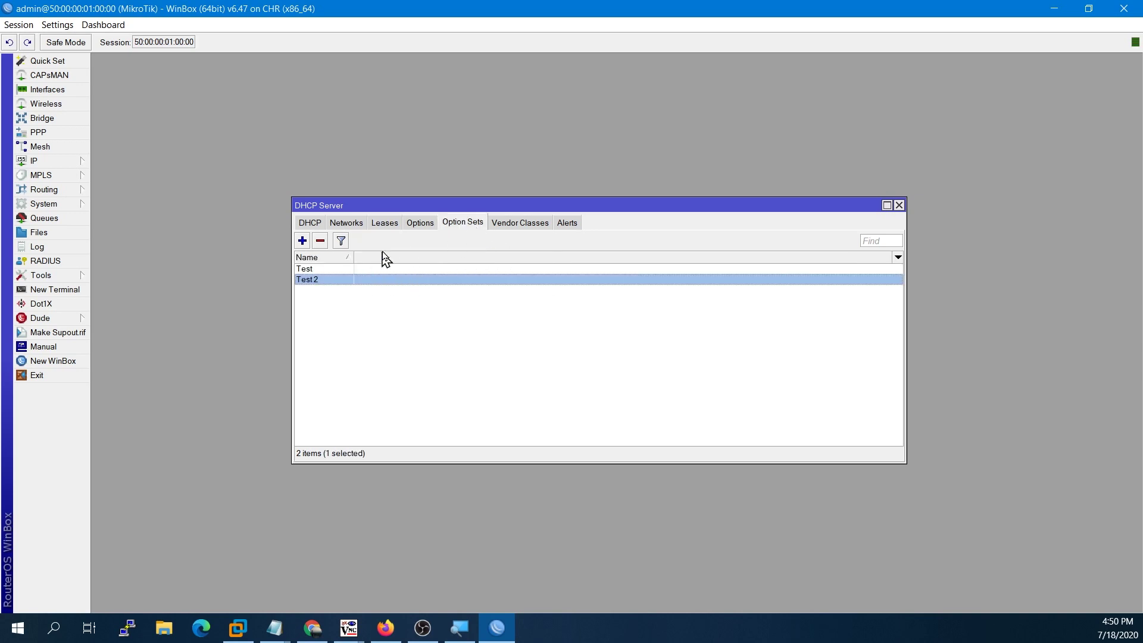
{"action": "left_click", "coordinate": [413, 225]}
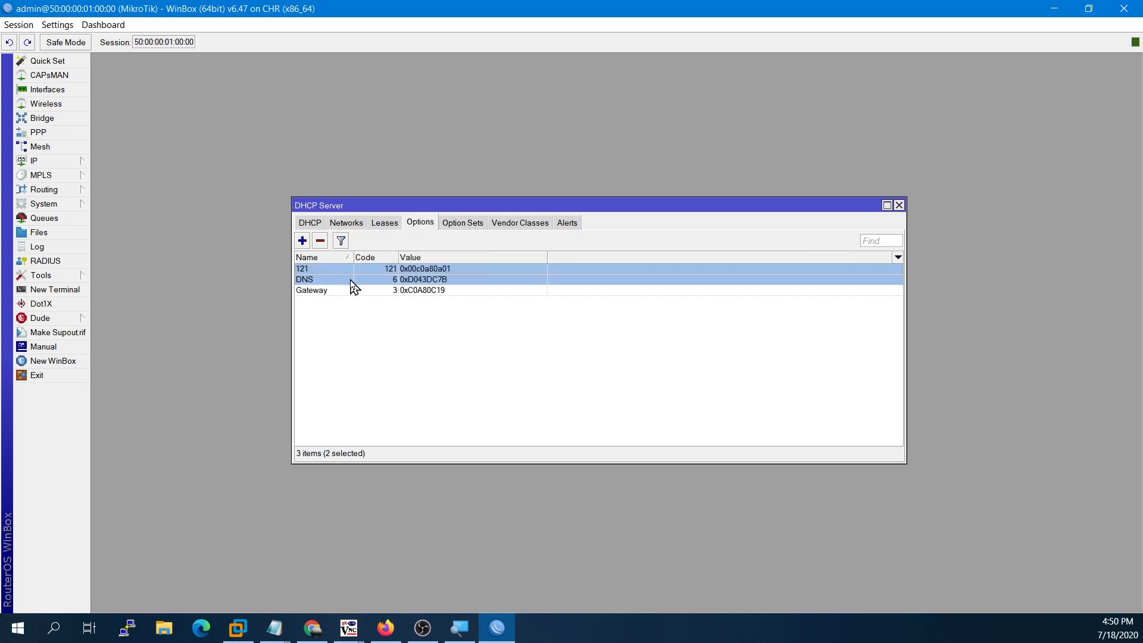
{"action": "left_click", "coordinate": [462, 223]}
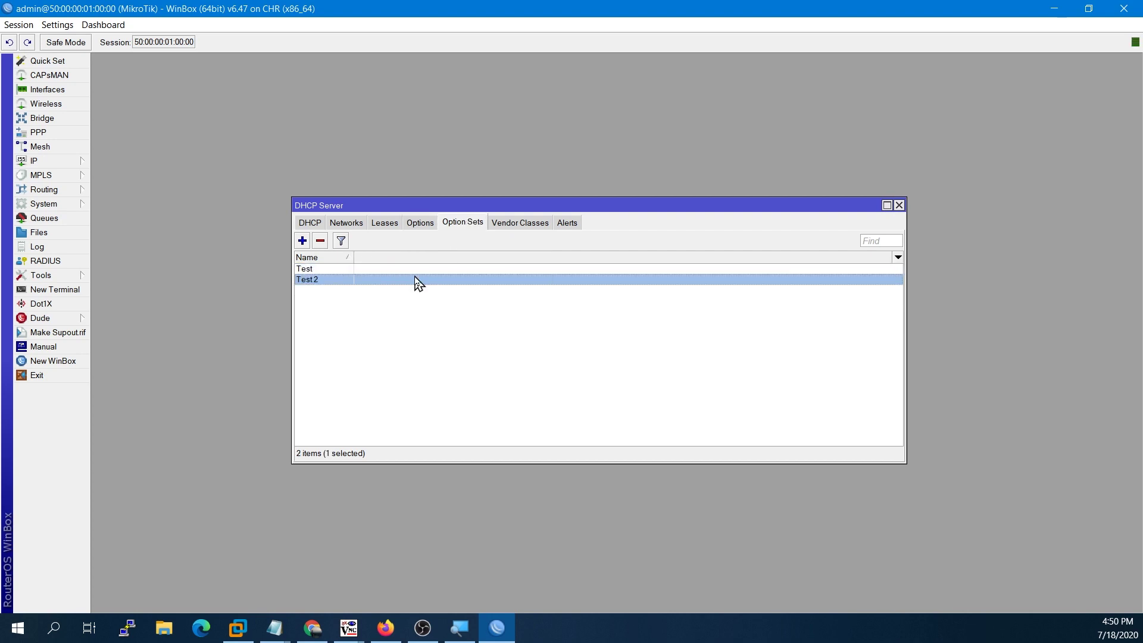
{"action": "left_click", "coordinate": [386, 226]}
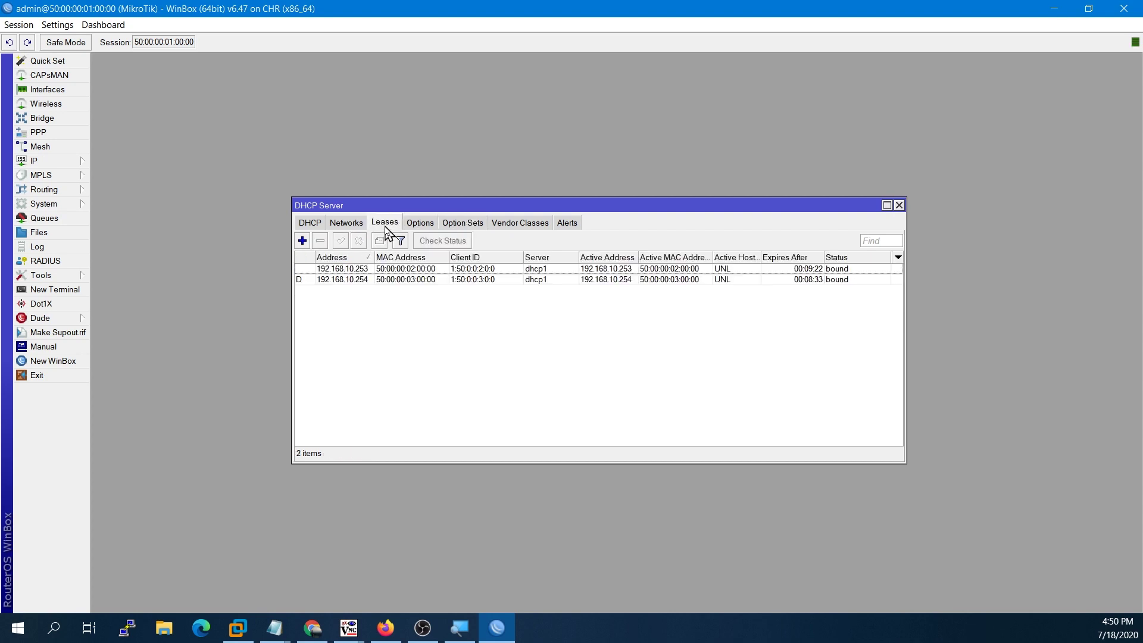
{"action": "double_click", "coordinate": [378, 270]}
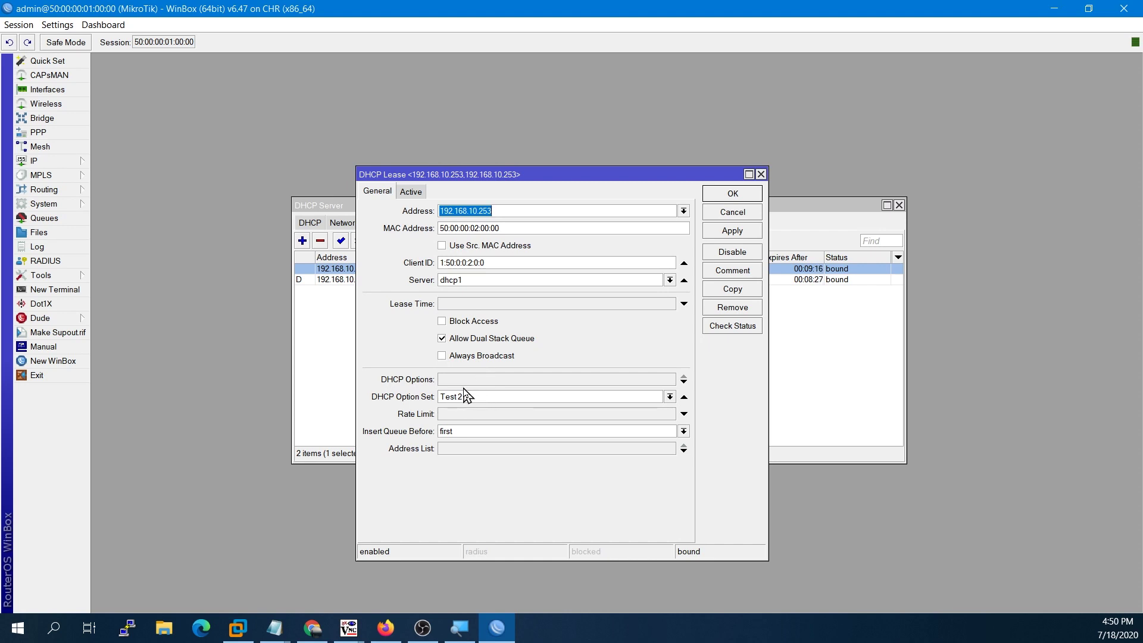
{"action": "key", "text": "Escape"}
- Set the value of the DNS DHCP option (code 6) to '8.8.4.4', entered as a quoted address
{"action": "left_click", "coordinate": [420, 223]}
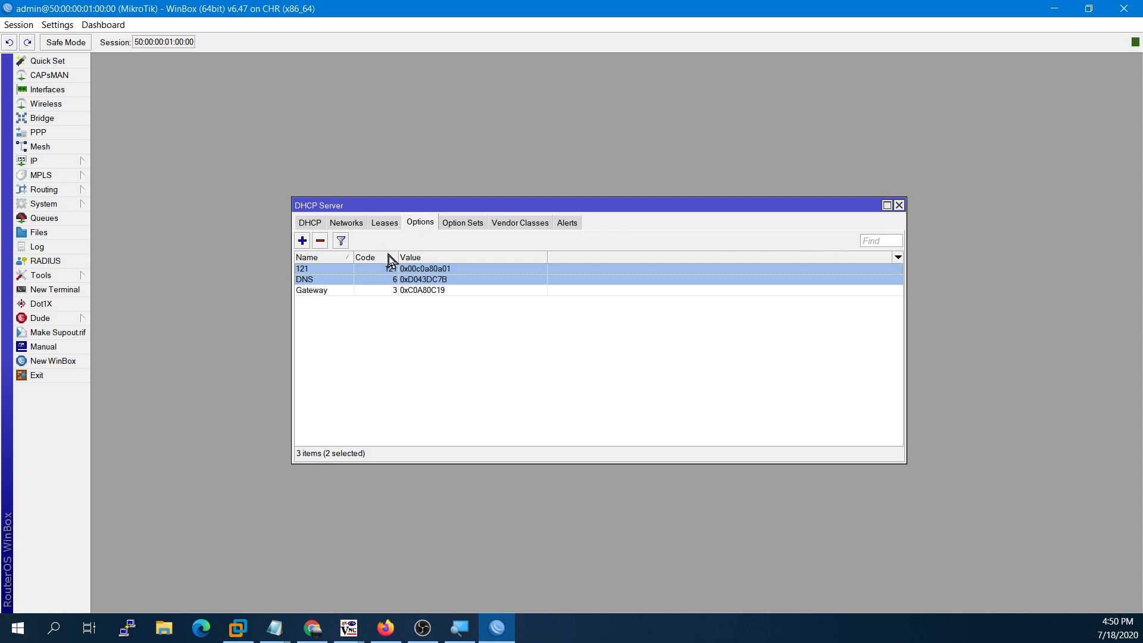
{"action": "left_click", "coordinate": [370, 279]}
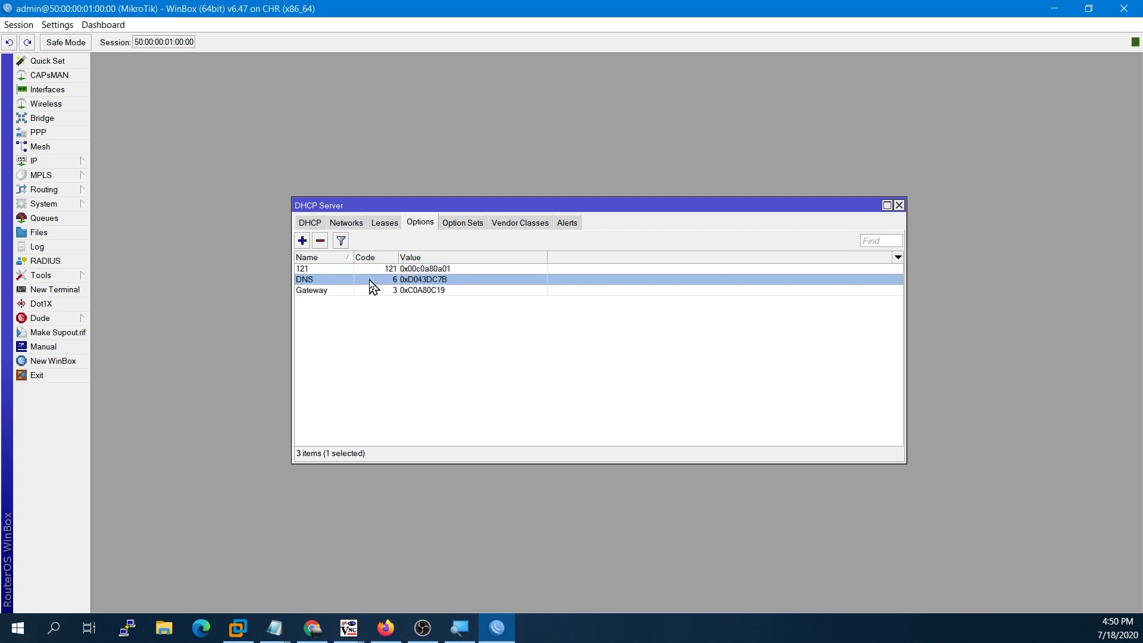
{"action": "double_click", "coordinate": [372, 285]}
{"action": "left_click_drag", "start_coordinate": [559, 351], "coordinate": [509, 352]}
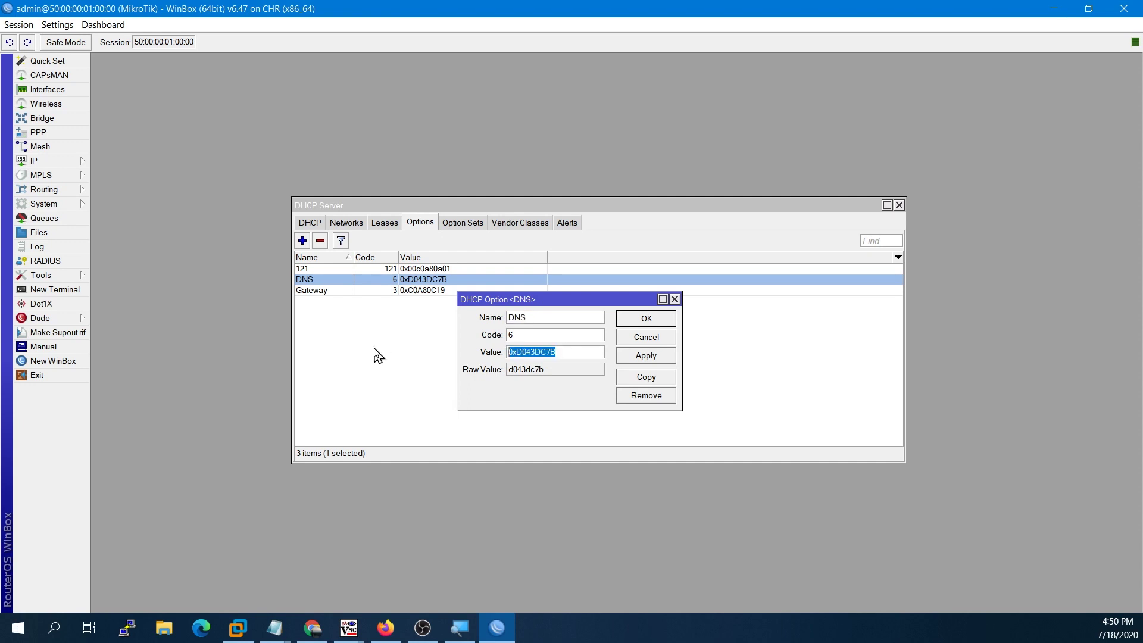
{"action": "type", "text": "'8.8.4.4"}
{"action": "left_click_drag", "start_coordinate": [589, 301], "coordinate": [581, 311]}
{"action": "left_click", "coordinate": [637, 363]}
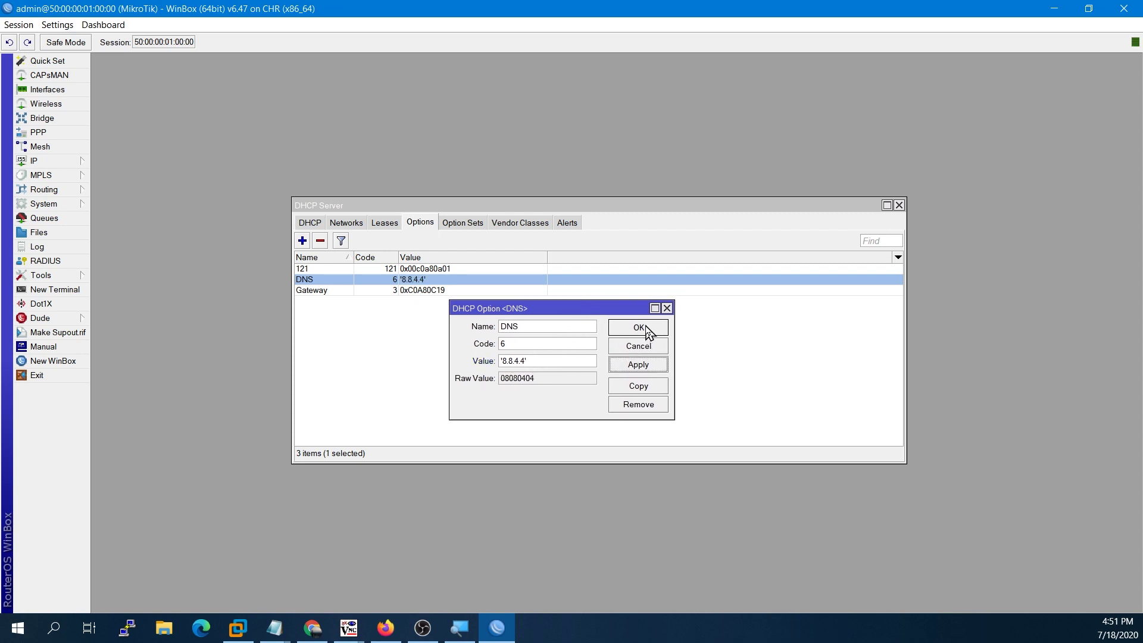
{"action": "left_click", "coordinate": [639, 328]}
{"action": "left_click", "coordinate": [421, 270]}
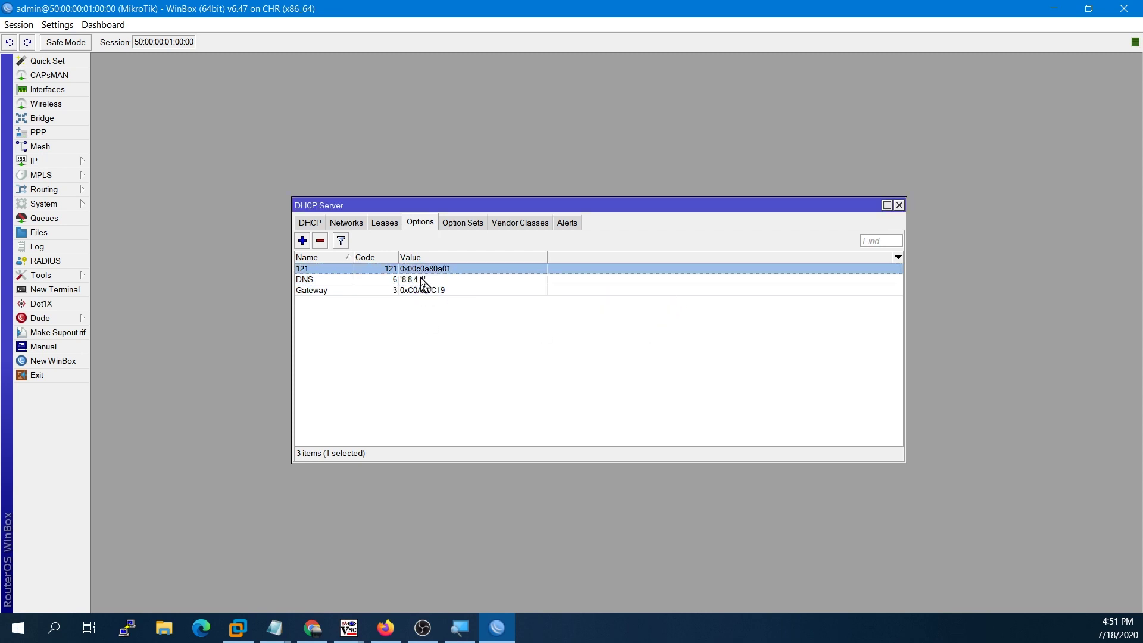
{"action": "left_click", "coordinate": [421, 279]}
{"action": "left_click", "coordinate": [434, 321]}
{"action": "left_click", "coordinate": [444, 280]}
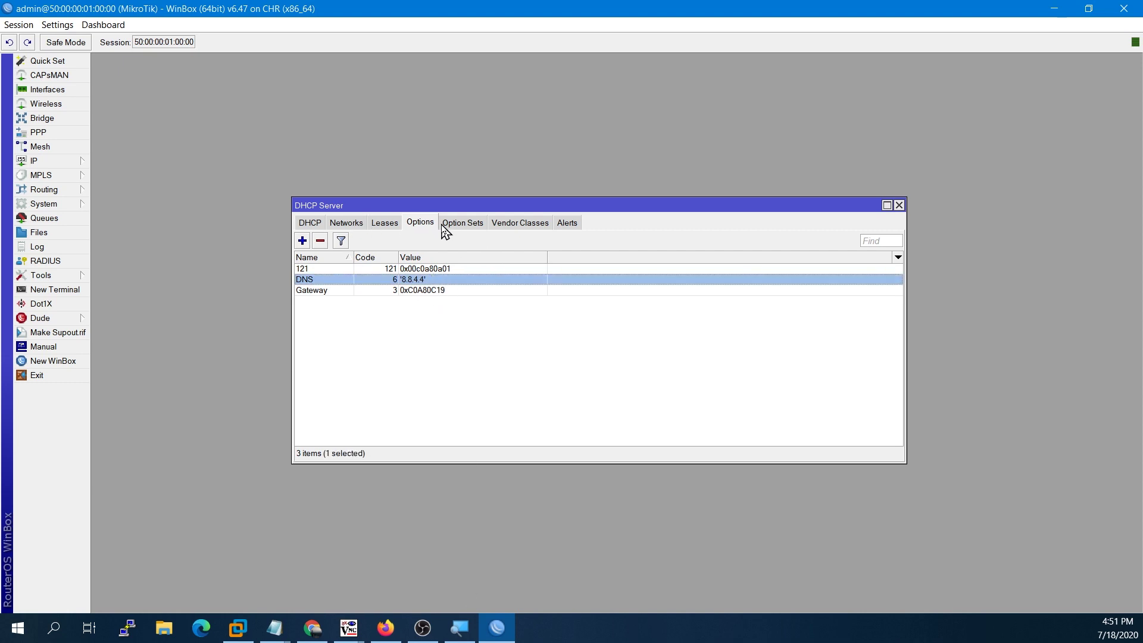
- Disable and re-enable the 192.168.10.253 lease
{"action": "left_click", "coordinate": [393, 224]}
{"action": "left_click", "coordinate": [377, 269]}
{"action": "left_click", "coordinate": [358, 241]}
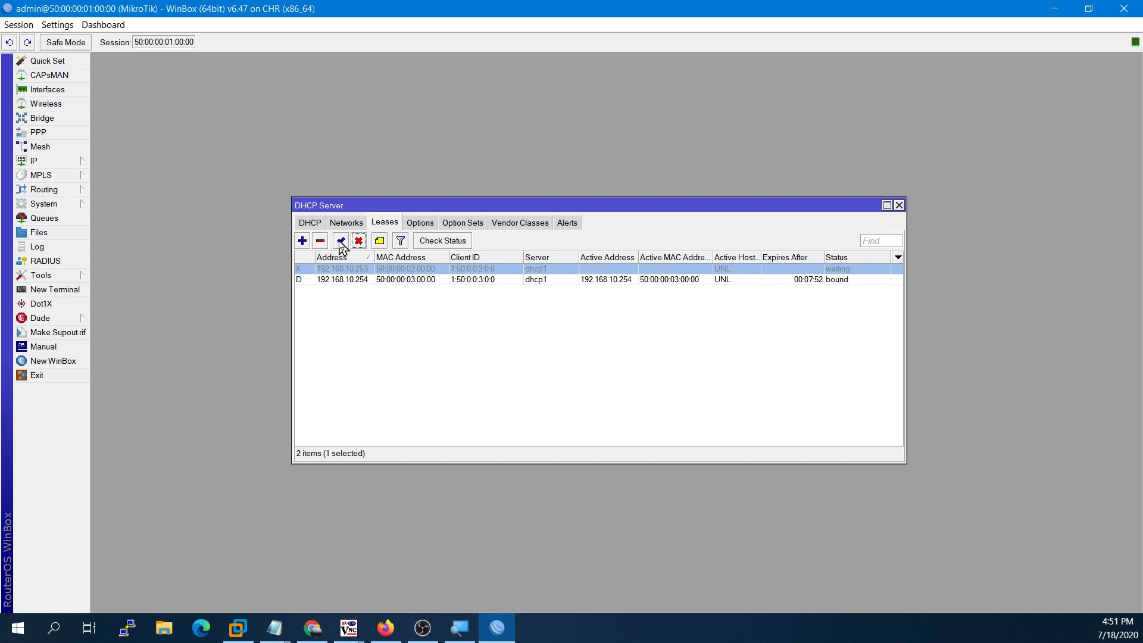
- Switch to the Win2 VM's command prompt, run ipconfig /renew, and show the full network configuration with ipconfig /all
{"action": "mouse_move", "coordinate": [348, 627]}
{"action": "left_click", "coordinate": [291, 551]}
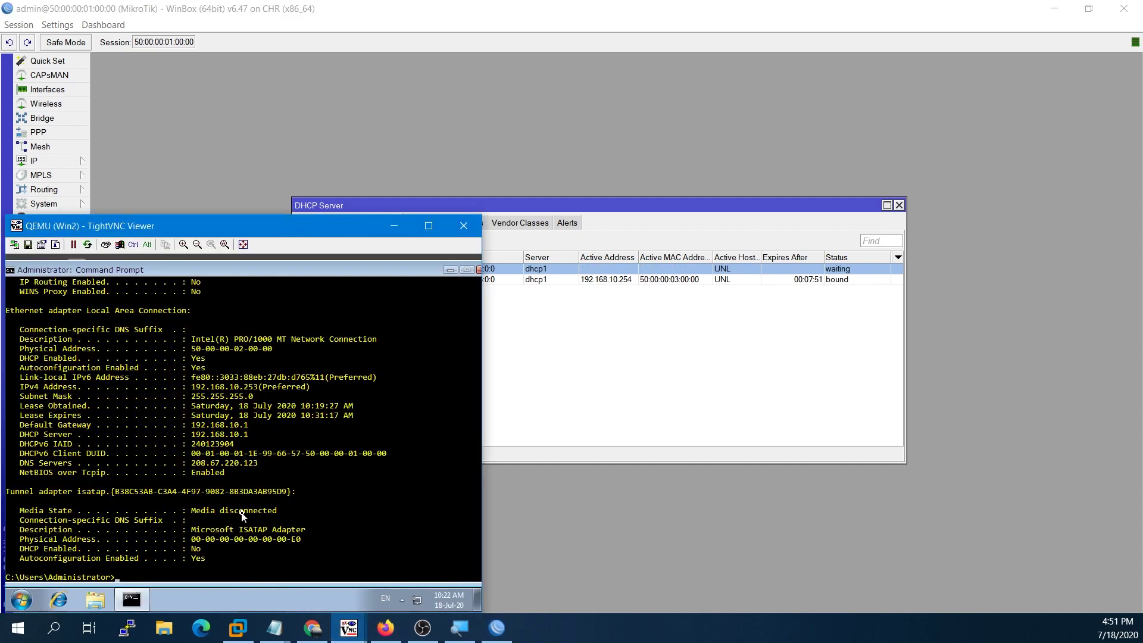
{"action": "type", "text": "ipconfig /renew"}
{"action": "key", "text": "Return"}
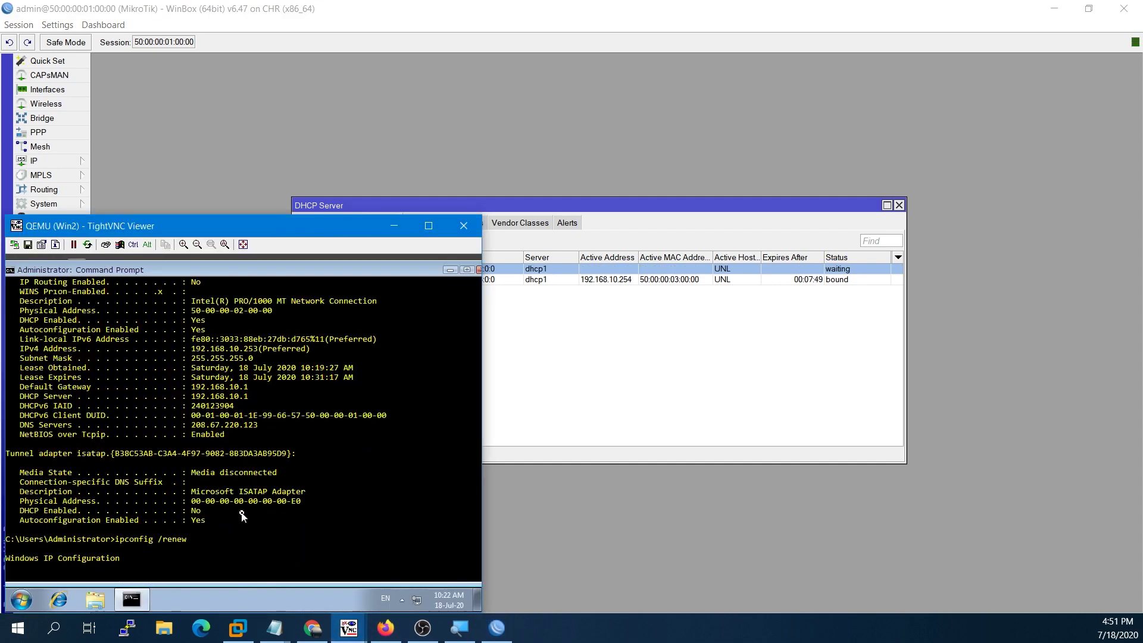
{"action": "type", "text": "ipconfig /renew"}
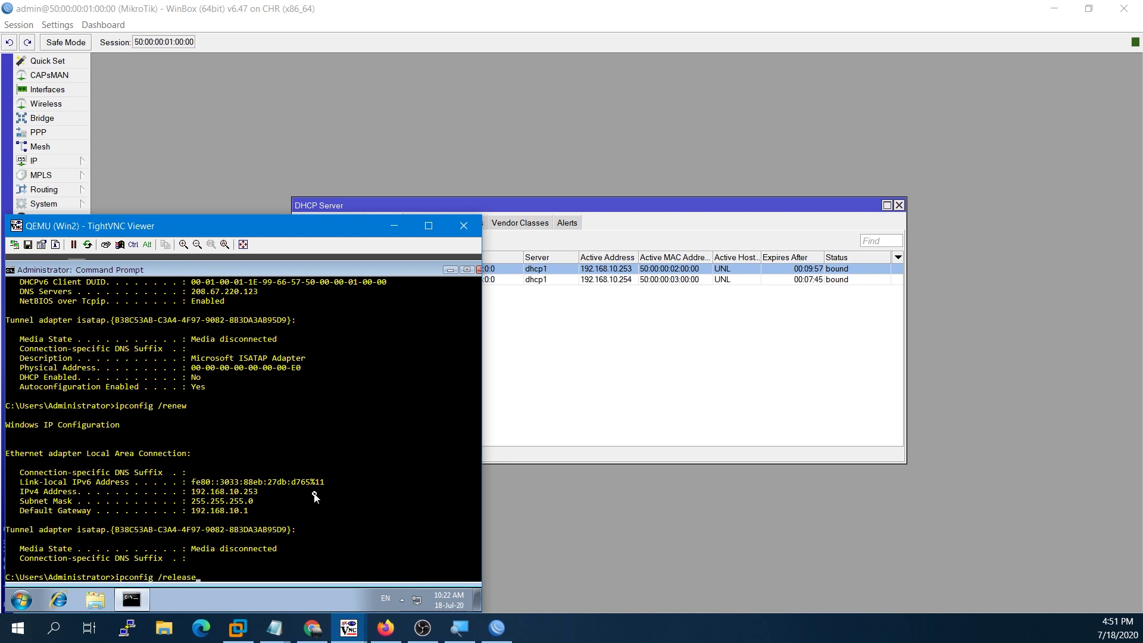
{"action": "key", "text": "Escape"}
{"action": "key", "text": "Up"}
{"action": "key", "text": "Return"}
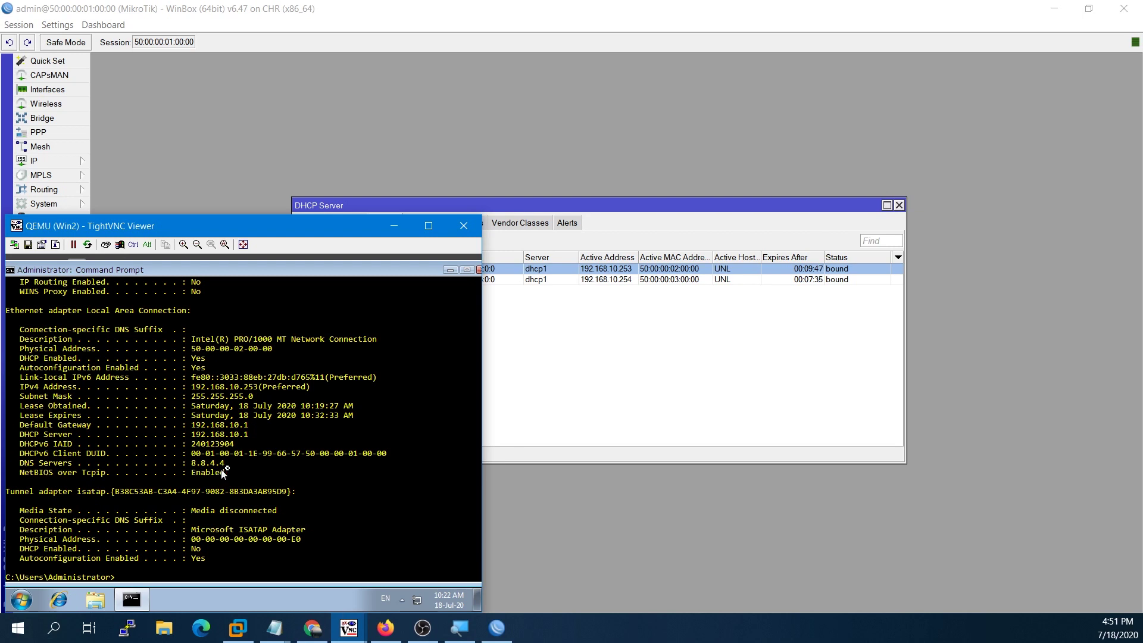
- Return to WinBox and compare the values of the 121 and DNS entries in the DHCP options
{"action": "left_click", "coordinate": [630, 367]}
{"action": "left_click", "coordinate": [523, 270]}
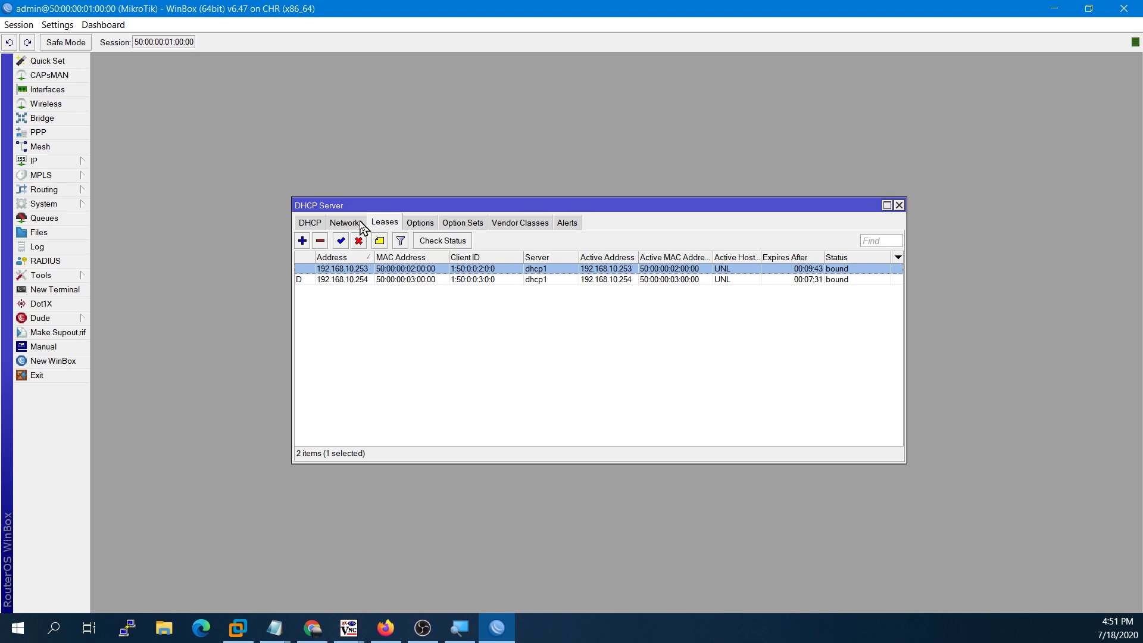
{"action": "left_click", "coordinate": [418, 225]}
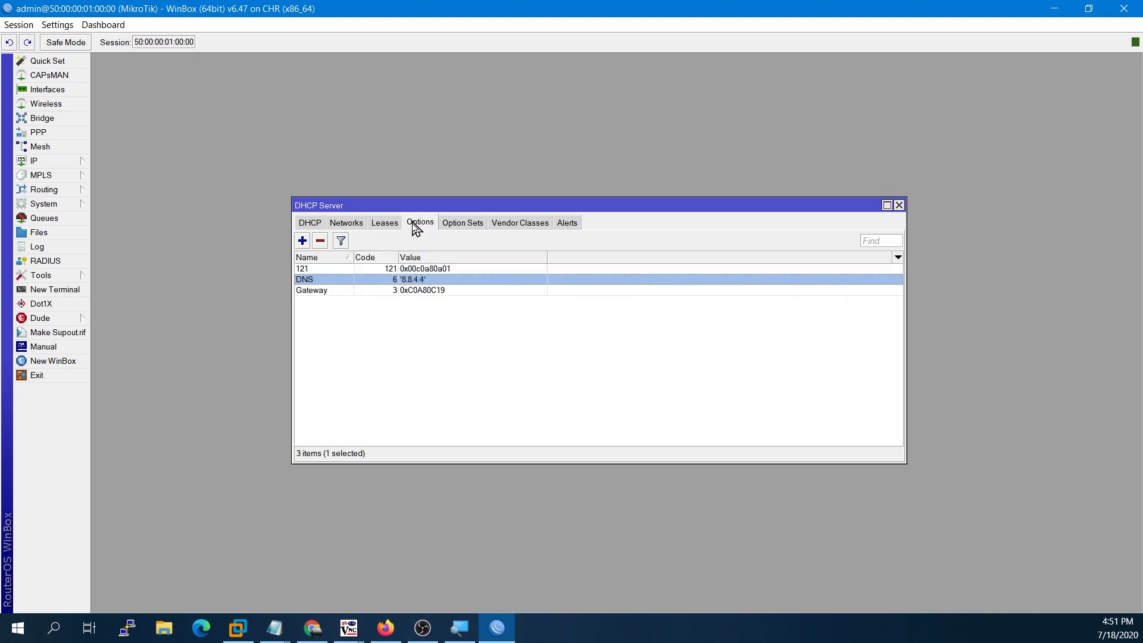
{"action": "left_click", "coordinate": [415, 270]}
{"action": "left_click", "coordinate": [416, 280]}
{"action": "left_click", "coordinate": [415, 271]}
{"action": "left_click", "coordinate": [416, 277]}
{"action": "left_click", "coordinate": [416, 271]}
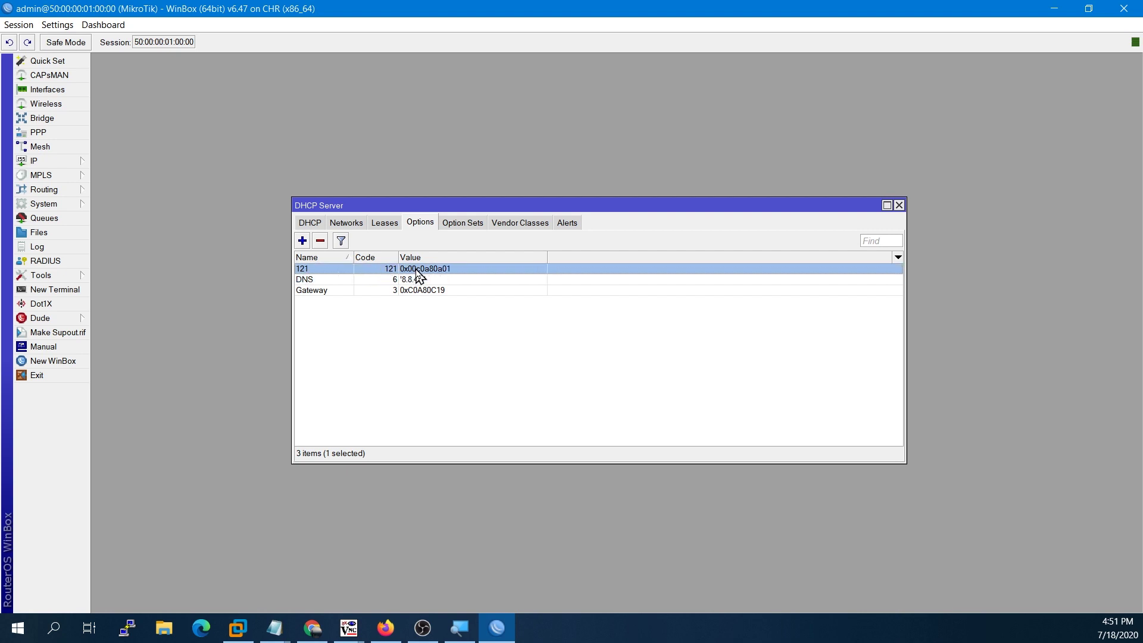
{"action": "left_click", "coordinate": [420, 280]}
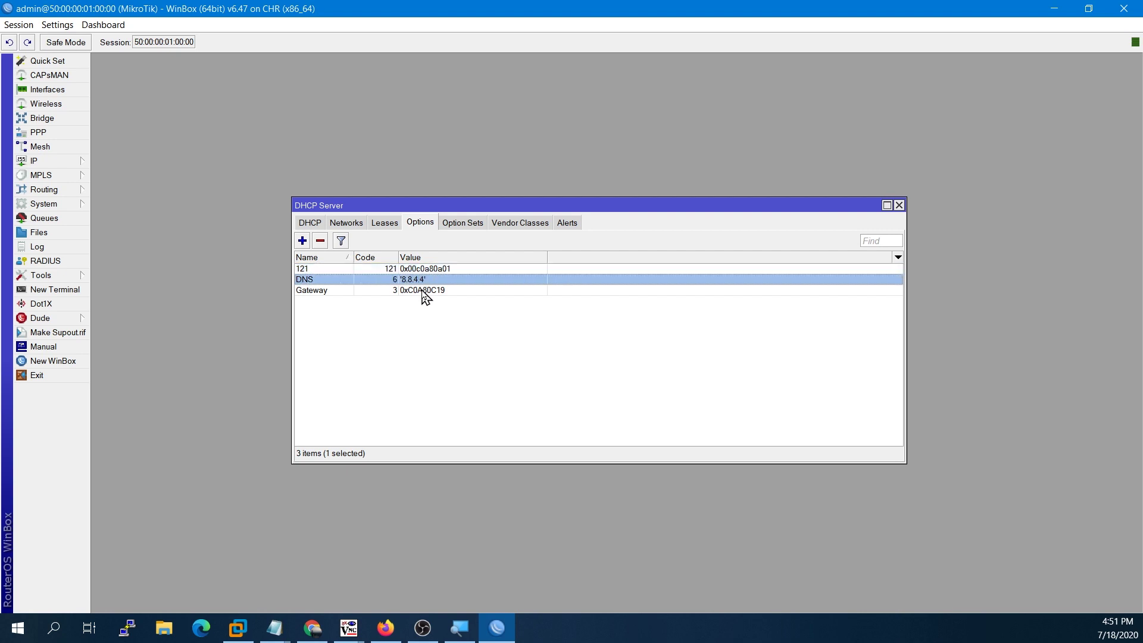
- Set the value of the Gateway DHCP option (code 3) to '192.168.12.25', entered as a quoted address
{"action": "left_click", "coordinate": [424, 290]}
{"action": "double_click", "coordinate": [423, 290]}
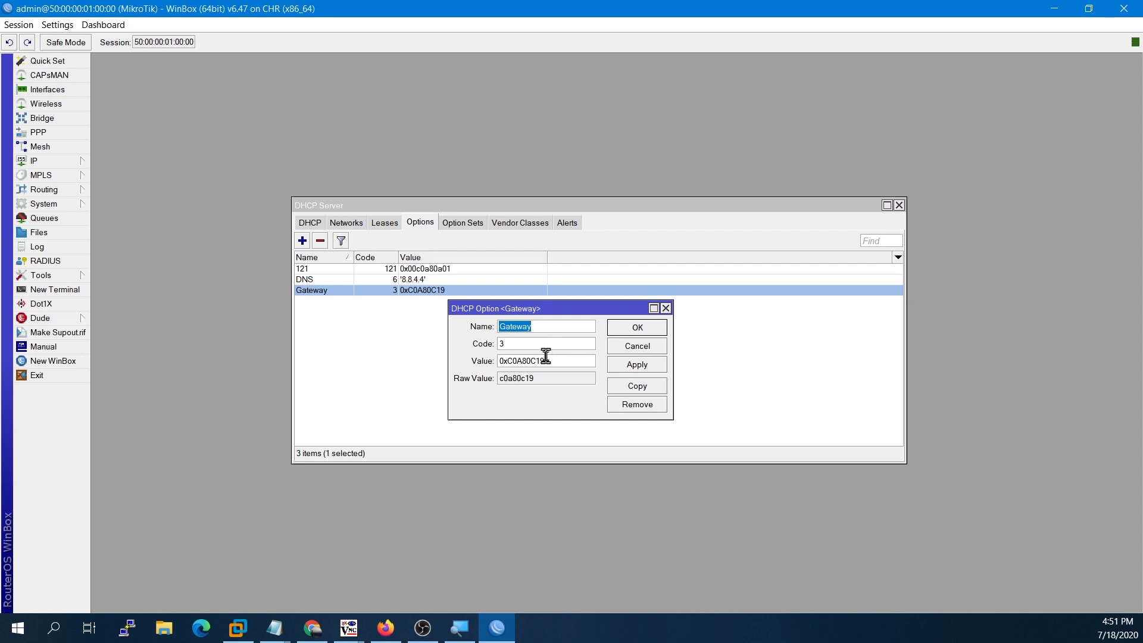
{"action": "double_click", "coordinate": [545, 360]}
{"action": "type", "text": "'192.168.12.25"}
{"action": "key", "text": "Return"}
{"action": "left_click", "coordinate": [451, 292]}
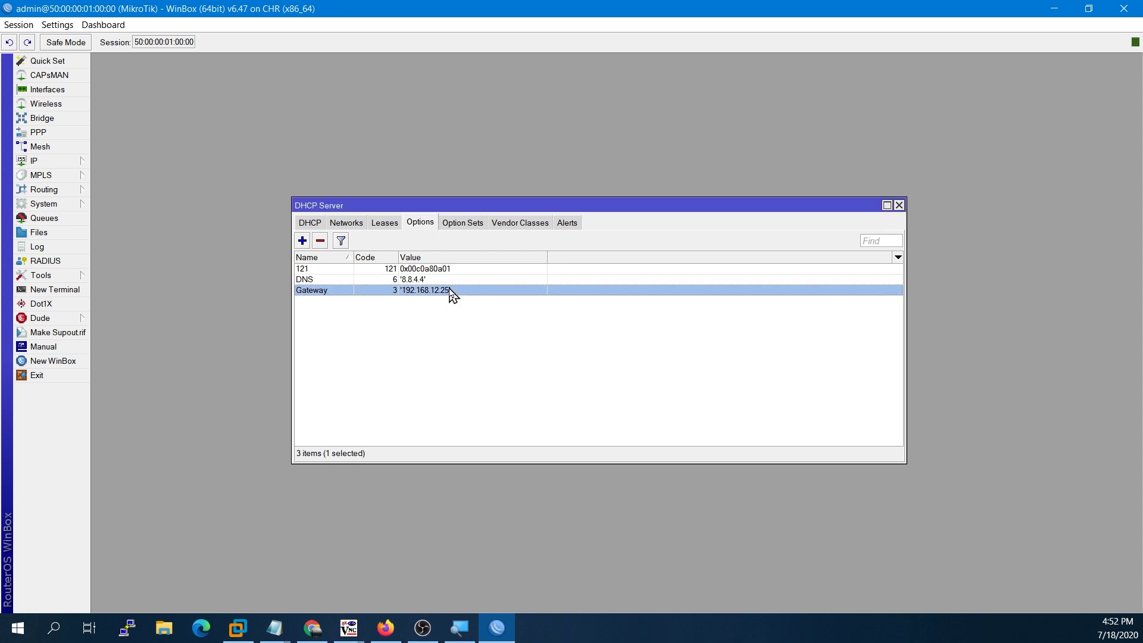
- Make the dynamic 192.168.10.254 lease static
{"action": "left_click", "coordinate": [384, 224]}
{"action": "left_click", "coordinate": [383, 283]}
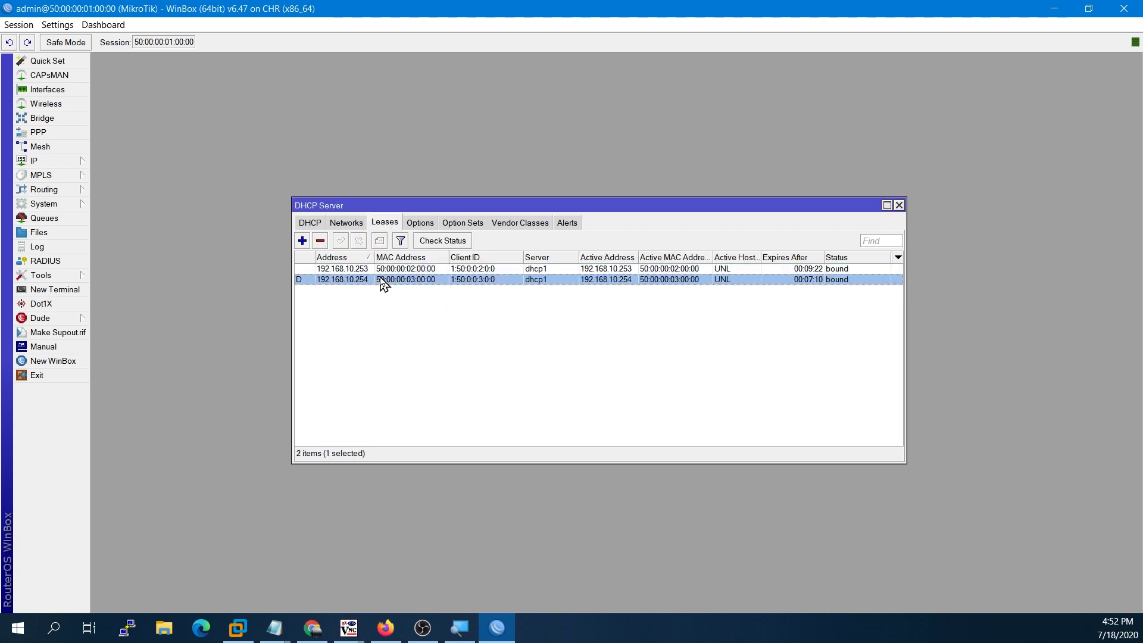
{"action": "right_click", "coordinate": [383, 281]}
{"action": "left_click", "coordinate": [443, 438]}
- Assign the Gateway DHCP option directly to the 192.168.10.254 lease and save the lease
{"action": "double_click", "coordinate": [415, 286]}
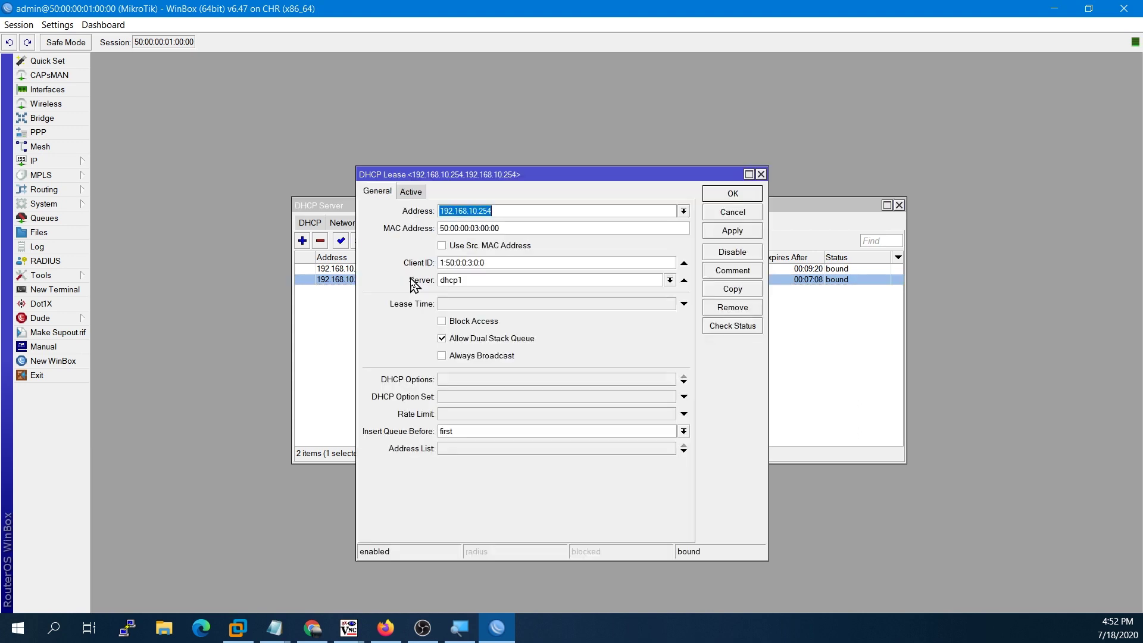
{"action": "left_click", "coordinate": [498, 381]}
{"action": "left_click", "coordinate": [499, 388]}
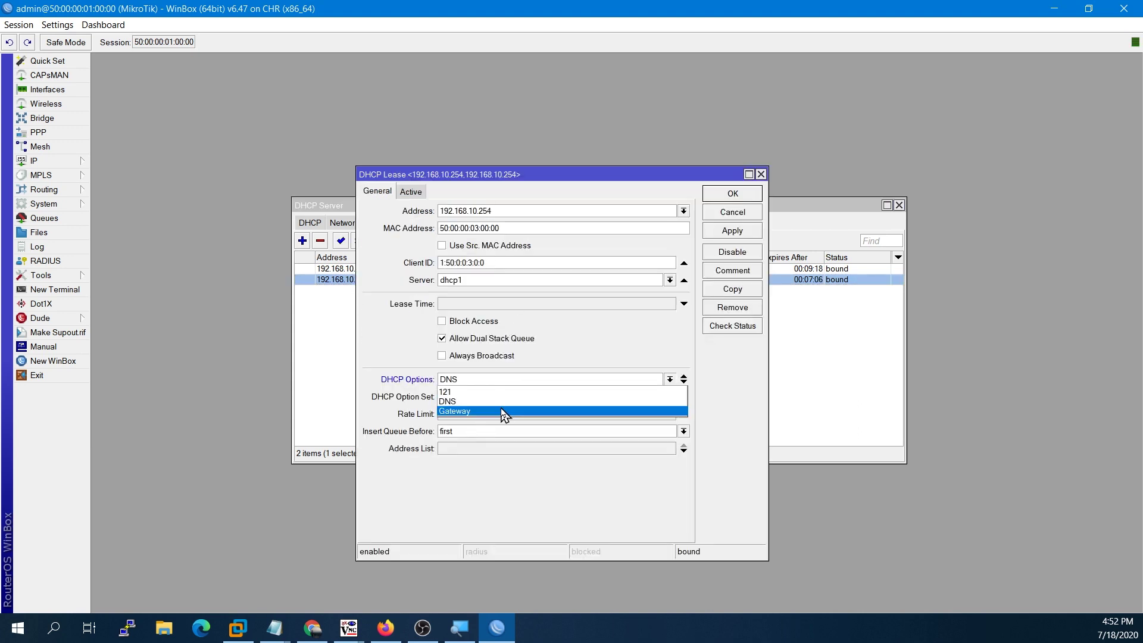
{"action": "left_click", "coordinate": [505, 411]}
{"action": "left_click", "coordinate": [732, 230]}
{"action": "left_click", "coordinate": [732, 195]}
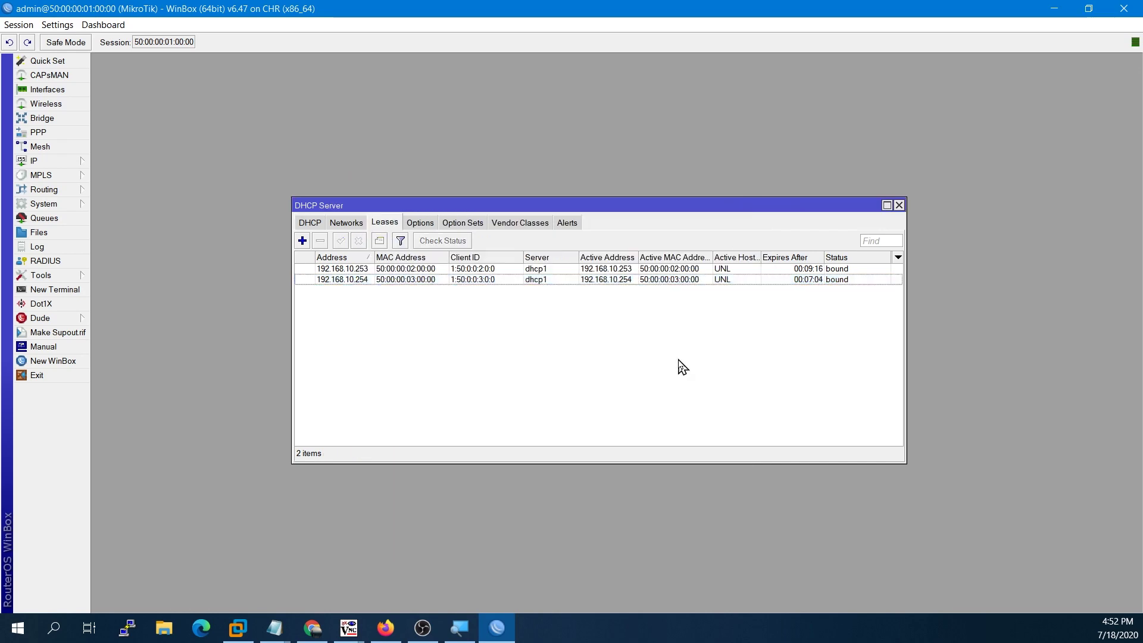
- Disable and re-enable the 192.168.10.254 lease
{"action": "left_click", "coordinate": [437, 279]}
{"action": "left_click", "coordinate": [357, 241]}
{"action": "left_click", "coordinate": [341, 243]}
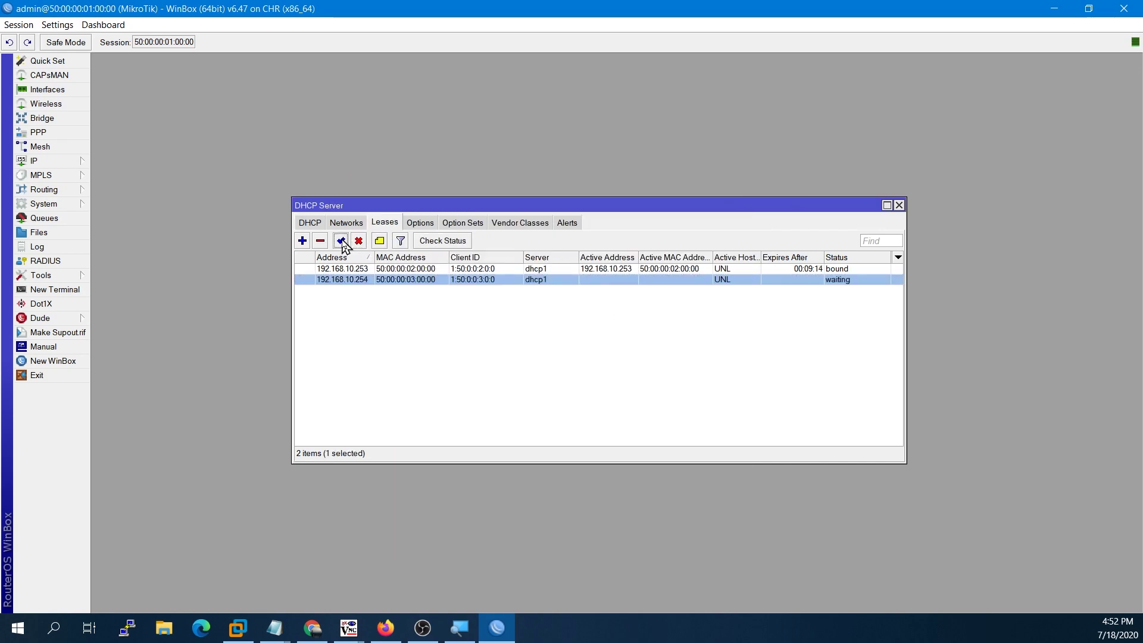
{"action": "left_click", "coordinate": [437, 355]}
- Switch to the Win3 VM's command prompt and run ipconfig /renew to check the assigned default gateway
{"action": "mouse_move", "coordinate": [348, 627]}
{"action": "left_click", "coordinate": [420, 576]}
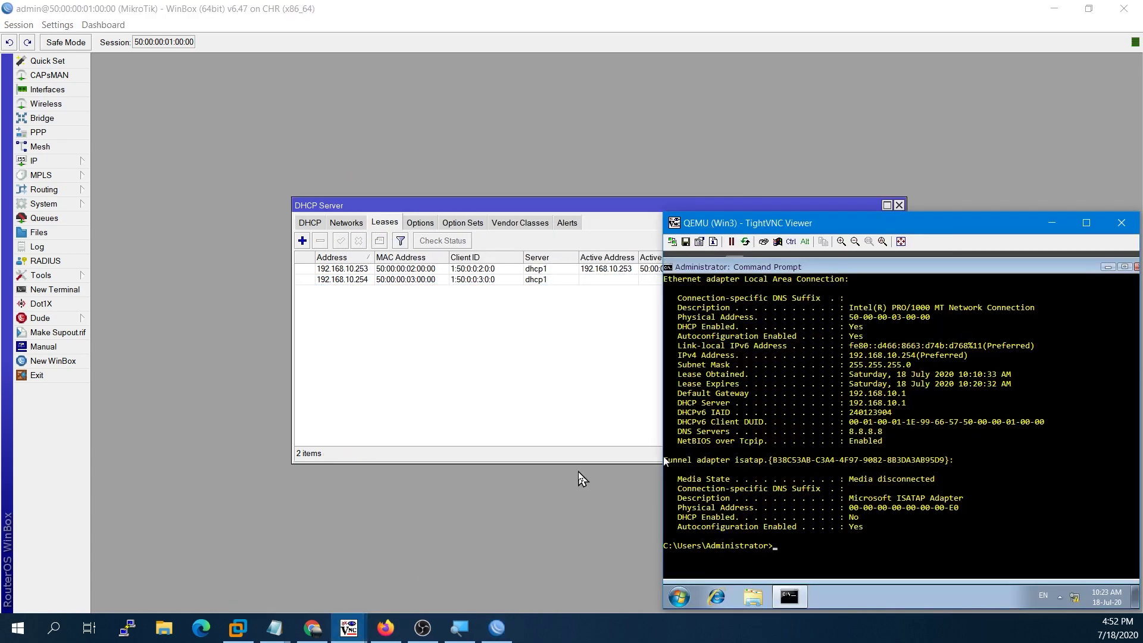
{"action": "type", "text": "ipconfig /renew"}
{"action": "key", "text": "Return"}
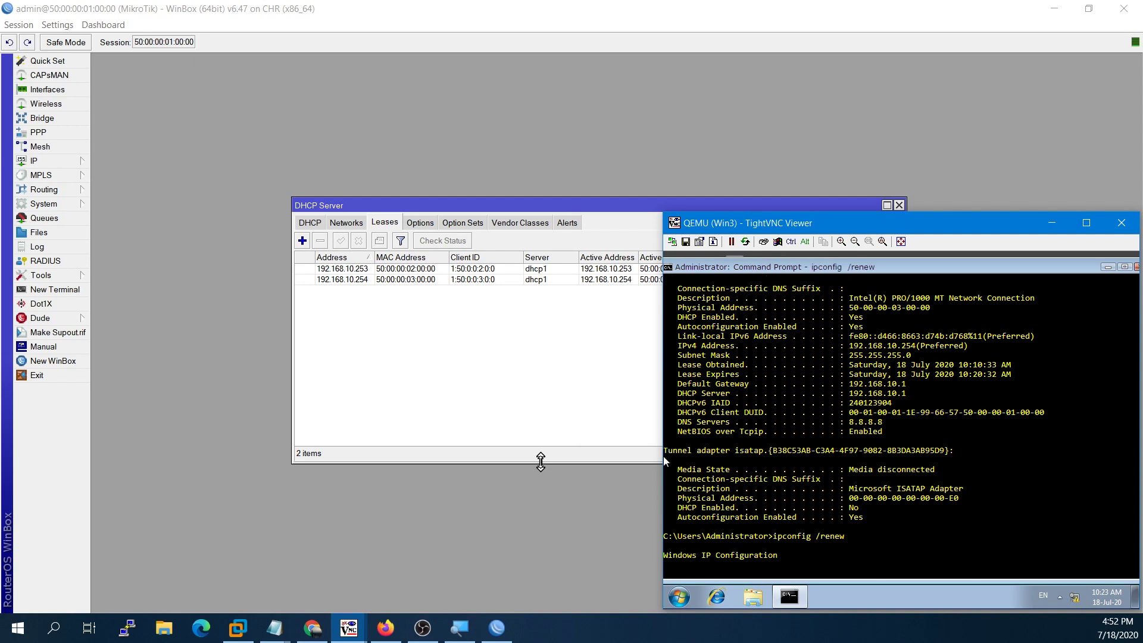
{"action": "key", "text": "Return"}
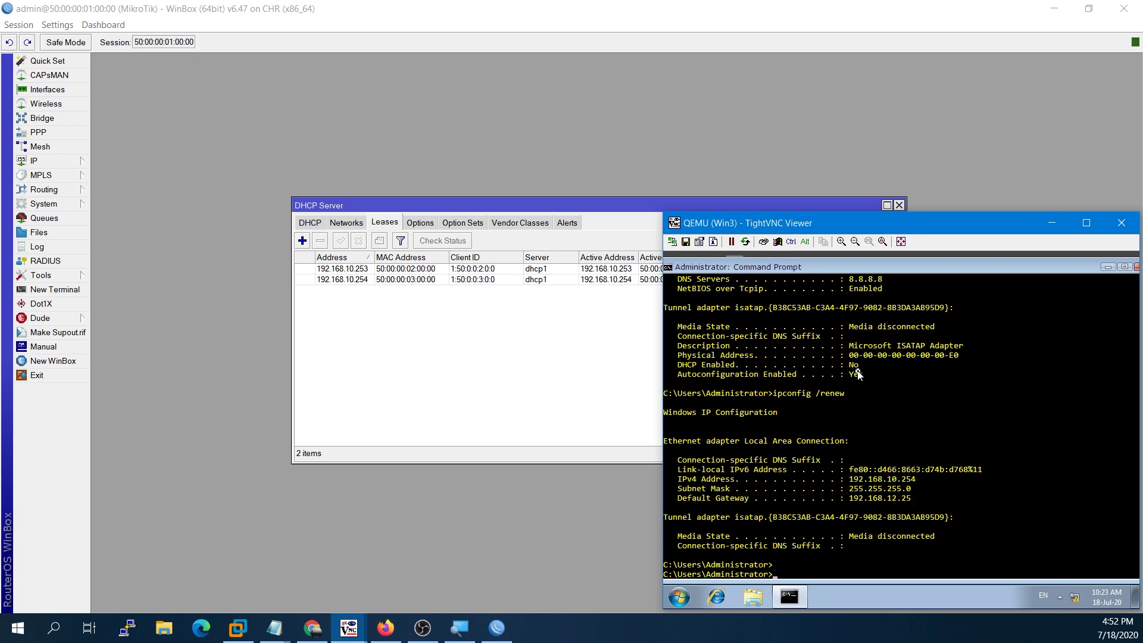
- Switch to the Notepad notes and examine the line on option 121 Classless Static route
{"action": "left_click", "coordinate": [598, 380]}
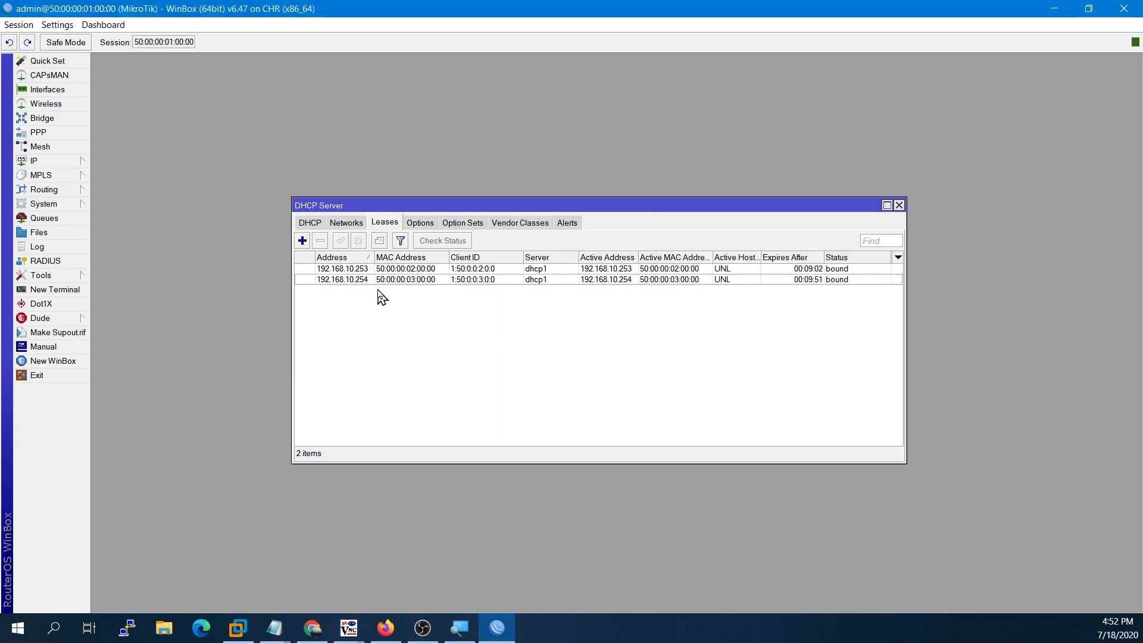
{"action": "mouse_move", "coordinate": [277, 626]}
{"action": "left_click", "coordinate": [303, 559]}
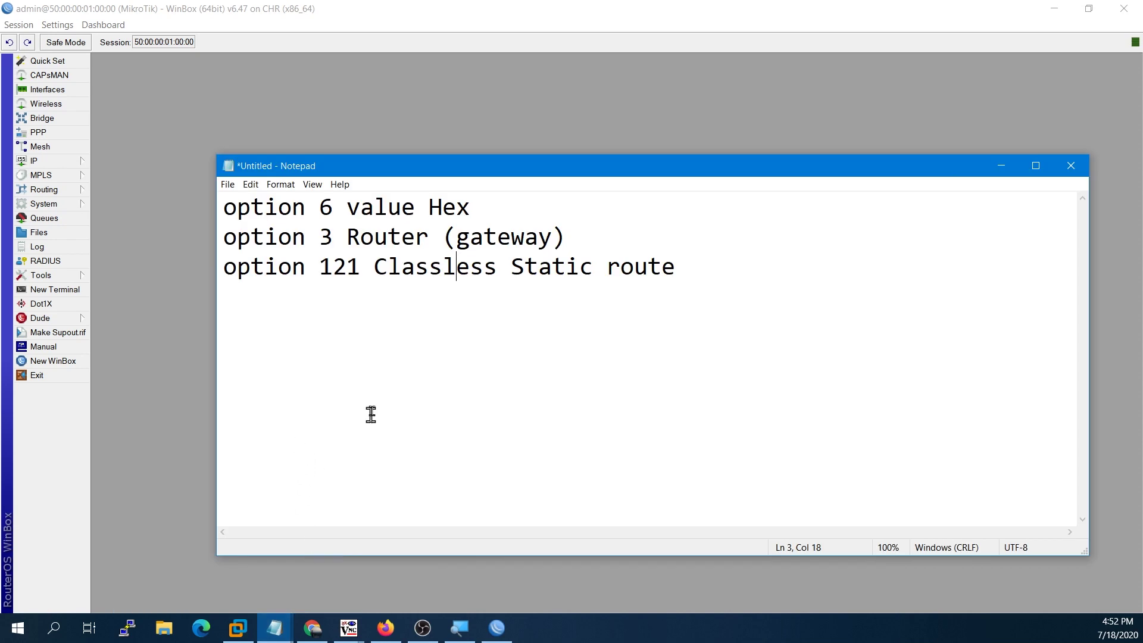
{"action": "left_click_drag", "start_coordinate": [682, 269], "coordinate": [225, 269]}
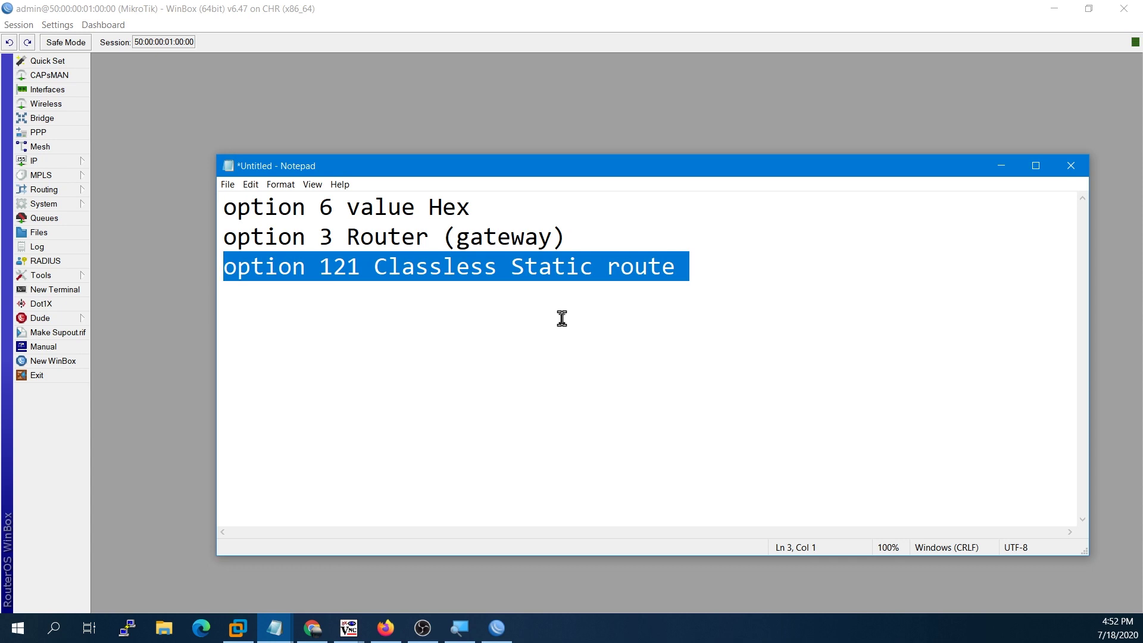
{"action": "left_click", "coordinate": [724, 278]}
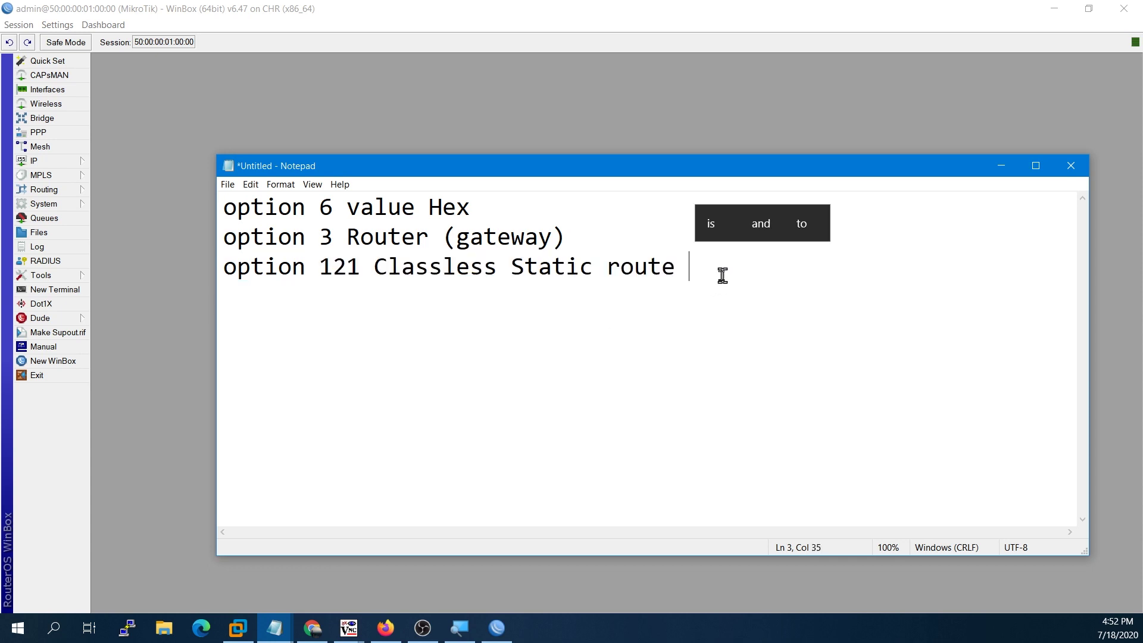
{"action": "left_click_drag", "start_coordinate": [722, 275], "coordinate": [227, 277]}
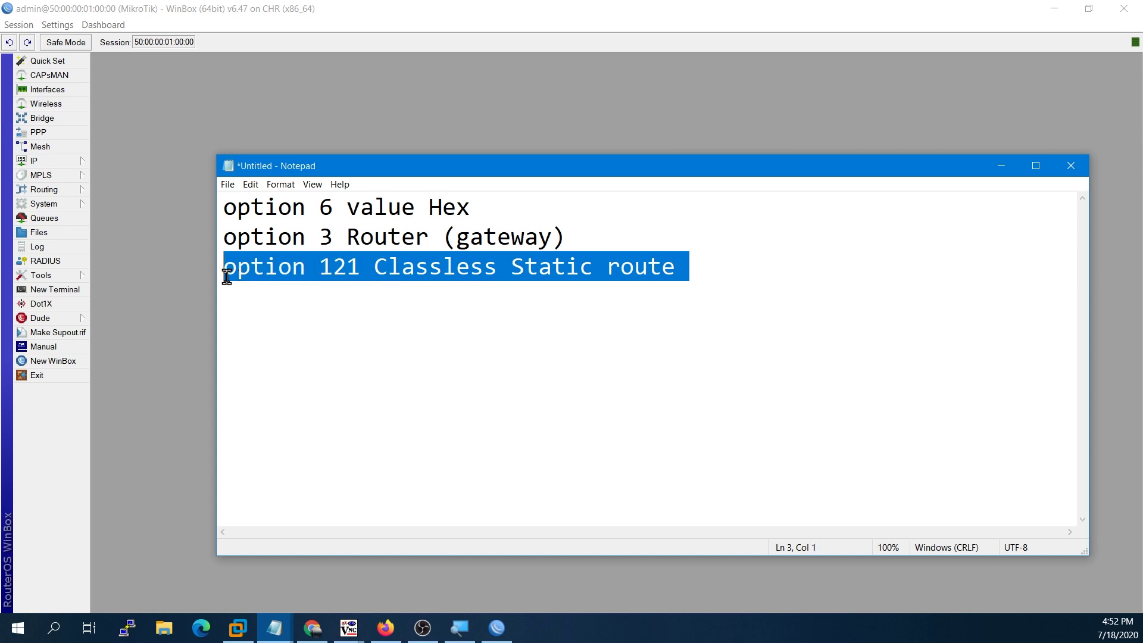
{"action": "left_click", "coordinate": [301, 312]}
{"action": "left_click", "coordinate": [731, 261]}
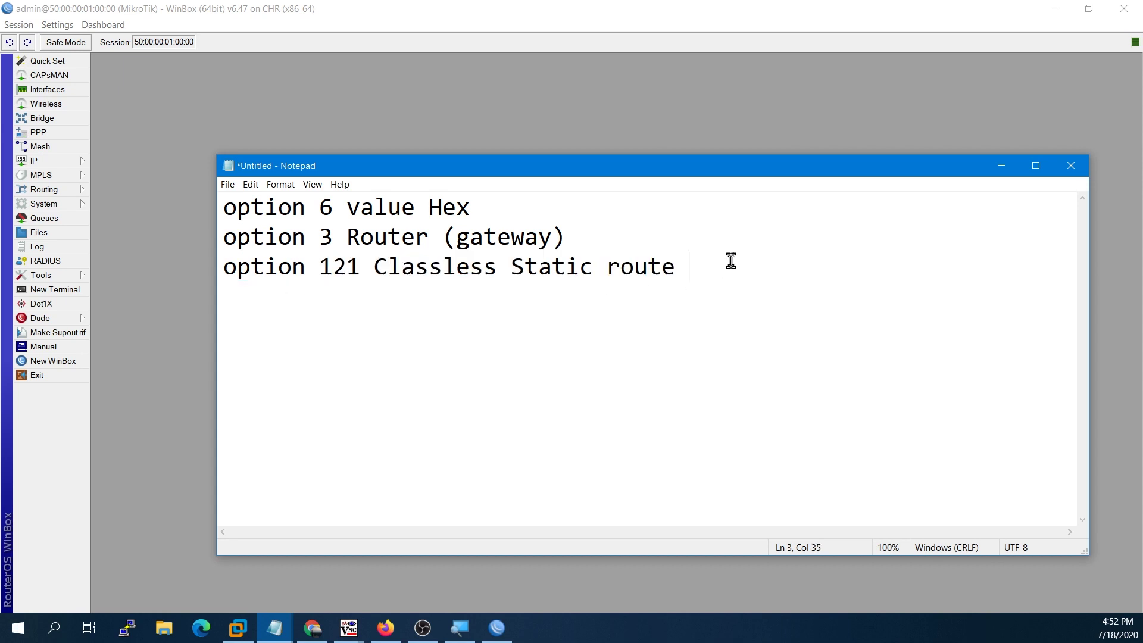
{"action": "left_click_drag", "start_coordinate": [730, 261], "coordinate": [204, 264]}
{"action": "left_click", "coordinate": [254, 299]}
{"action": "left_click", "coordinate": [743, 257]}
{"action": "left_click_drag", "start_coordinate": [743, 258], "coordinate": [229, 271]}
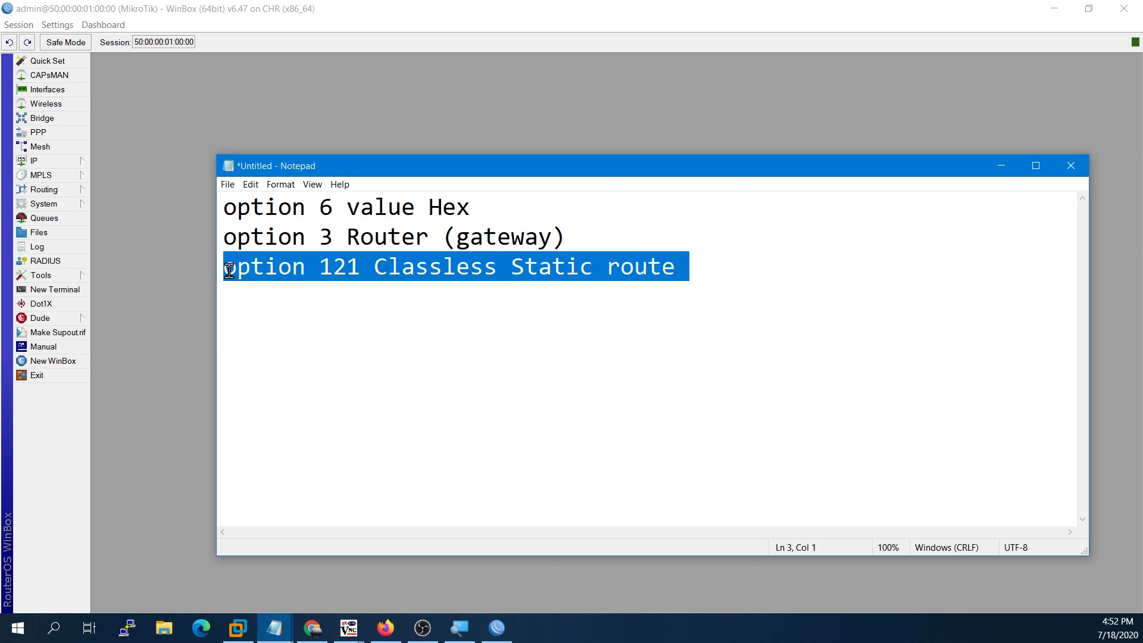
{"action": "left_click", "coordinate": [362, 333]}
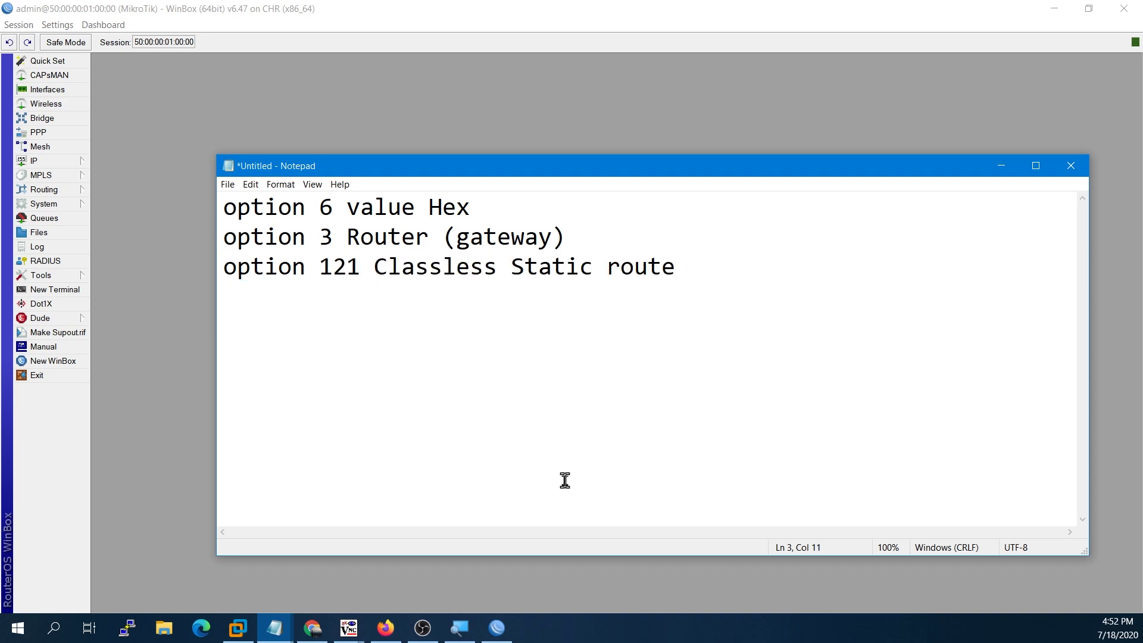
- Switch to Firefox and view the EVE network topology with the Mikrotik router and both PCs
{"action": "left_click", "coordinate": [383, 629]}
{"action": "left_click", "coordinate": [142, 11]}
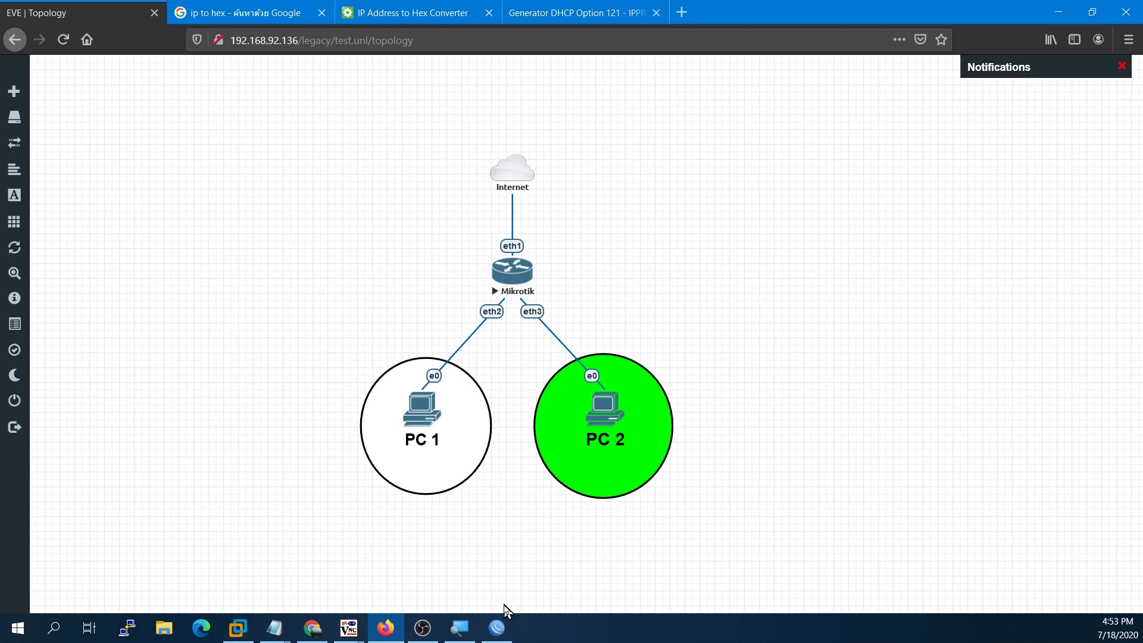
{"action": "mouse_move", "coordinate": [277, 628]}
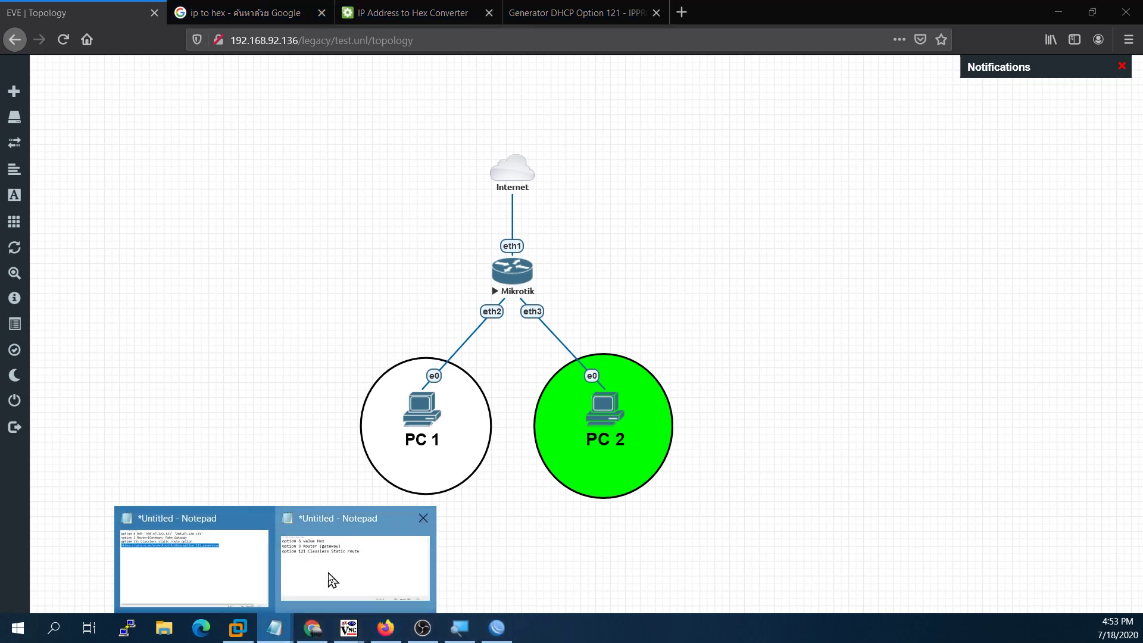
- Bring up the Notepad notes and review the lines on DHCP options 6, 3 and 121
{"action": "left_click", "coordinate": [358, 553]}
{"action": "left_click_drag", "start_coordinate": [688, 267], "coordinate": [217, 266]}
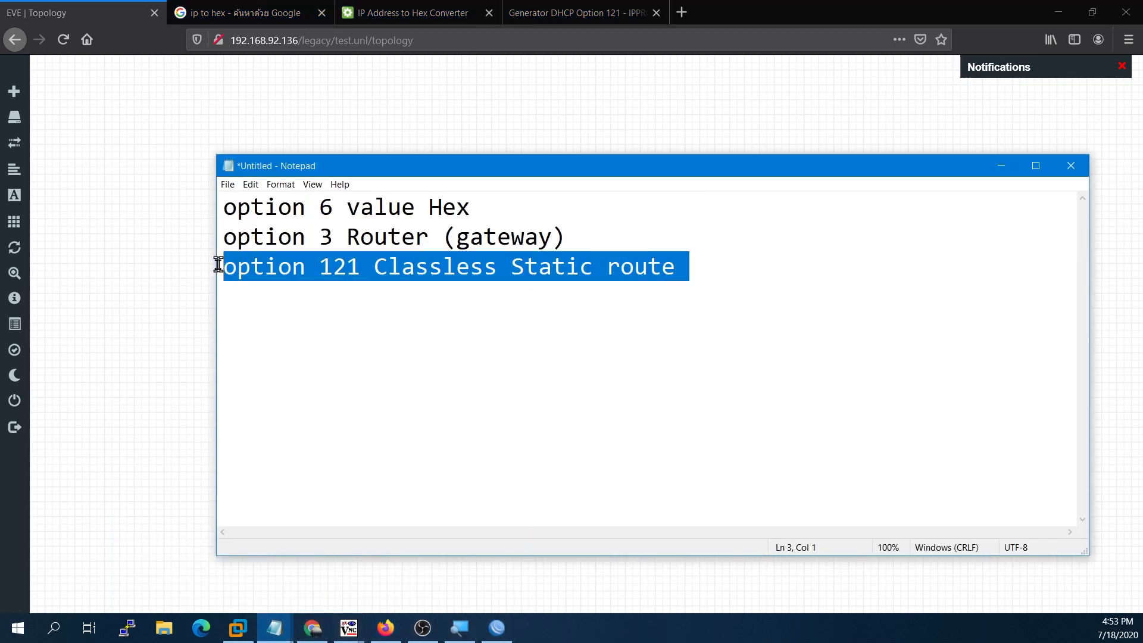
{"action": "left_click", "coordinate": [689, 115]}
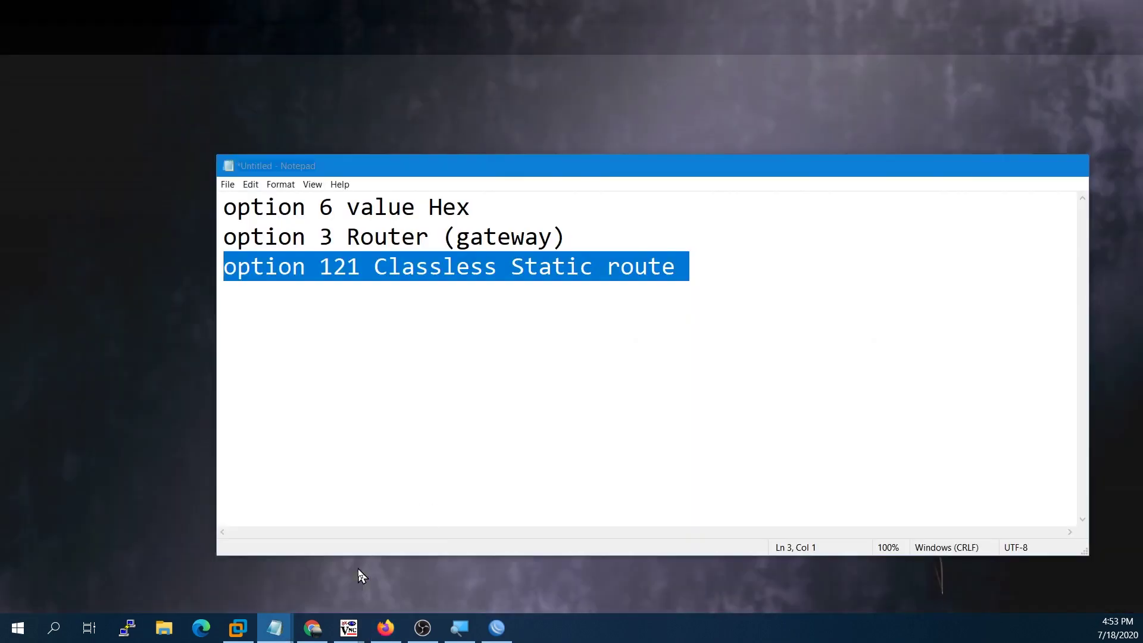
{"action": "left_click", "coordinate": [359, 572]}
{"action": "left_click", "coordinate": [658, 280]}
{"action": "left_click_drag", "start_coordinate": [697, 263], "coordinate": [226, 197]}
{"action": "left_click", "coordinate": [535, 313]}
{"action": "left_click", "coordinate": [762, 278]}
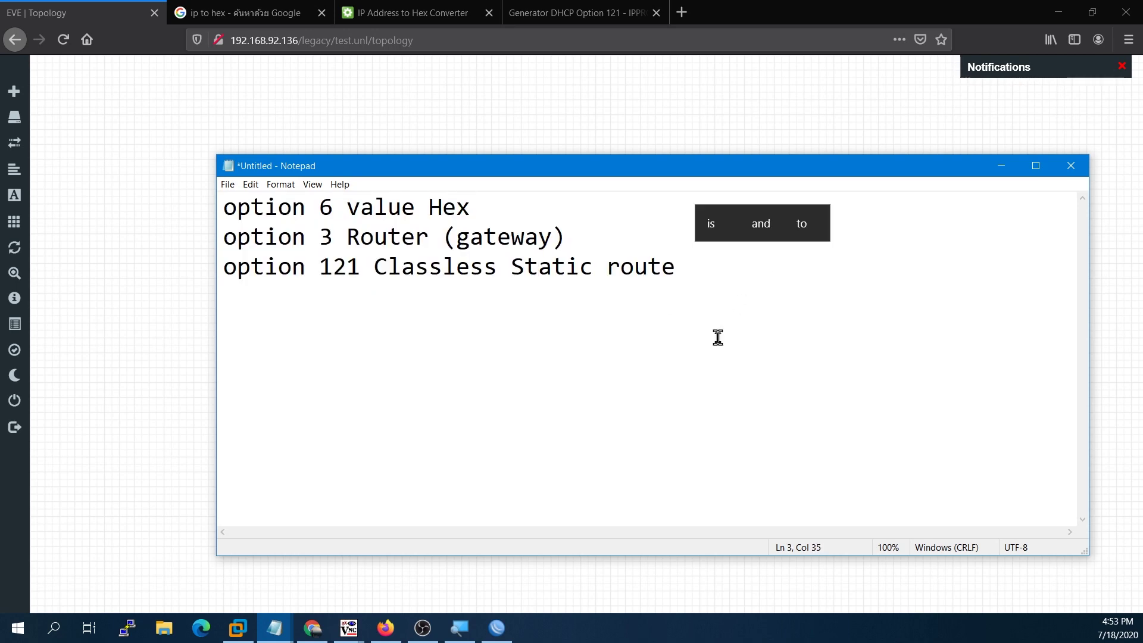
- Search Google for "dhcp option" and open the IANA DHCP and BOOTP parameters result in a new tab
{"action": "left_click", "coordinate": [256, 13]}
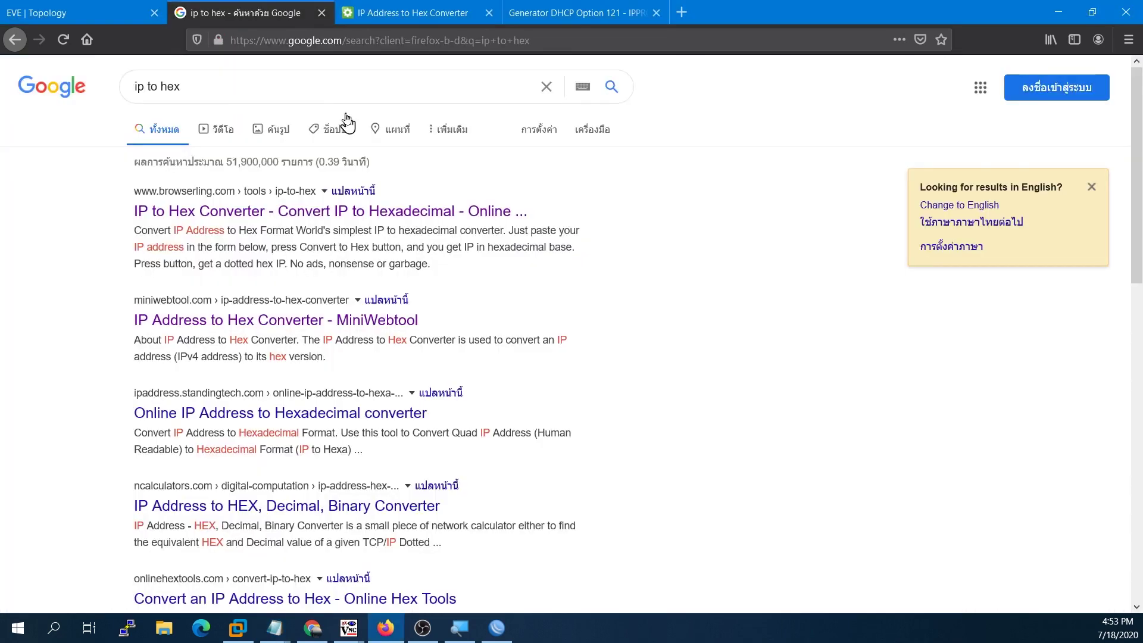
{"action": "triple_click", "coordinate": [316, 87]}
{"action": "type", "text": "dhcp option"}
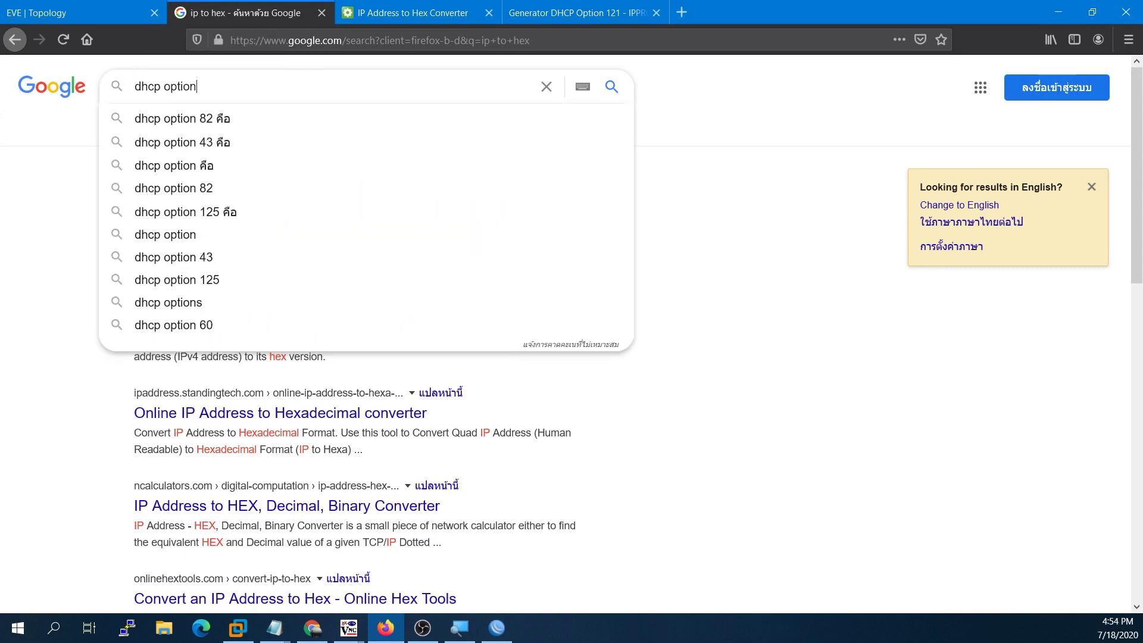
{"action": "key", "text": "Return"}
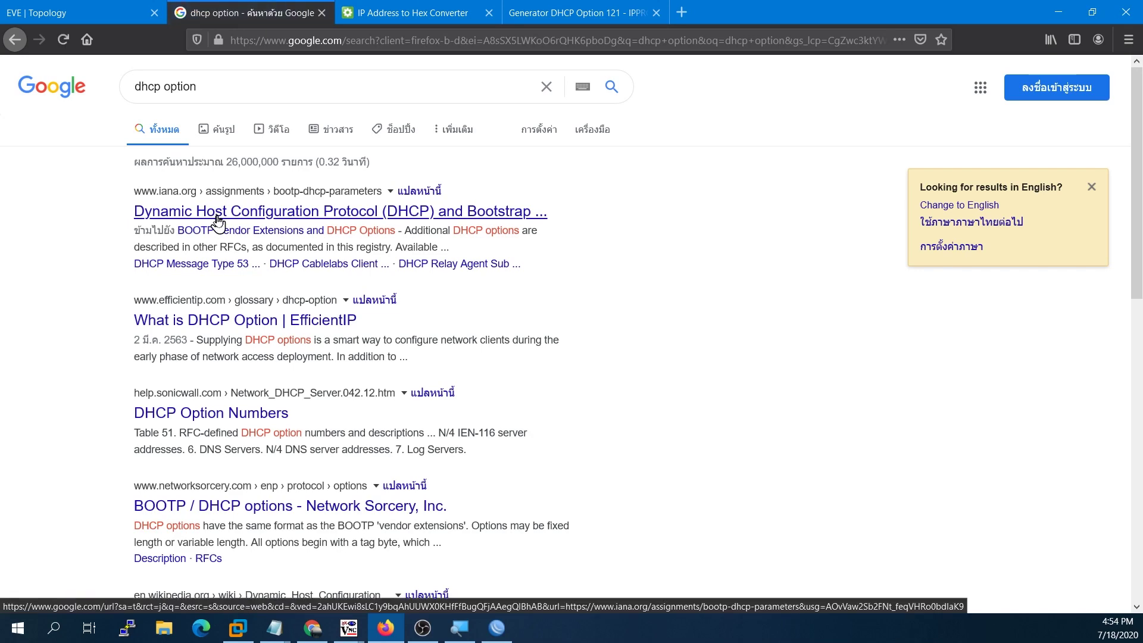
{"action": "middle_click", "coordinate": [218, 222]}
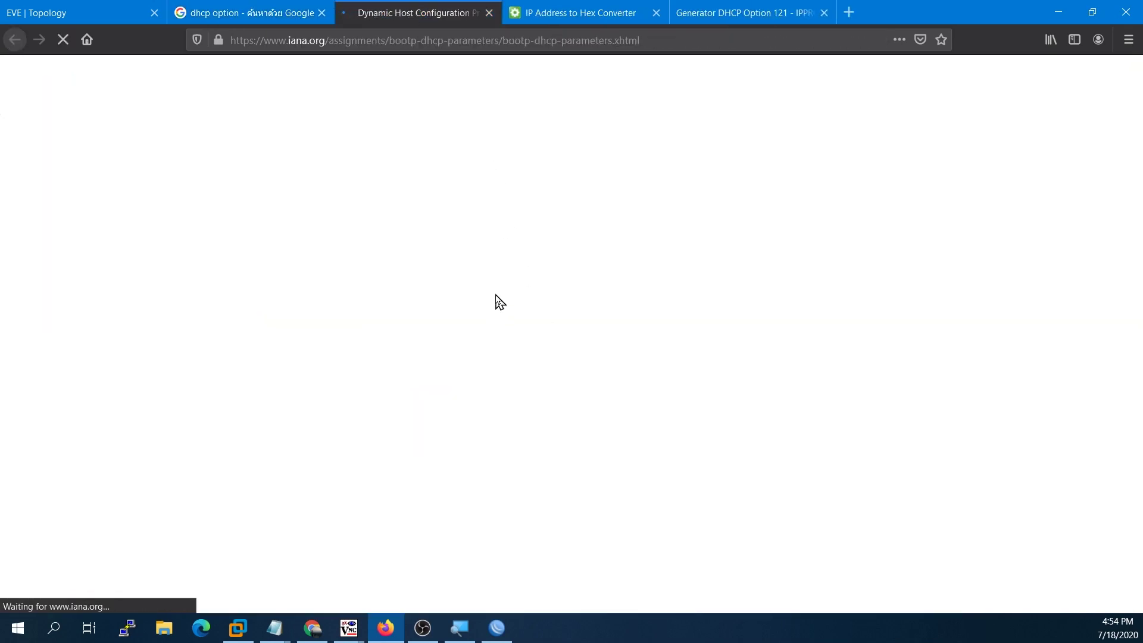
- Browse the IANA table of DHCP option tags, names and meanings, including the Router and Domain Server entries
{"action": "scroll", "coordinate": [498, 301], "scroll_direction": "down", "scroll_amount": 10}
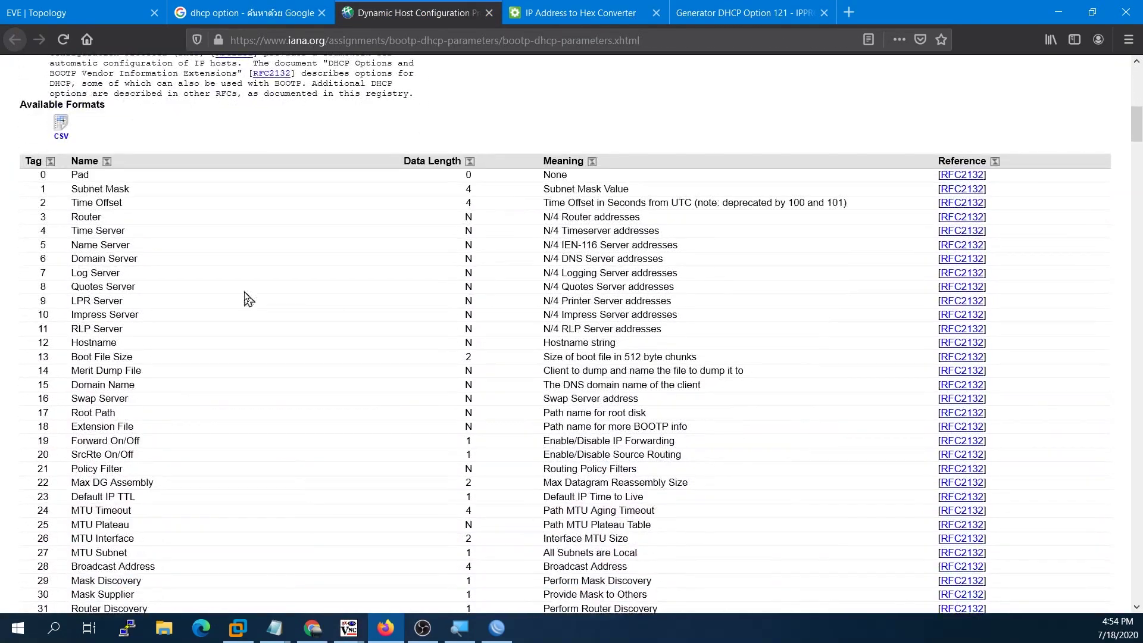
{"action": "scroll", "coordinate": [220, 302], "scroll_direction": "down", "scroll_amount": 20}
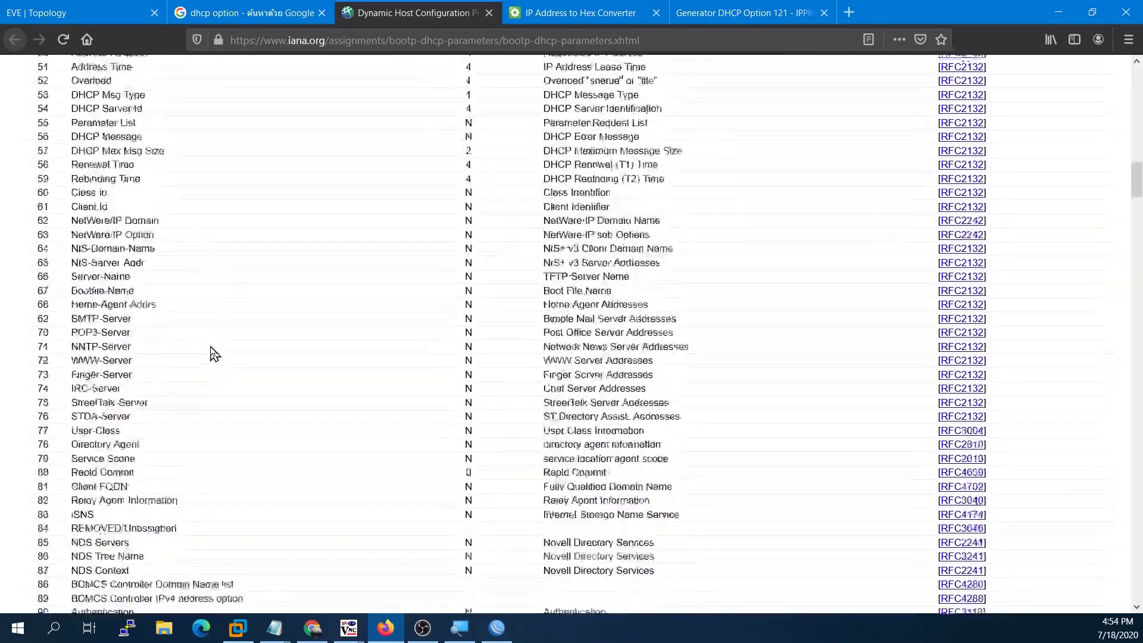
{"action": "scroll", "coordinate": [212, 354], "scroll_direction": "down", "scroll_amount": 6}
{"action": "scroll", "coordinate": [213, 354], "scroll_direction": "up", "scroll_amount": 5}
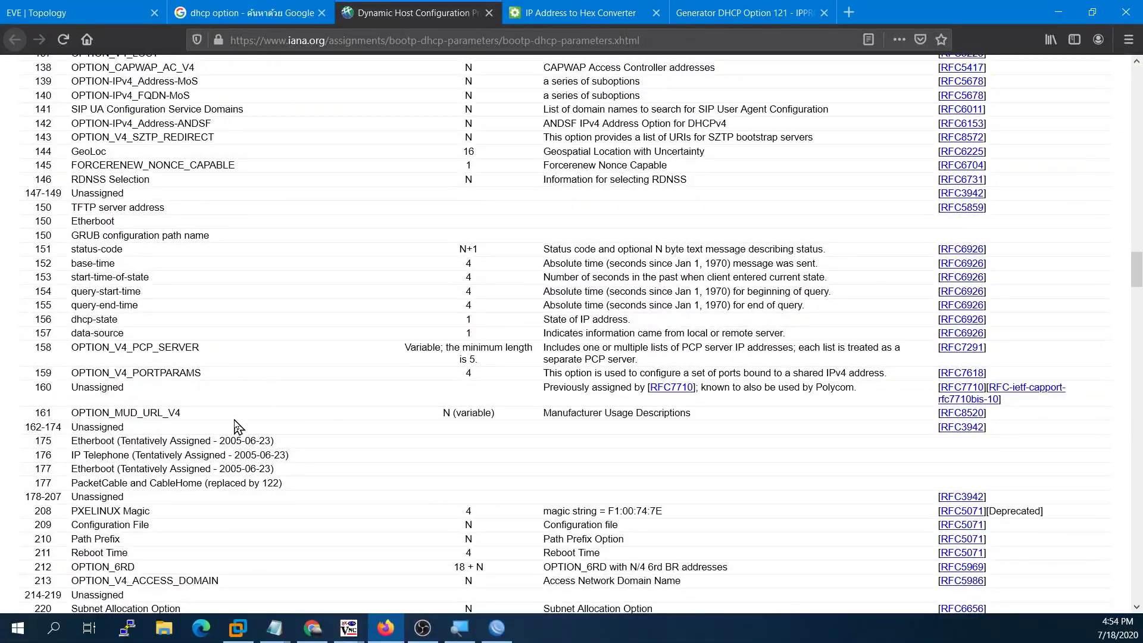
{"action": "scroll", "coordinate": [236, 425], "scroll_direction": "up", "scroll_amount": 9}
{"action": "scroll", "coordinate": [236, 425], "scroll_direction": "up", "scroll_amount": 20}
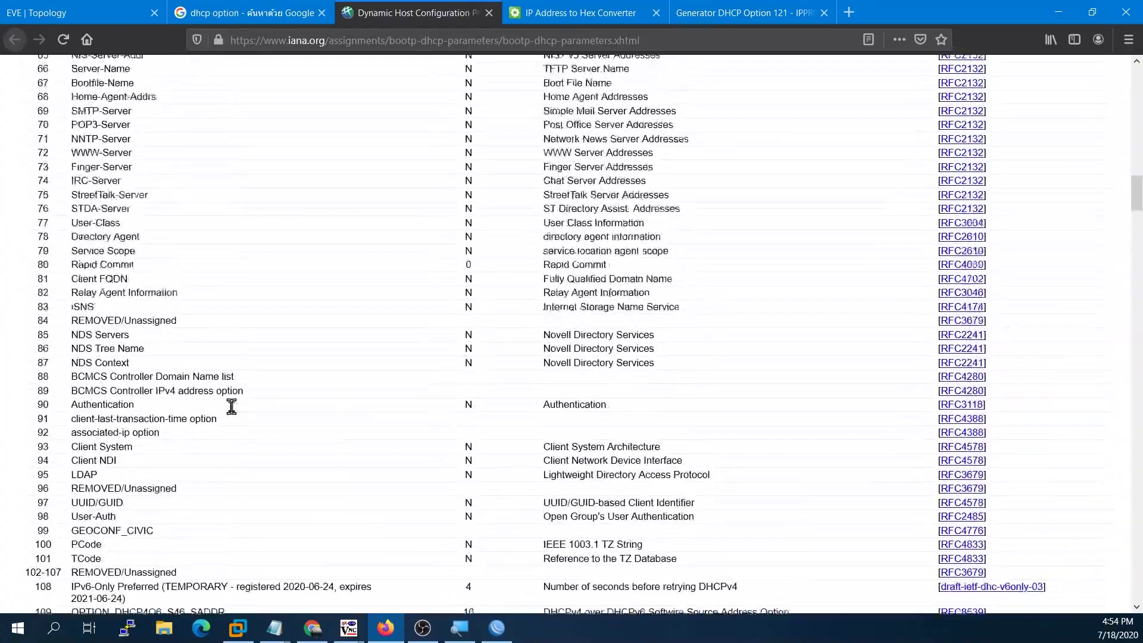
{"action": "scroll", "coordinate": [232, 413], "scroll_direction": "up", "scroll_amount": 12}
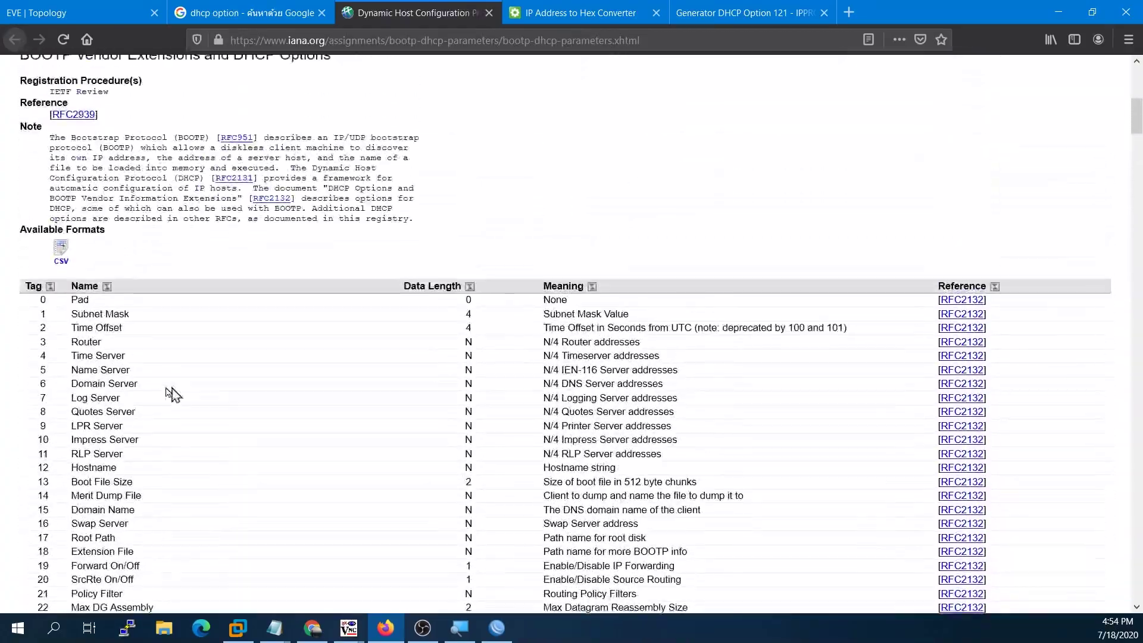
{"action": "scroll", "coordinate": [120, 303], "scroll_direction": "down", "scroll_amount": 2}
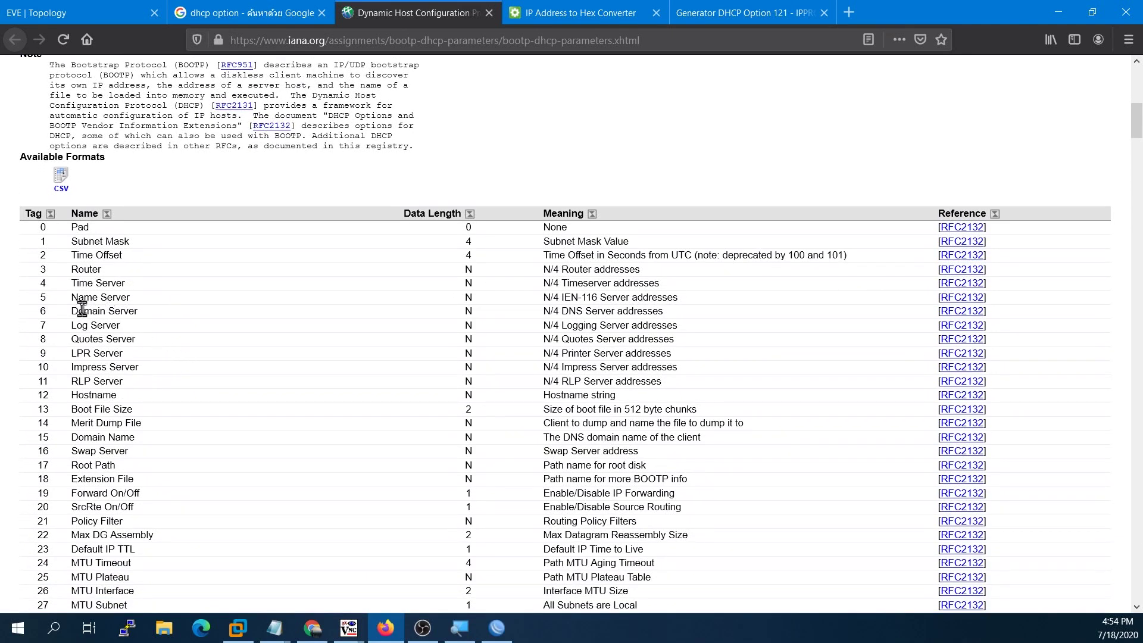
{"action": "scroll", "coordinate": [122, 319], "scroll_direction": "down", "scroll_amount": 2}
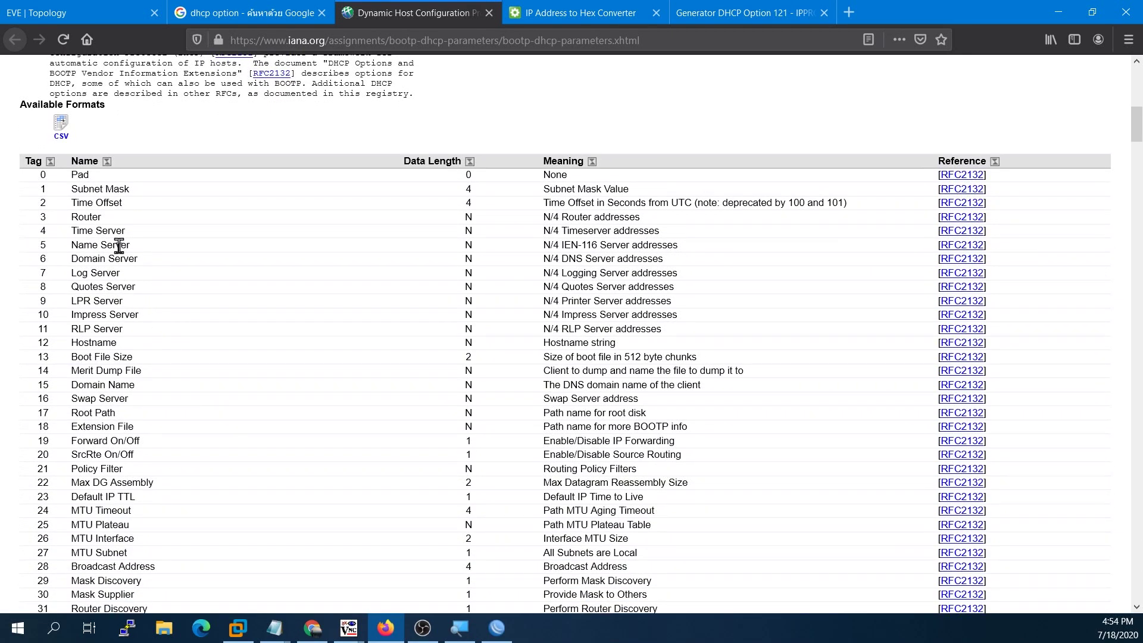
{"action": "scroll", "coordinate": [148, 306], "scroll_direction": "down", "scroll_amount": 4}
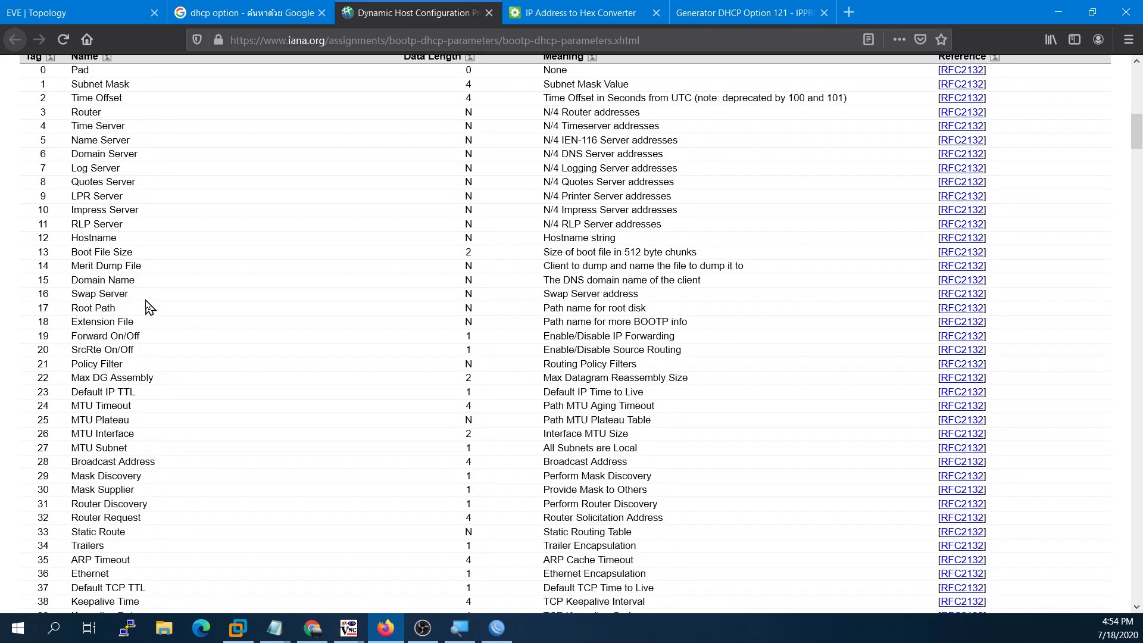
- Examine the entry for tag 43 Vendor Specific in the IANA table and compare it with the EVE topology
{"action": "scroll", "coordinate": [144, 284], "scroll_direction": "down", "scroll_amount": 12}
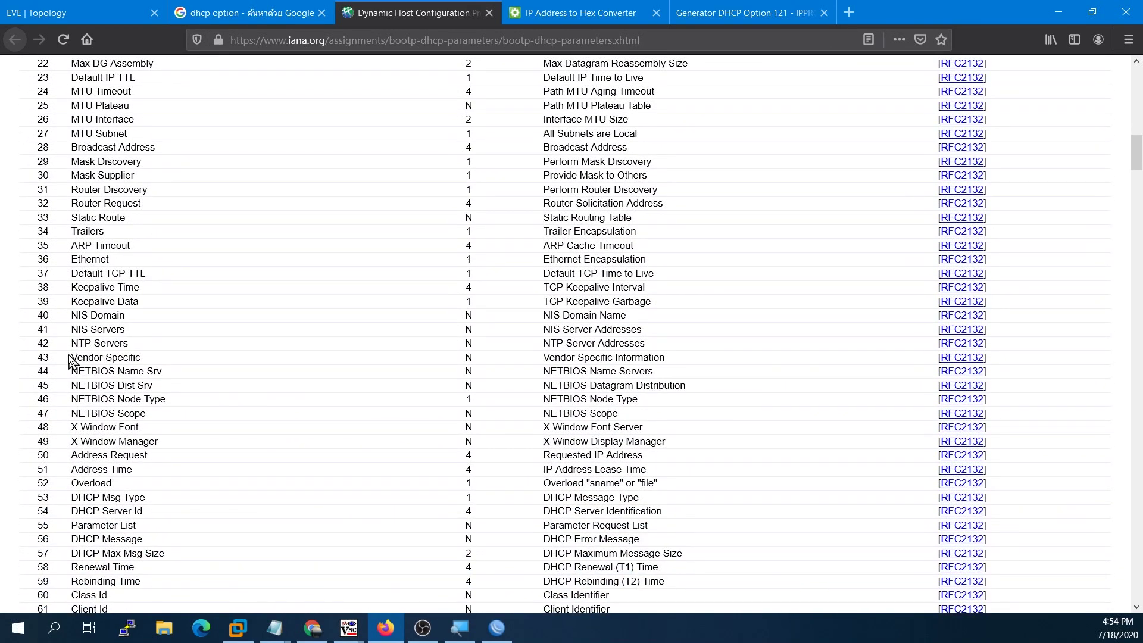
{"action": "mouse_move", "coordinate": [70, 360]}
{"action": "left_mouse_down"}
{"action": "mouse_move", "coordinate": [189, 364]}
{"action": "mouse_move", "coordinate": [70, 357]}
{"action": "left_mouse_up"}
{"action": "left_click", "coordinate": [160, 360]}
{"action": "left_click", "coordinate": [71, 13]}
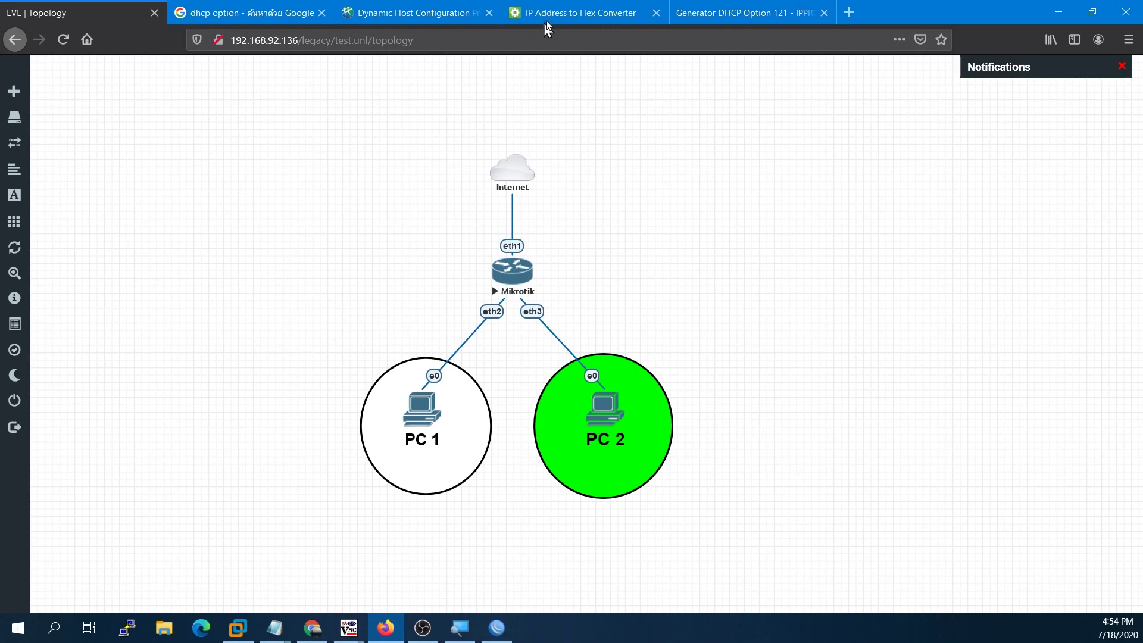
{"action": "left_click", "coordinate": [417, 12]}
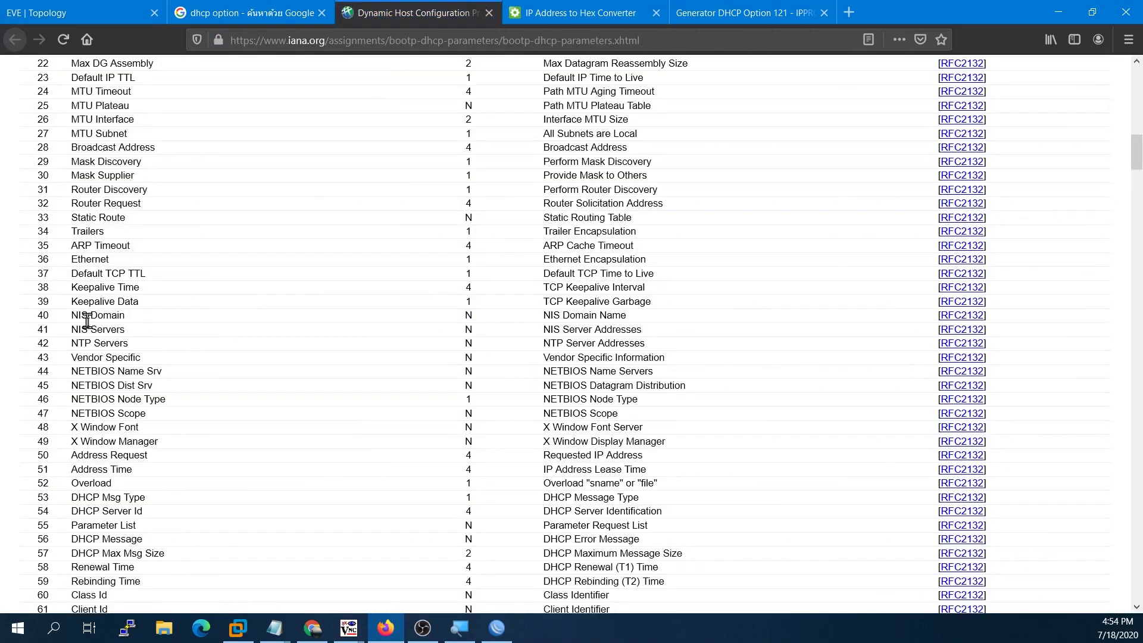
{"action": "left_click_drag", "start_coordinate": [61, 359], "coordinate": [37, 359]}
{"action": "left_click", "coordinate": [87, 10]}
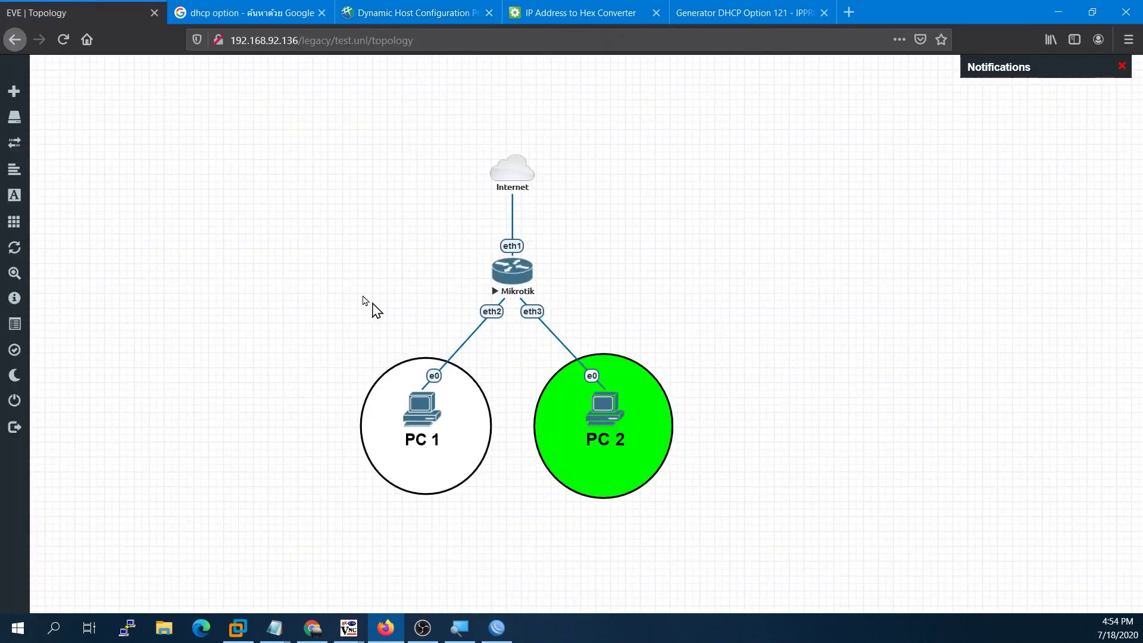
- Switch to WinBox and look at the 192.168.10.254 entry among the DHCP leases
{"action": "left_click", "coordinate": [495, 626]}
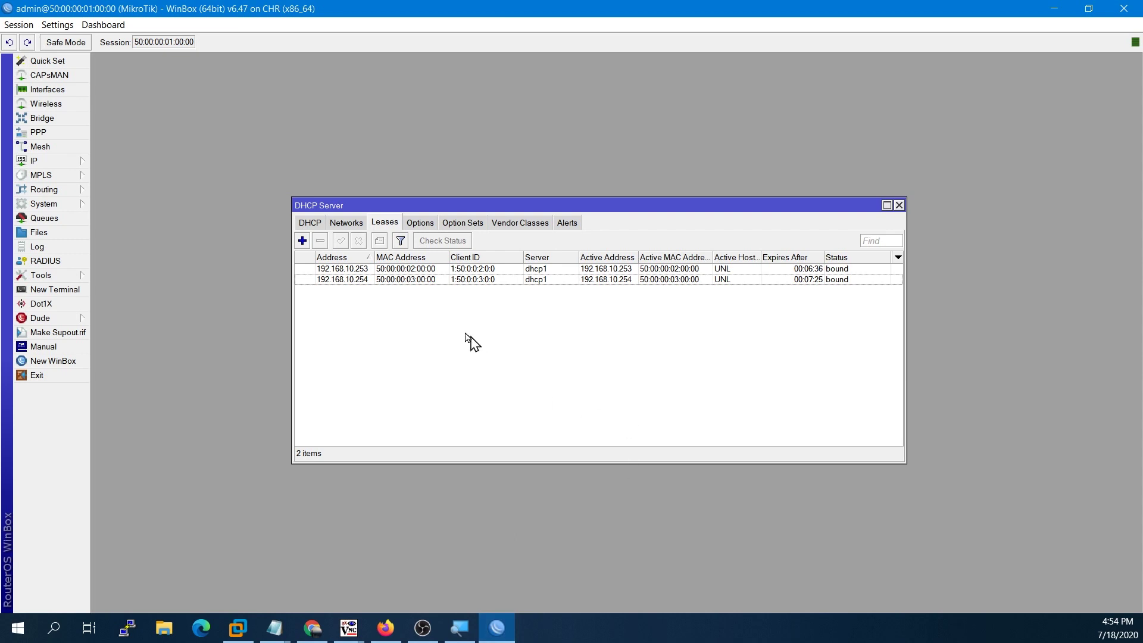
{"action": "left_click", "coordinate": [412, 280]}
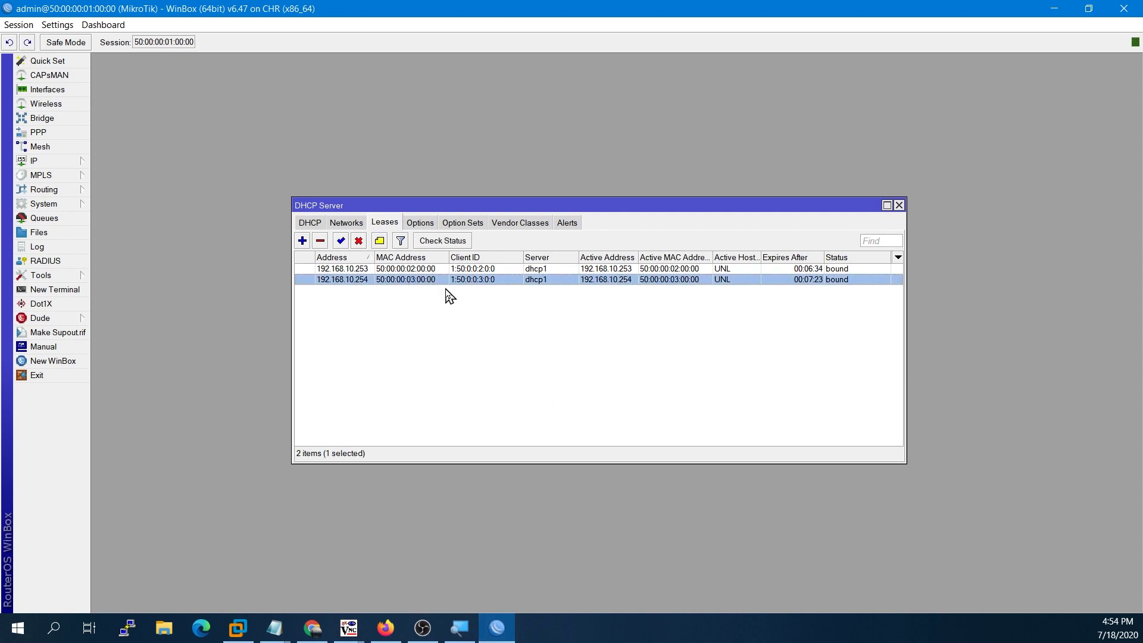
{"action": "left_click", "coordinate": [455, 315]}
{"action": "left_click", "coordinate": [435, 279]}
- Start a new DHCP option named Unifi with code 43 and an opening single quote as its value
{"action": "left_click", "coordinate": [423, 225]}
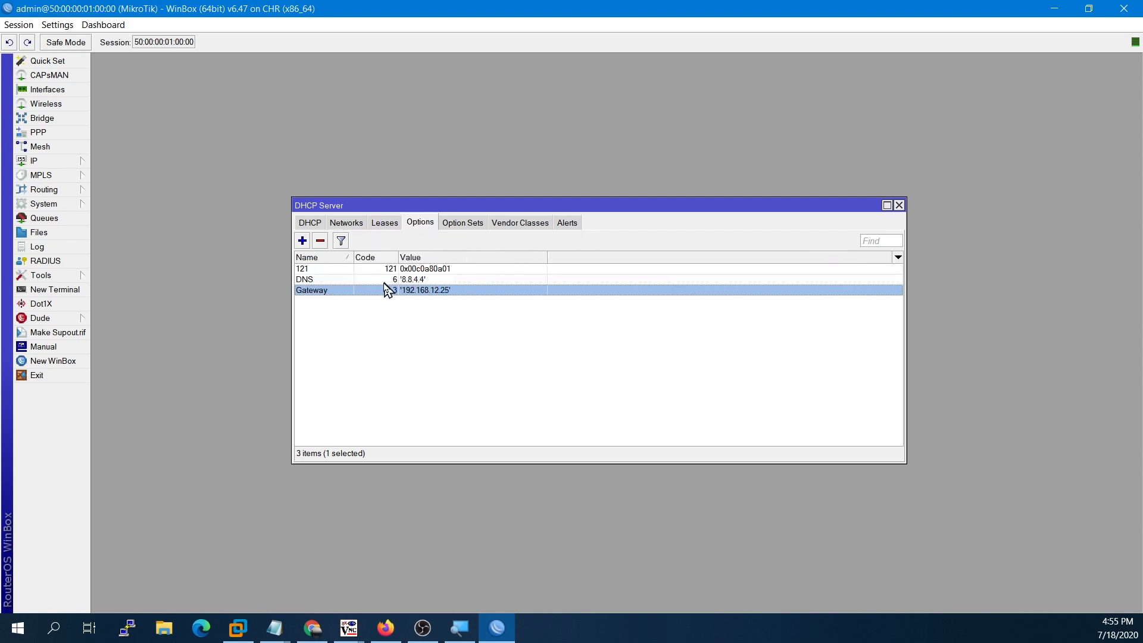
{"action": "left_click", "coordinate": [302, 240]}
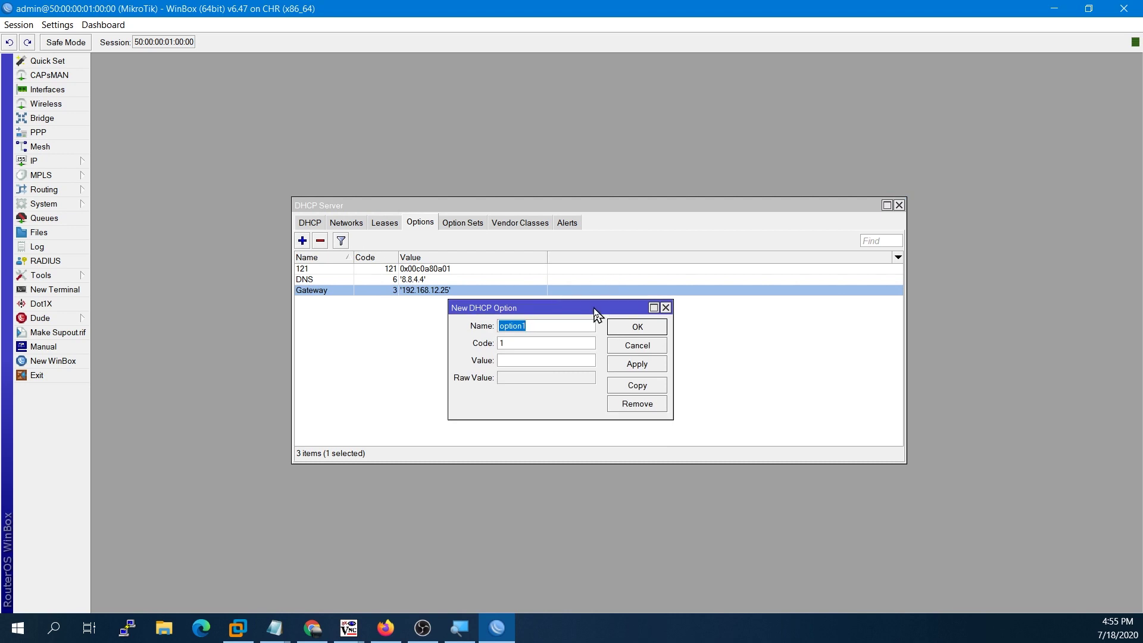
{"action": "type", "text": "Unifi"}
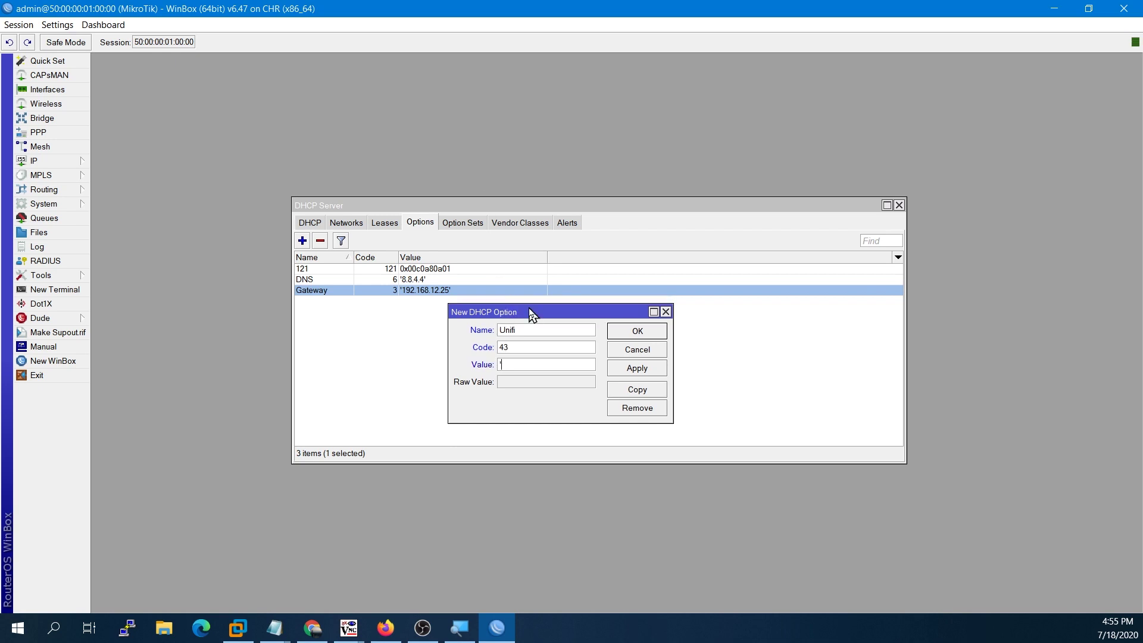
{"action": "left_click_drag", "start_coordinate": [531, 315], "coordinate": [506, 317]}
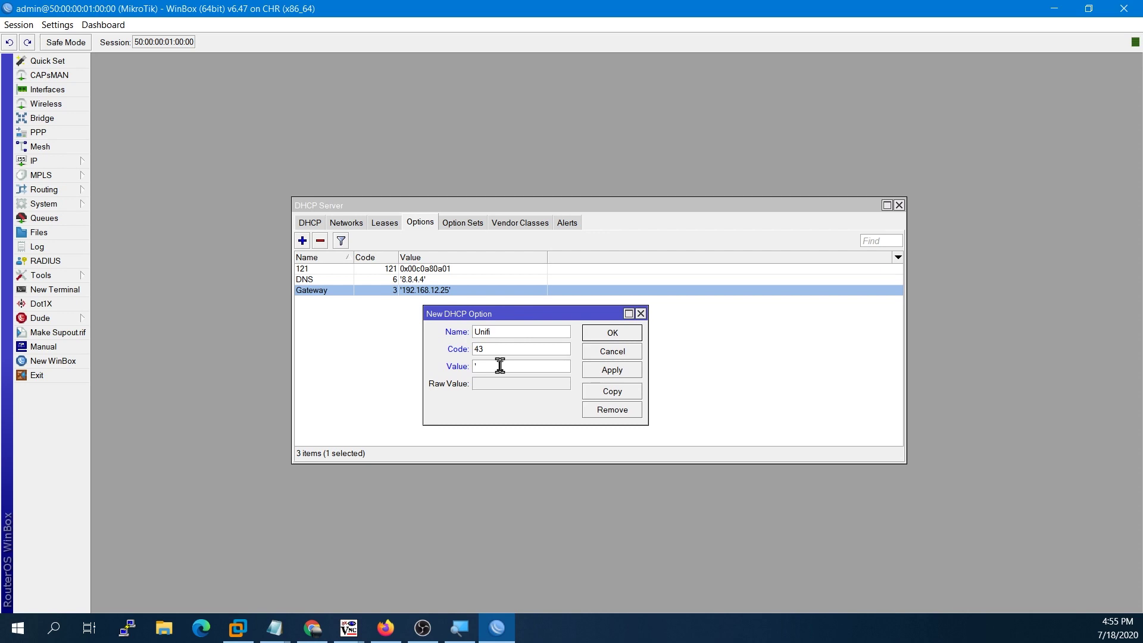
- Copy the IP address 192.168.10.254 from its DHCP lease and close the lease
{"action": "left_click", "coordinate": [395, 226]}
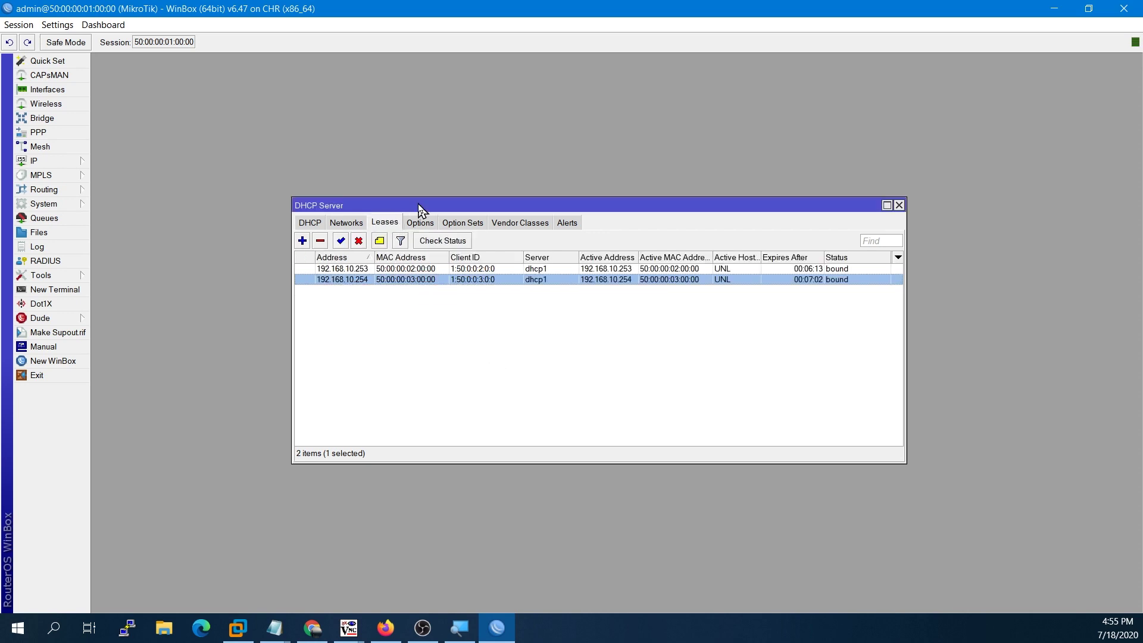
{"action": "left_click_drag", "start_coordinate": [421, 210], "coordinate": [415, 65]}
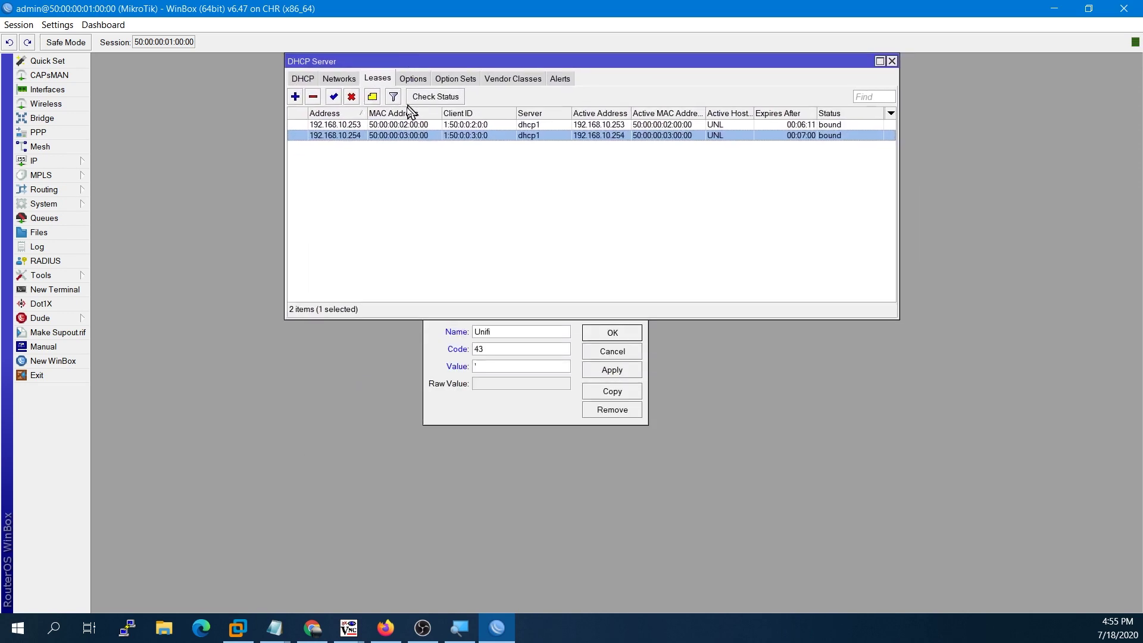
{"action": "double_click", "coordinate": [358, 139]}
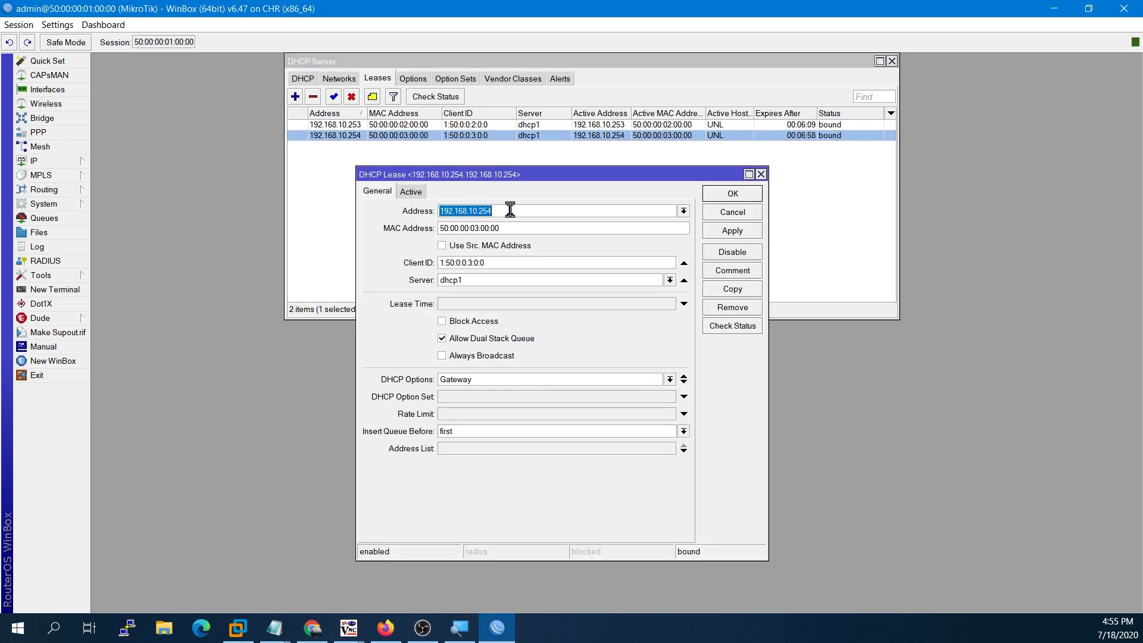
{"action": "right_click", "coordinate": [478, 211]}
{"action": "left_click", "coordinate": [510, 241]}
{"action": "left_click", "coordinate": [761, 174]}
- Complete the Unifi option's value as '192.168.10.254', save it, and check it in the DHCP options list
{"action": "left_click", "coordinate": [510, 360]}
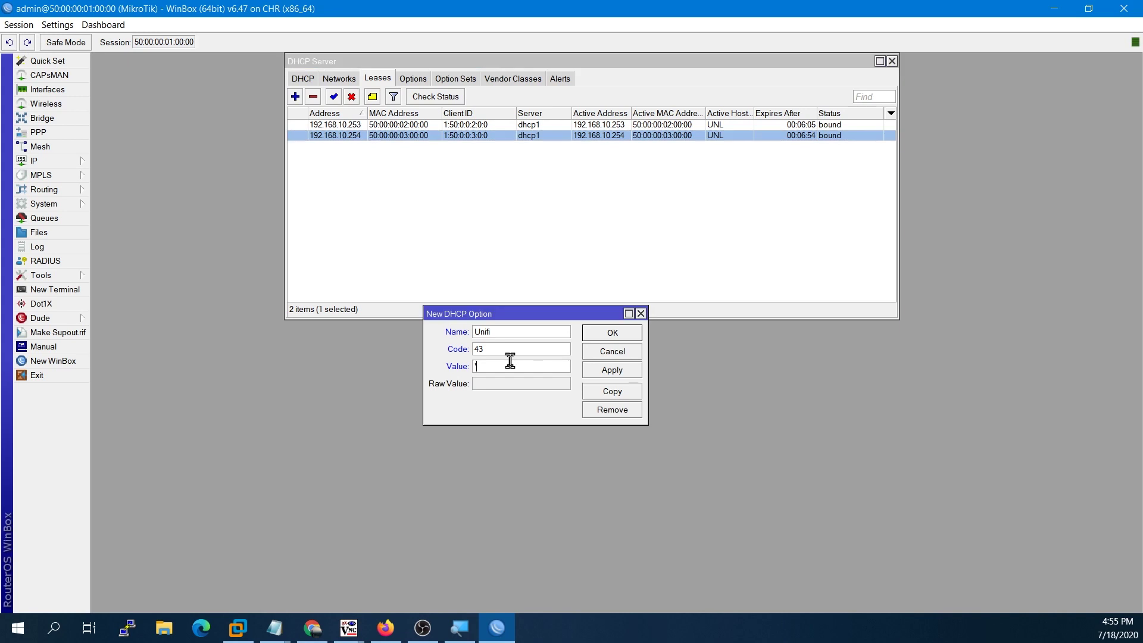
{"action": "right_click", "coordinate": [510, 360]}
{"action": "left_click", "coordinate": [543, 395]}
{"action": "left_click", "coordinate": [603, 335]}
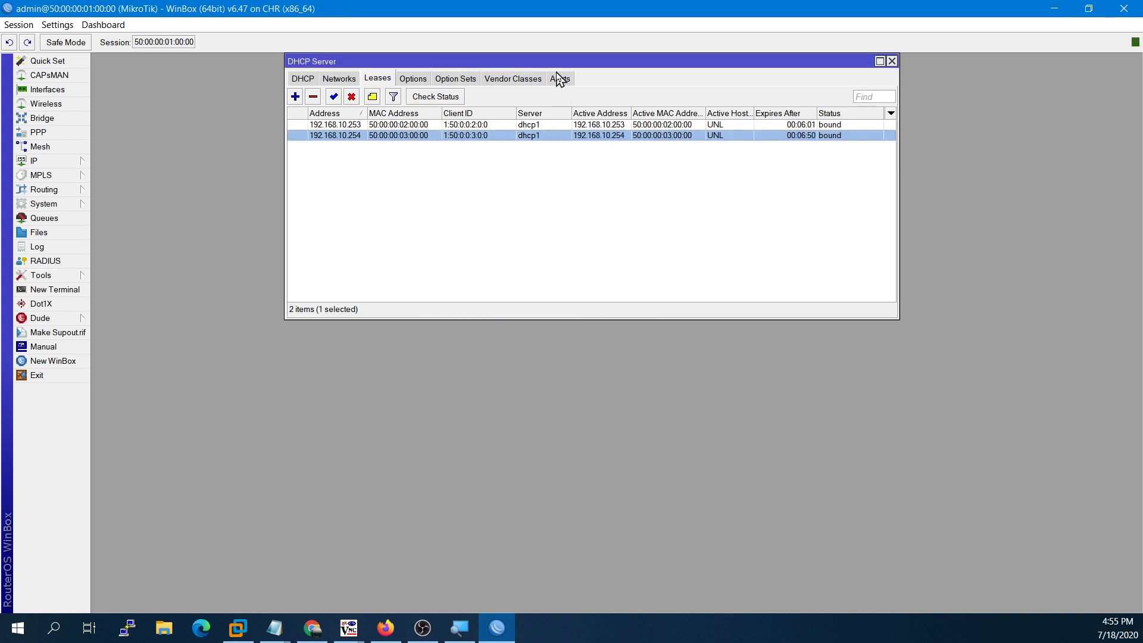
{"action": "left_click_drag", "start_coordinate": [554, 63], "coordinate": [531, 211]}
{"action": "left_click", "coordinate": [388, 226]}
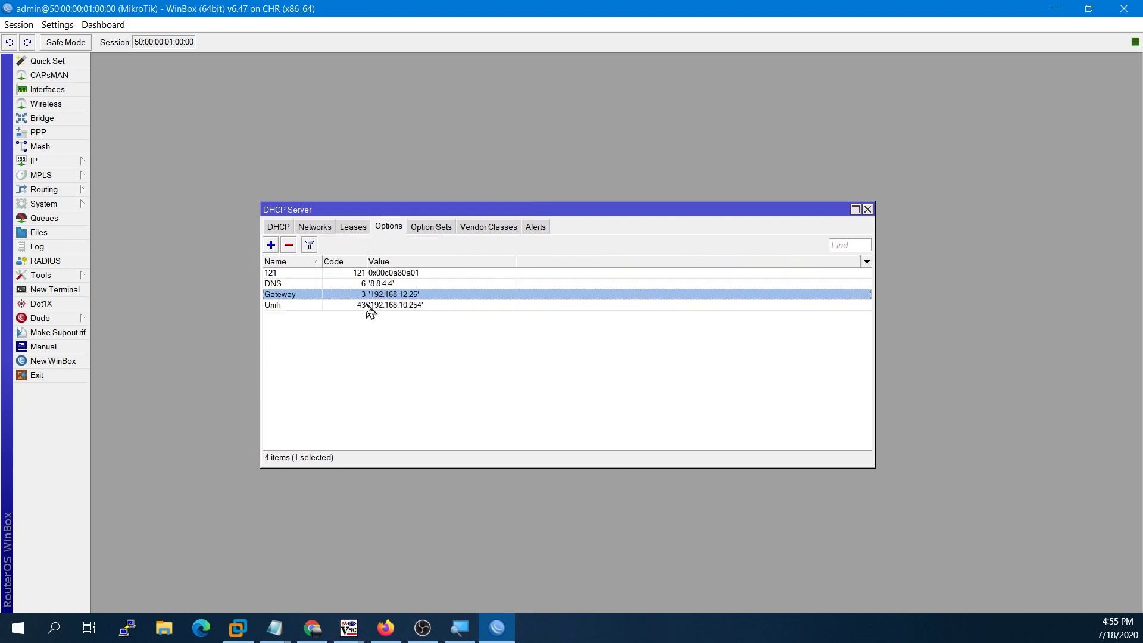
{"action": "left_click", "coordinate": [358, 306]}
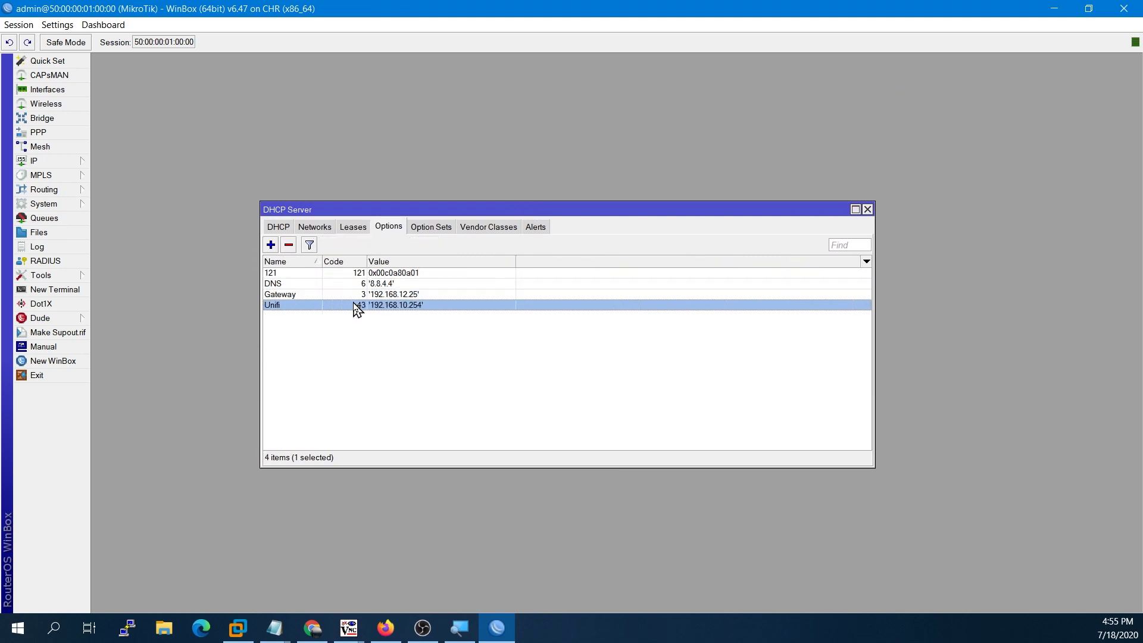
- Set the DHCP option of the 192.168.10.254 lease to Unifi and apply the change
{"action": "left_click", "coordinate": [360, 227]}
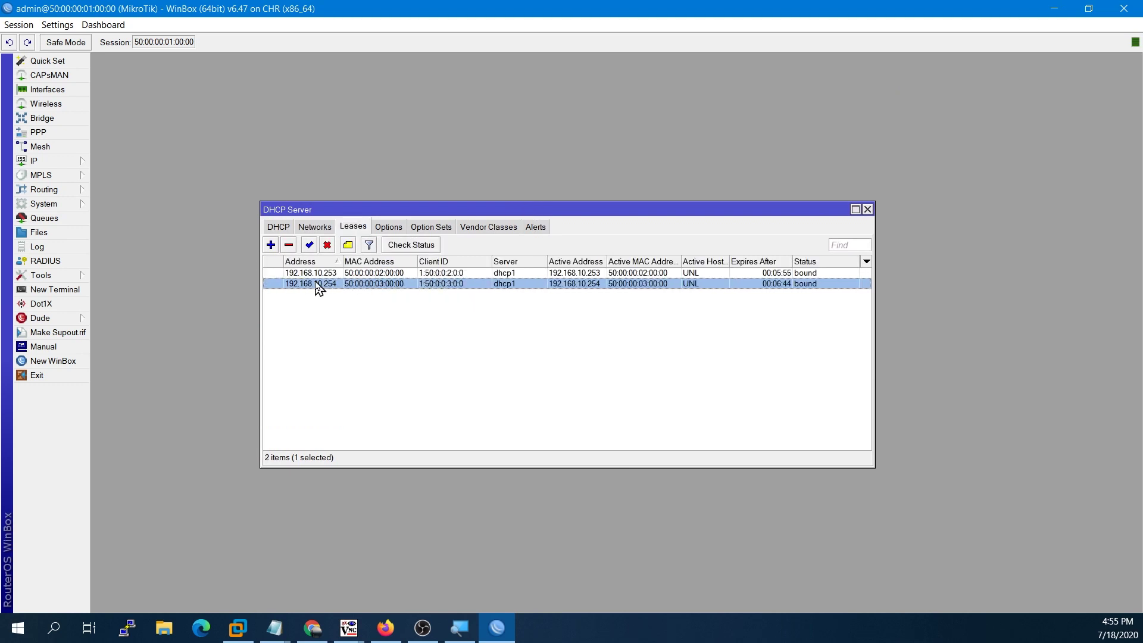
{"action": "double_click", "coordinate": [347, 285]}
{"action": "left_click", "coordinate": [670, 379]}
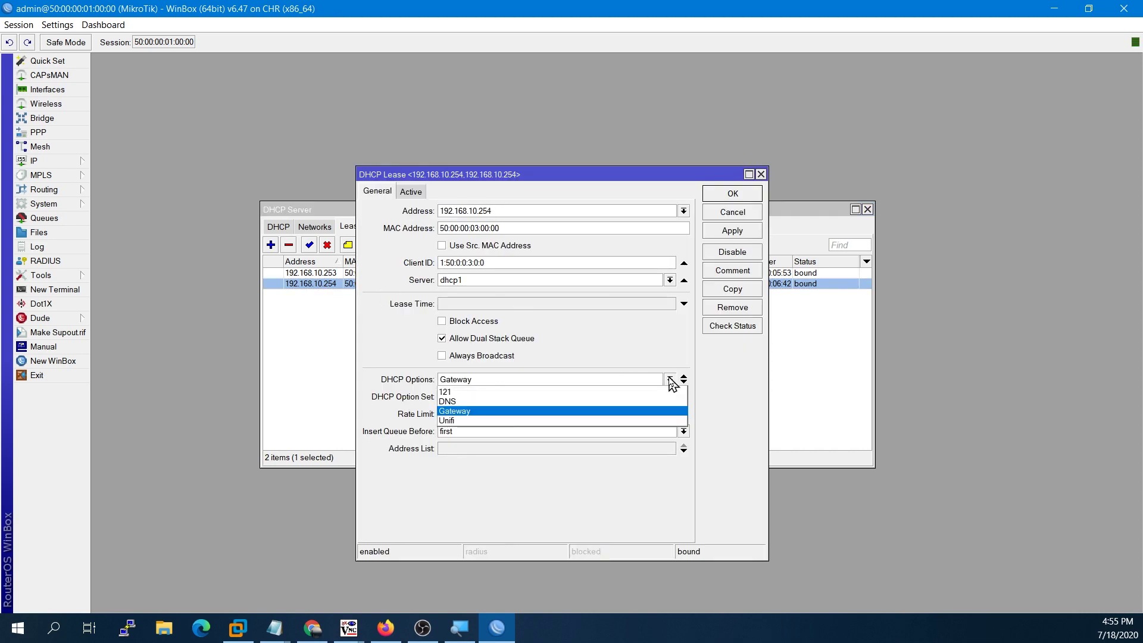
{"action": "left_click", "coordinate": [607, 420]}
{"action": "left_click", "coordinate": [729, 234]}
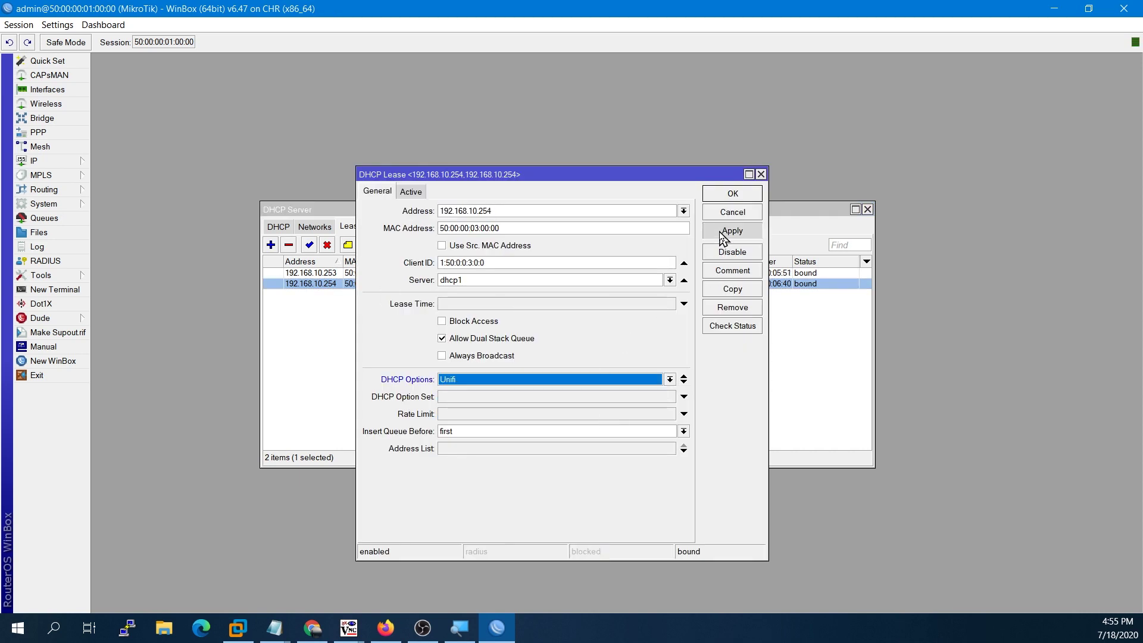
- Save the 192.168.10.254 lease, switch to the Win3 VNC session, and run ipconfig /renew there
{"action": "left_click", "coordinate": [730, 194]}
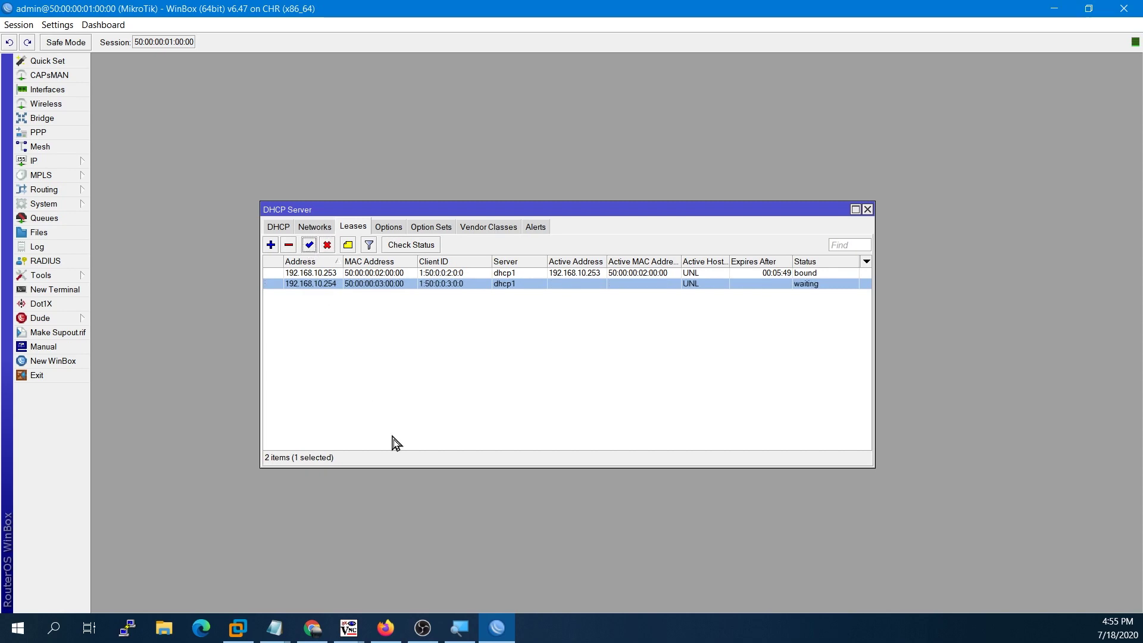
{"action": "mouse_move", "coordinate": [356, 625]}
{"action": "left_click", "coordinate": [438, 560]}
{"action": "key", "text": "Up"}
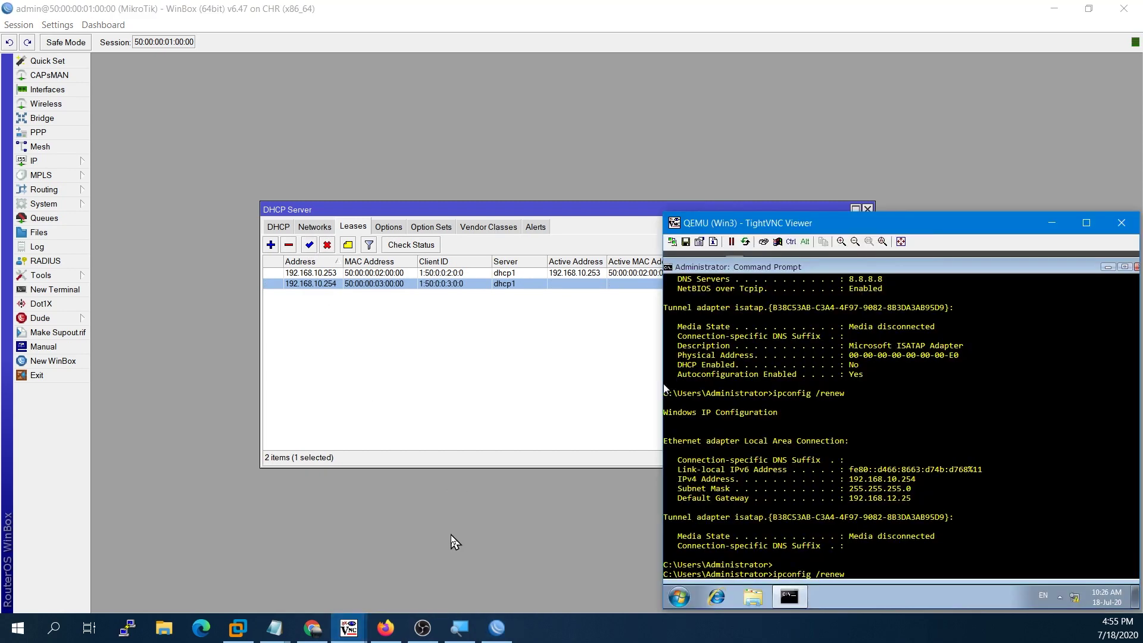
{"action": "key", "text": "Return"}
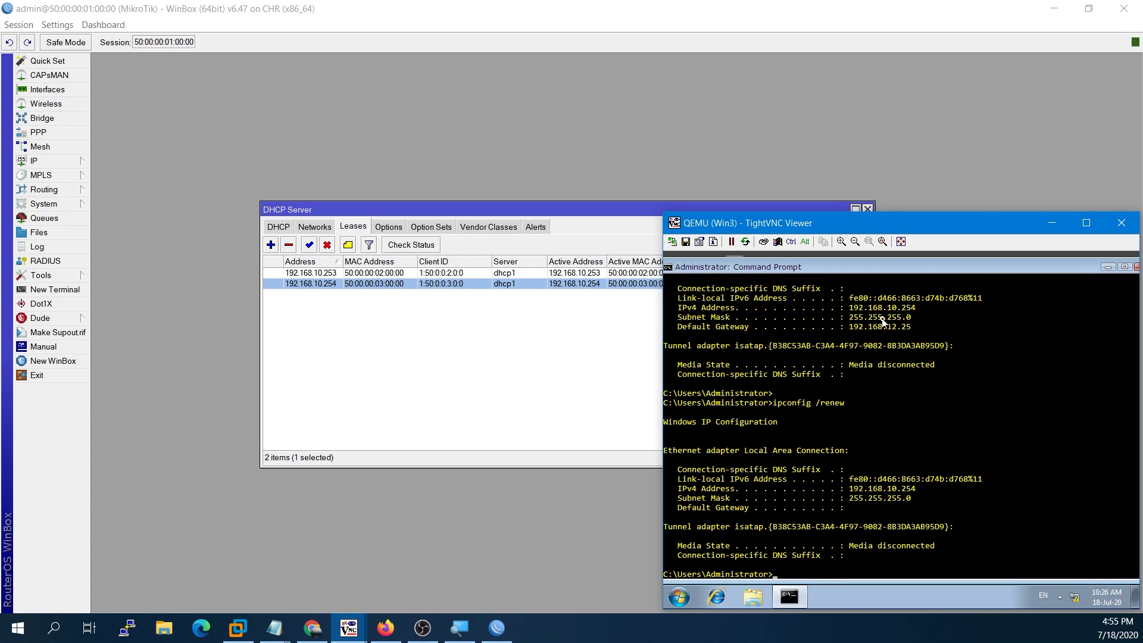
{"action": "mouse_move", "coordinate": [875, 231]}
{"action": "left_mouse_down"}
{"action": "mouse_move", "coordinate": [857, 221]}
{"action": "mouse_move", "coordinate": [868, 222]}
{"action": "left_mouse_up"}
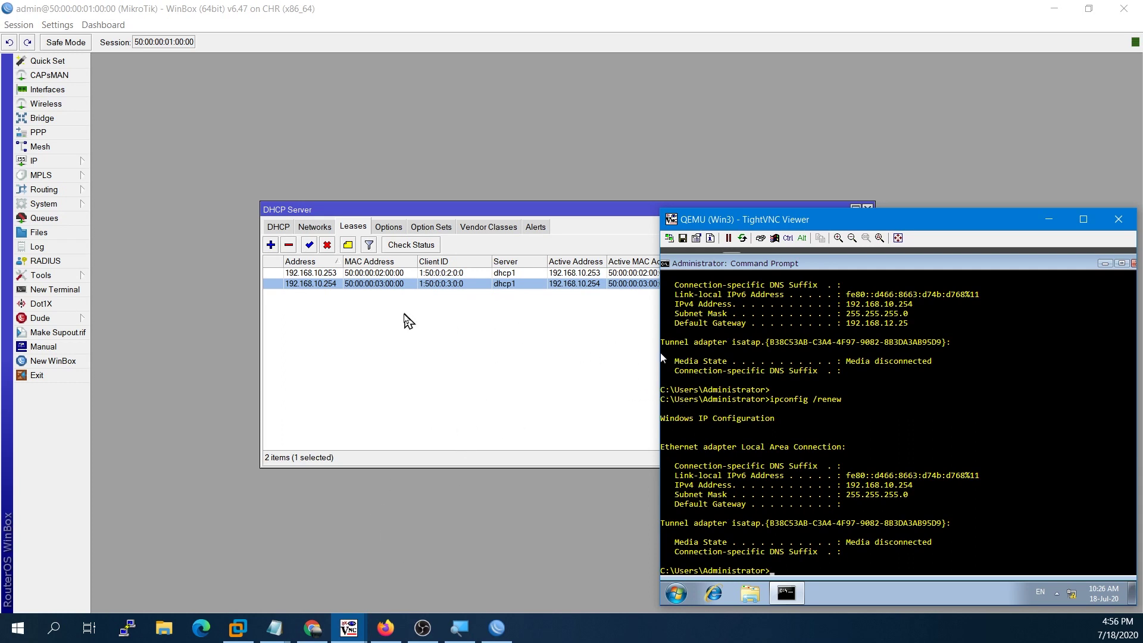
- Open the Unifi DHCP option in WinBox and copy the IP address 192.168.10.254 from its value
{"action": "left_click", "coordinate": [389, 228]}
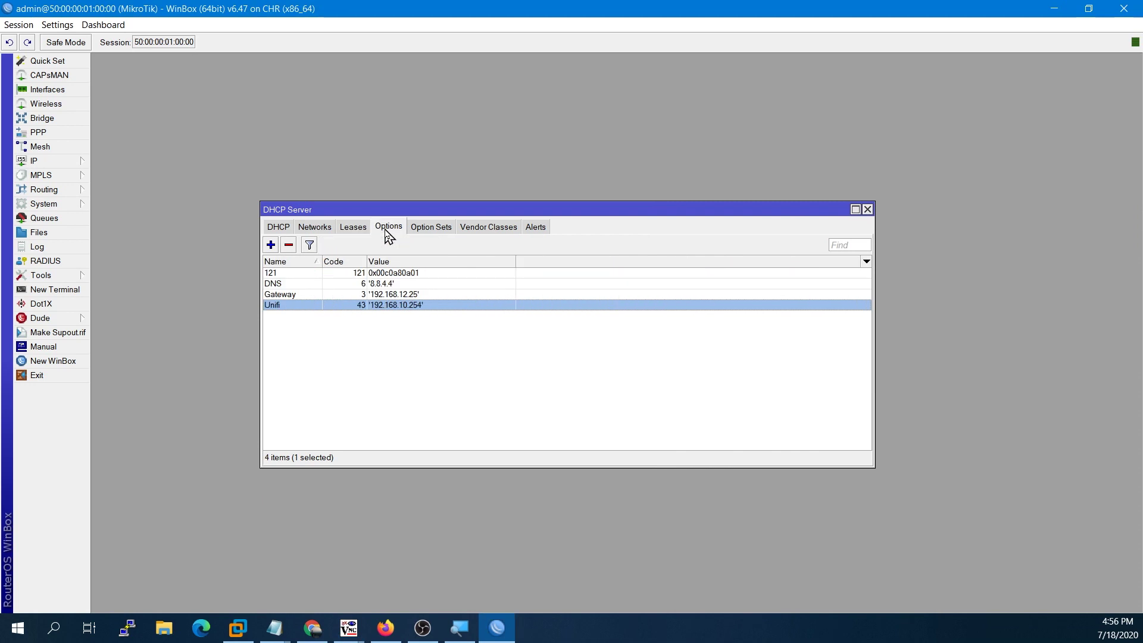
{"action": "double_click", "coordinate": [363, 308]}
{"action": "left_click_drag", "start_coordinate": [526, 366], "coordinate": [411, 364]}
{"action": "key", "text": "ctrl+c"}
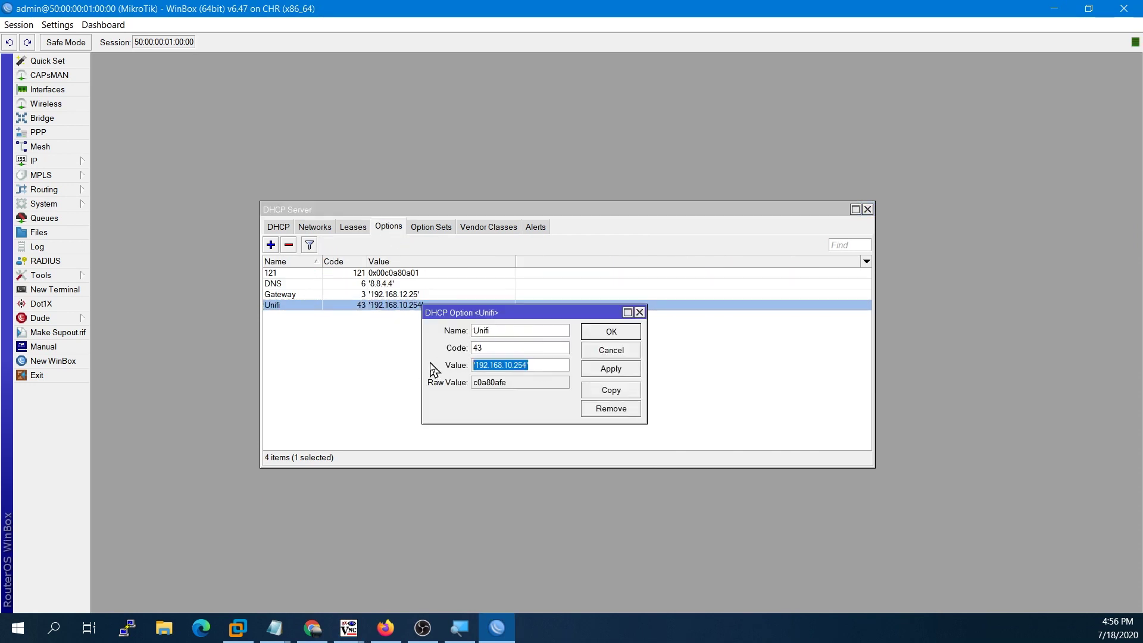
{"action": "left_click", "coordinate": [514, 366]}
{"action": "left_click_drag", "start_coordinate": [525, 365], "coordinate": [478, 365]}
- Switch to Firefox and convert 192.168.10.254 to hexadecimal with the IP Address to Hex Converter
{"action": "left_click", "coordinate": [295, 601]}
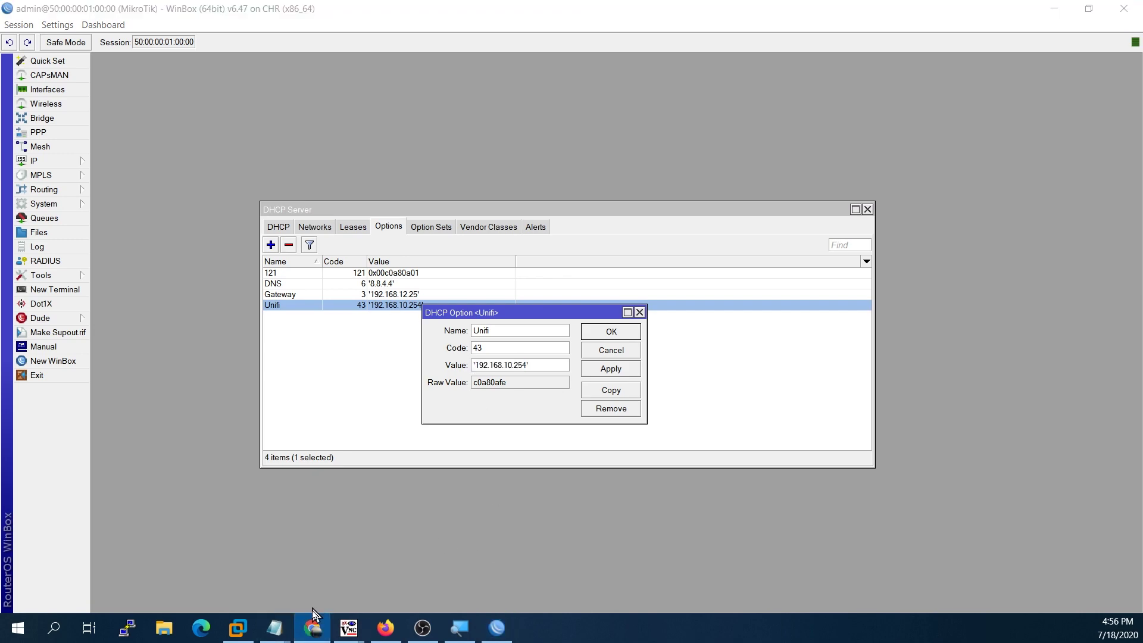
{"action": "left_click", "coordinate": [386, 628]}
{"action": "left_click", "coordinate": [417, 13]}
{"action": "left_click", "coordinate": [581, 13]}
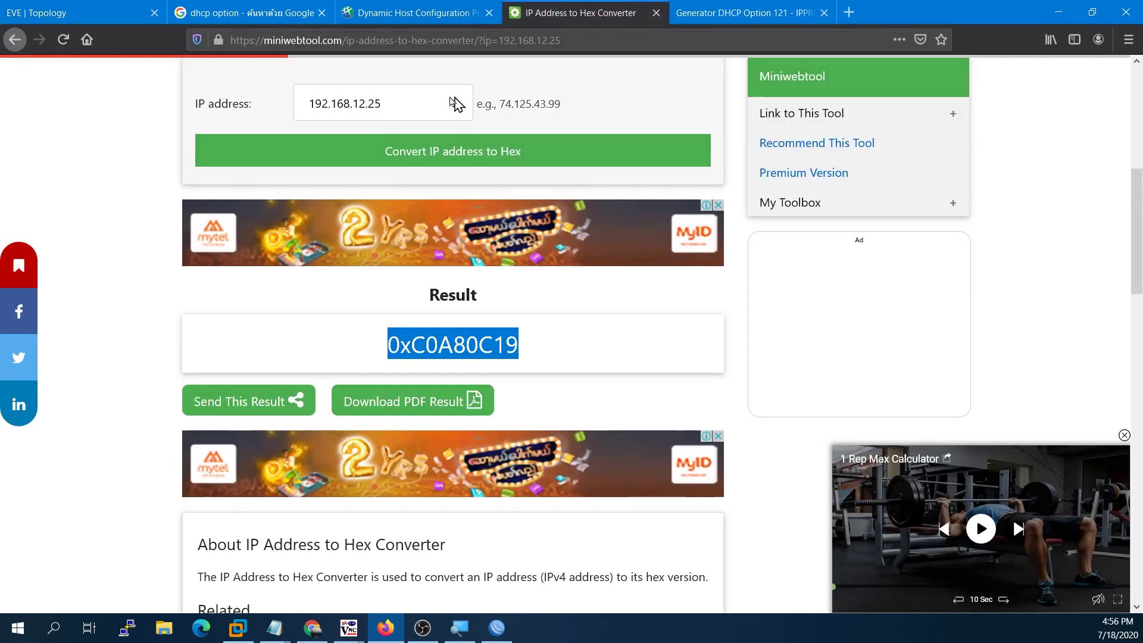
{"action": "triple_click", "coordinate": [428, 113]}
{"action": "key", "text": "ctrl+v"}
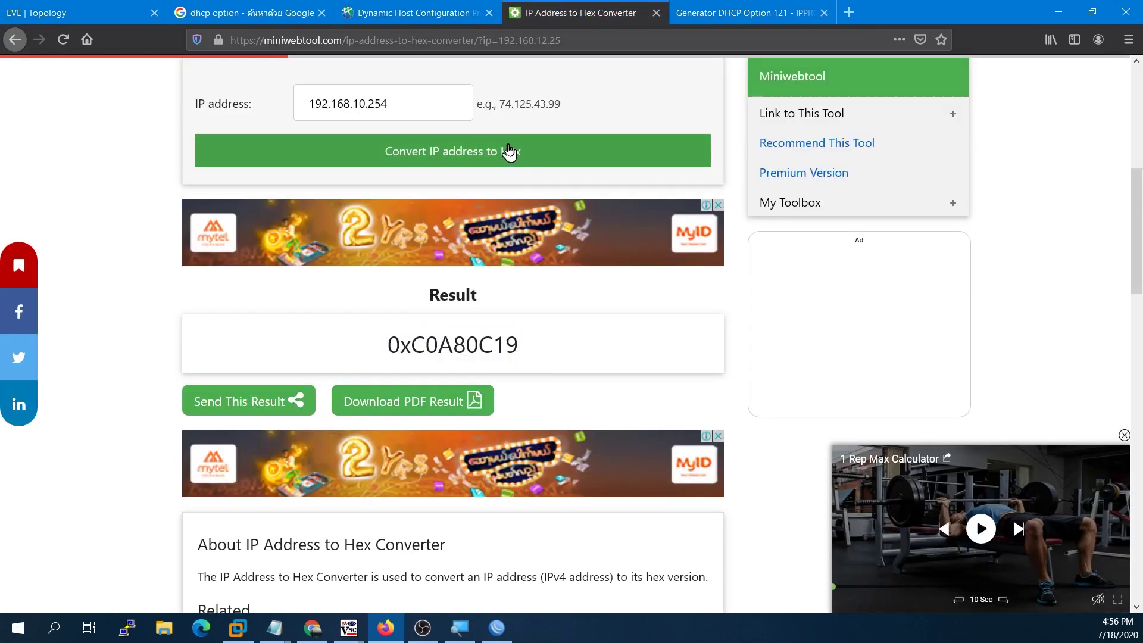
{"action": "left_click", "coordinate": [509, 151]}
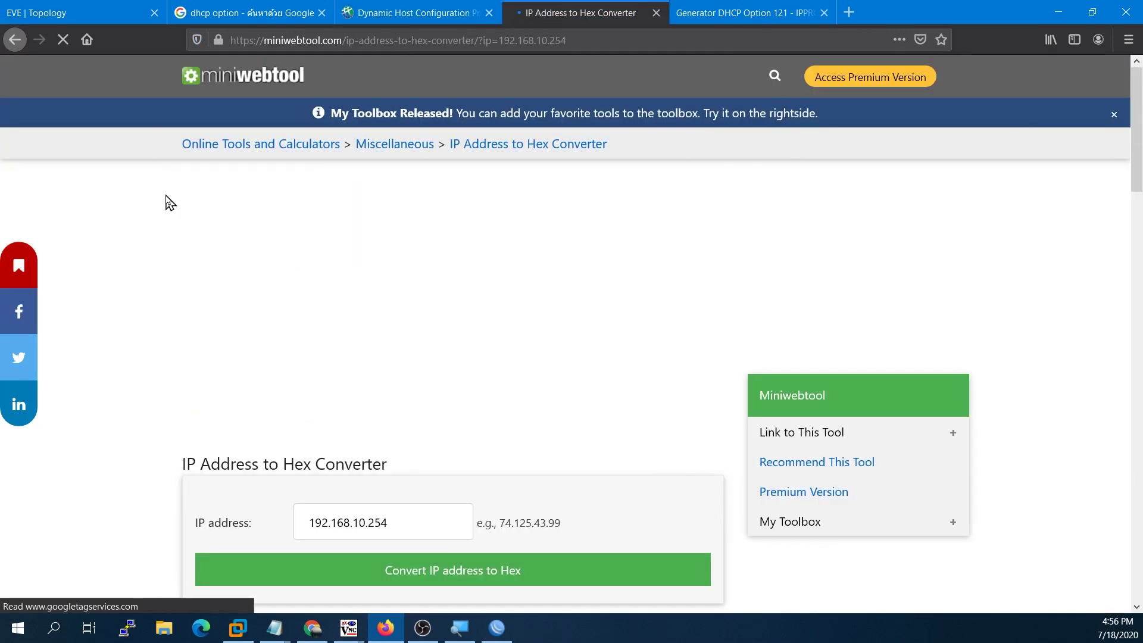
{"action": "scroll", "coordinate": [171, 203], "scroll_direction": "down", "scroll_amount": 6}
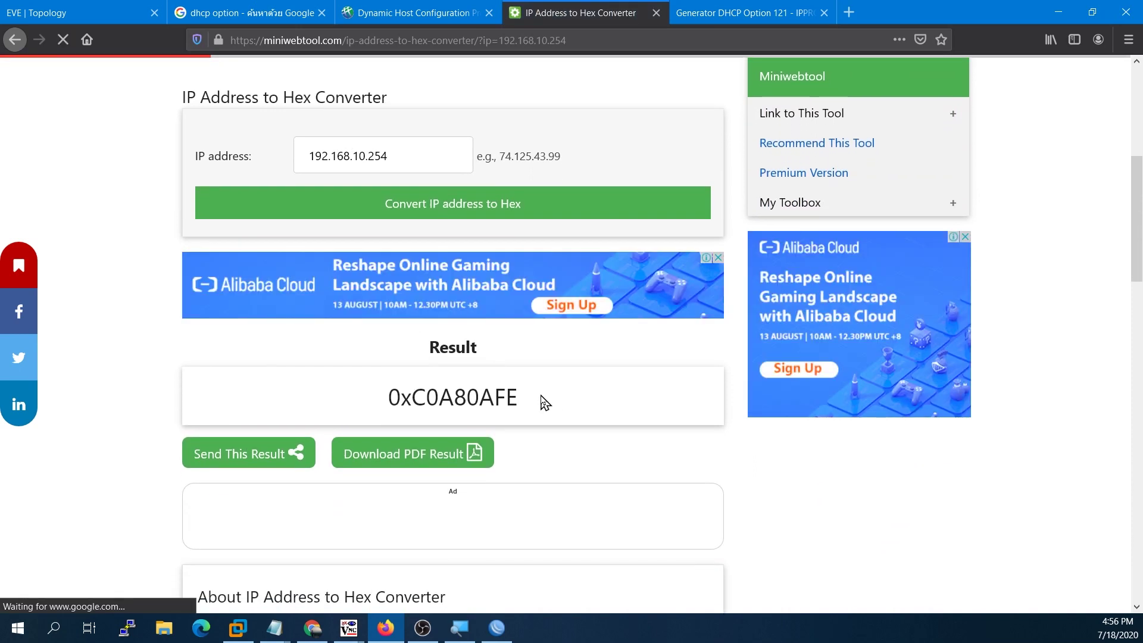
- Copy the hex digits C0A80AFE from the conversion result, without the 0x prefix
{"action": "left_click_drag", "start_coordinate": [539, 399], "coordinate": [418, 389]}
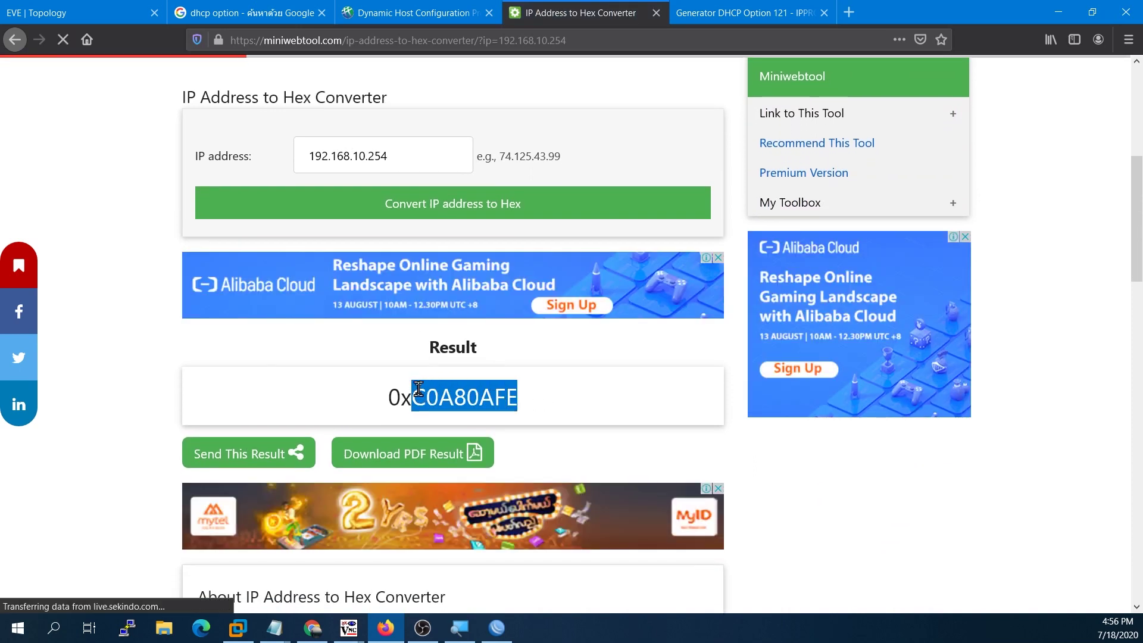
{"action": "right_click", "coordinate": [439, 393]}
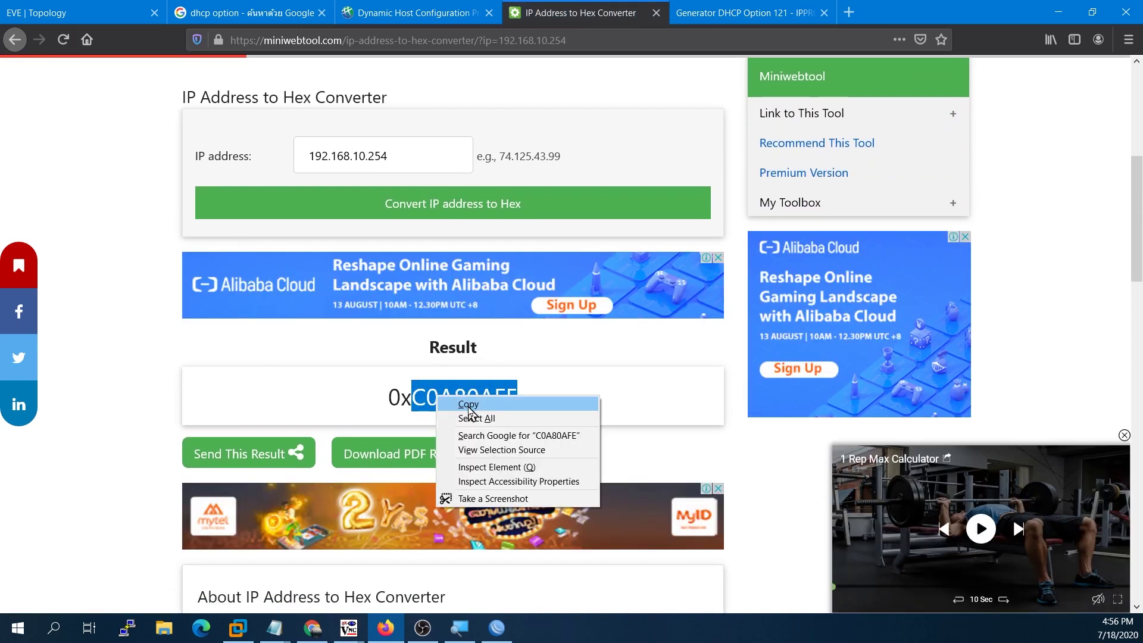
{"action": "left_click", "coordinate": [468, 404]}
{"action": "left_click", "coordinate": [407, 397]}
{"action": "left_click_drag", "start_coordinate": [534, 400], "coordinate": [412, 391]}
{"action": "right_click", "coordinate": [424, 393]}
{"action": "left_click", "coordinate": [448, 402]}
{"action": "left_click", "coordinate": [449, 400]}
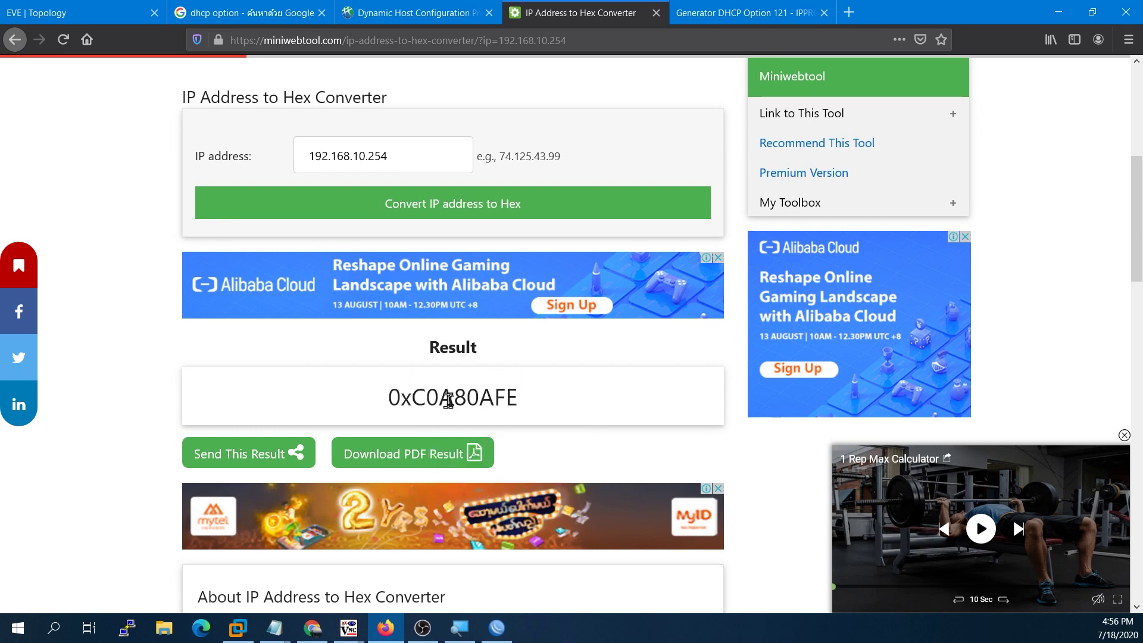
- Return to WinBox, replace the Unifi option's value with 0x0104C0A80AFE, and save the option
{"action": "left_click", "coordinate": [496, 628]}
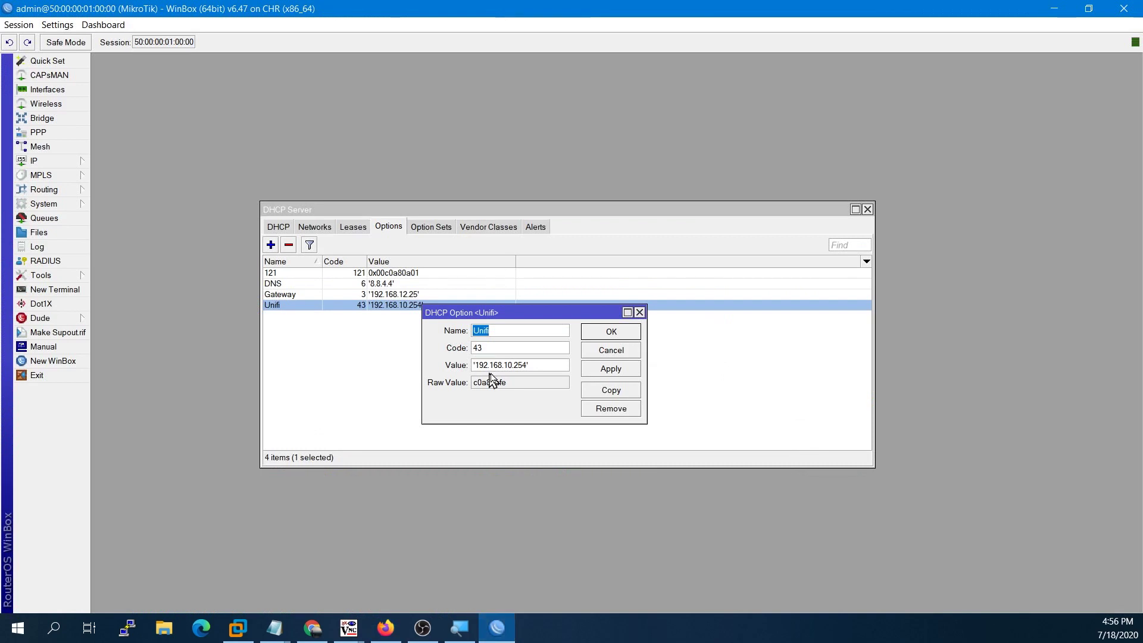
{"action": "left_click_drag", "start_coordinate": [541, 362], "coordinate": [334, 364]}
{"action": "type", "text": "0x0104"}
{"action": "left_click_drag", "start_coordinate": [513, 369], "coordinate": [483, 365]}
{"action": "left_click", "coordinate": [505, 369]}
{"action": "right_click", "coordinate": [505, 370]}
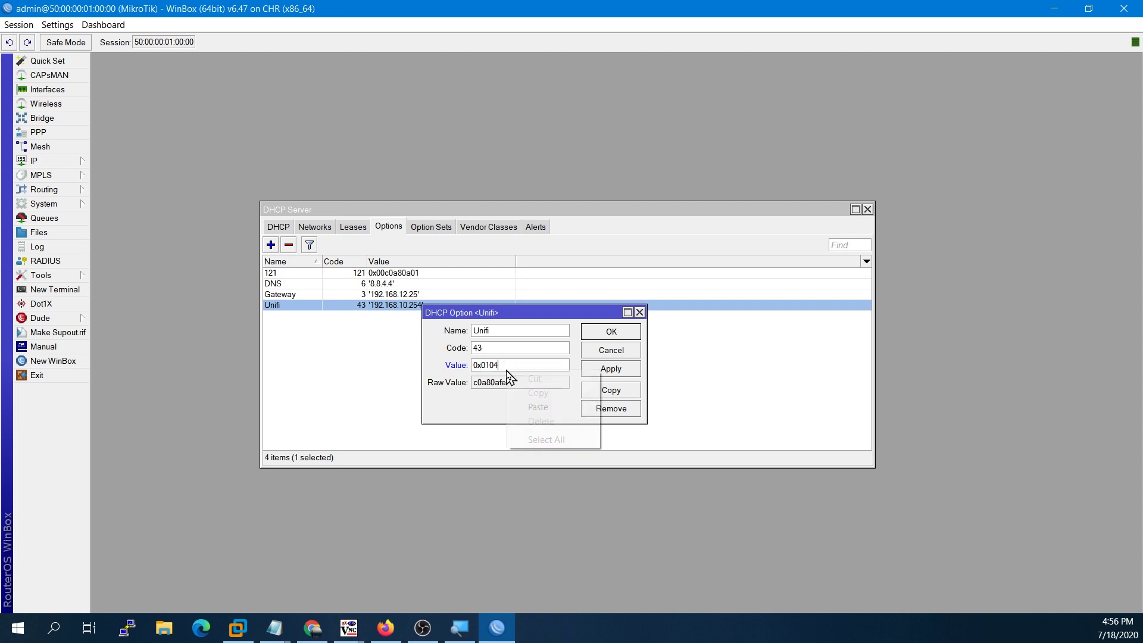
{"action": "left_click", "coordinate": [537, 406]}
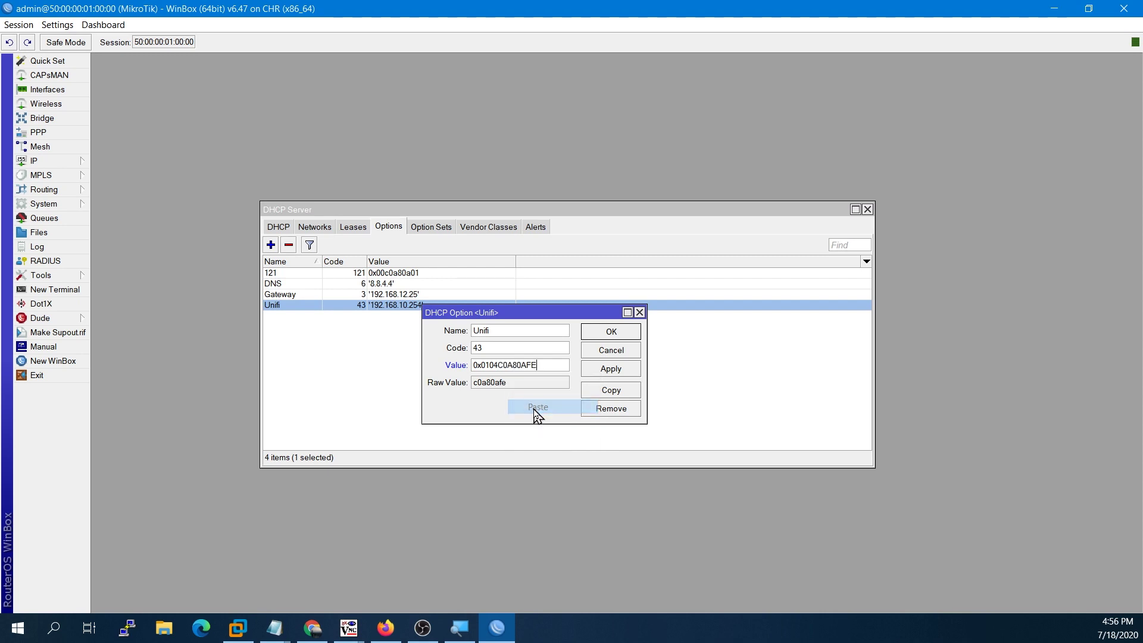
{"action": "left_click", "coordinate": [492, 366]}
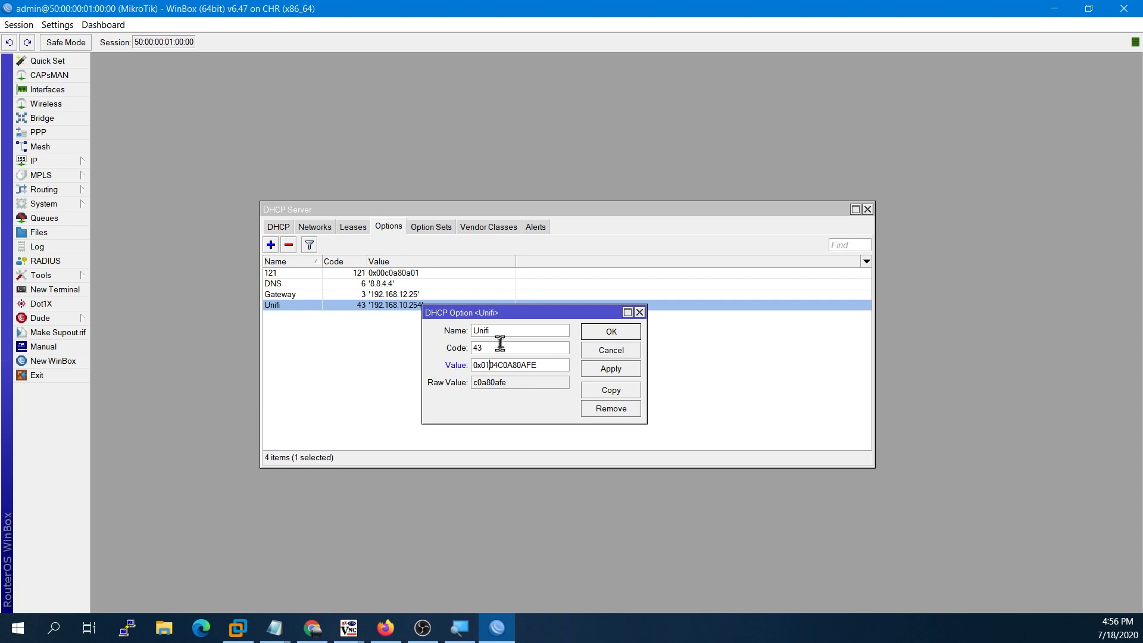
{"action": "left_click", "coordinate": [496, 364]}
{"action": "left_click_drag", "start_coordinate": [497, 369], "coordinate": [490, 369]}
{"action": "left_click", "coordinate": [611, 331]}
{"action": "left_click", "coordinate": [584, 360]}
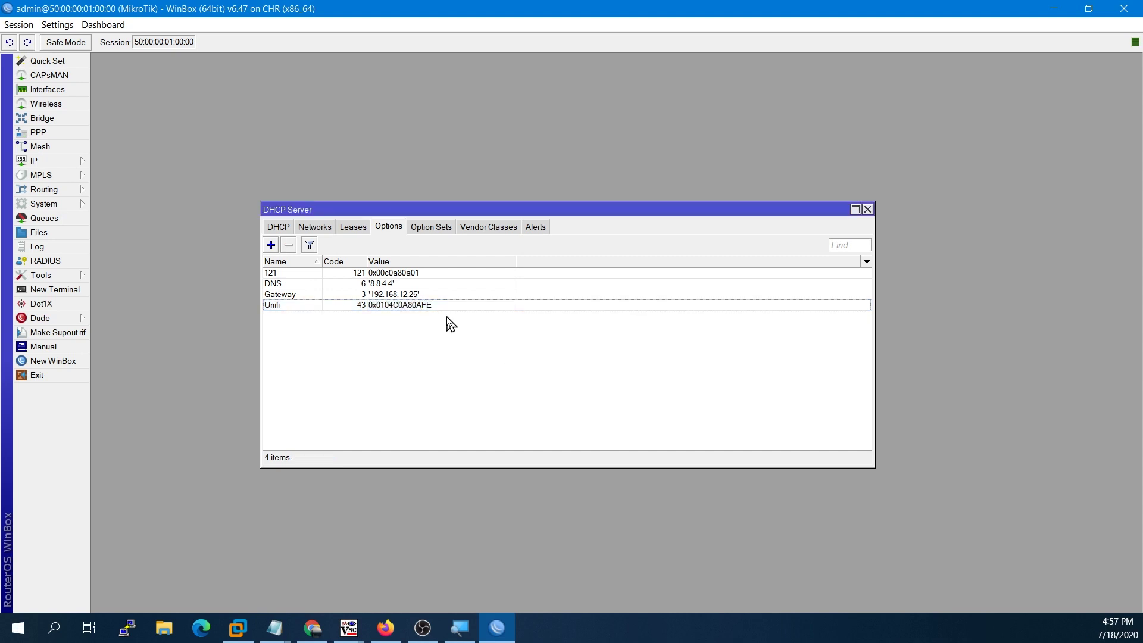
- Examine the raw values of the Gateway and Unifi options and compare the entries in the DHCP options list
{"action": "left_click", "coordinate": [440, 310]}
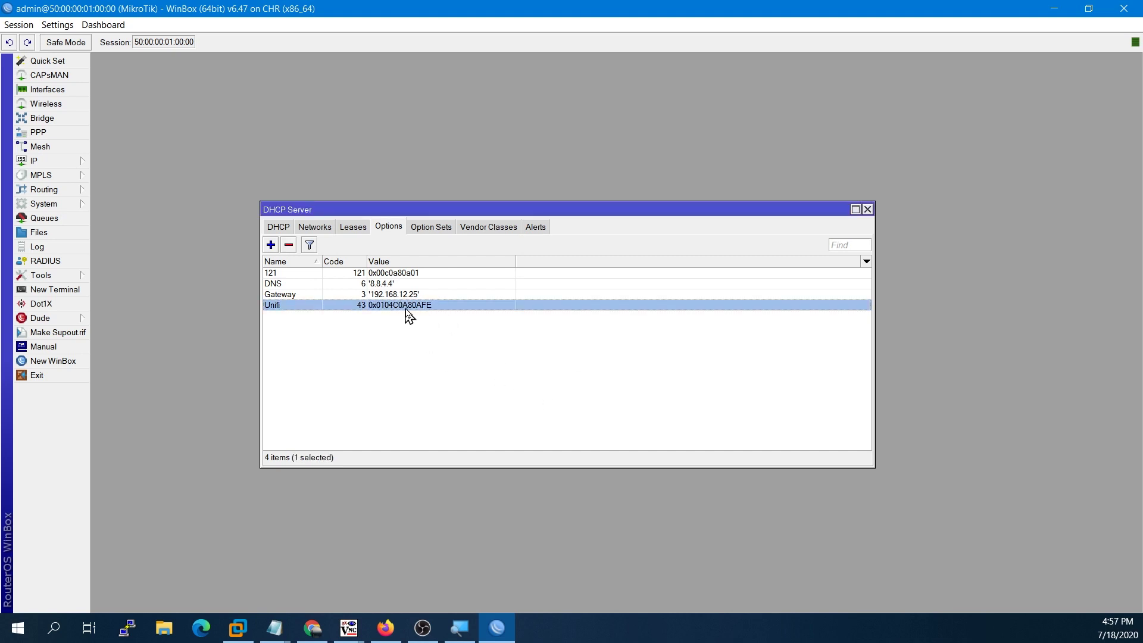
{"action": "double_click", "coordinate": [411, 307]}
{"action": "double_click", "coordinate": [425, 295]}
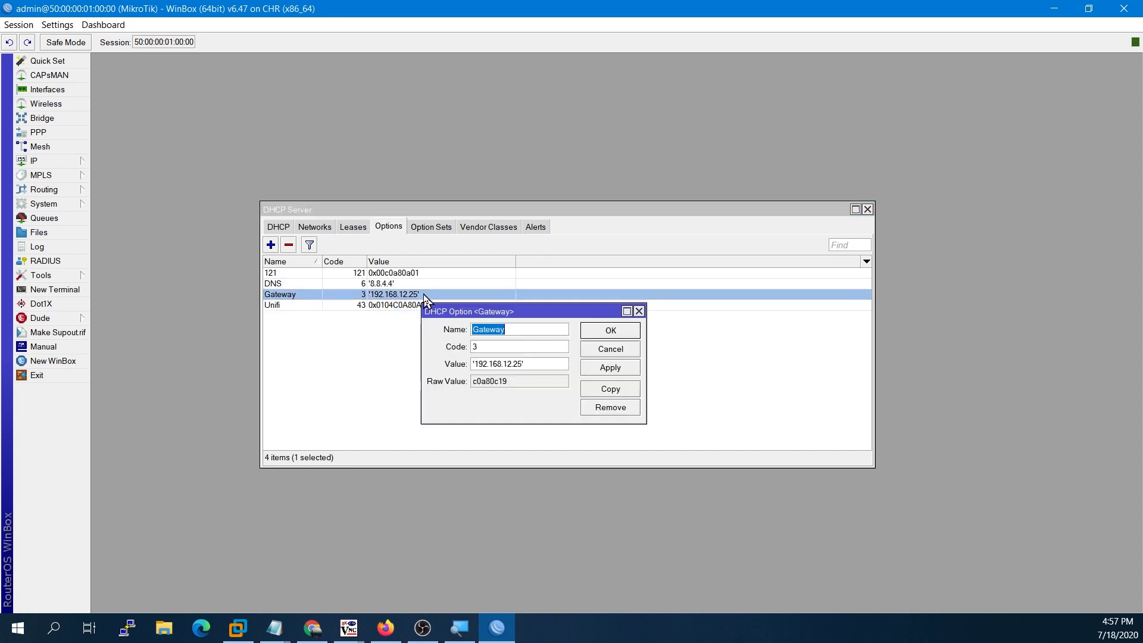
{"action": "key", "text": "Escape"}
{"action": "double_click", "coordinate": [396, 306]}
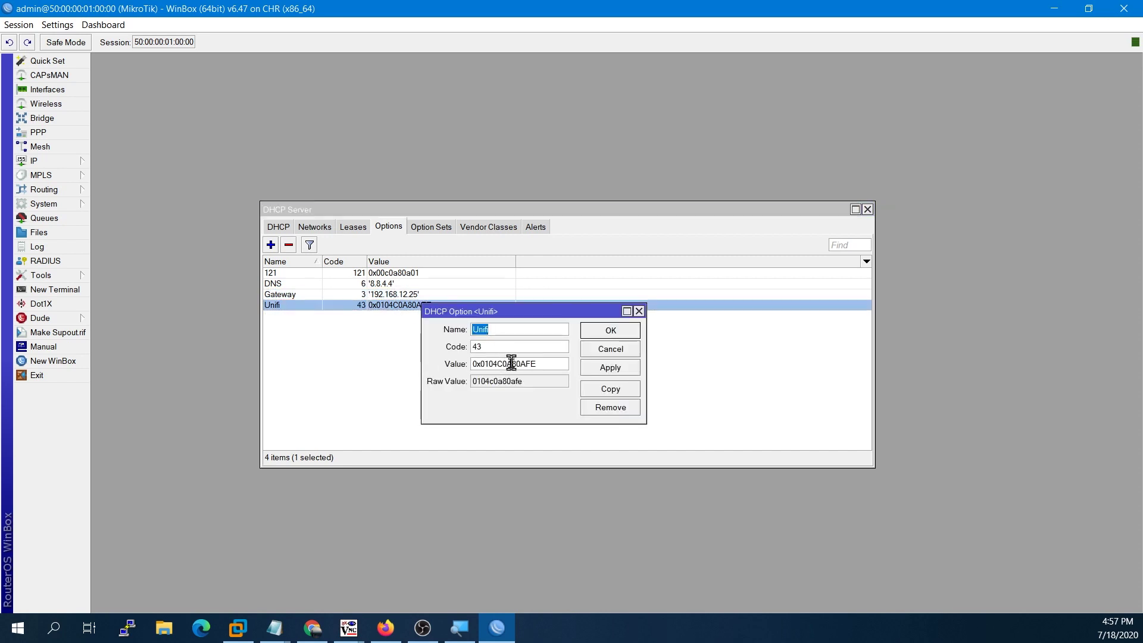
{"action": "left_click", "coordinate": [604, 332]}
{"action": "left_click", "coordinate": [605, 333]}
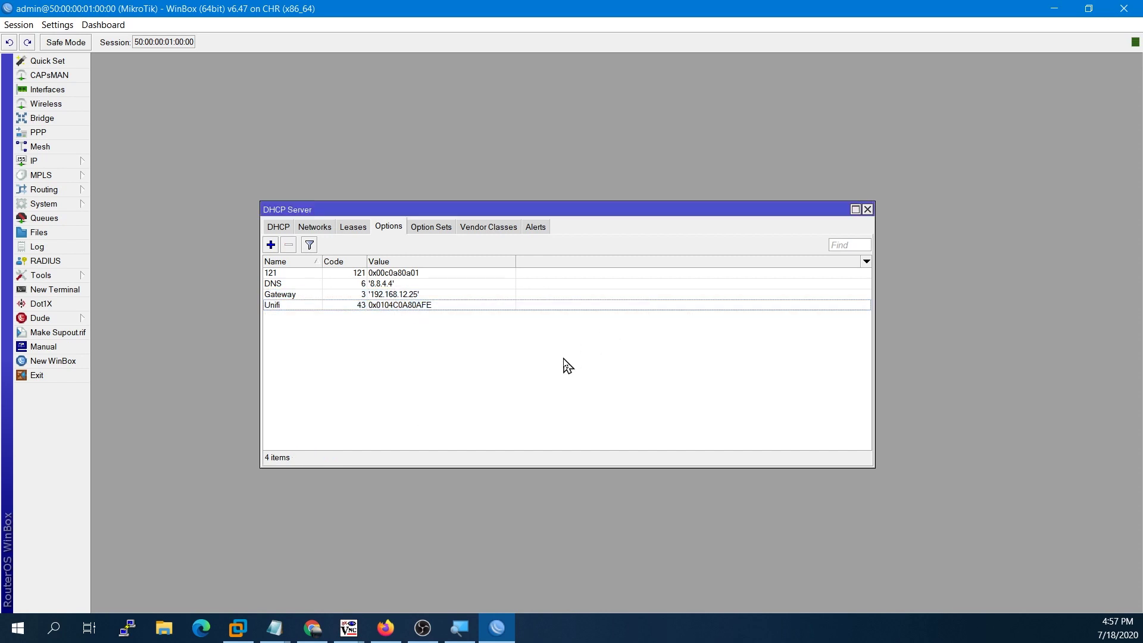
{"action": "left_click", "coordinate": [459, 307]}
{"action": "left_click", "coordinate": [439, 293]}
{"action": "left_click", "coordinate": [438, 284]}
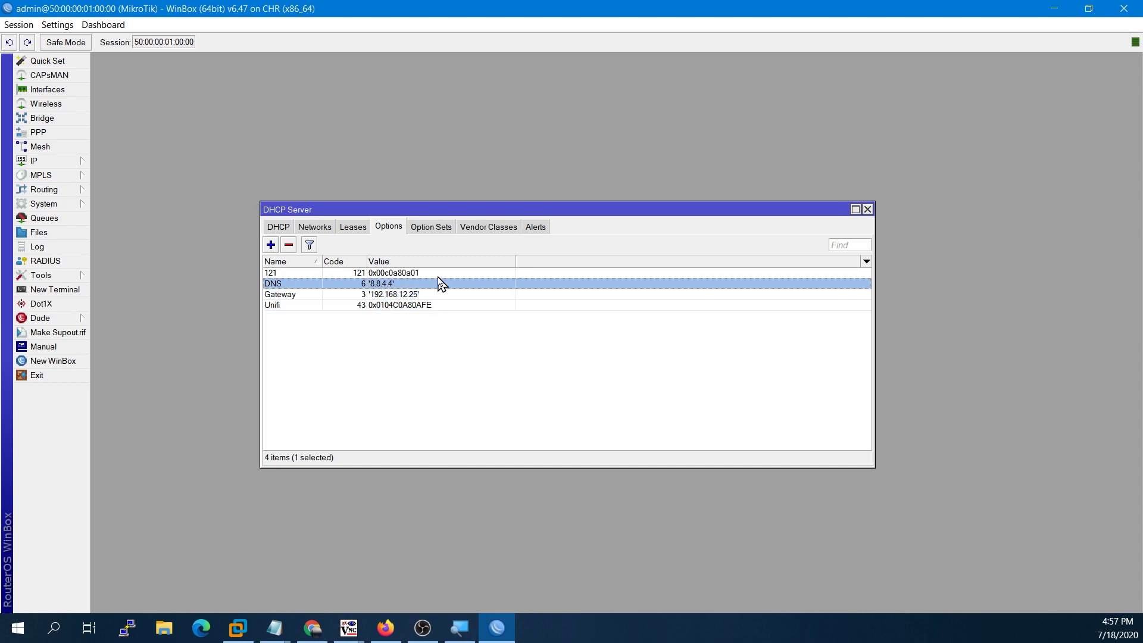
{"action": "left_click", "coordinate": [438, 274]}
{"action": "left_click", "coordinate": [440, 294]}
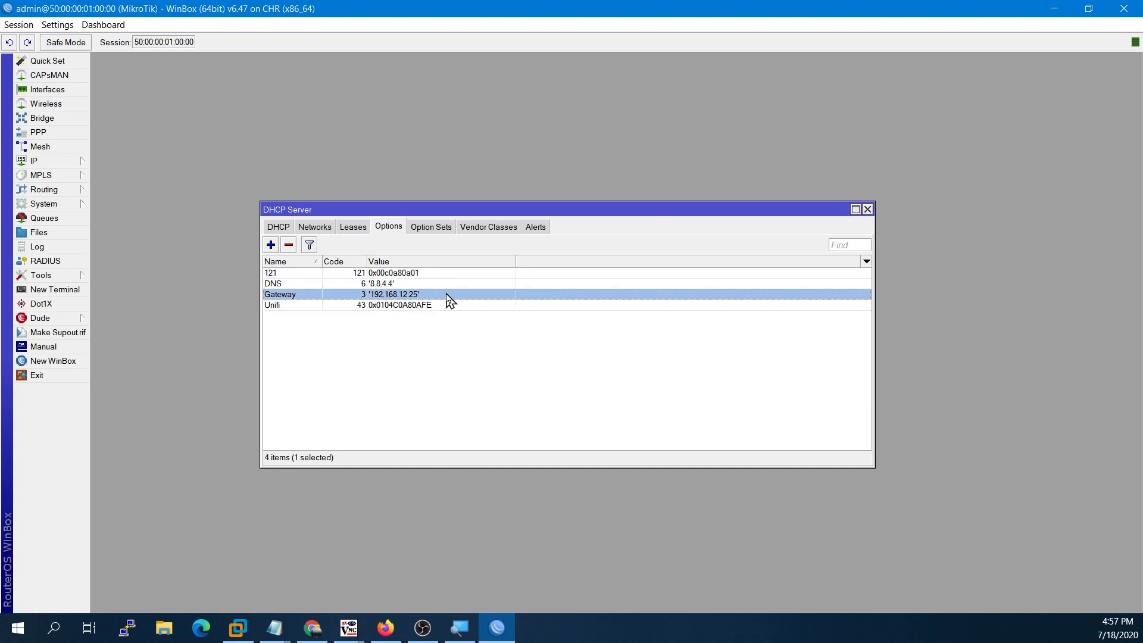
{"action": "left_click", "coordinate": [413, 305]}
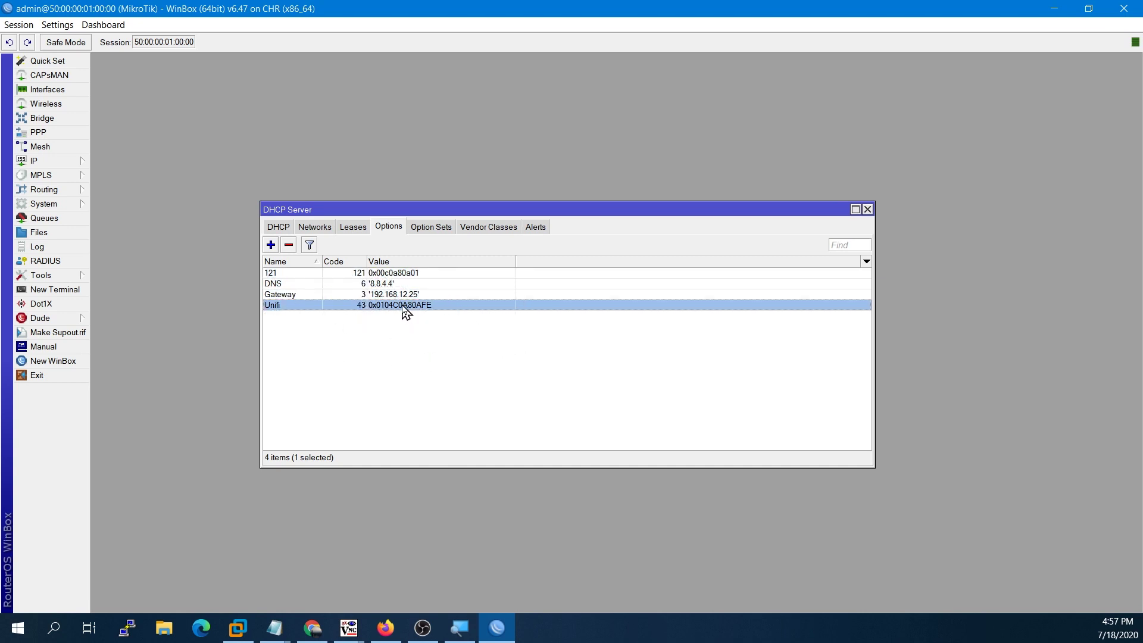
{"action": "left_click", "coordinate": [428, 324]}
{"action": "left_click", "coordinate": [408, 308]}
{"action": "left_click", "coordinate": [433, 337]}
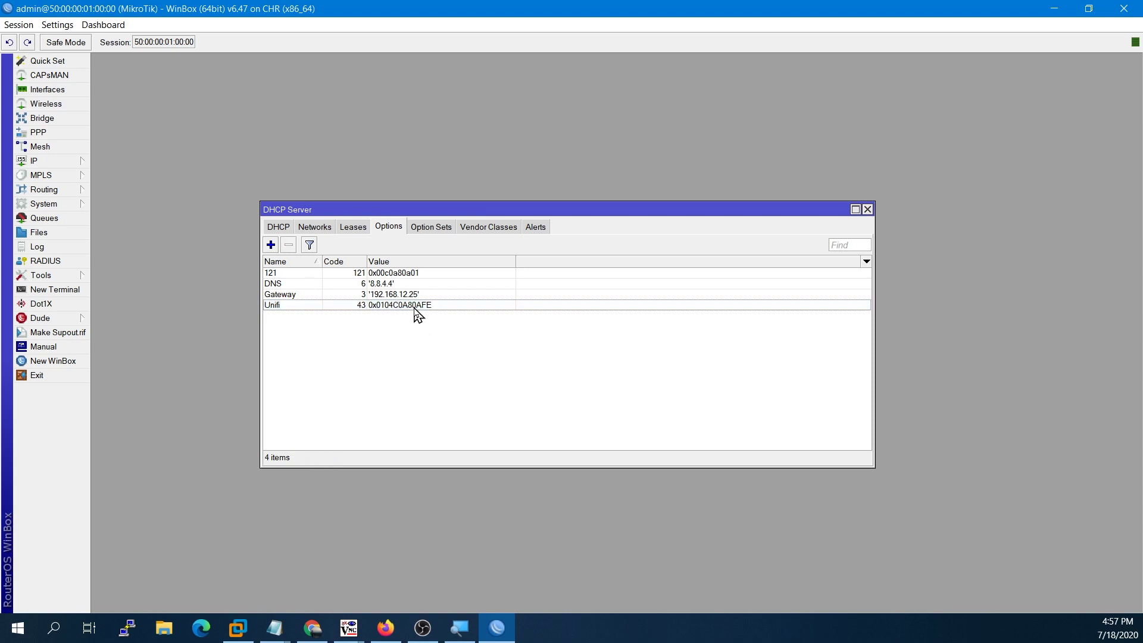
{"action": "left_click", "coordinate": [416, 309]}
{"action": "left_click", "coordinate": [430, 327]}
{"action": "left_click", "coordinate": [425, 306]}
{"action": "left_click", "coordinate": [427, 326]}
{"action": "left_click", "coordinate": [424, 303]}
{"action": "left_click", "coordinate": [488, 348]}
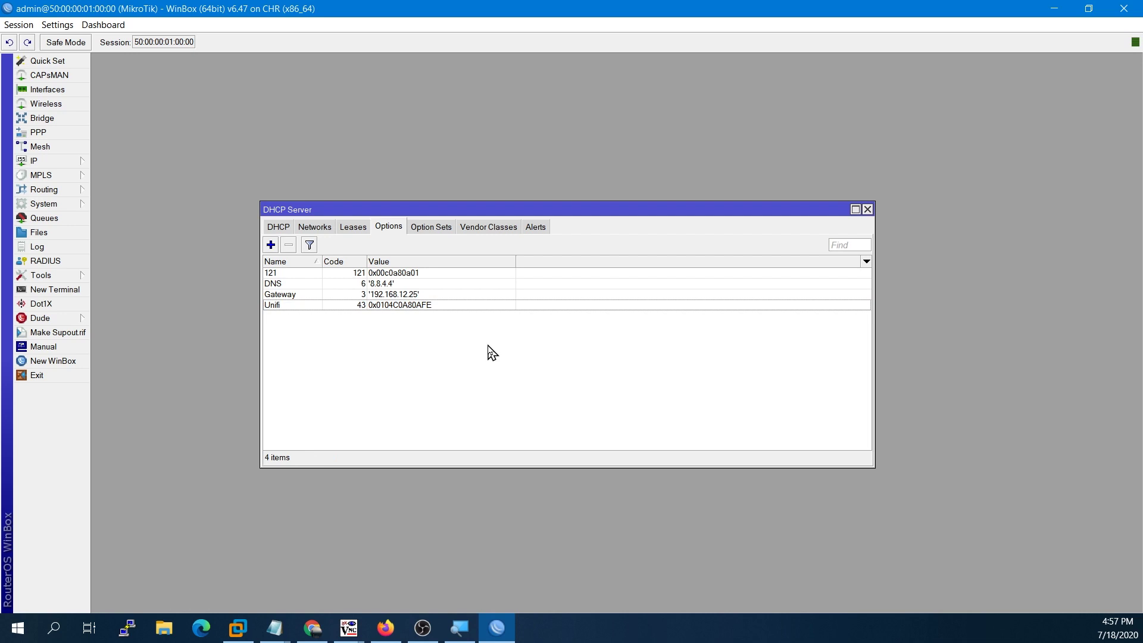
{"action": "left_click", "coordinate": [406, 305]}
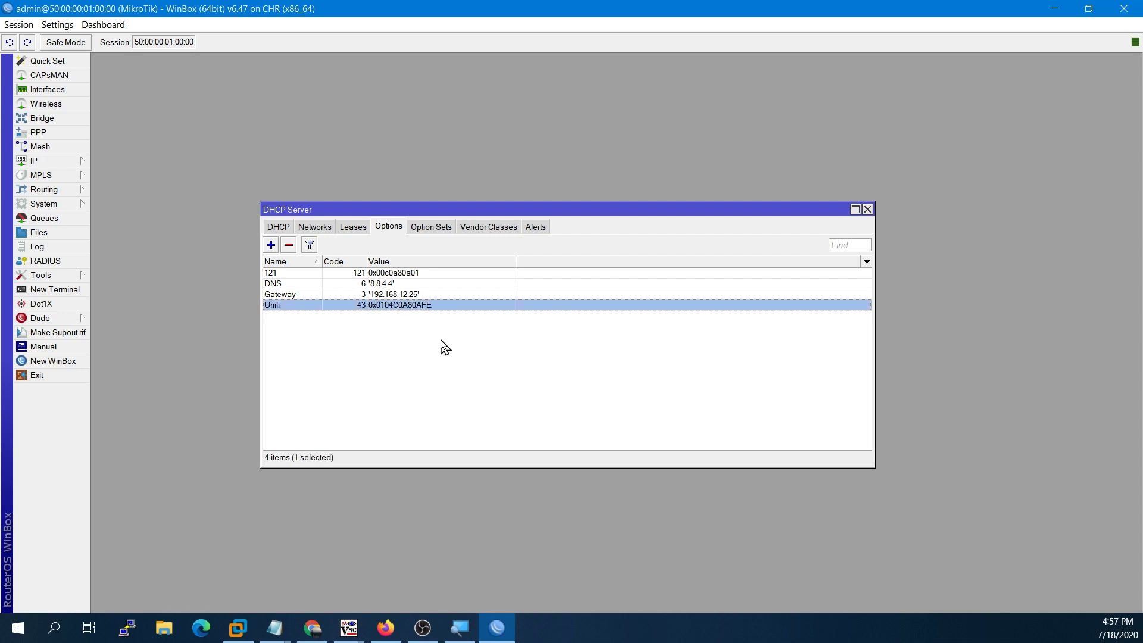
{"action": "left_click", "coordinate": [445, 347]}
{"action": "left_click", "coordinate": [426, 306]}
{"action": "left_click", "coordinate": [431, 326]}
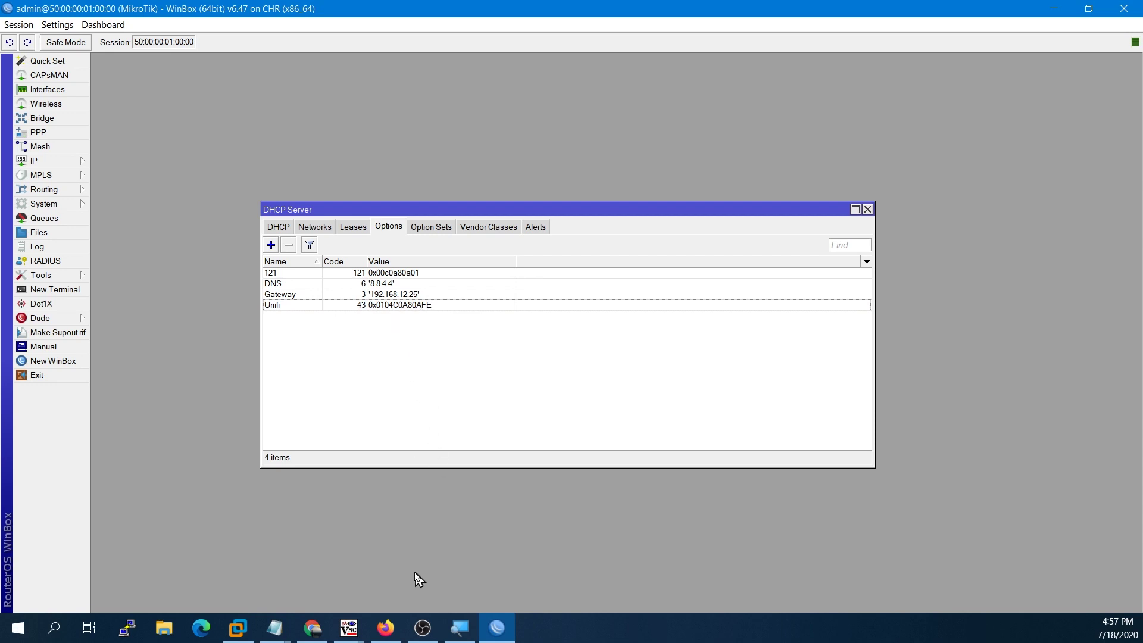
- Switch to the Notepad notes and add the line "option 43" below the option 121 entry
{"action": "left_click", "coordinate": [276, 628]}
{"action": "left_click", "coordinate": [321, 584]}
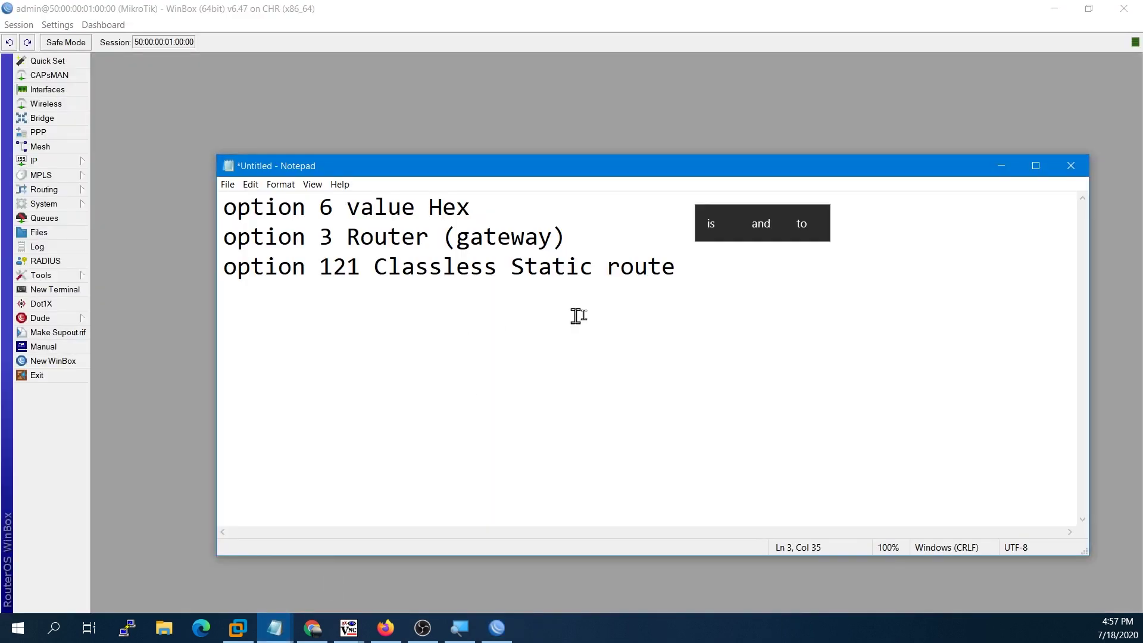
{"action": "key", "text": "Return"}
{"action": "type", "text": "optio"}
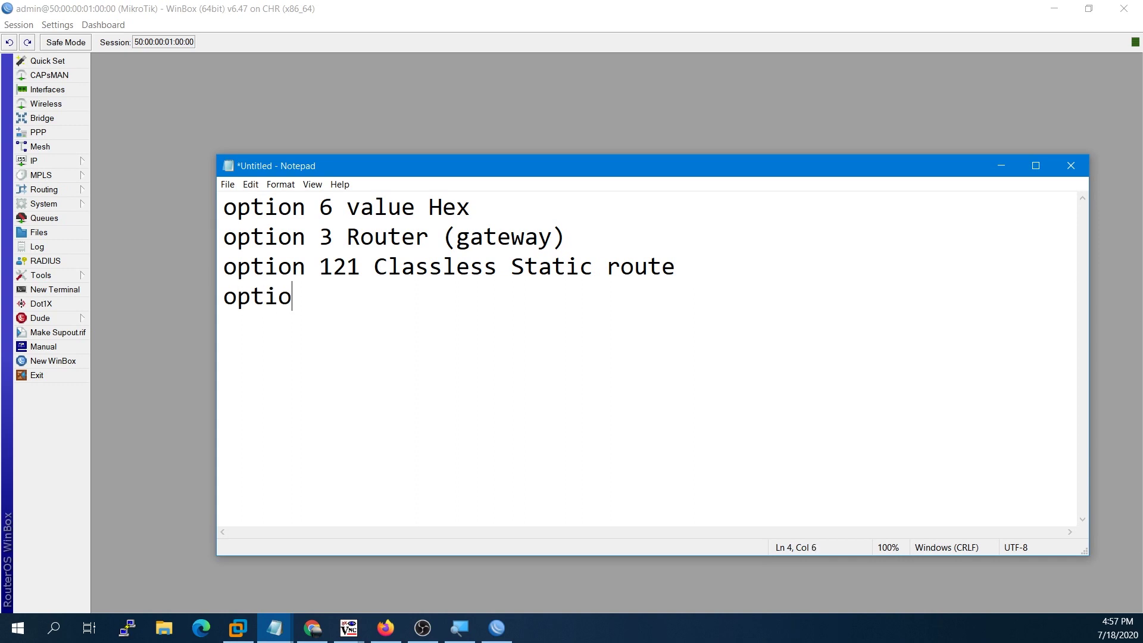
{"action": "type", "text": "n 43"}
{"action": "left_click_drag", "start_coordinate": [378, 296], "coordinate": [213, 208]}
{"action": "left_click", "coordinate": [490, 312]}
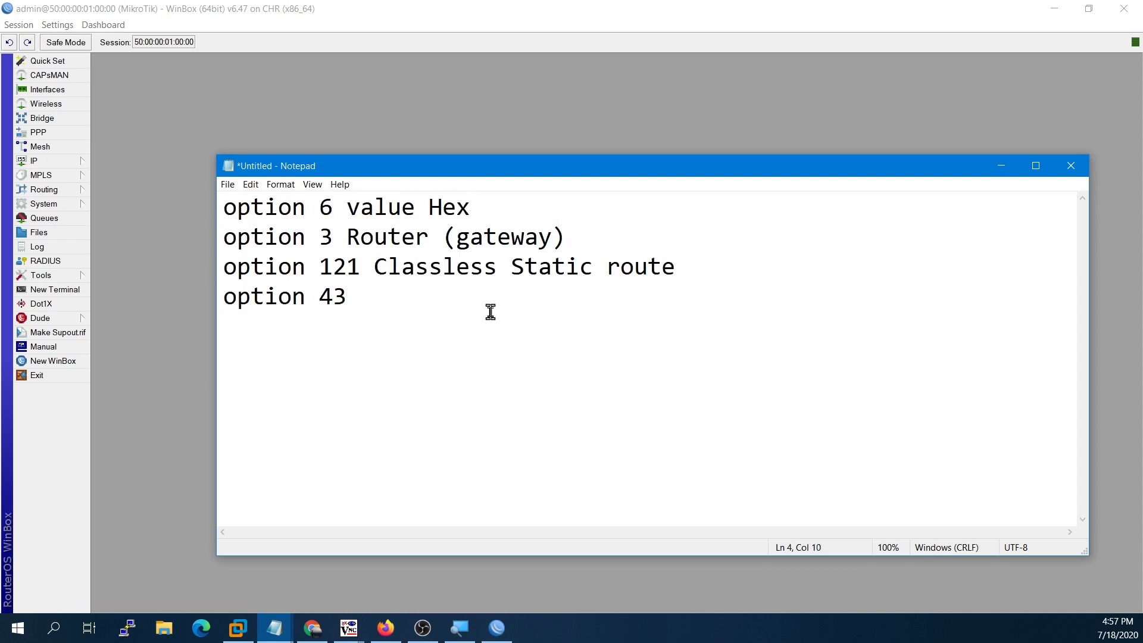